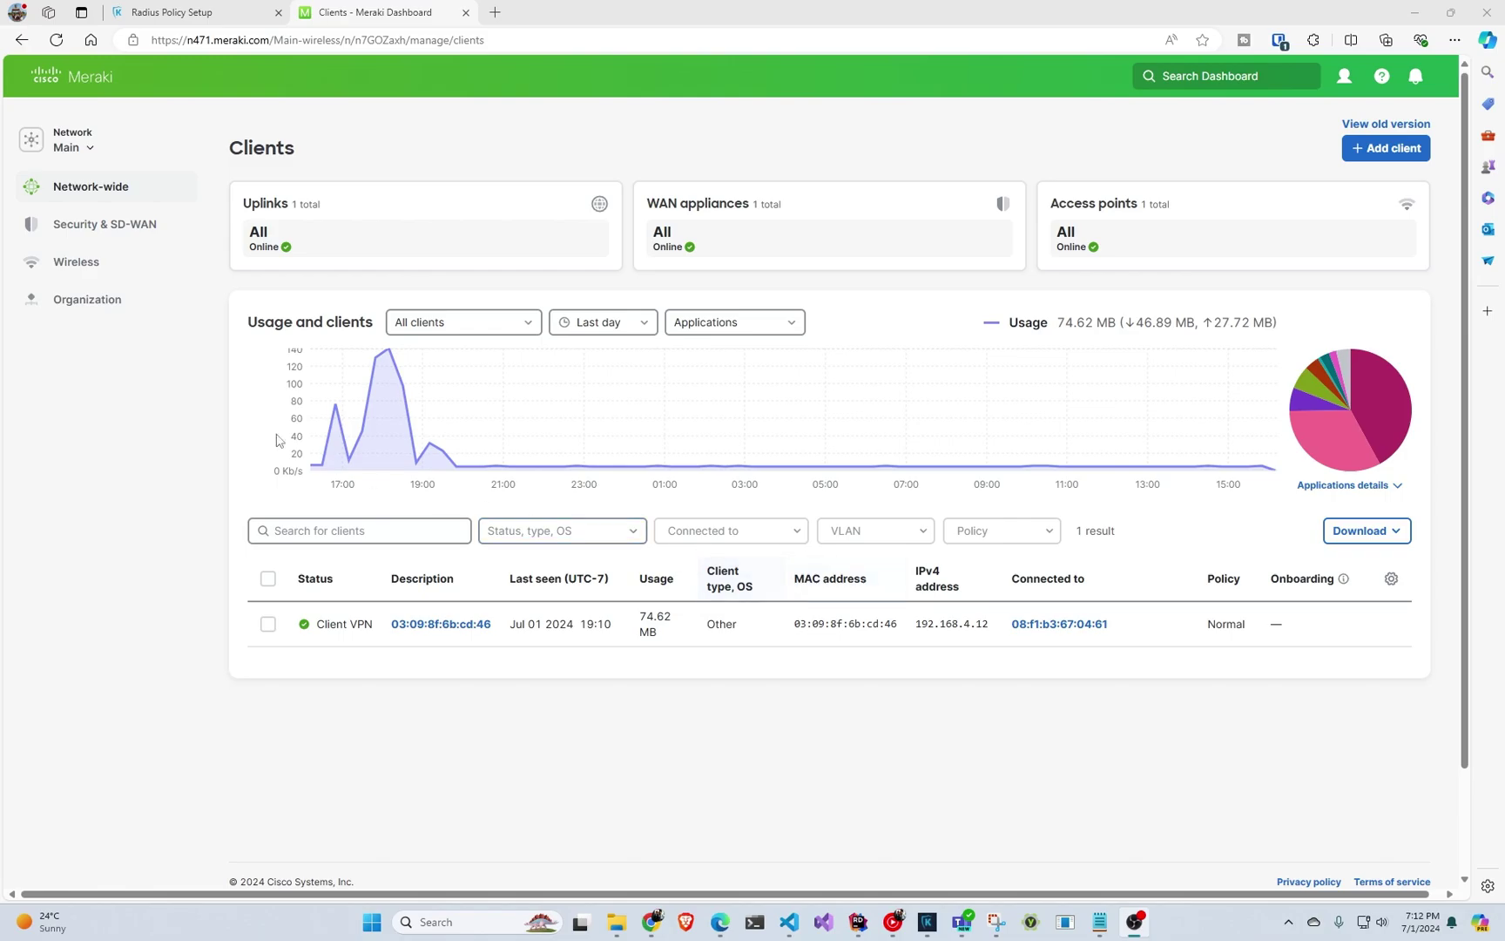
Open the SSIDs configuration overview from the Wireless menu.
mouse_move(139, 263)
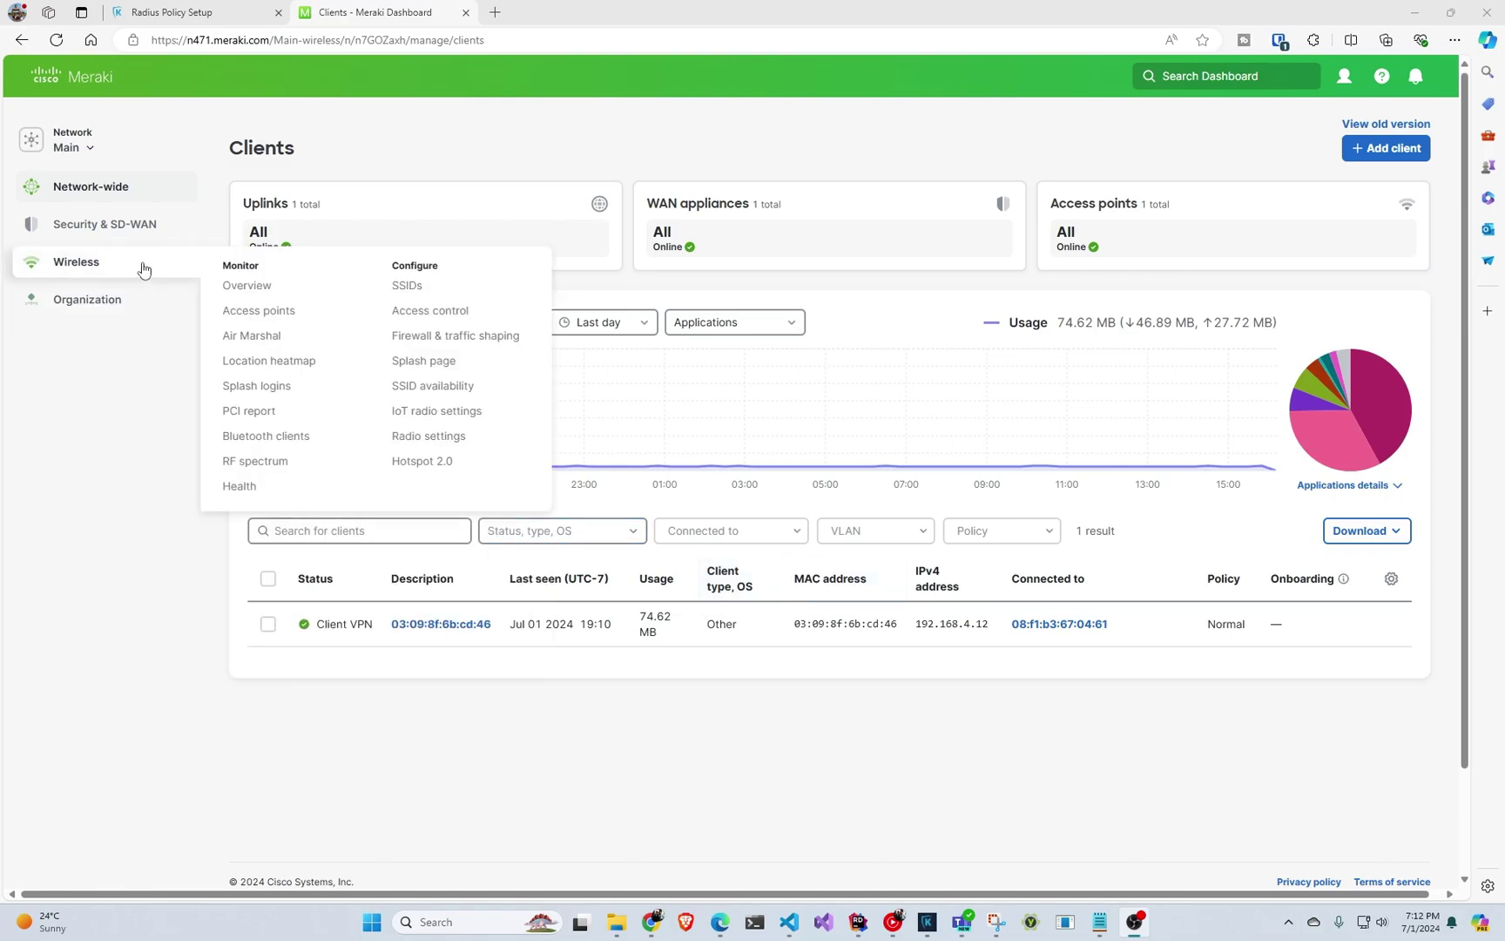
left_click(414, 286)
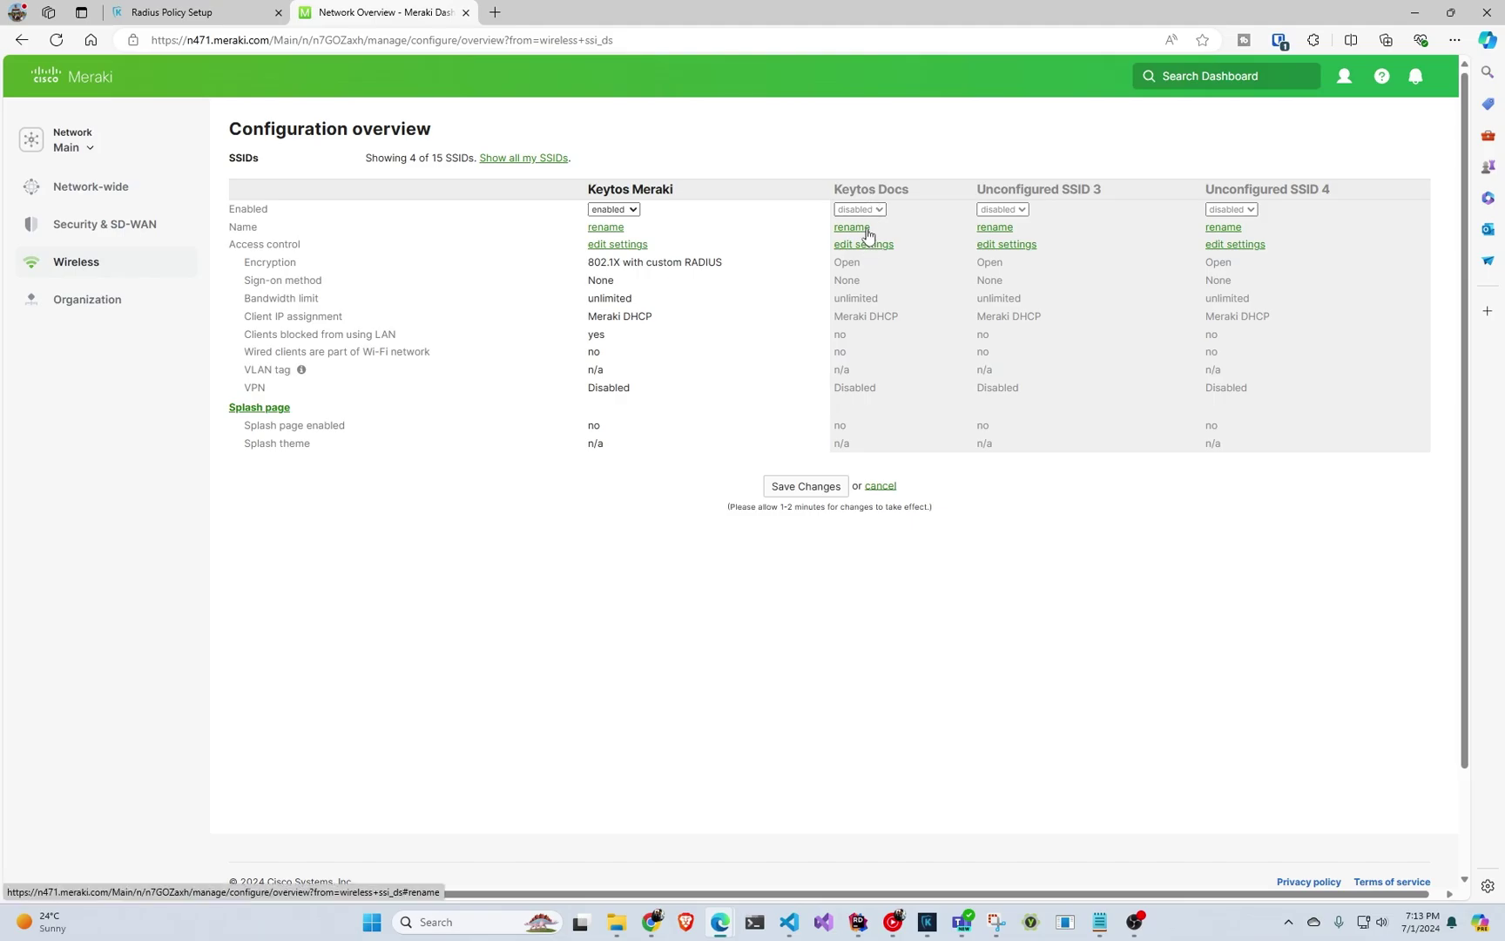
Switch the Keytos Docs SSID to enabled and save the change.
left_click(876, 210)
left_click(872, 230)
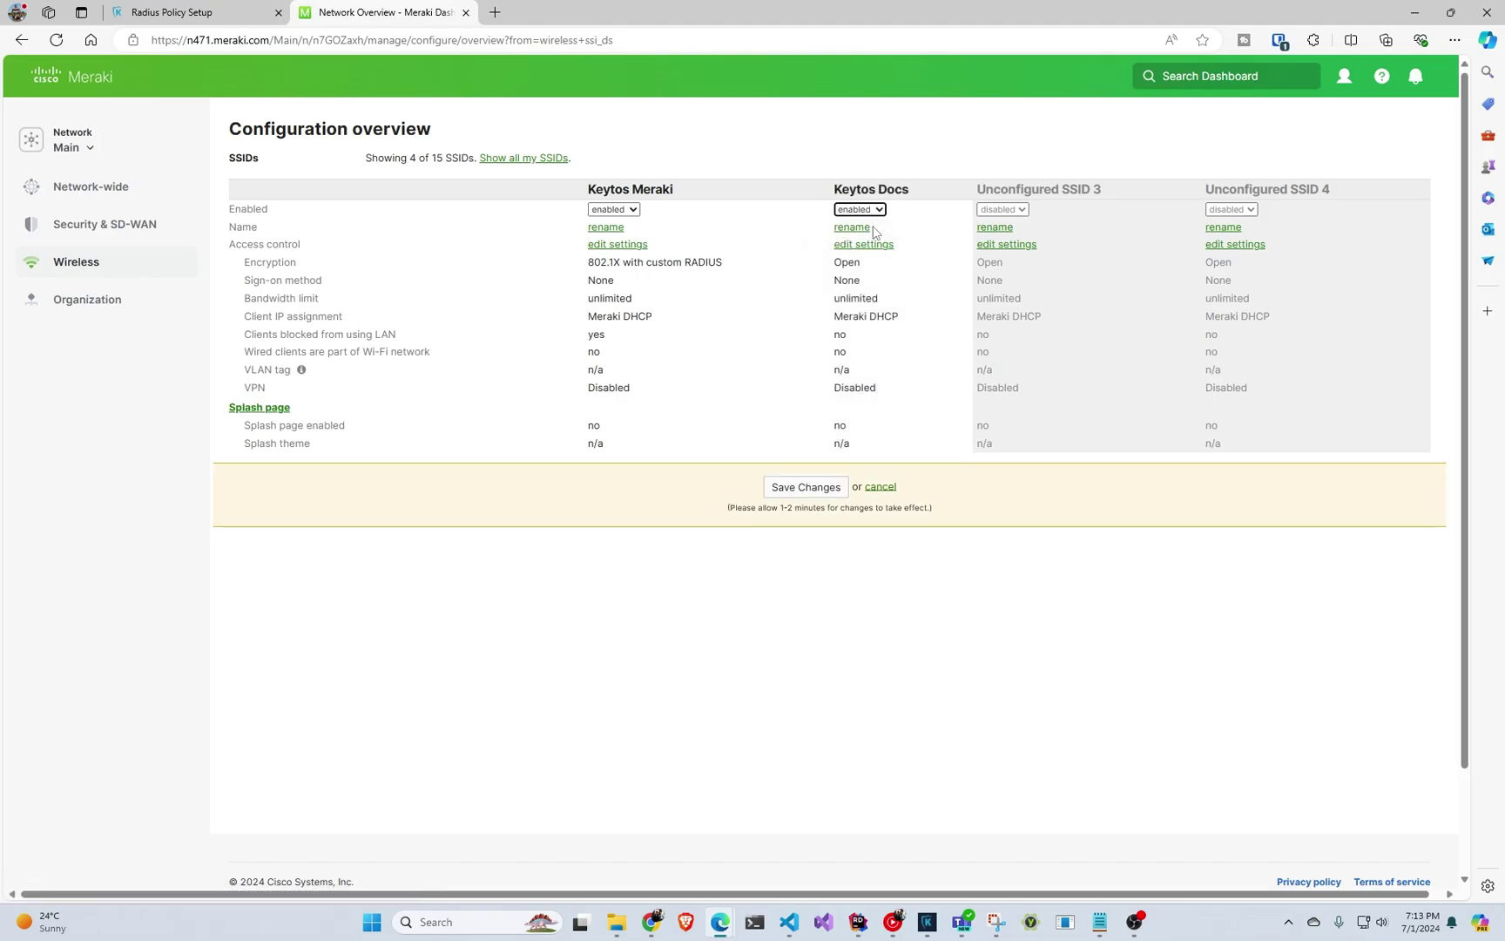
left_click(798, 489)
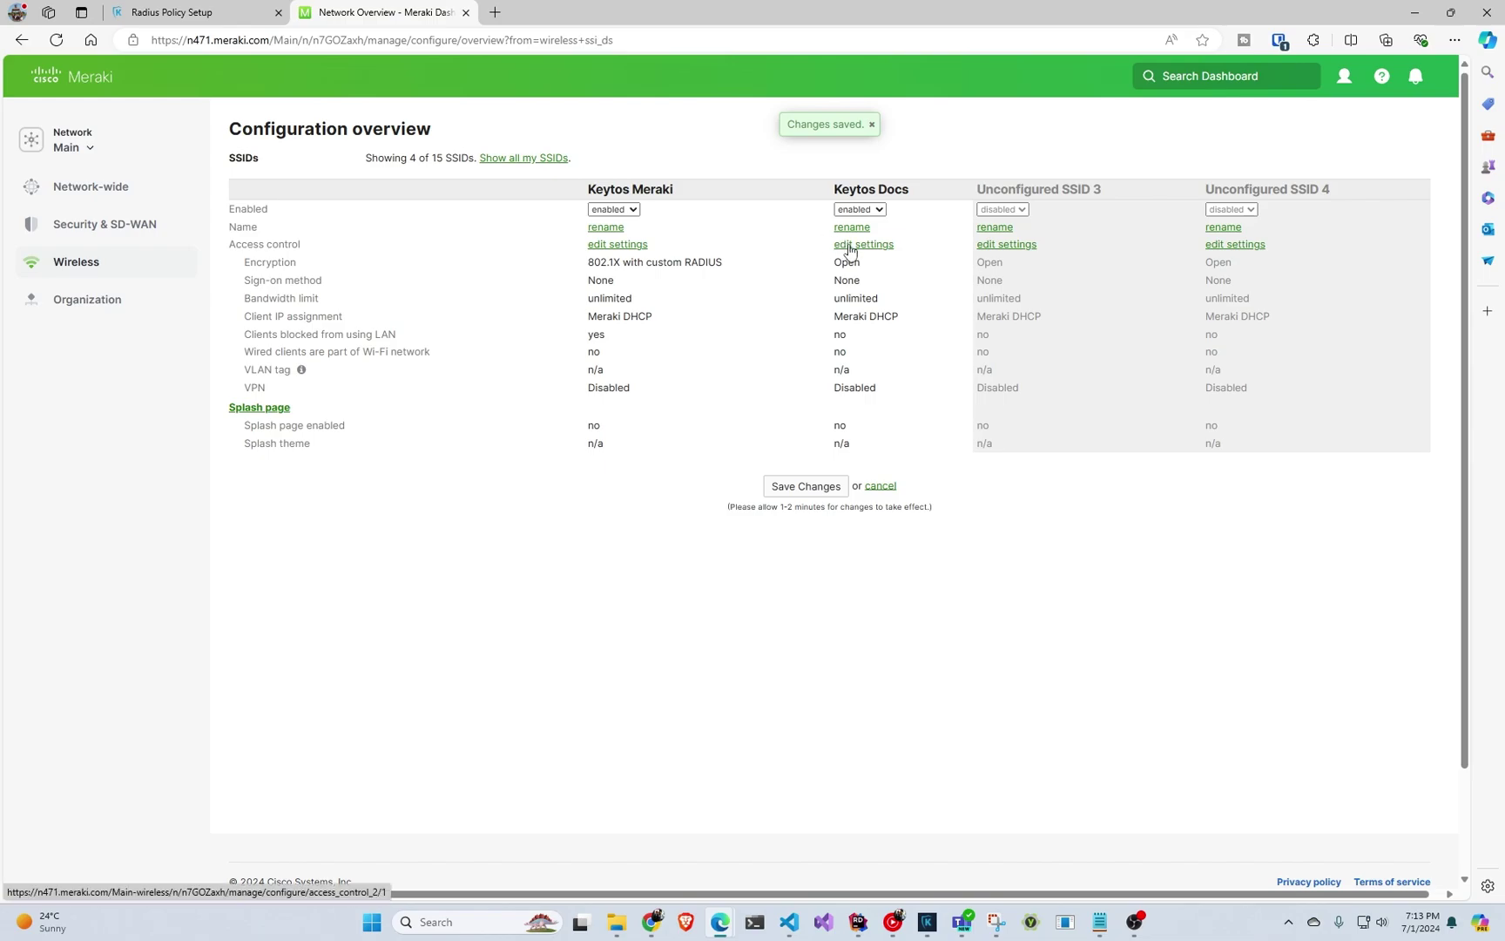
Set Keytos Docs to Enterprise with my RADIUS server and WPA3 only encryption.
left_click(850, 247)
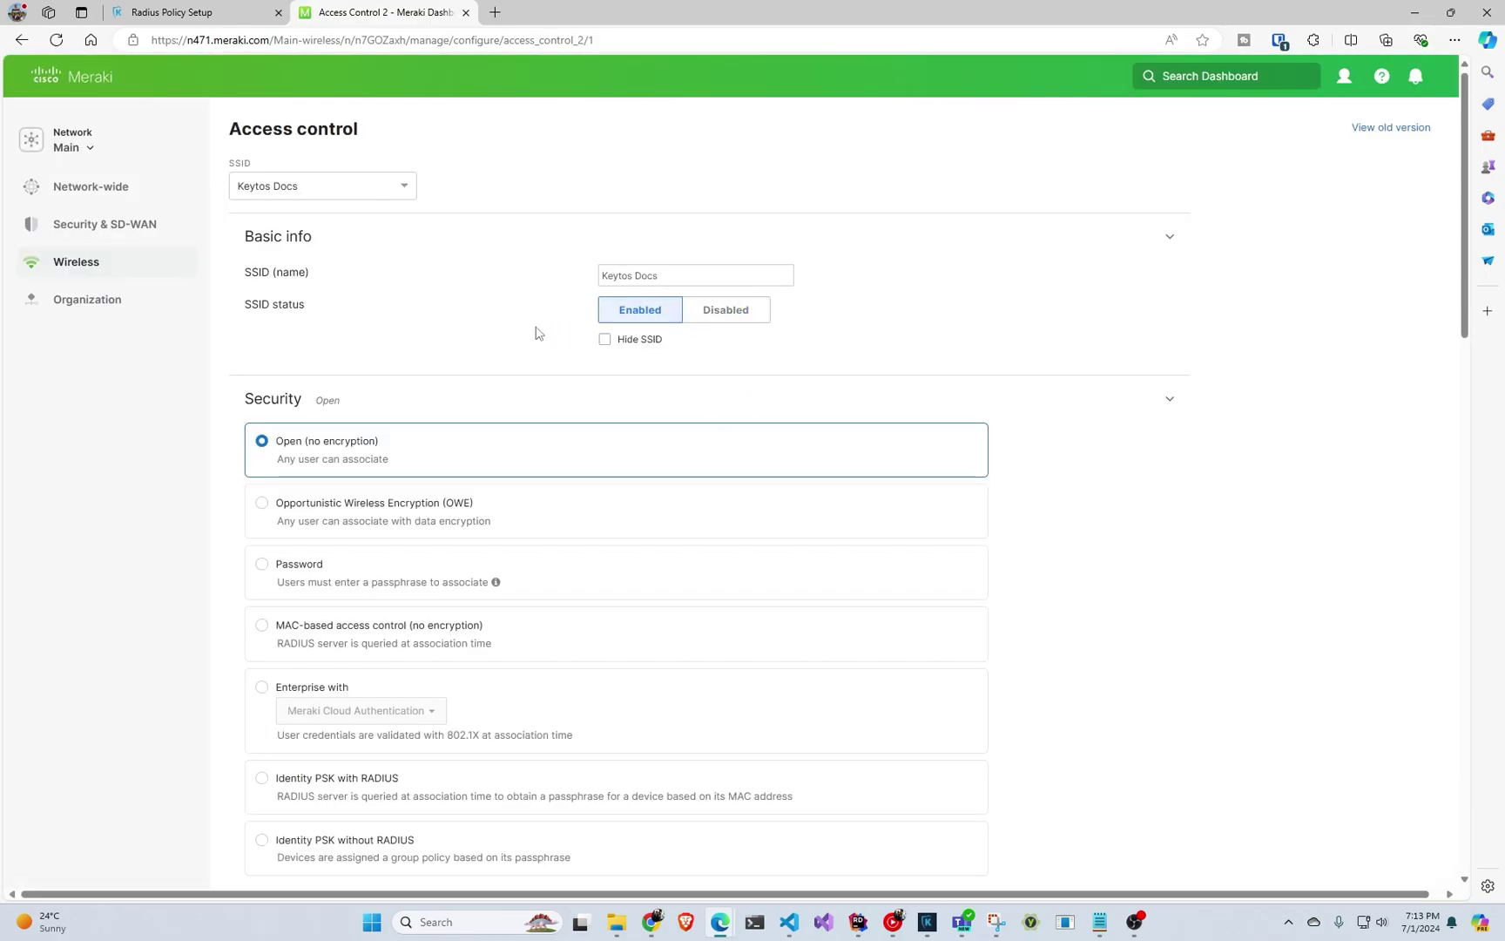
scroll(530, 338, "down", 2)
scroll(478, 362, "down", 3)
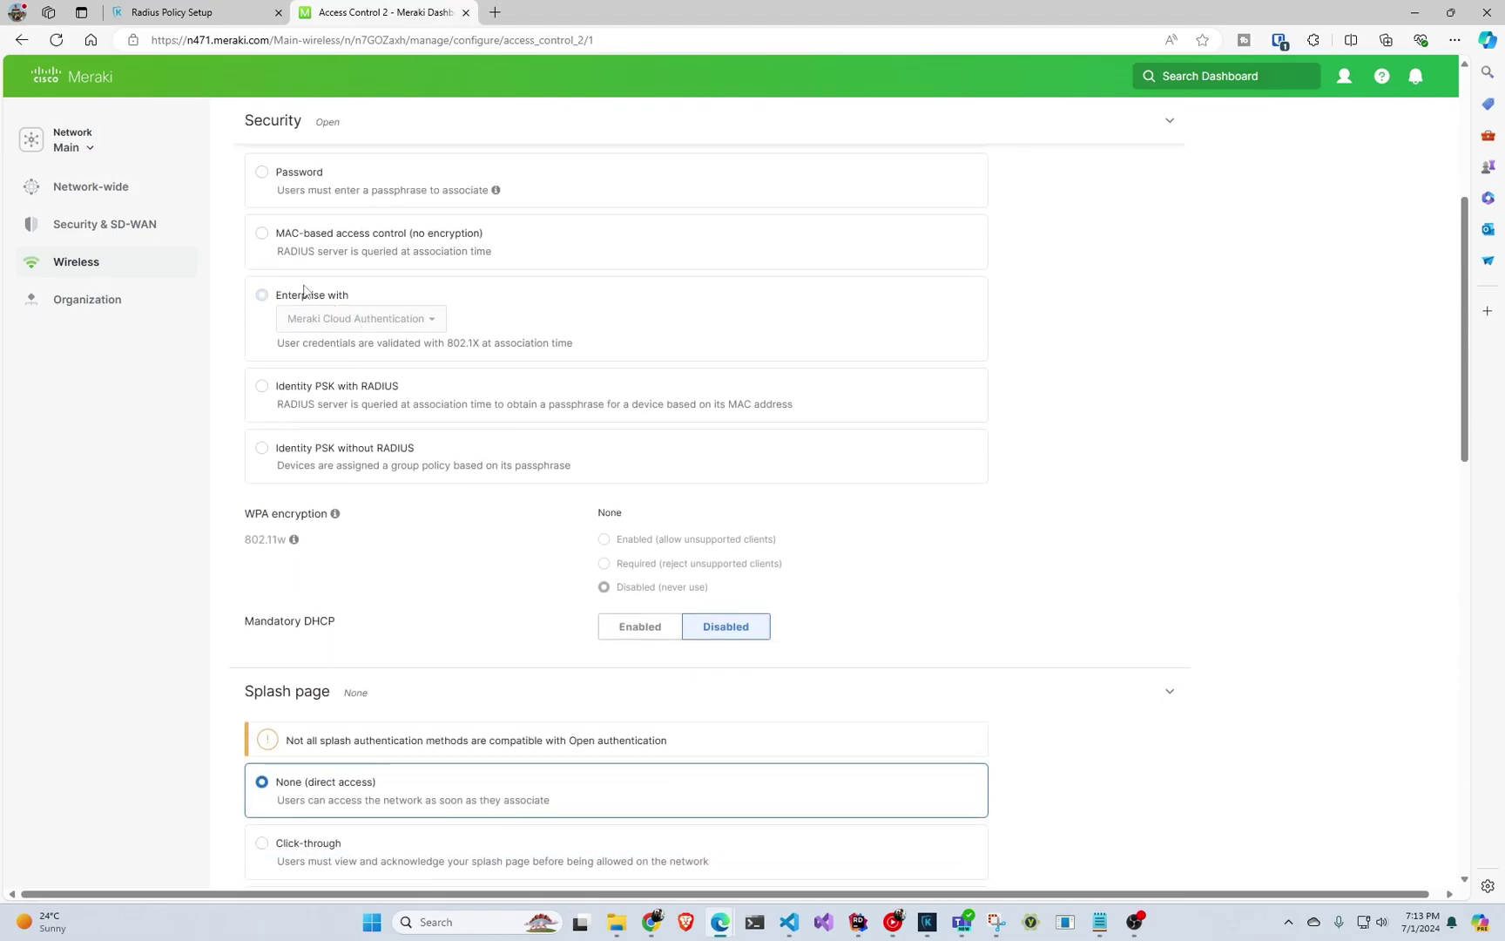
left_click(306, 296)
left_click(360, 324)
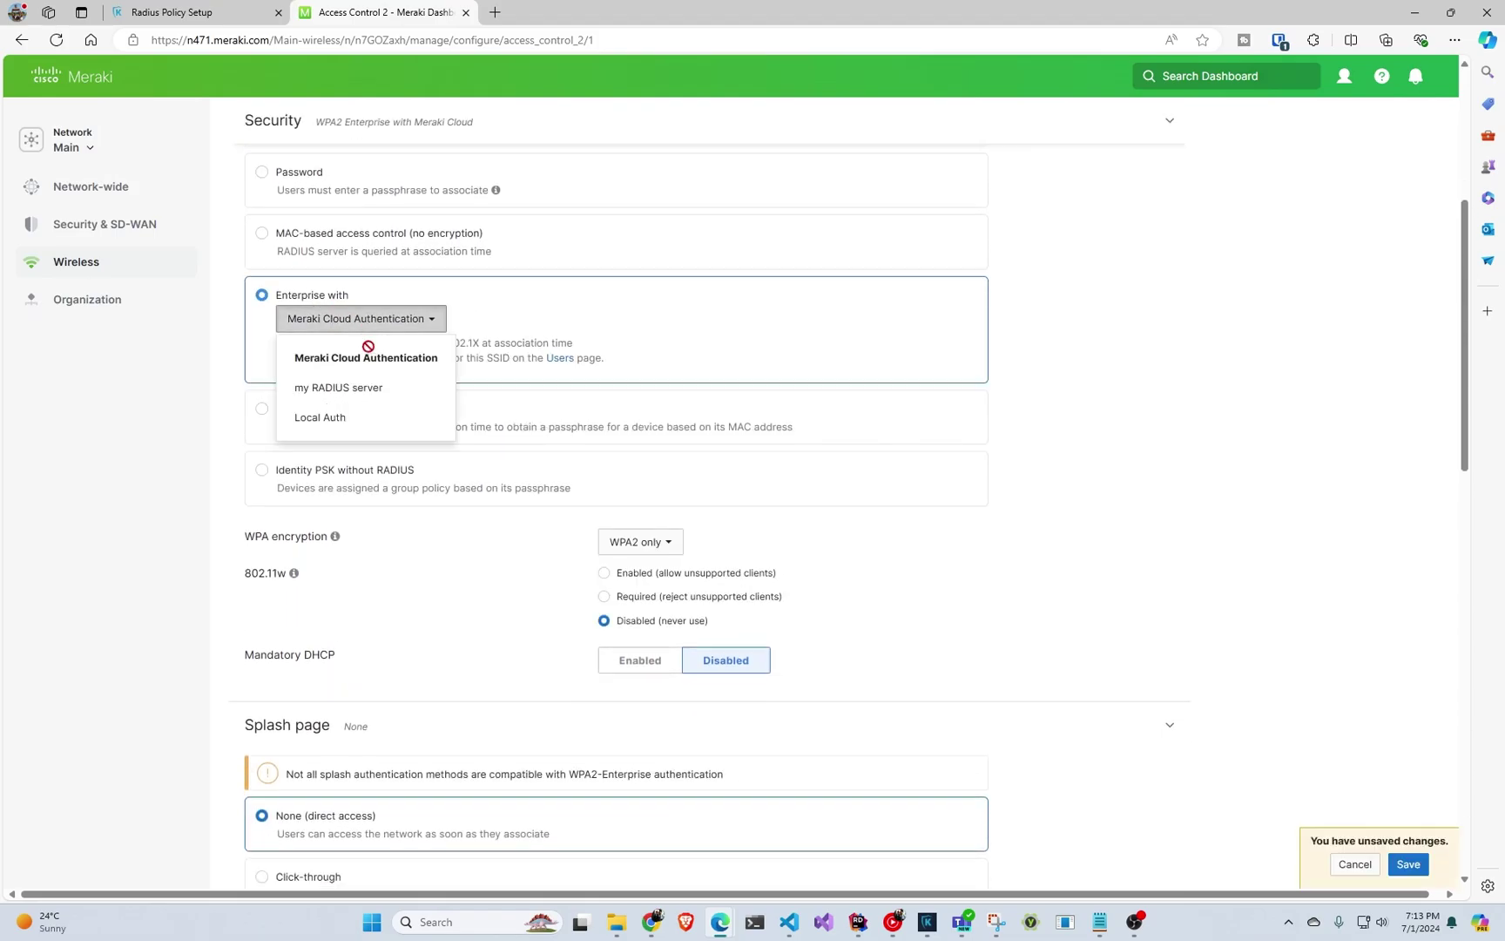
left_click(373, 391)
scroll(383, 383, "down", 2)
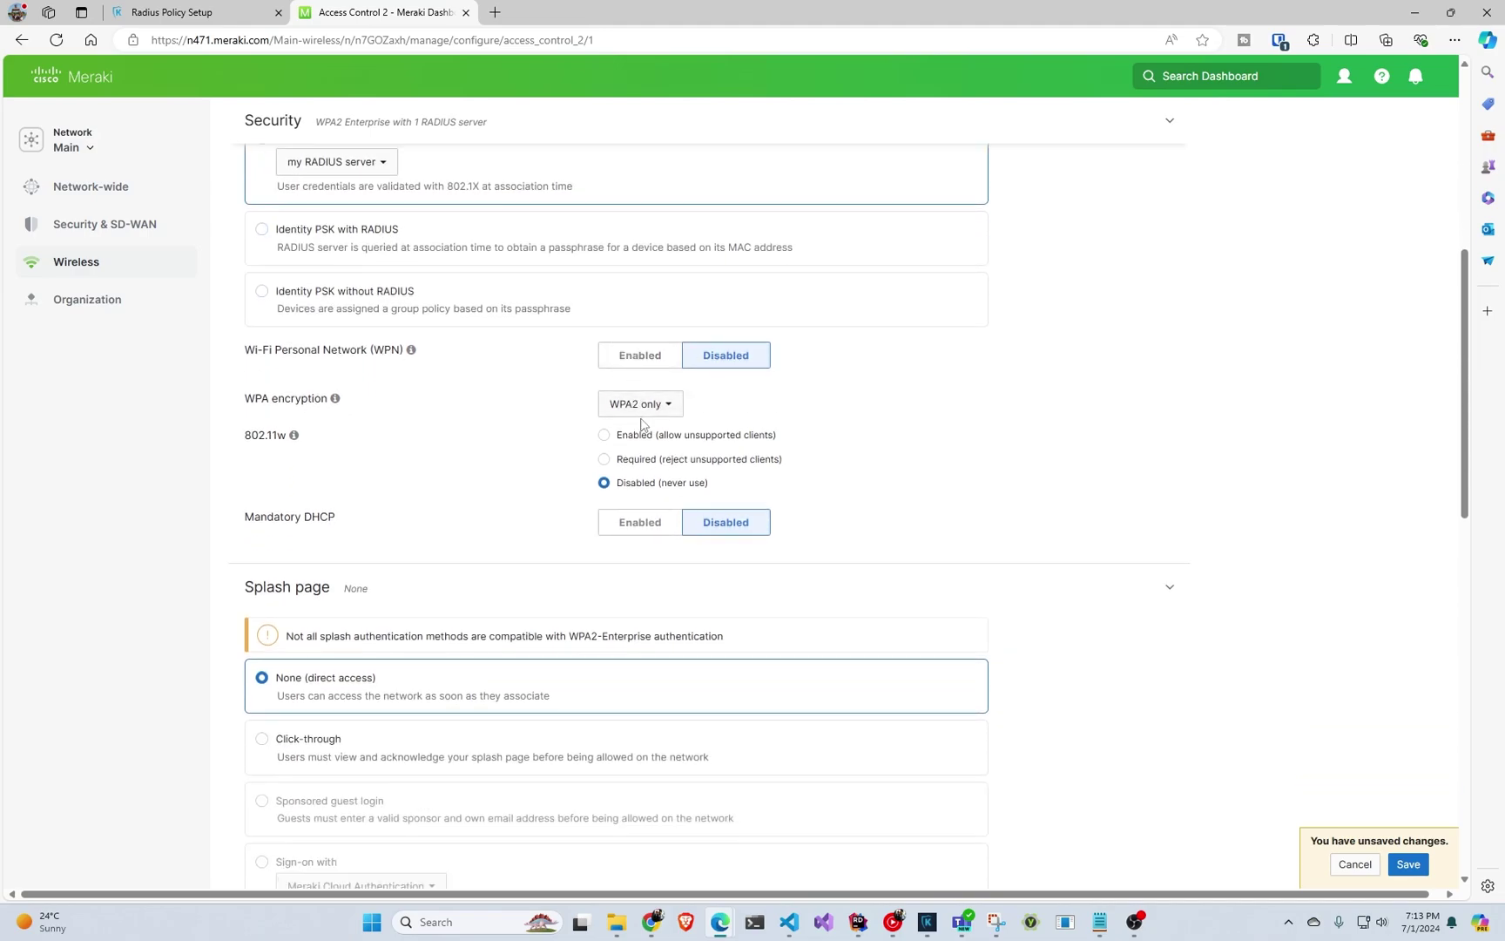
left_click(643, 412)
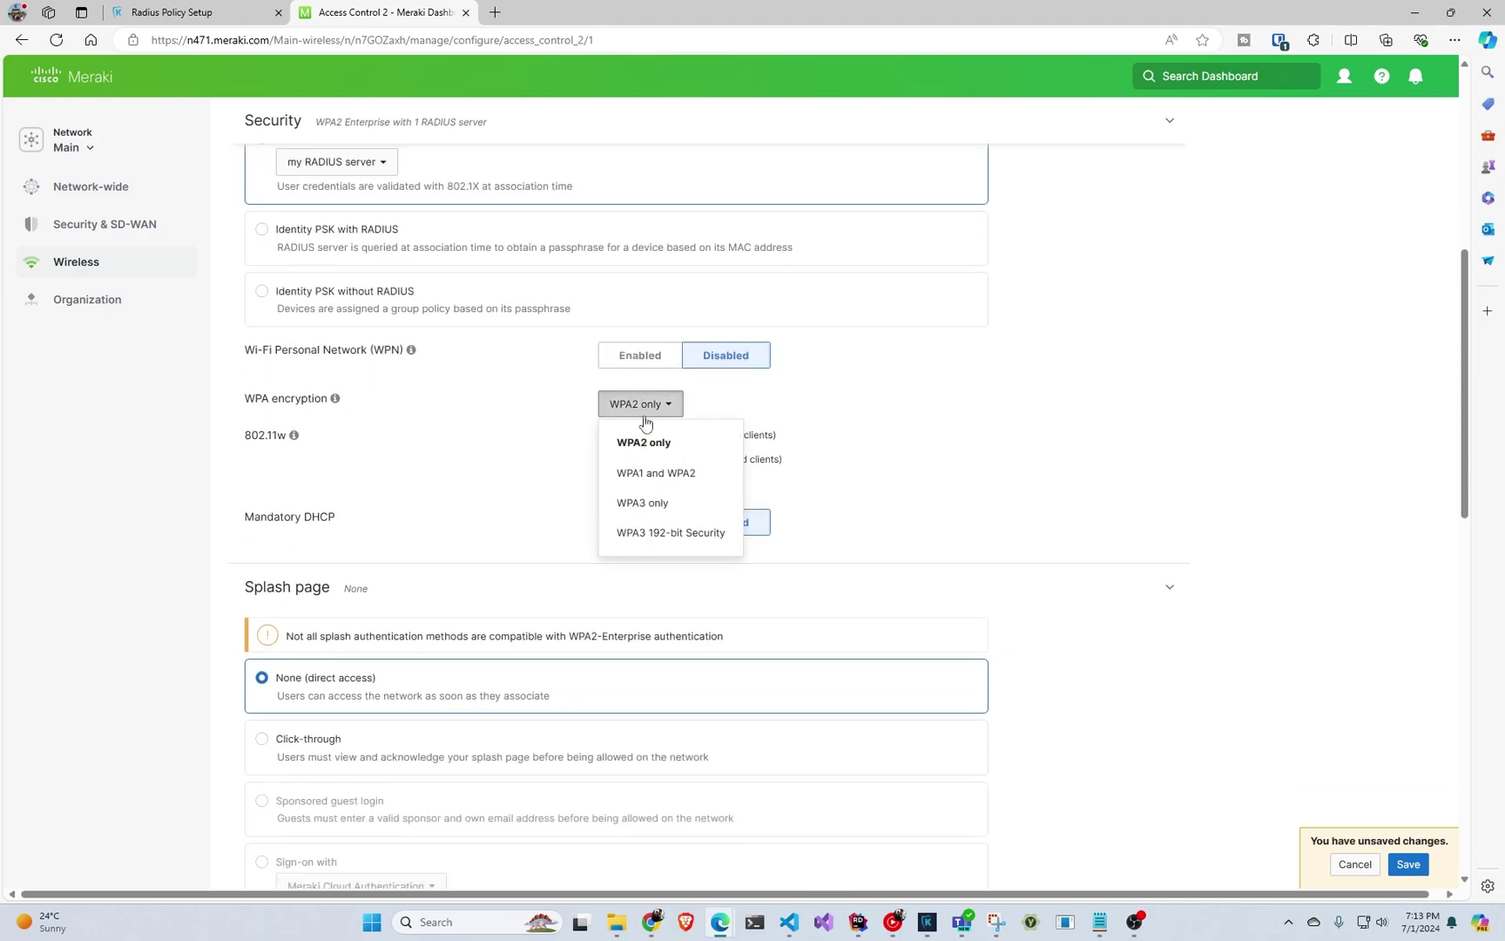
left_click(669, 511)
Delete the existing RADIUS server entry from the SSID's RADIUS settings.
scroll(635, 478, "down", 2)
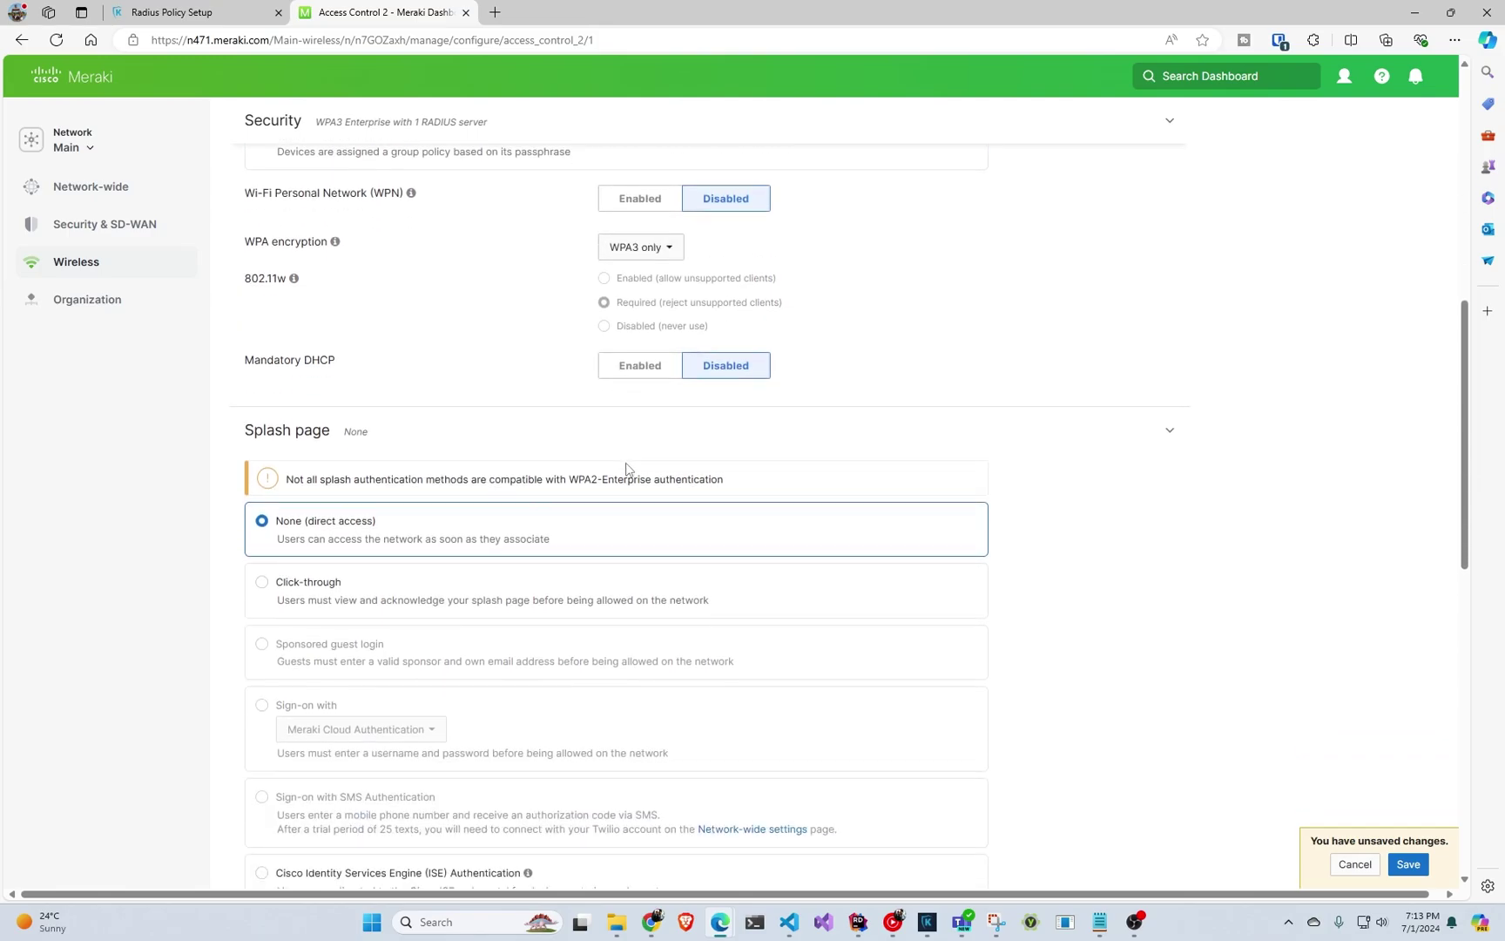
scroll(625, 464, "down", 3)
scroll(610, 453, "down", 3)
scroll(601, 447, "down", 2)
left_click(423, 494)
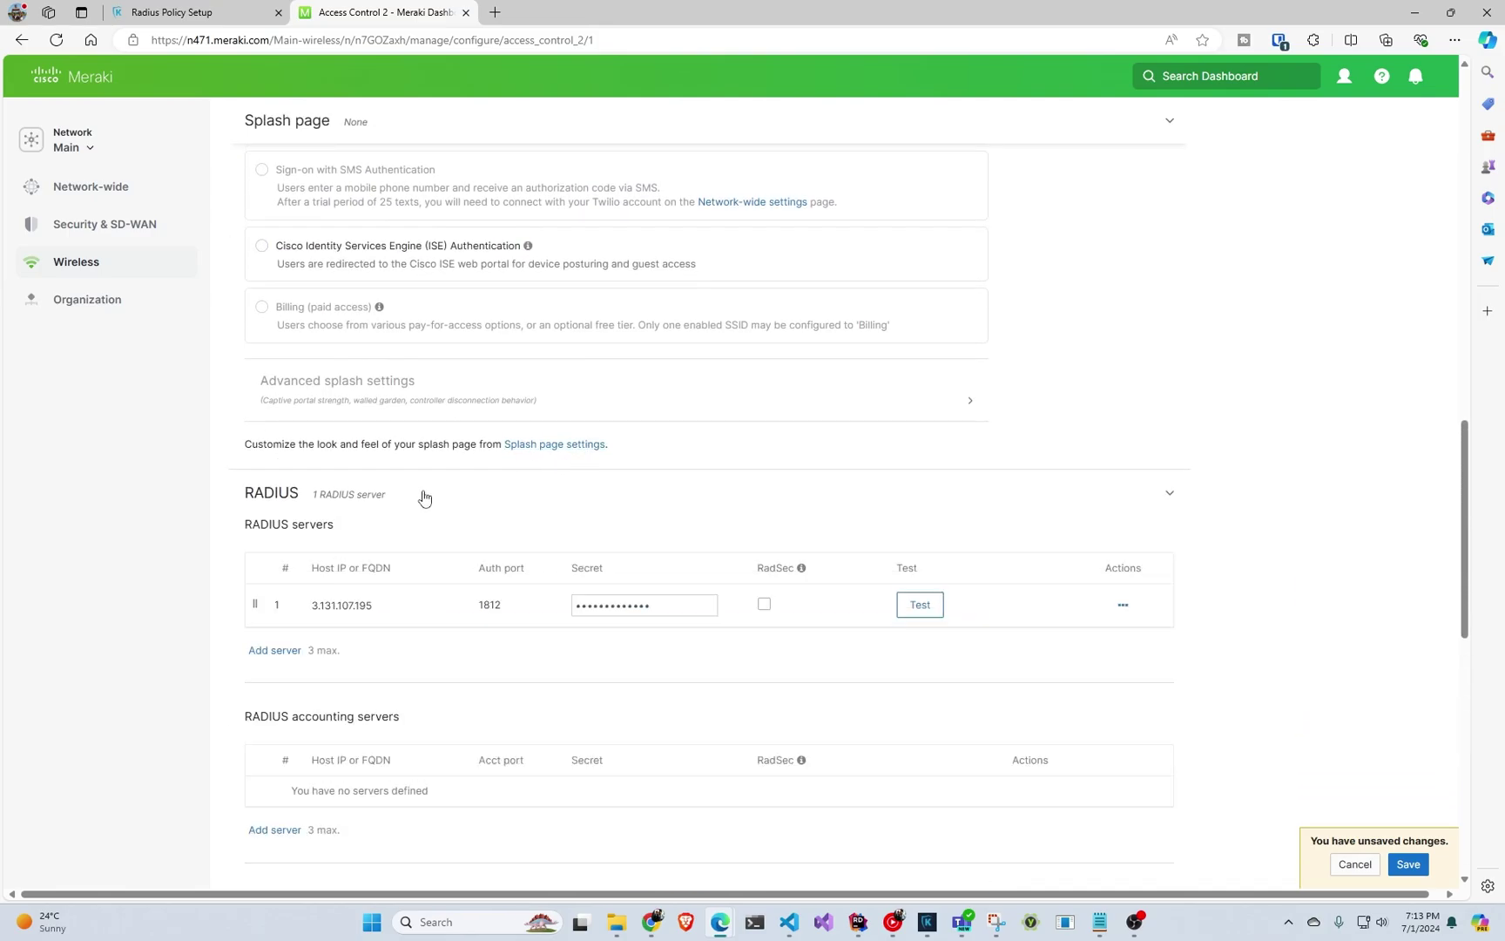
left_click(1123, 605)
left_click(1085, 671)
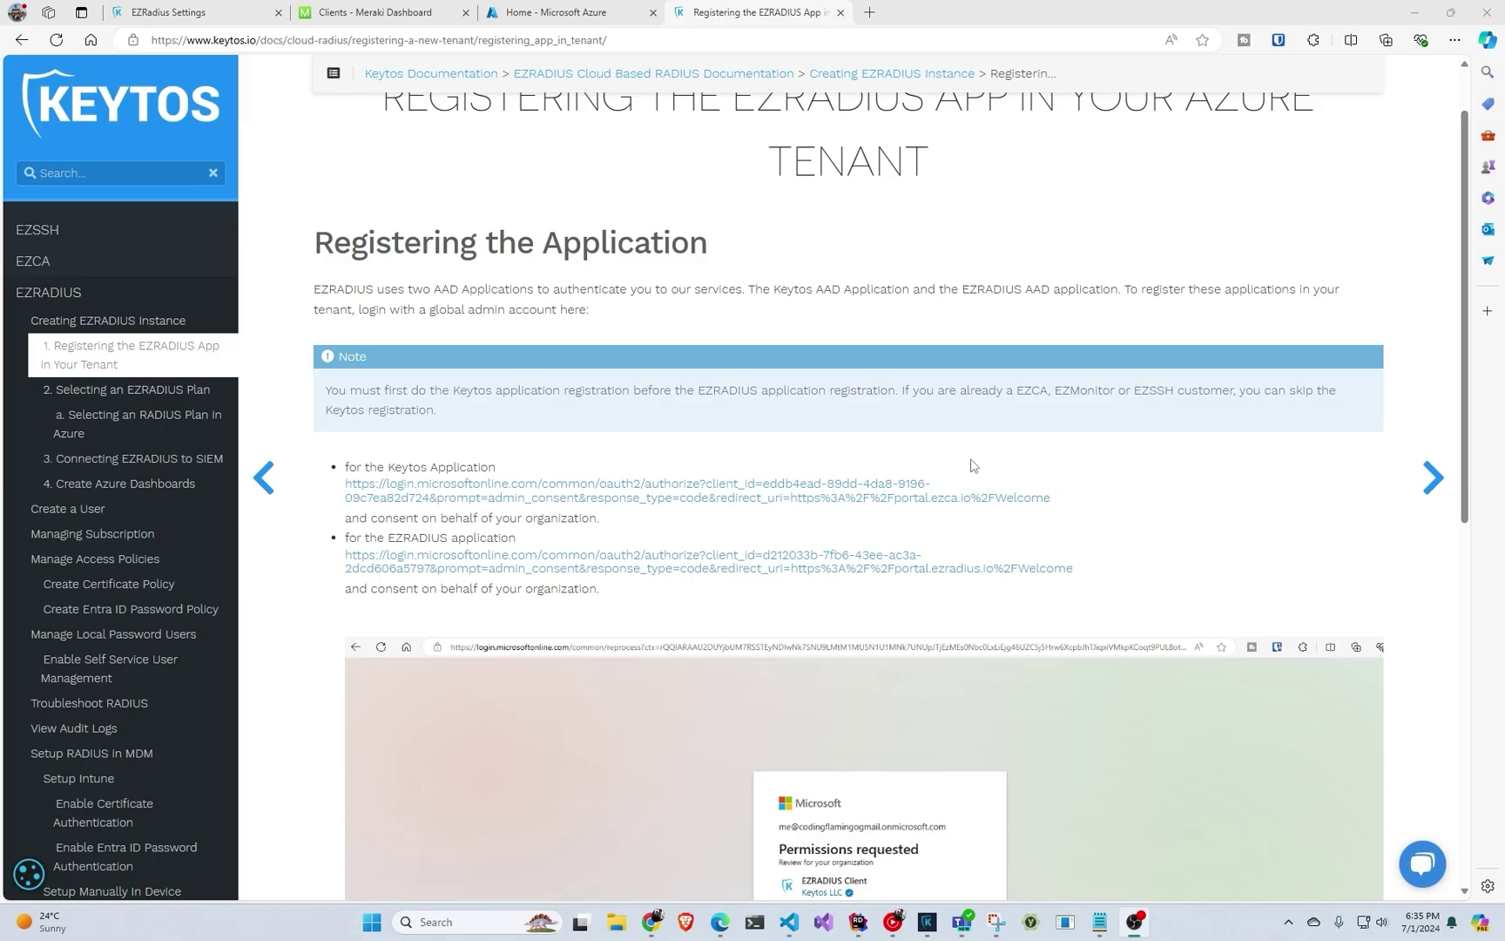
Grant admin consent to the Keytos application with the global admin account.
left_click(750, 497)
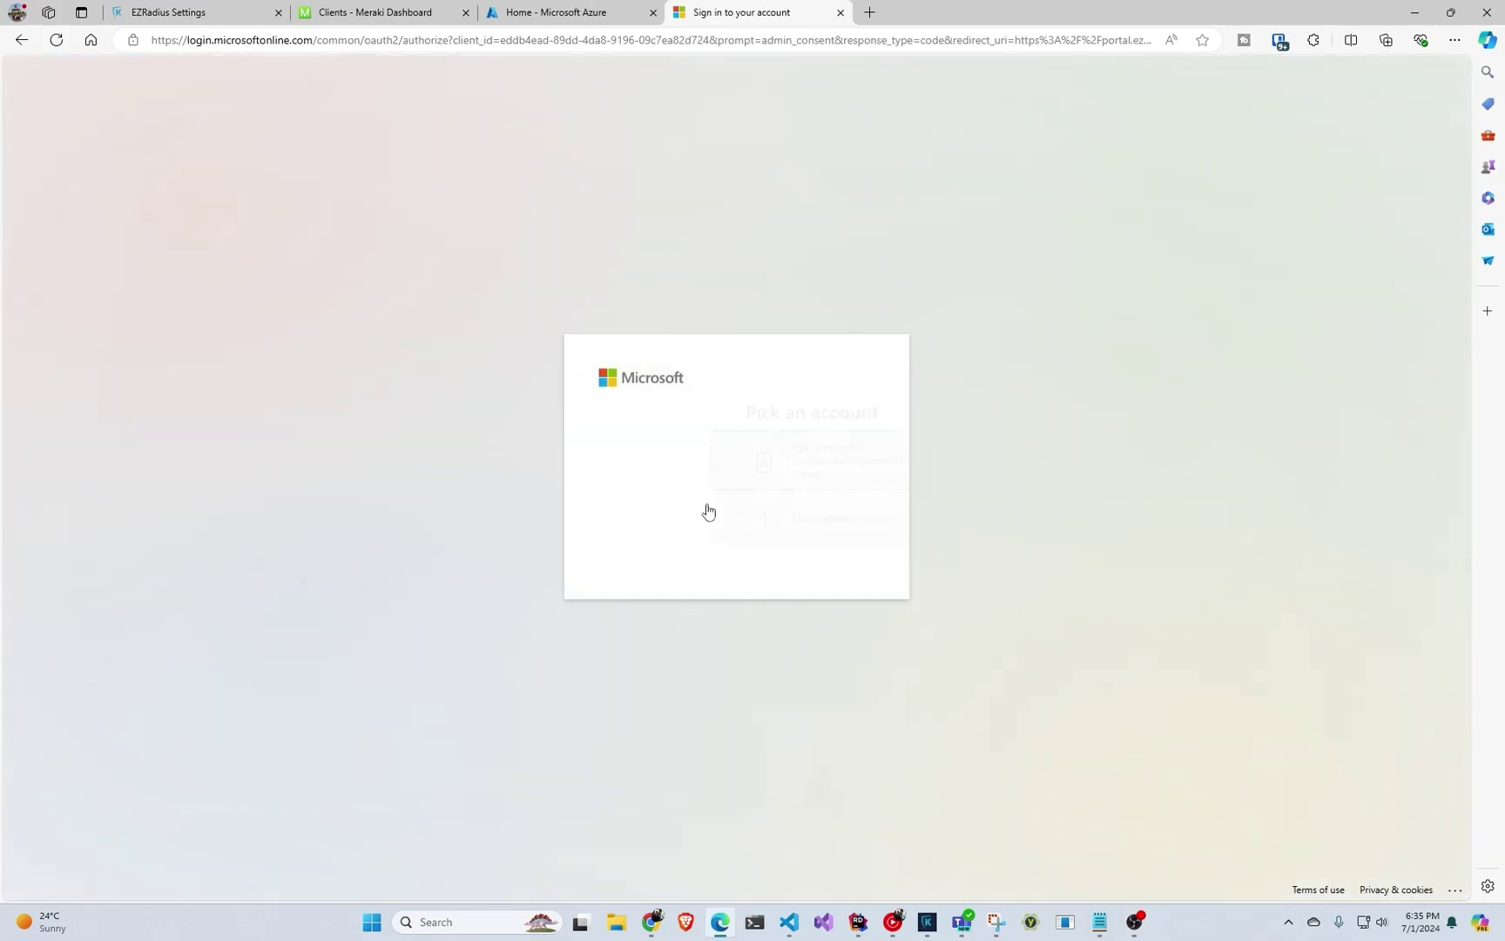
left_click(684, 480)
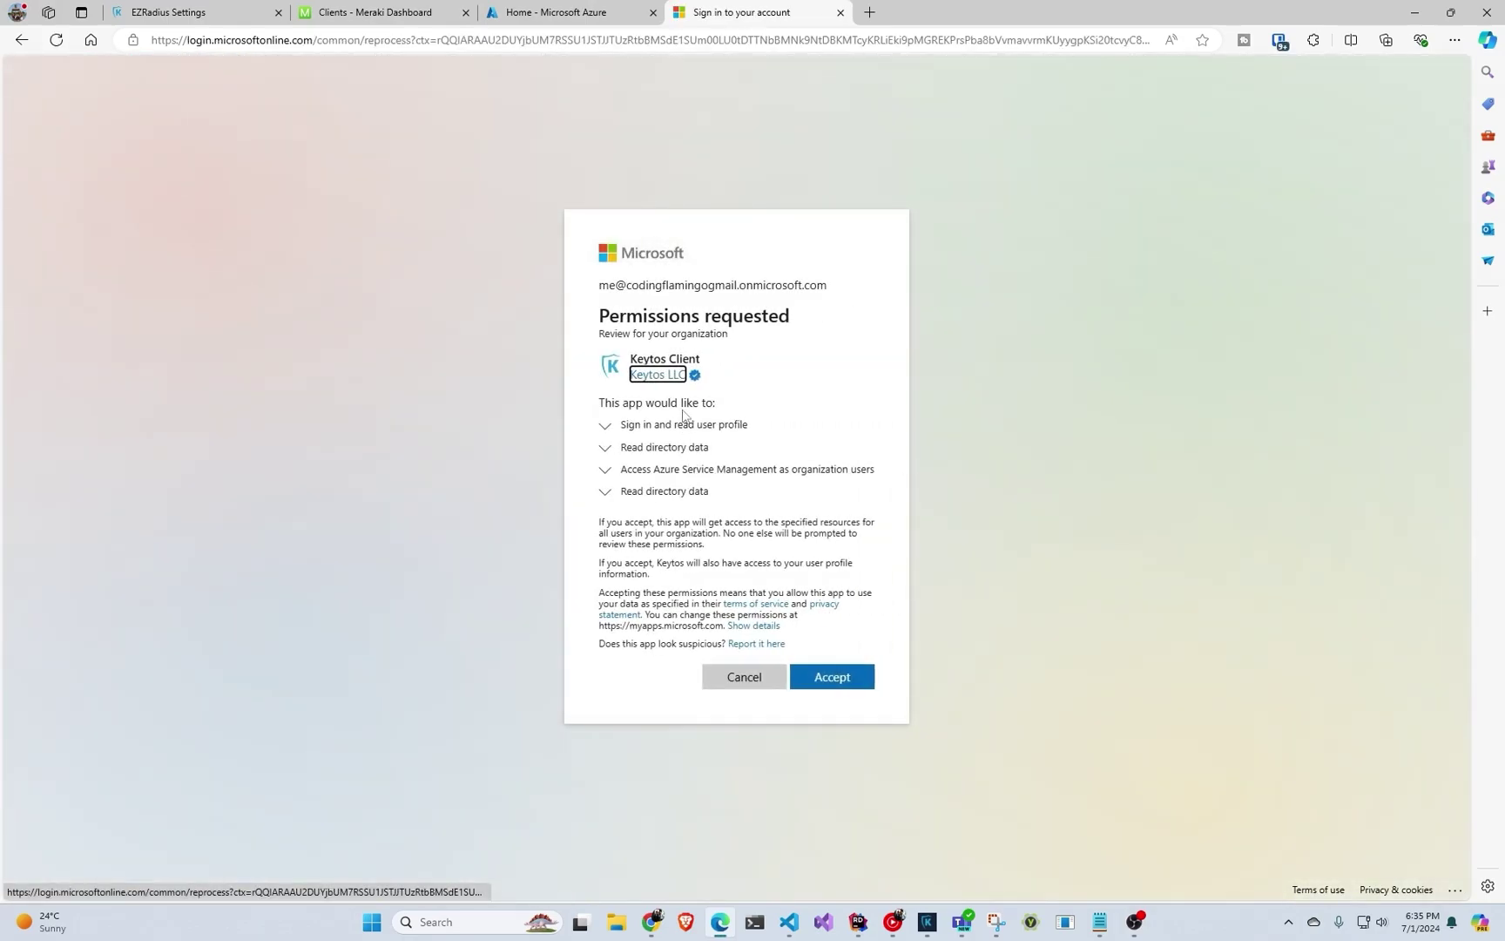
left_click(841, 679)
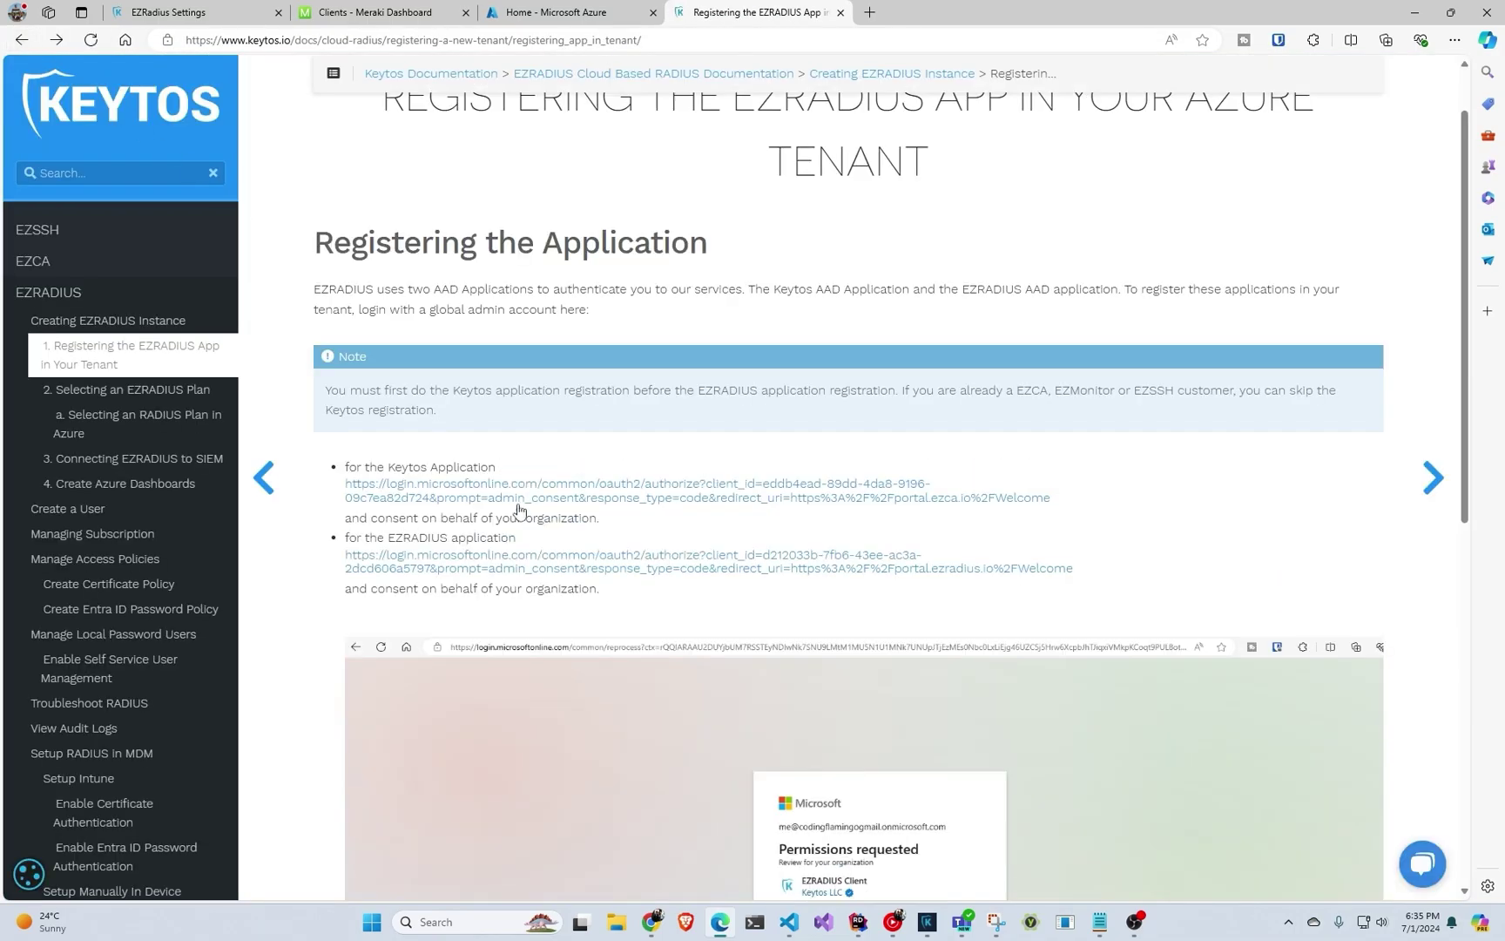
Grant admin consent to the EZRADIUS application with the global admin account.
left_click(524, 563)
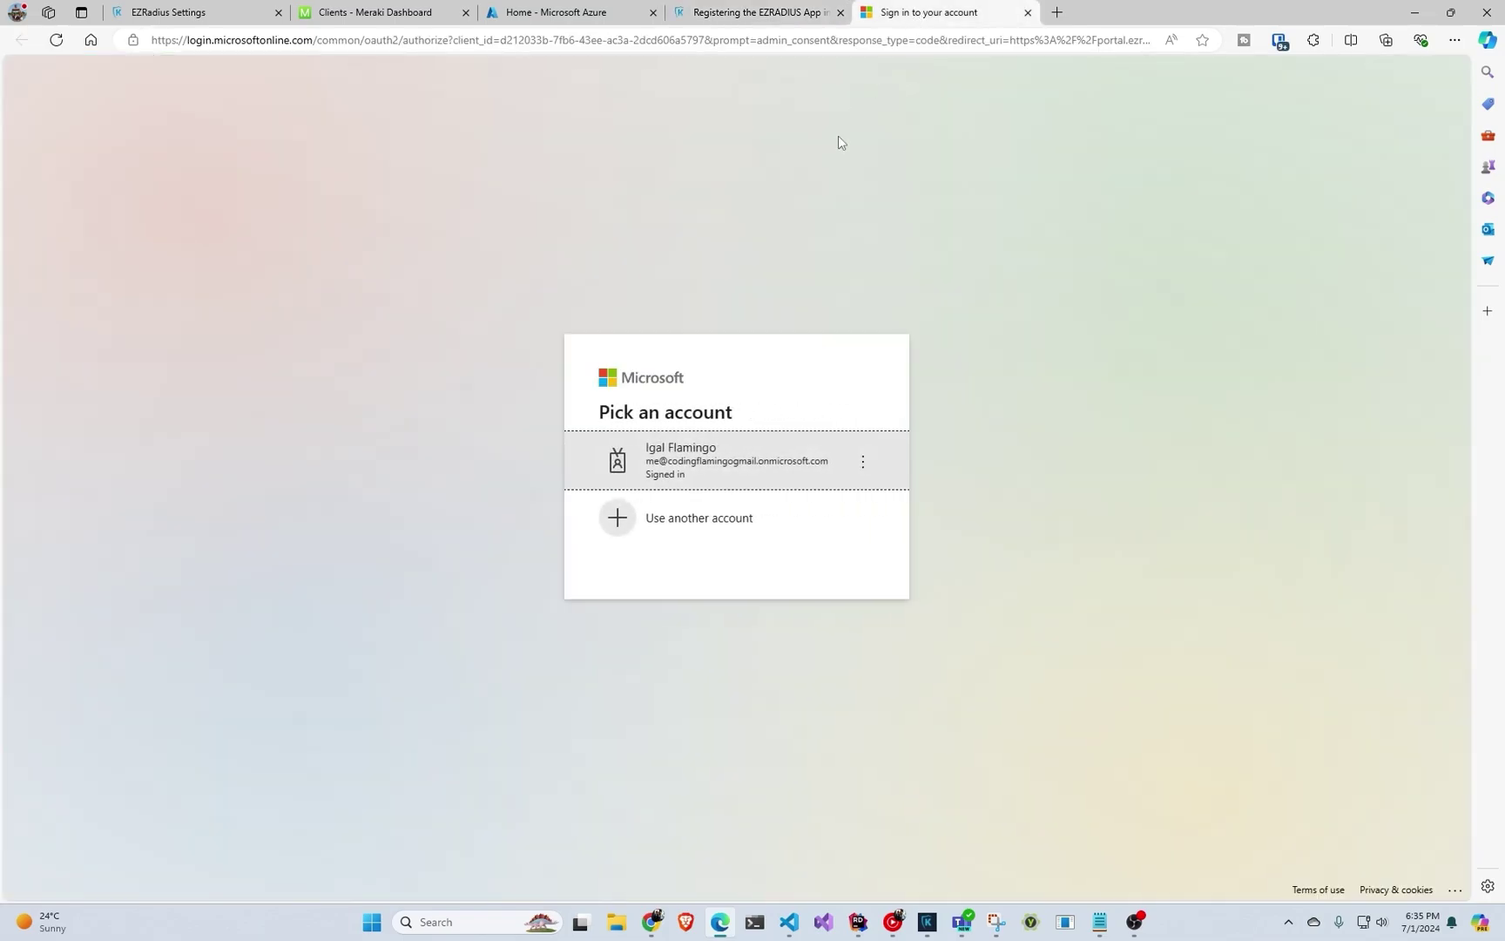
left_click(716, 474)
left_click(857, 687)
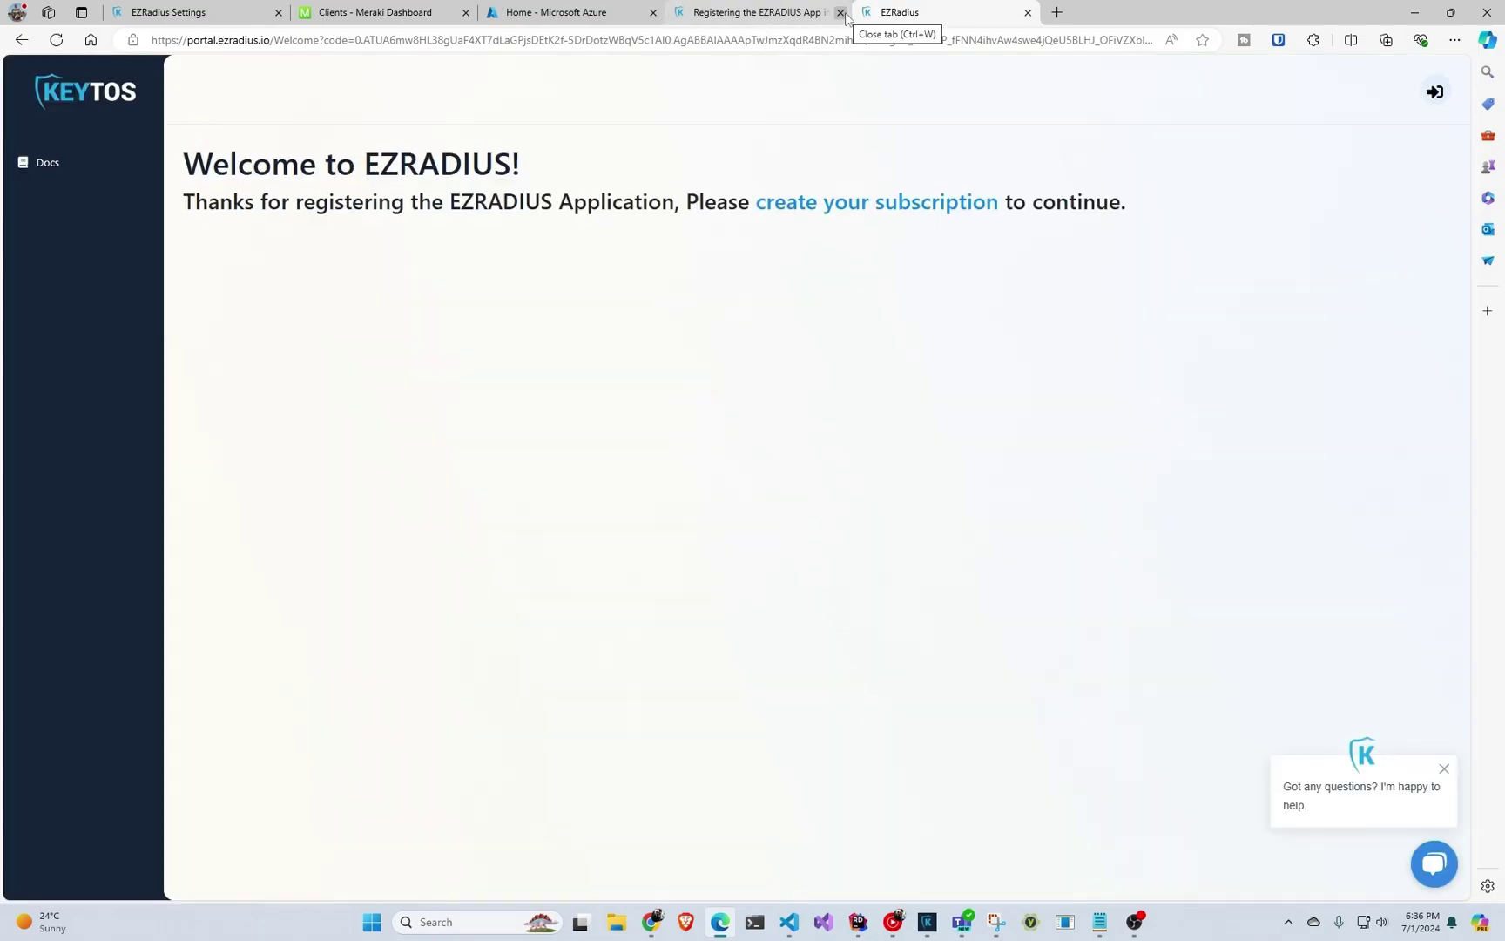
Close the docs and EZRADIUS pages and search Azure Marketplace for 'ezradius'.
left_click(840, 12)
left_click(841, 12)
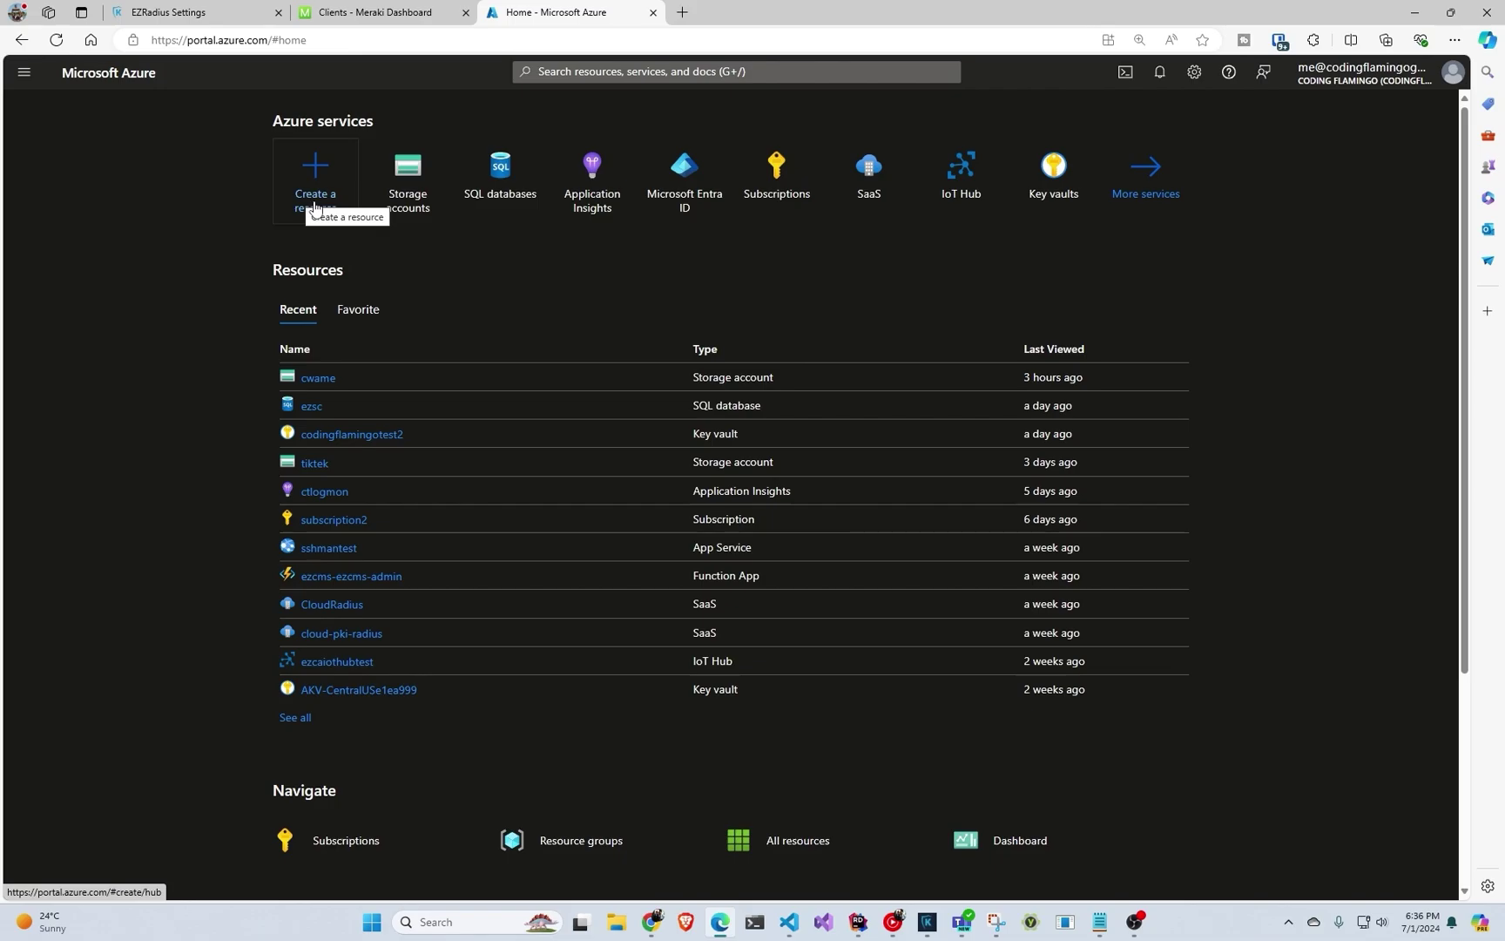
left_click(315, 207)
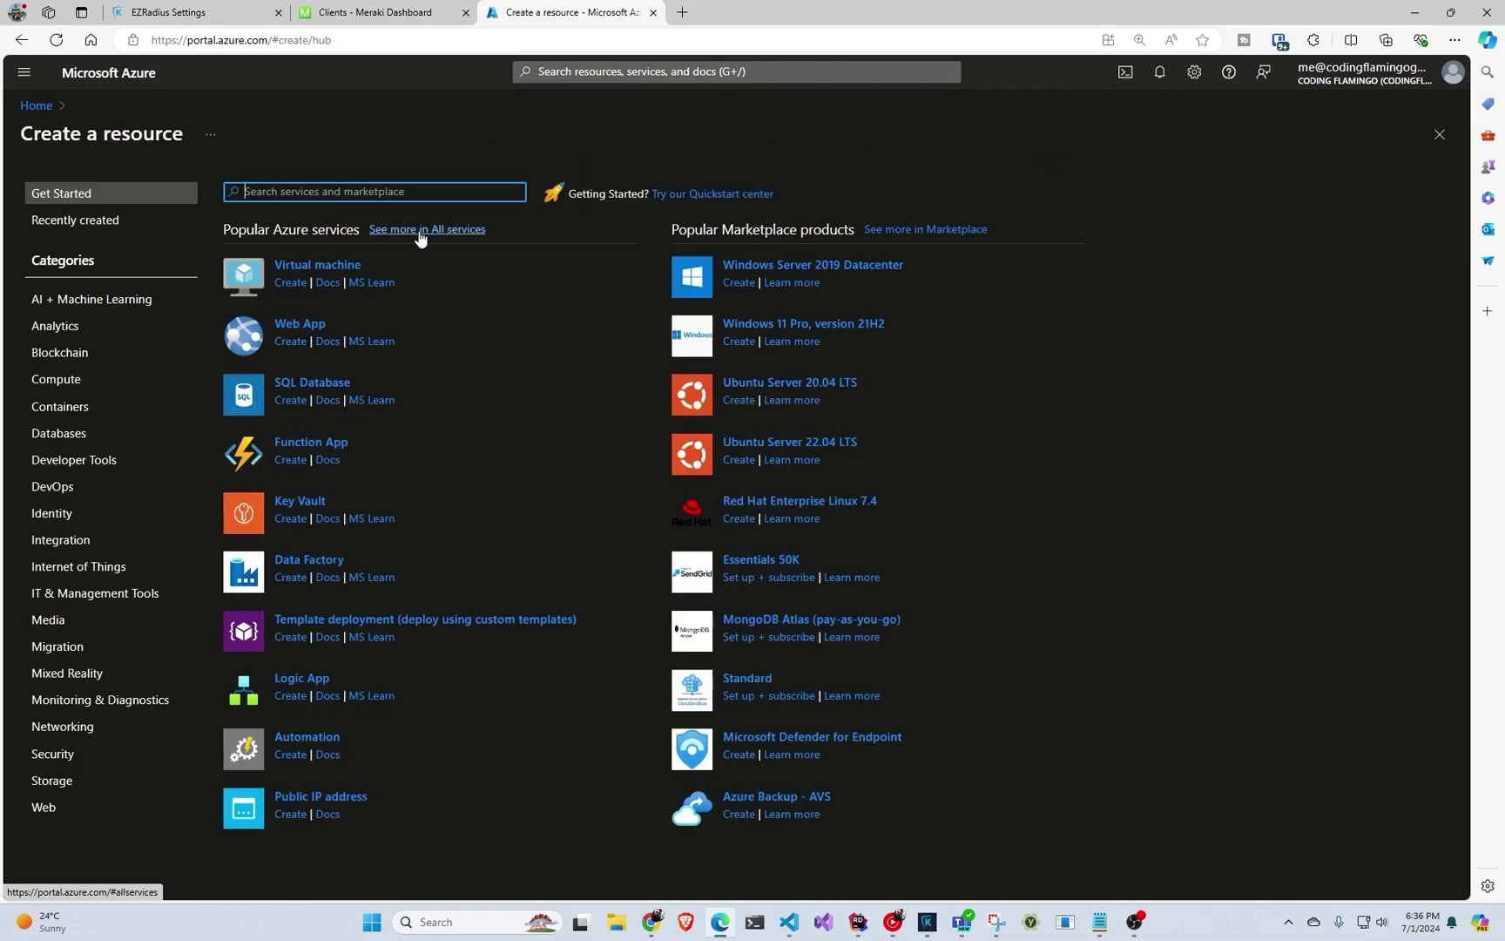
type("ez")
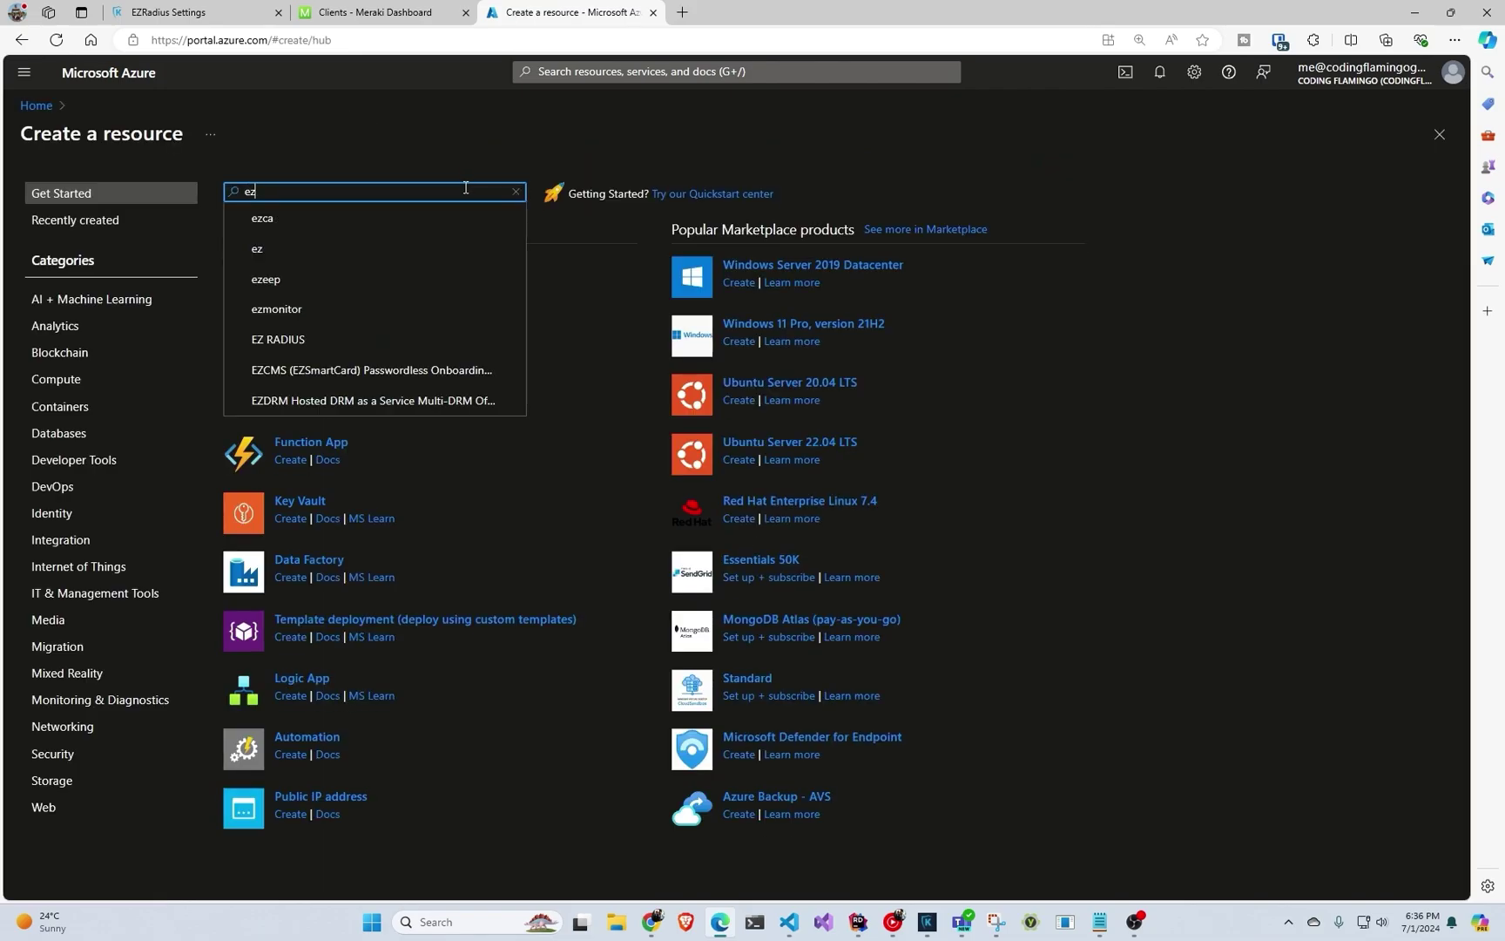
type("radius")
key("Return")
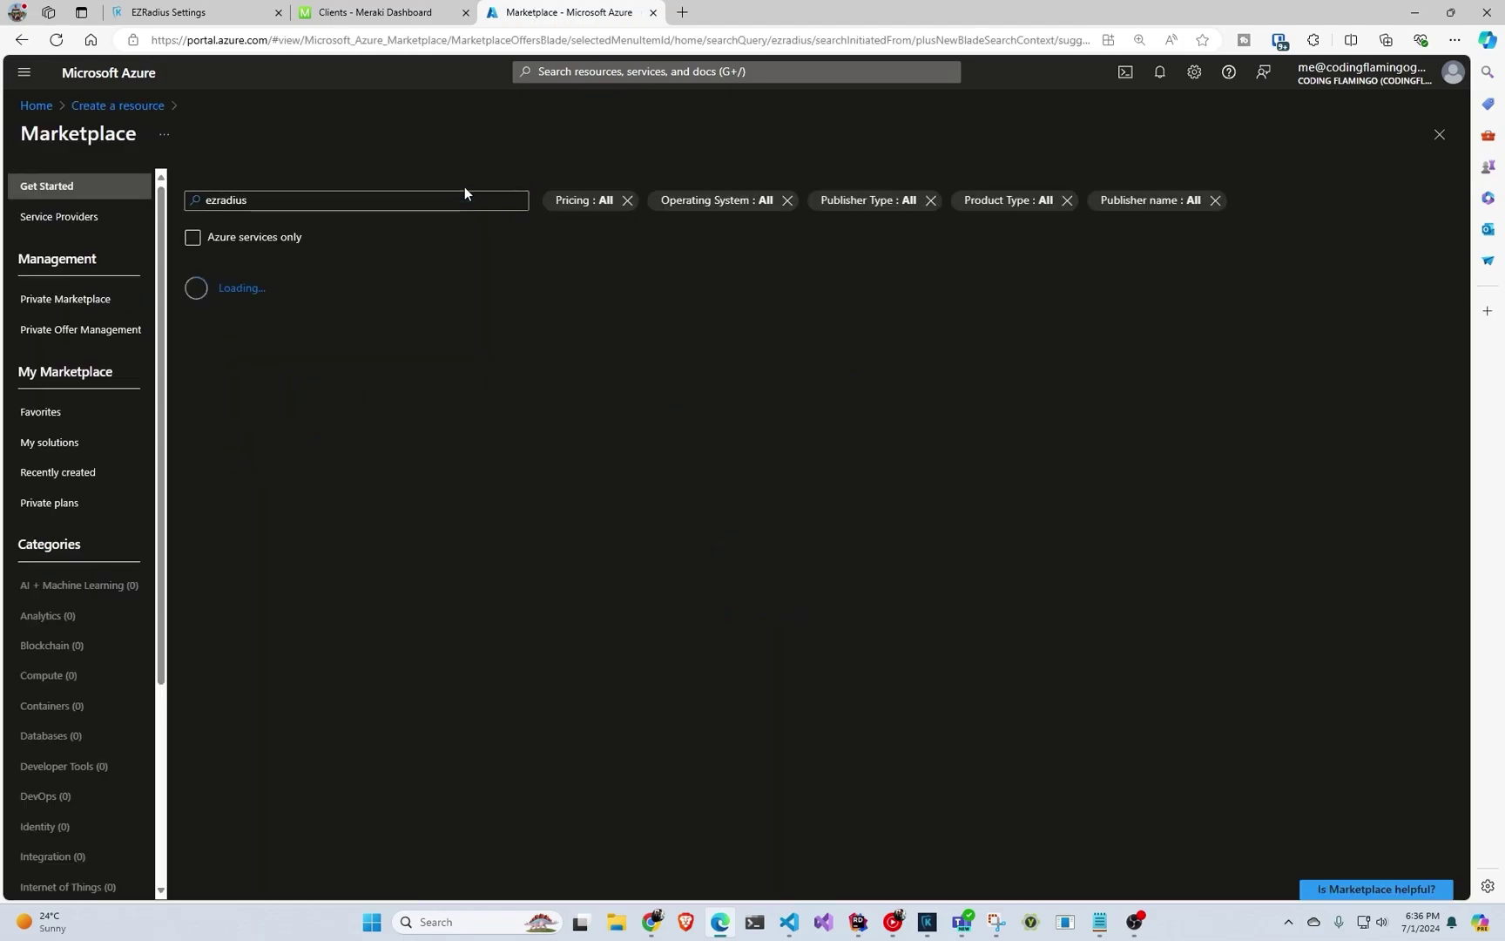
Open the EZ RADIUS offer and choose the Basic RADIUS plan.
left_click(261, 477)
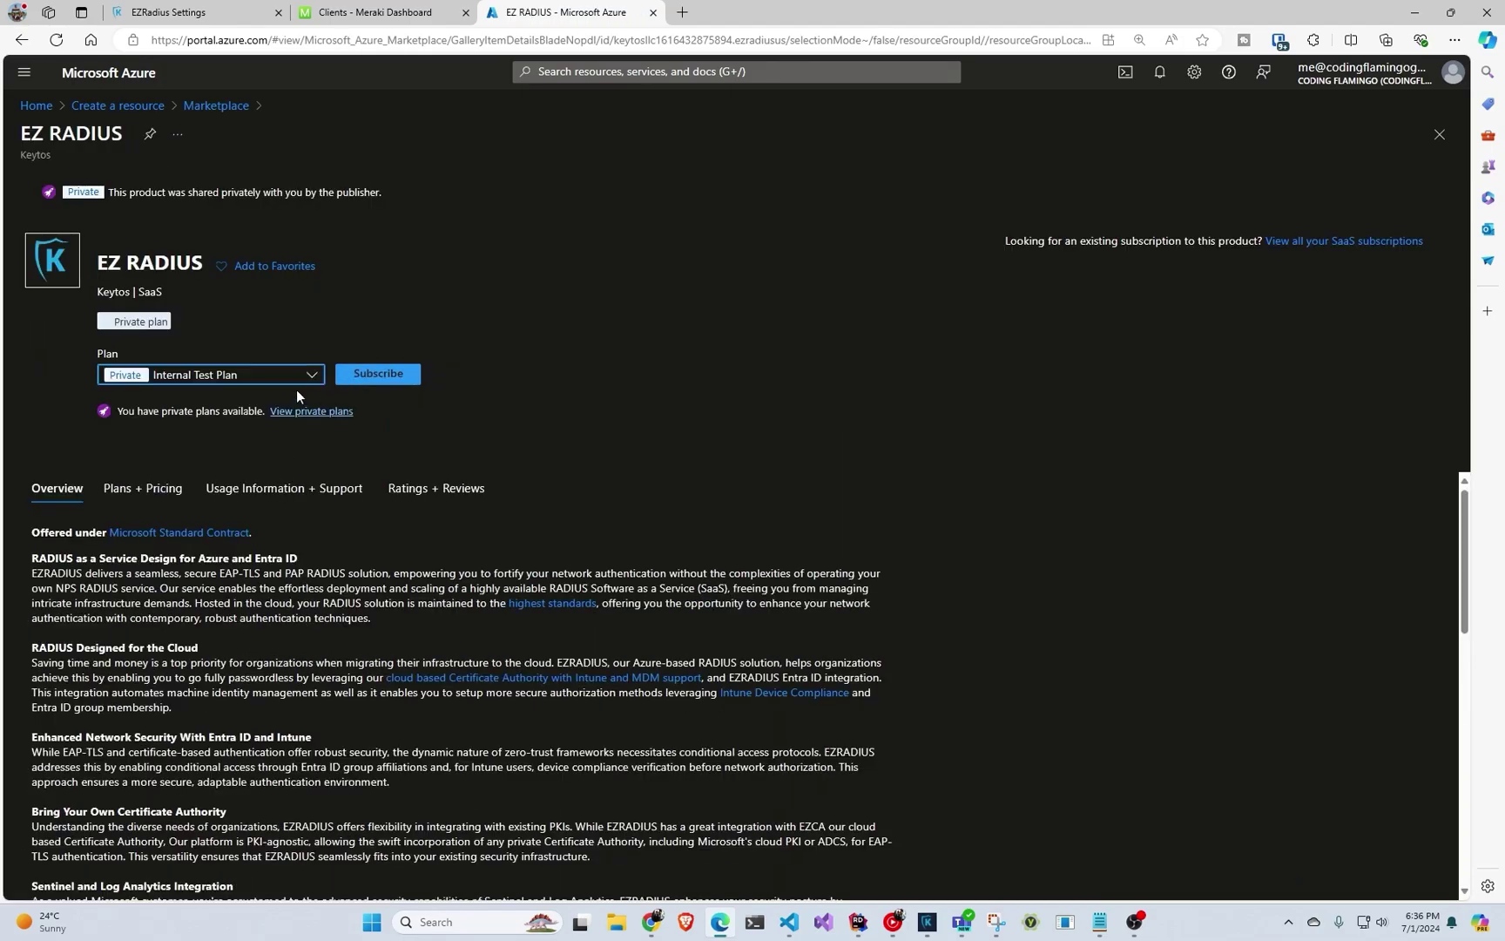
left_click(292, 379)
left_click(274, 424)
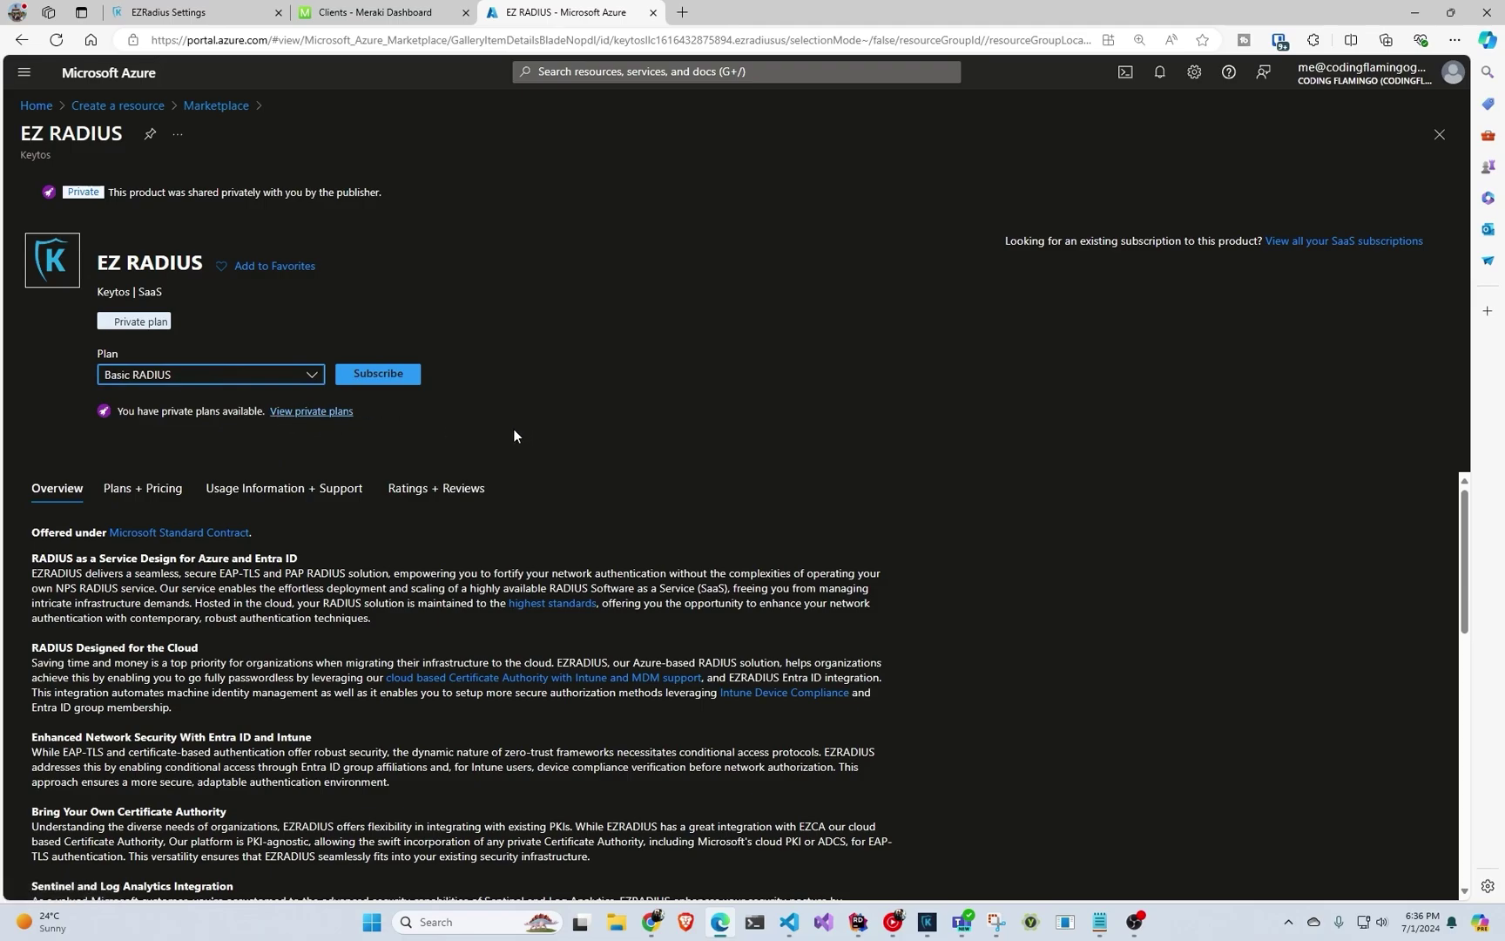
Set up the subscription in the test resource group, named CloudRadius24.
left_click(400, 375)
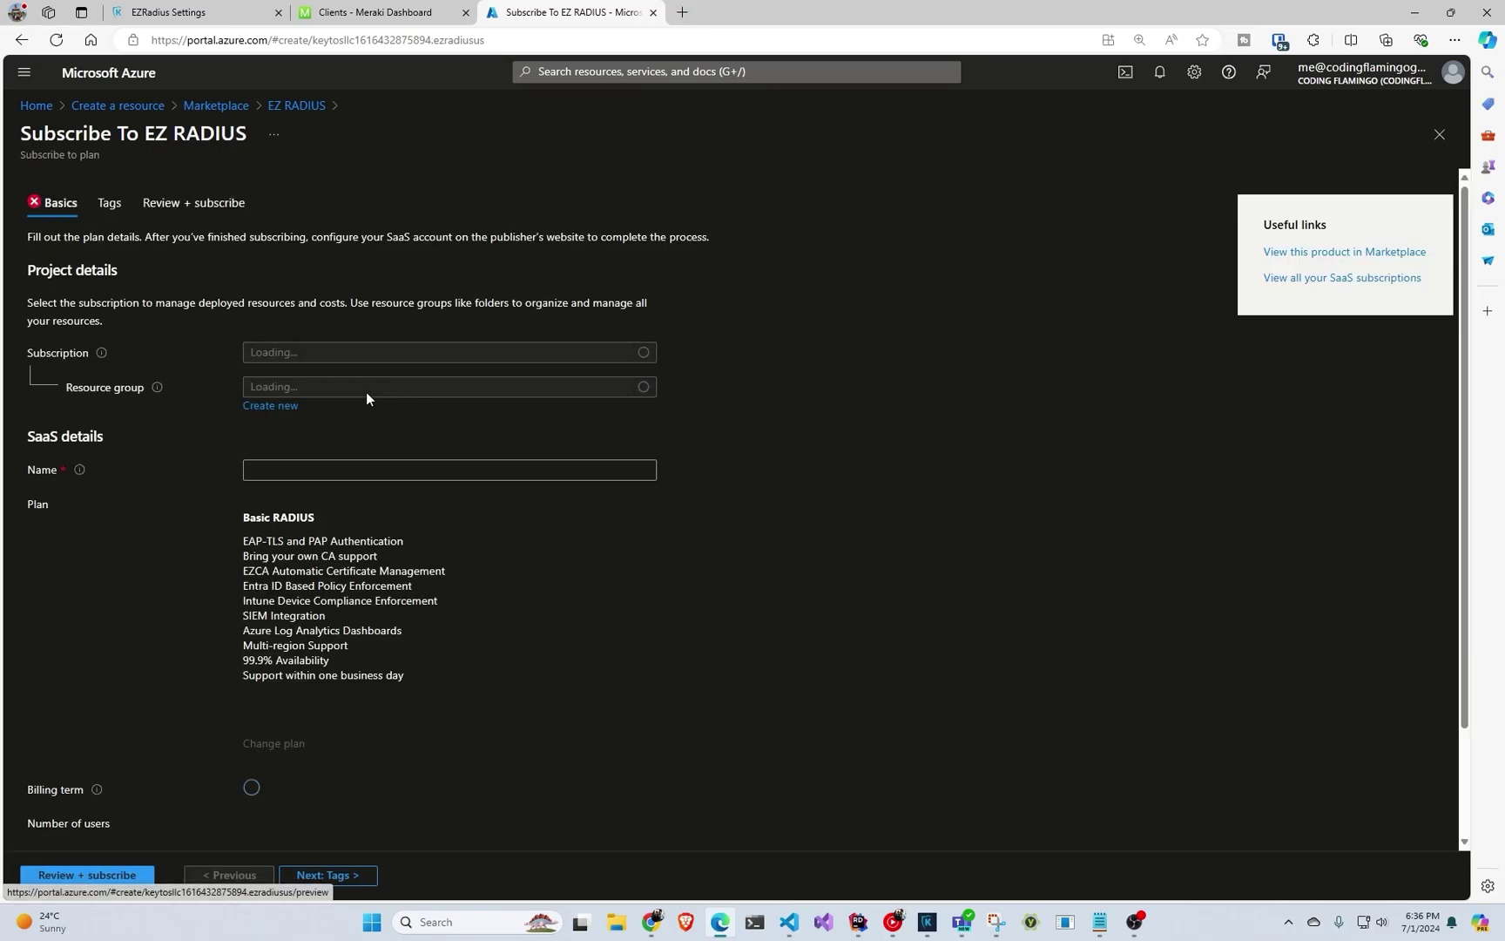
left_click(359, 391)
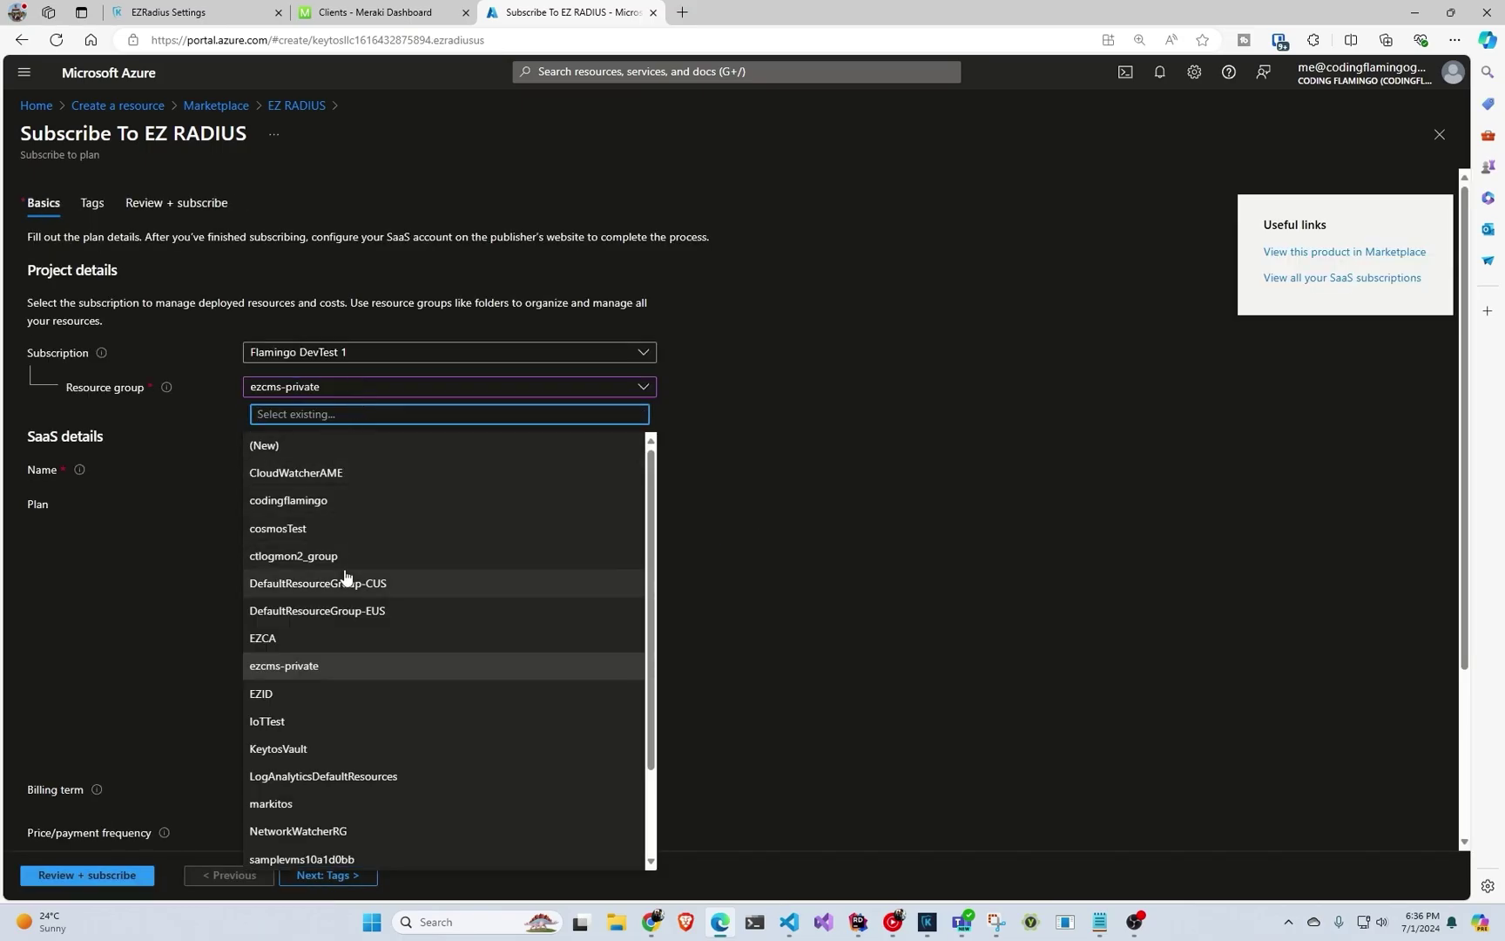
scroll(346, 577, "down", 2)
left_click(403, 832)
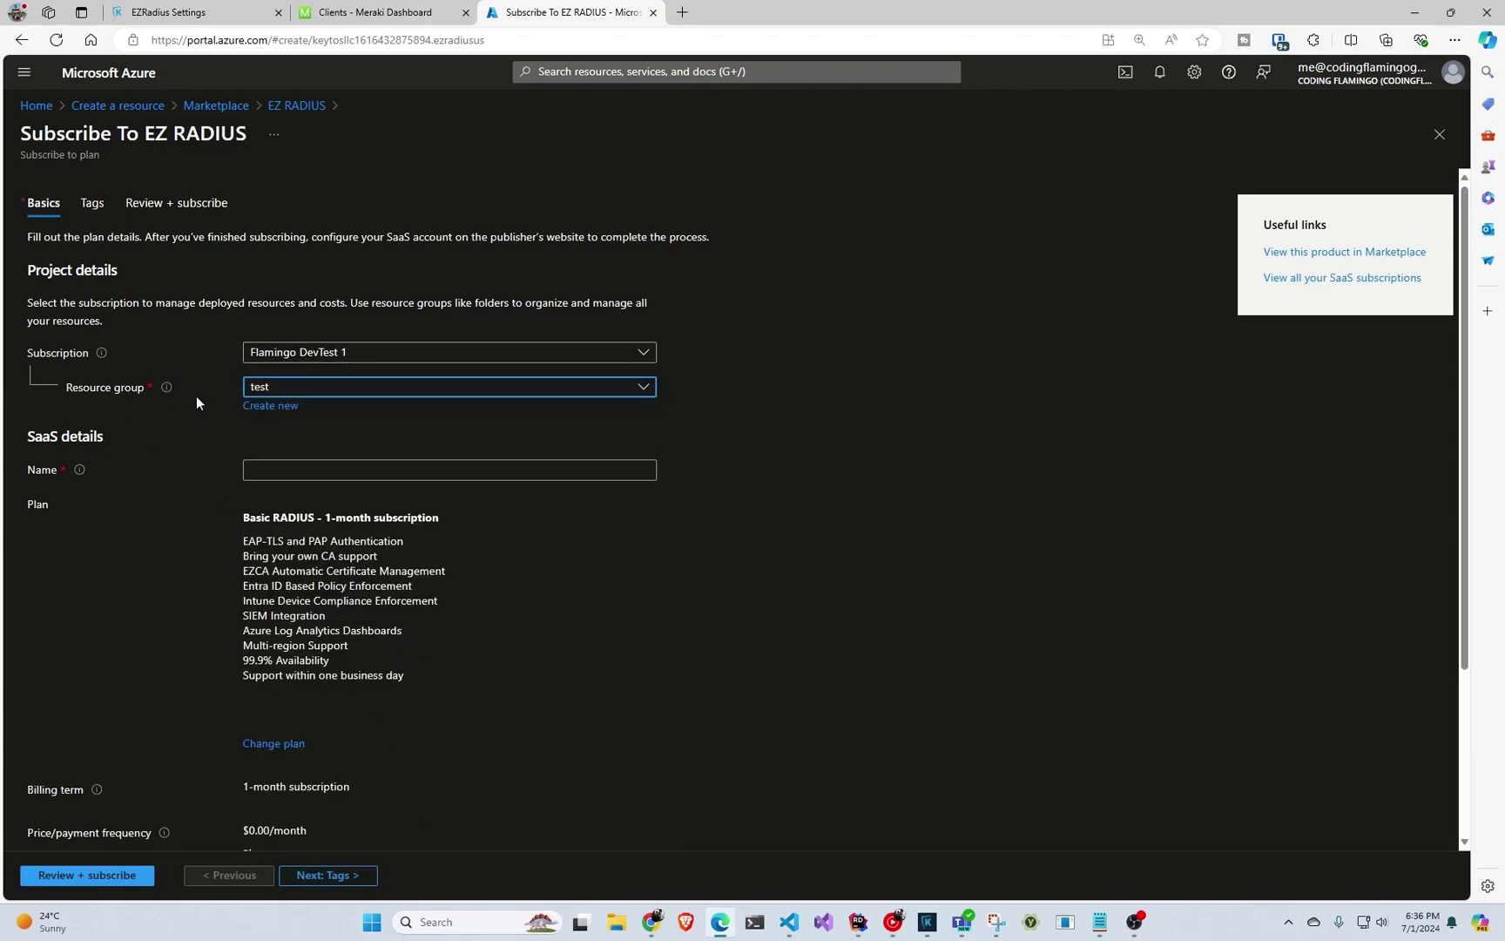
left_click(389, 462)
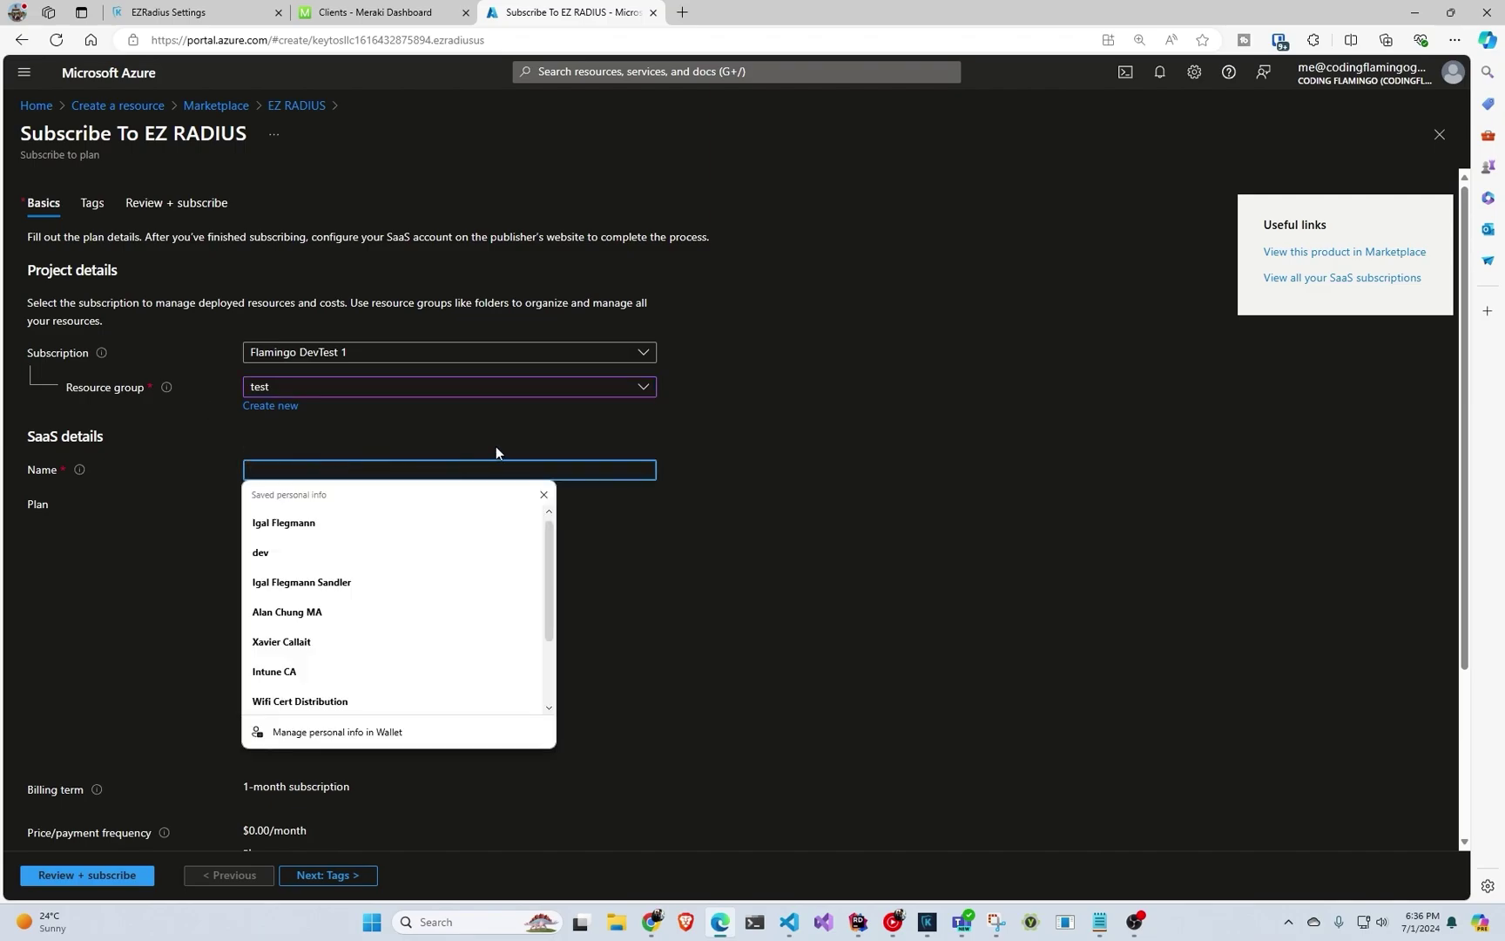
type("CloudRadius24")
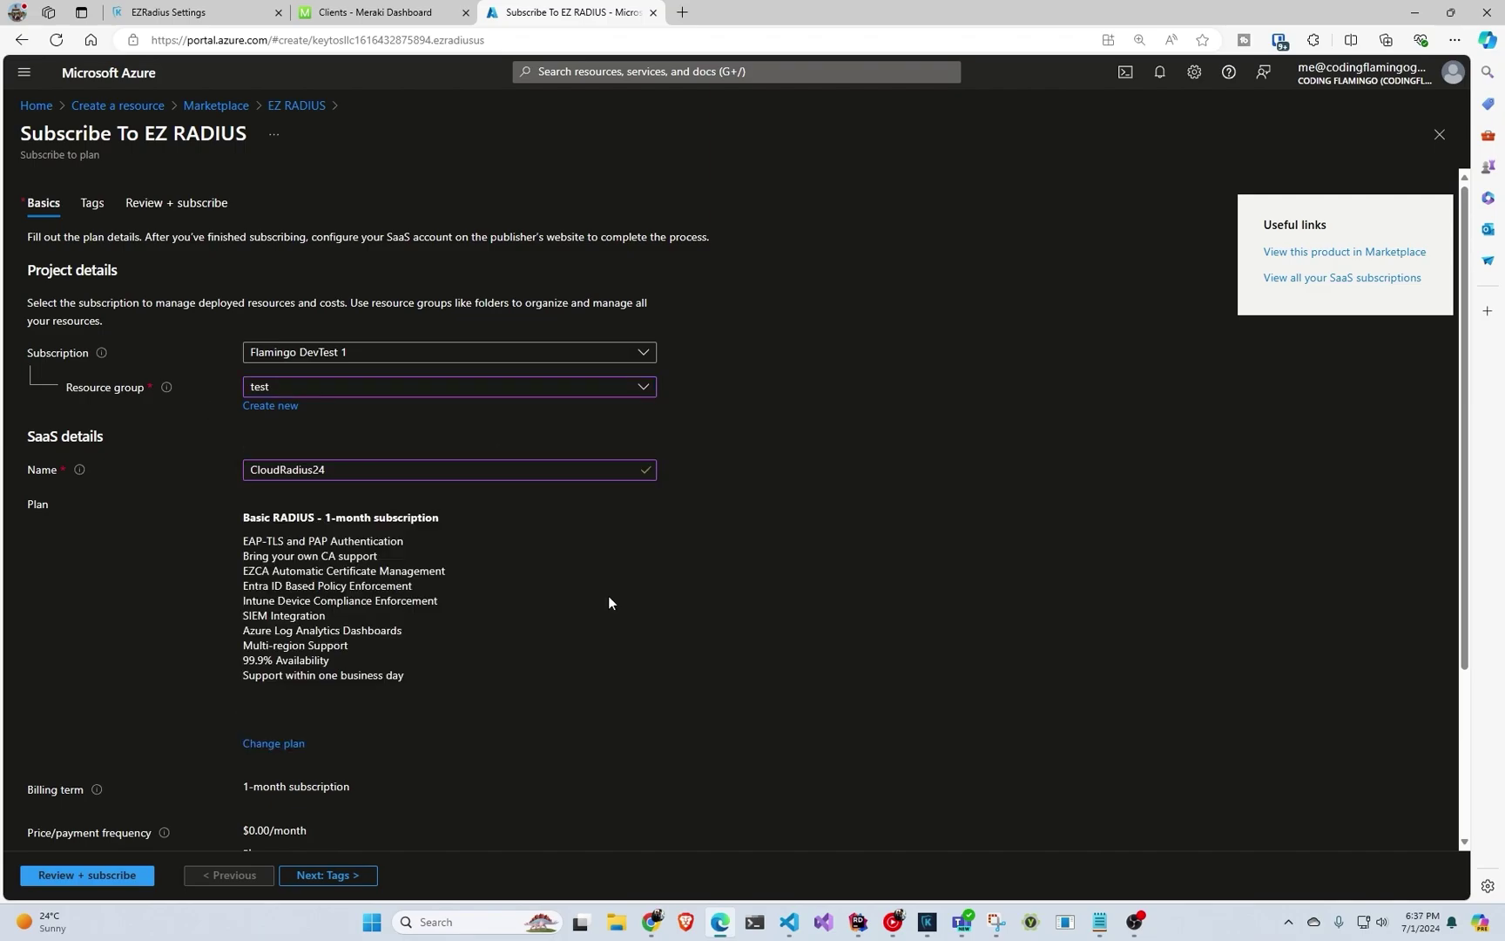
Review the CloudRadius24 subscription and complete the subscribe.
scroll(595, 586, "down", 3)
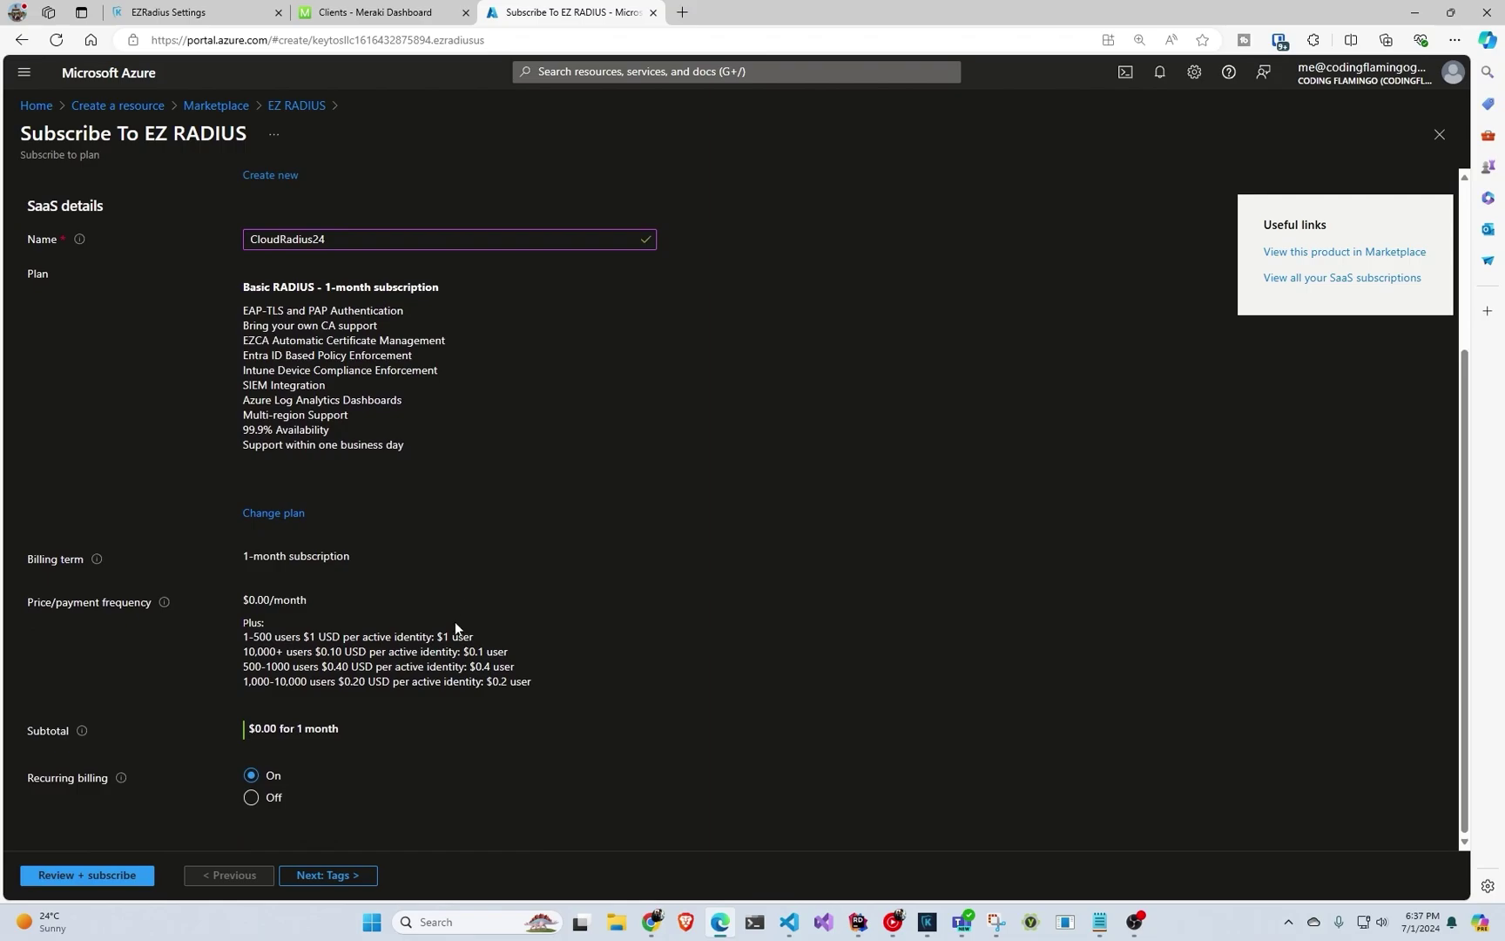
left_click(119, 877)
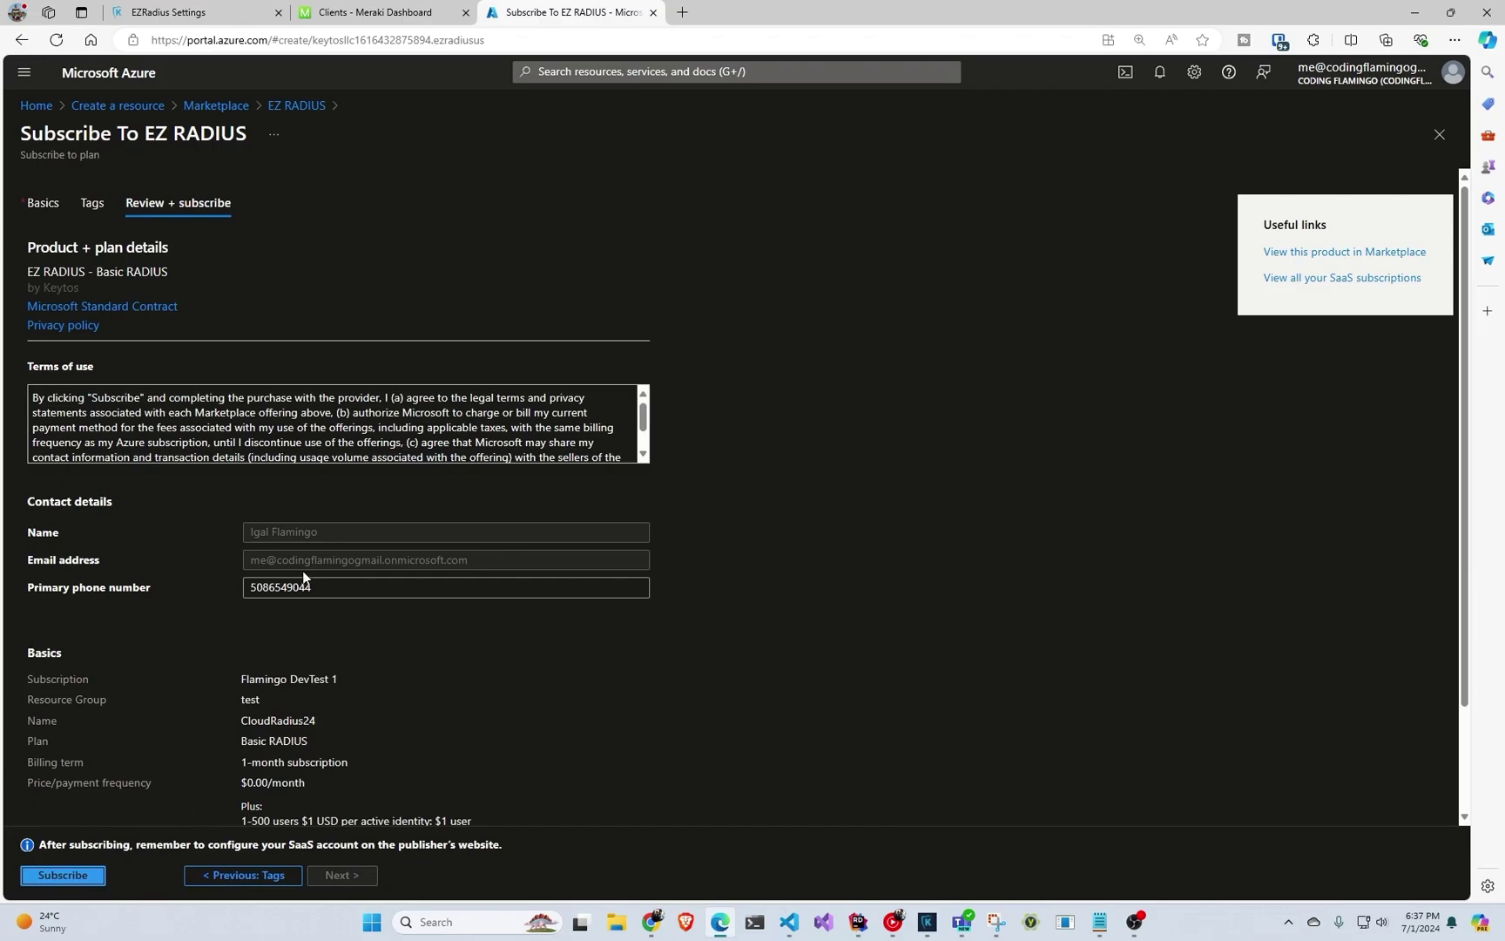
scroll(303, 577, "down", 2)
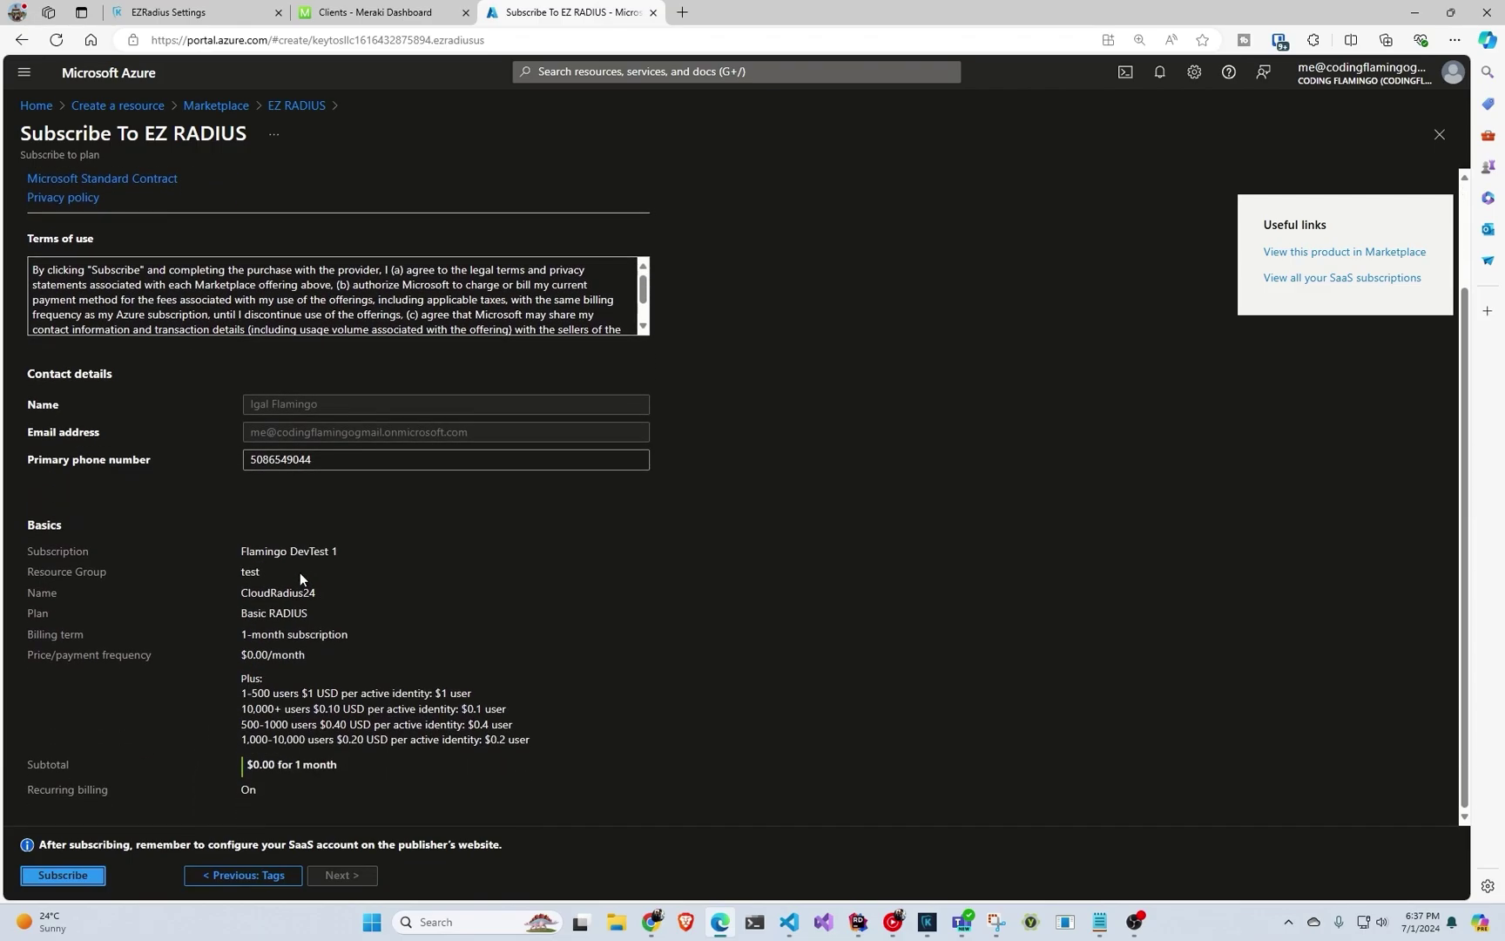
left_click(63, 876)
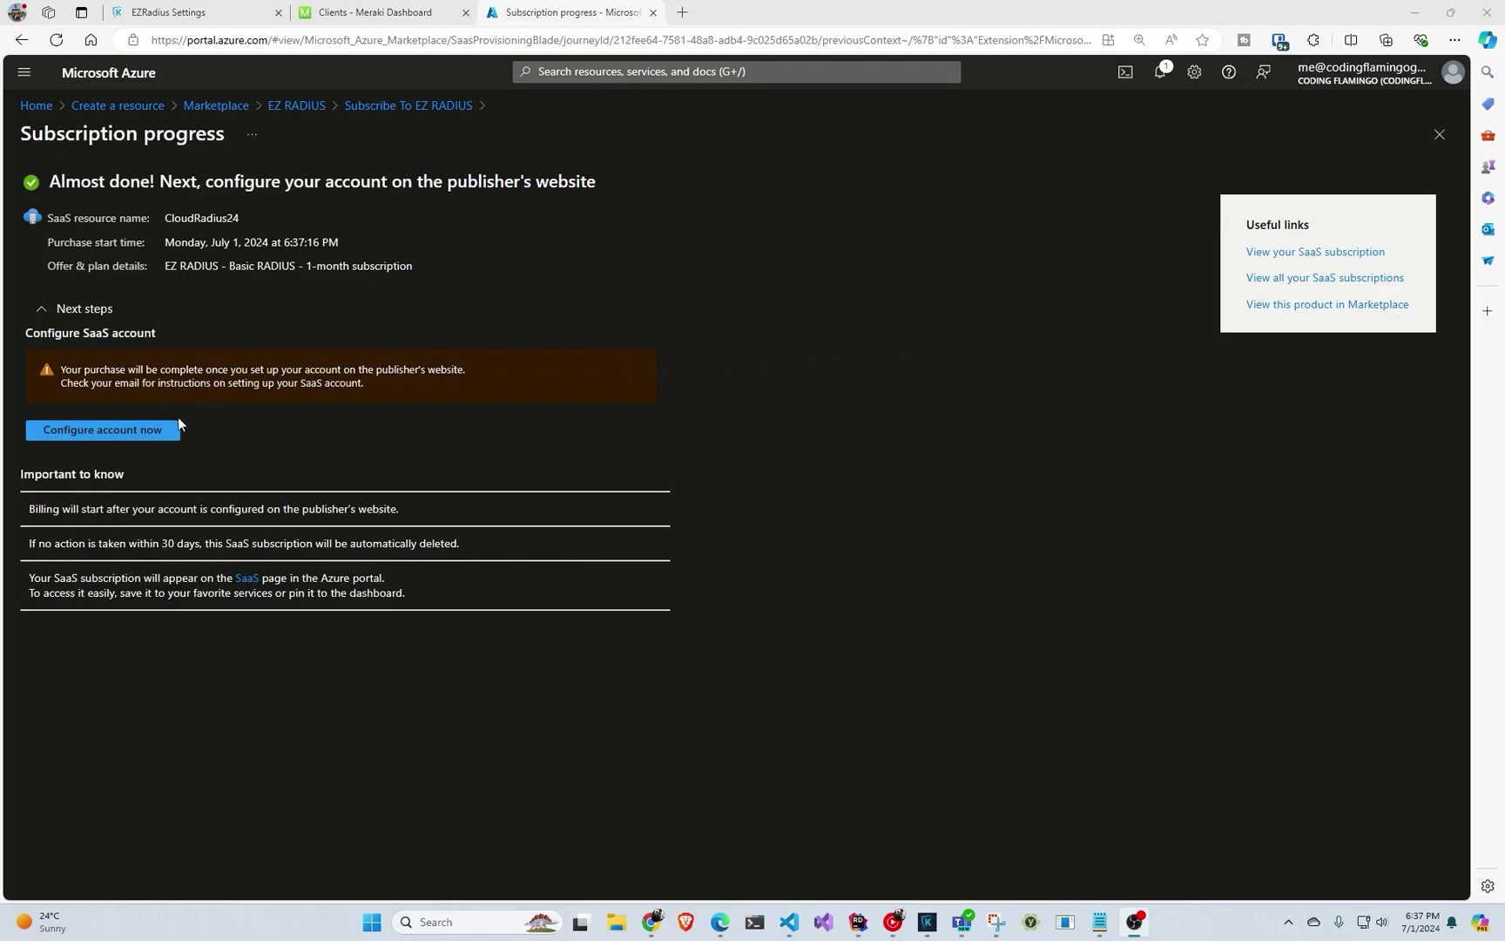
Configure the account on the publisher's site and create the EZRADIUS instance in Europe.
left_click(155, 432)
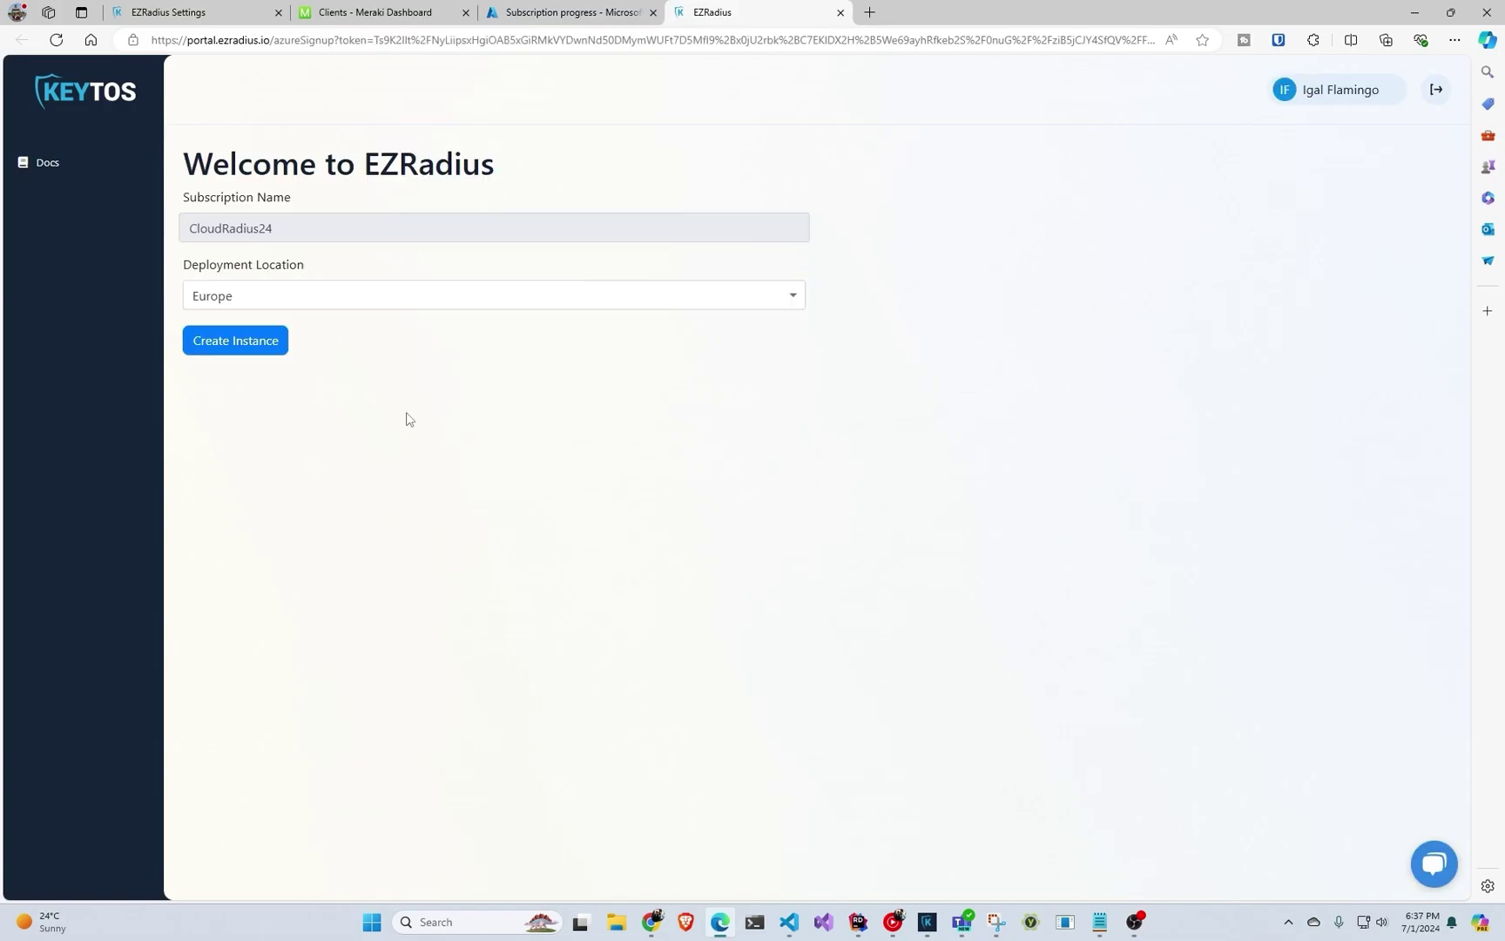
left_click(252, 345)
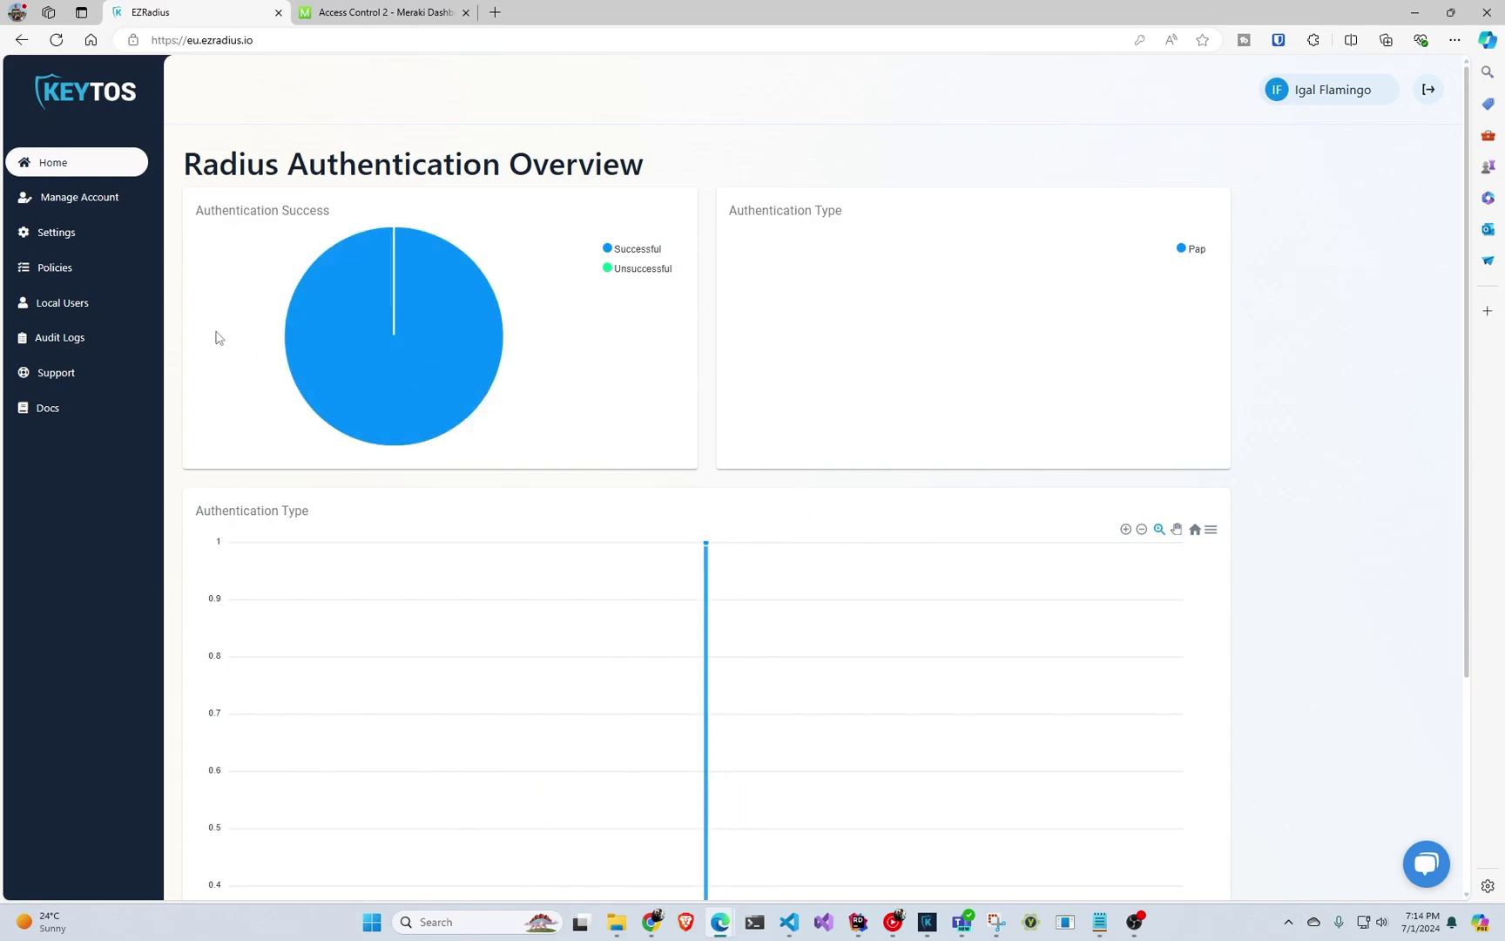
Open the Policies page and scroll down to the blank Create New Policy form.
left_click(110, 272)
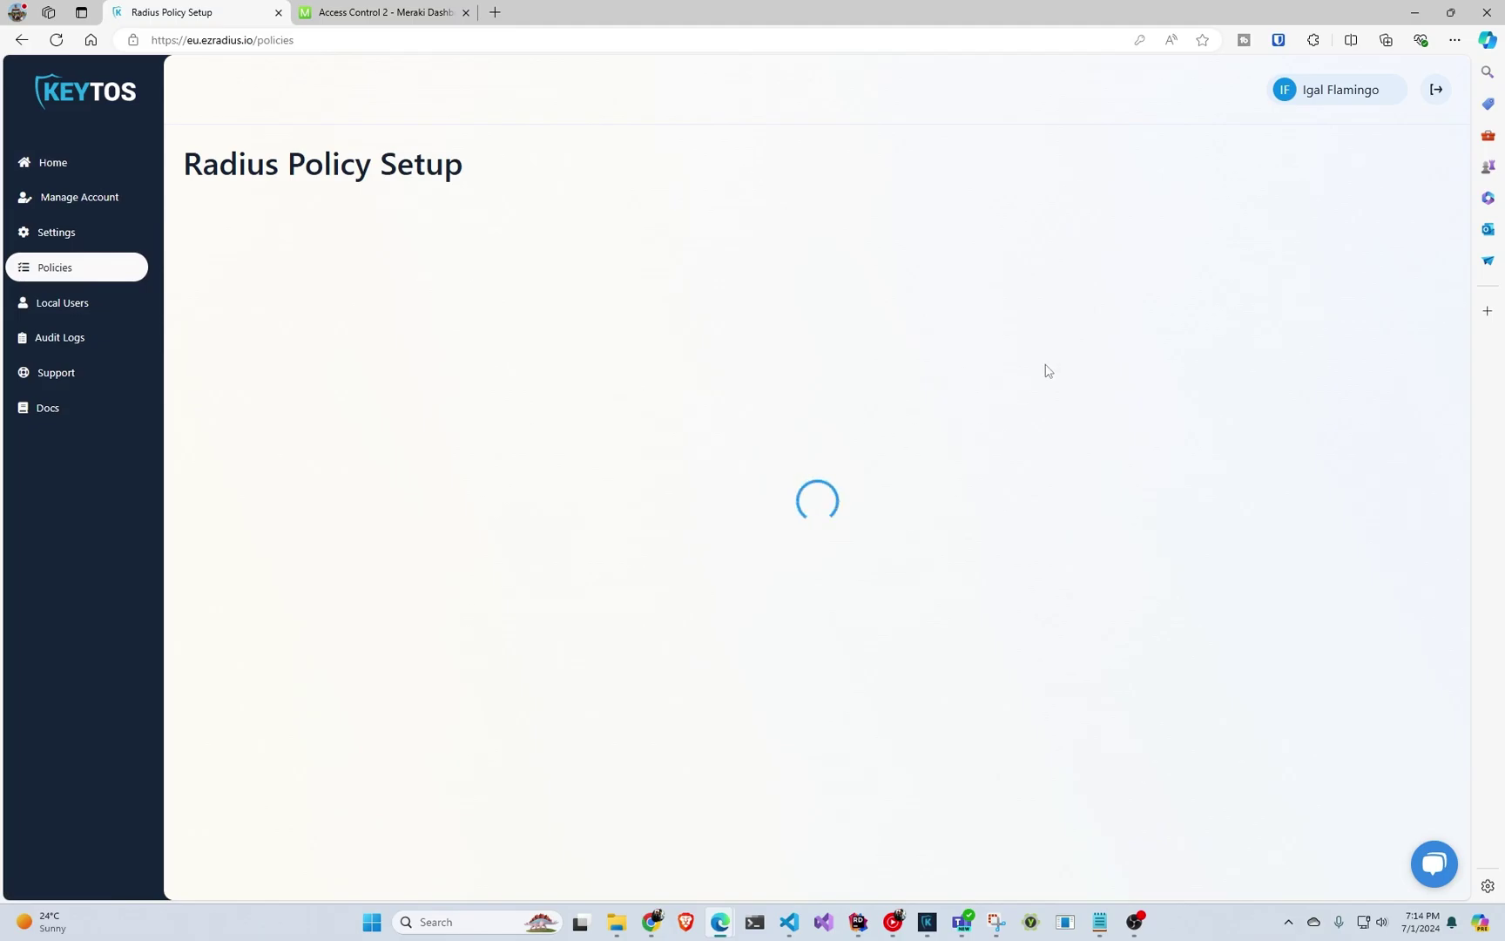
scroll(796, 427, "down", 7)
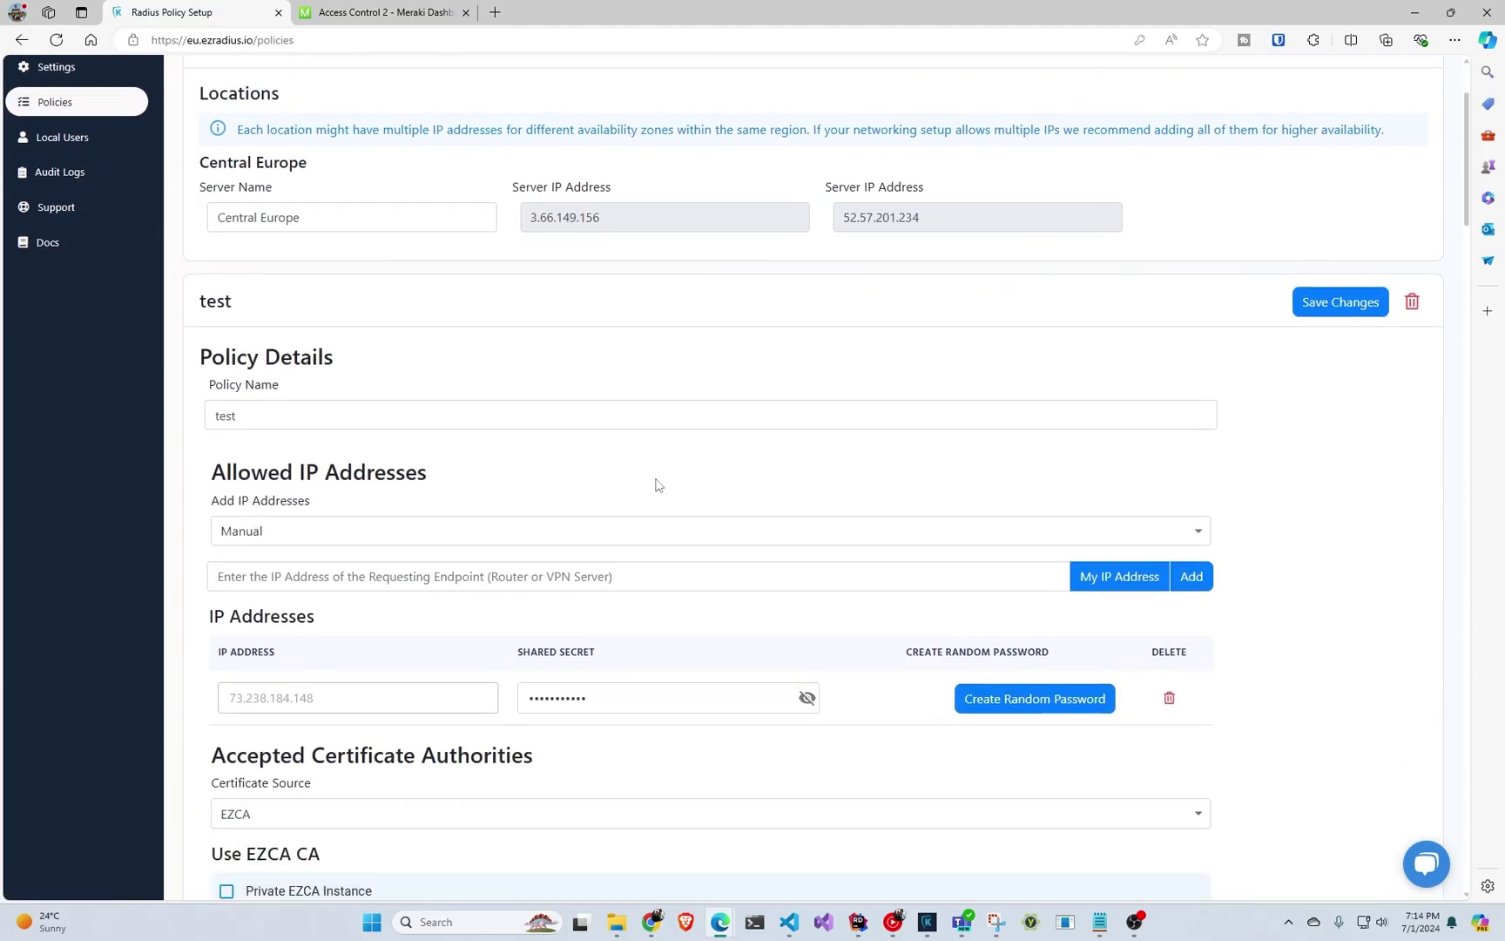
scroll(668, 494, "down", 19)
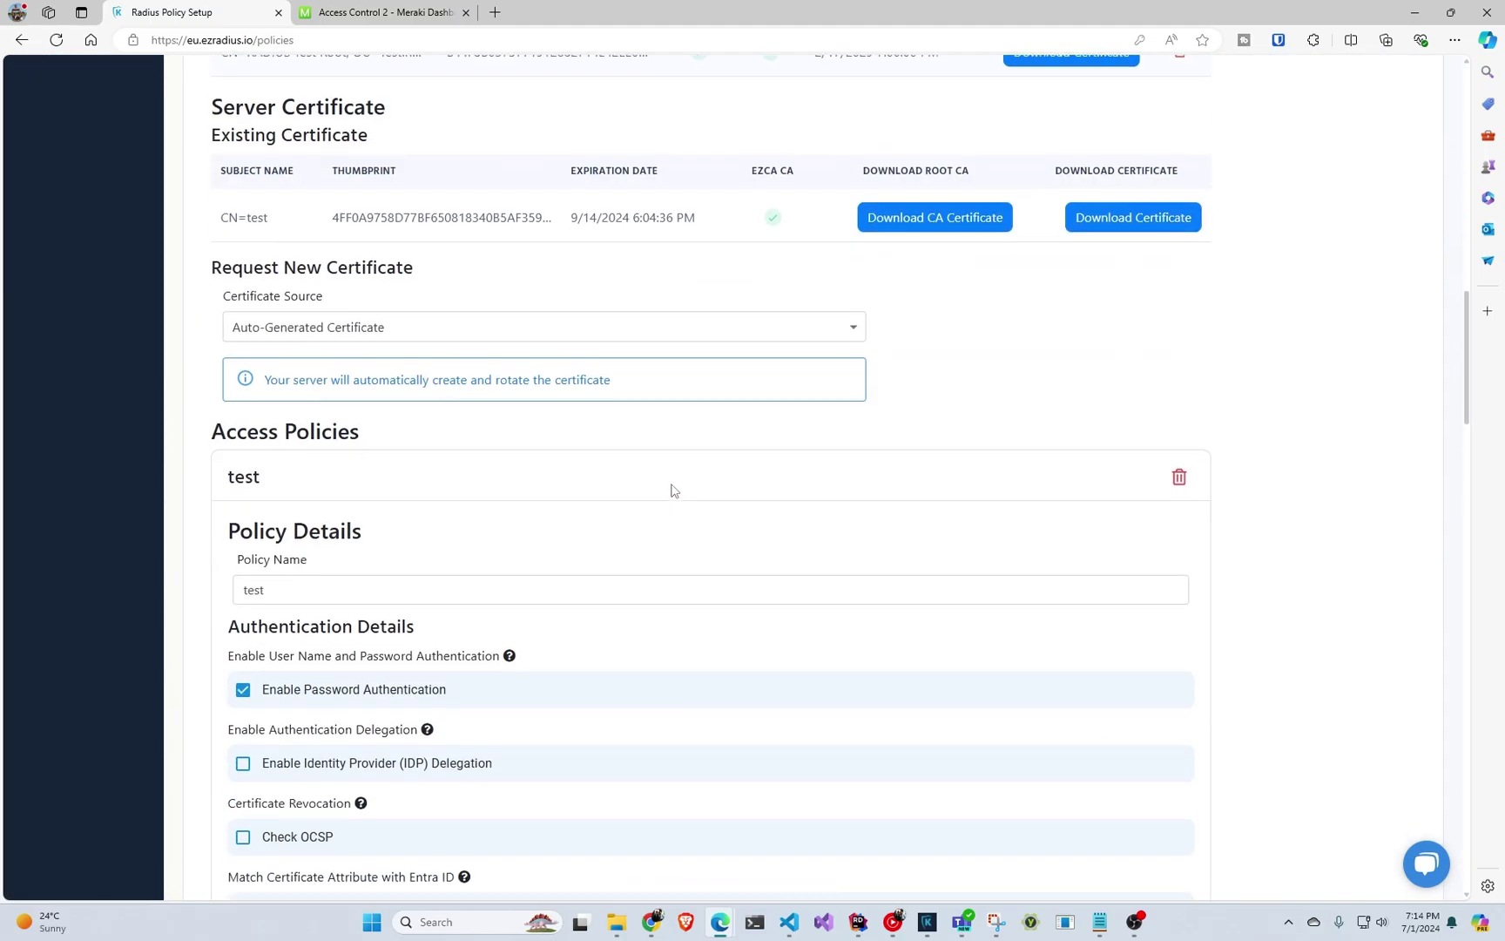
scroll(670, 490, "down", 9)
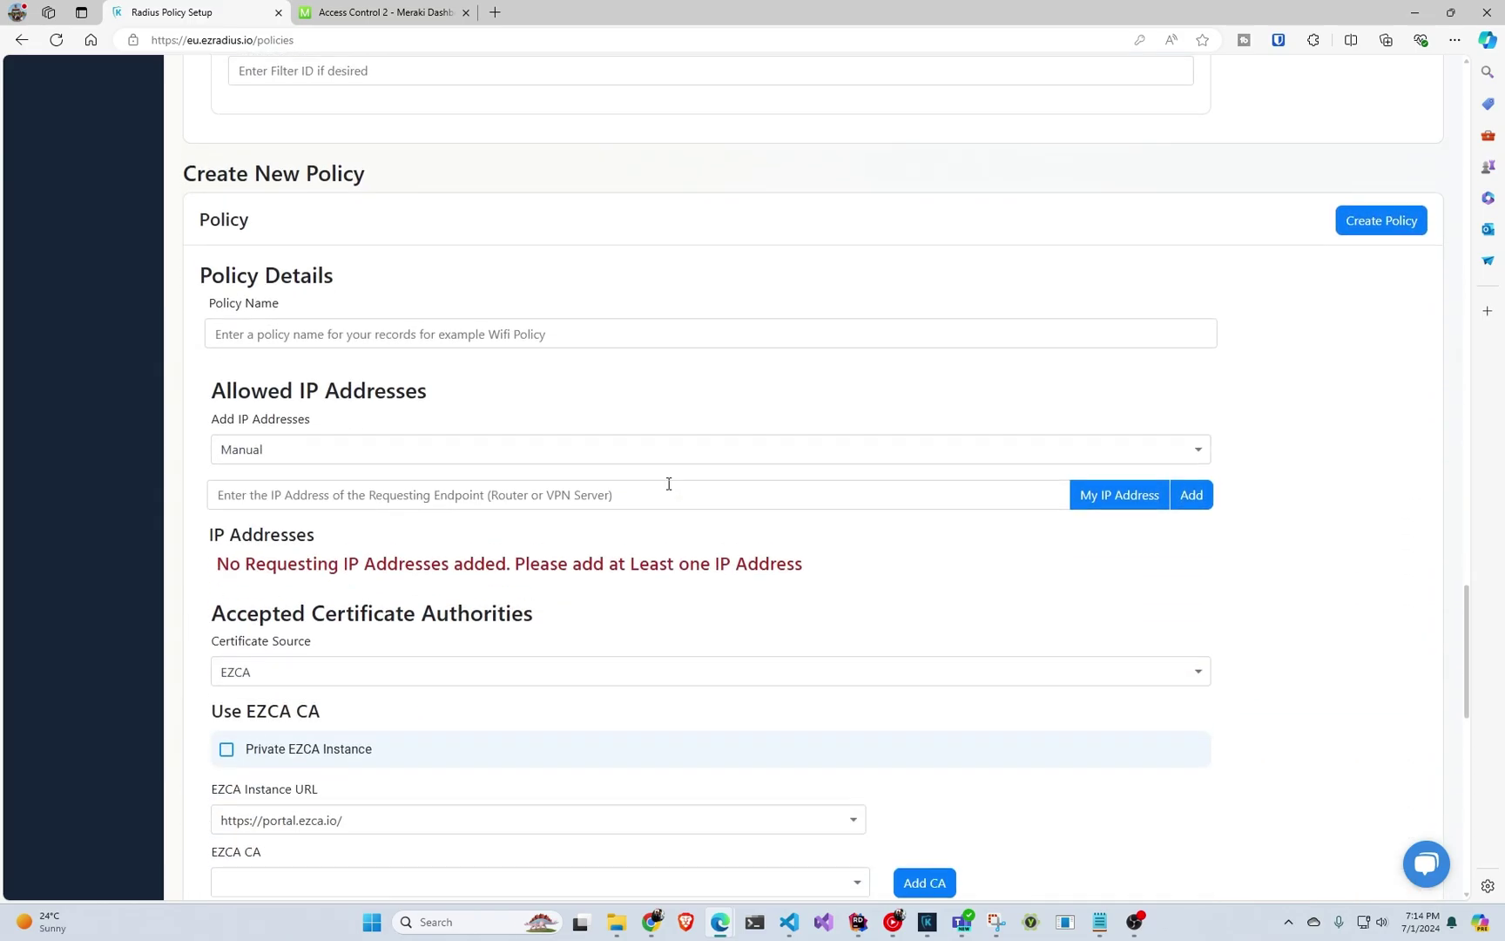
Name the policy 'meraki policy' and add 73.238.184.143 as an allowed IP address.
scroll(668, 487, "down", 2)
left_click(474, 166)
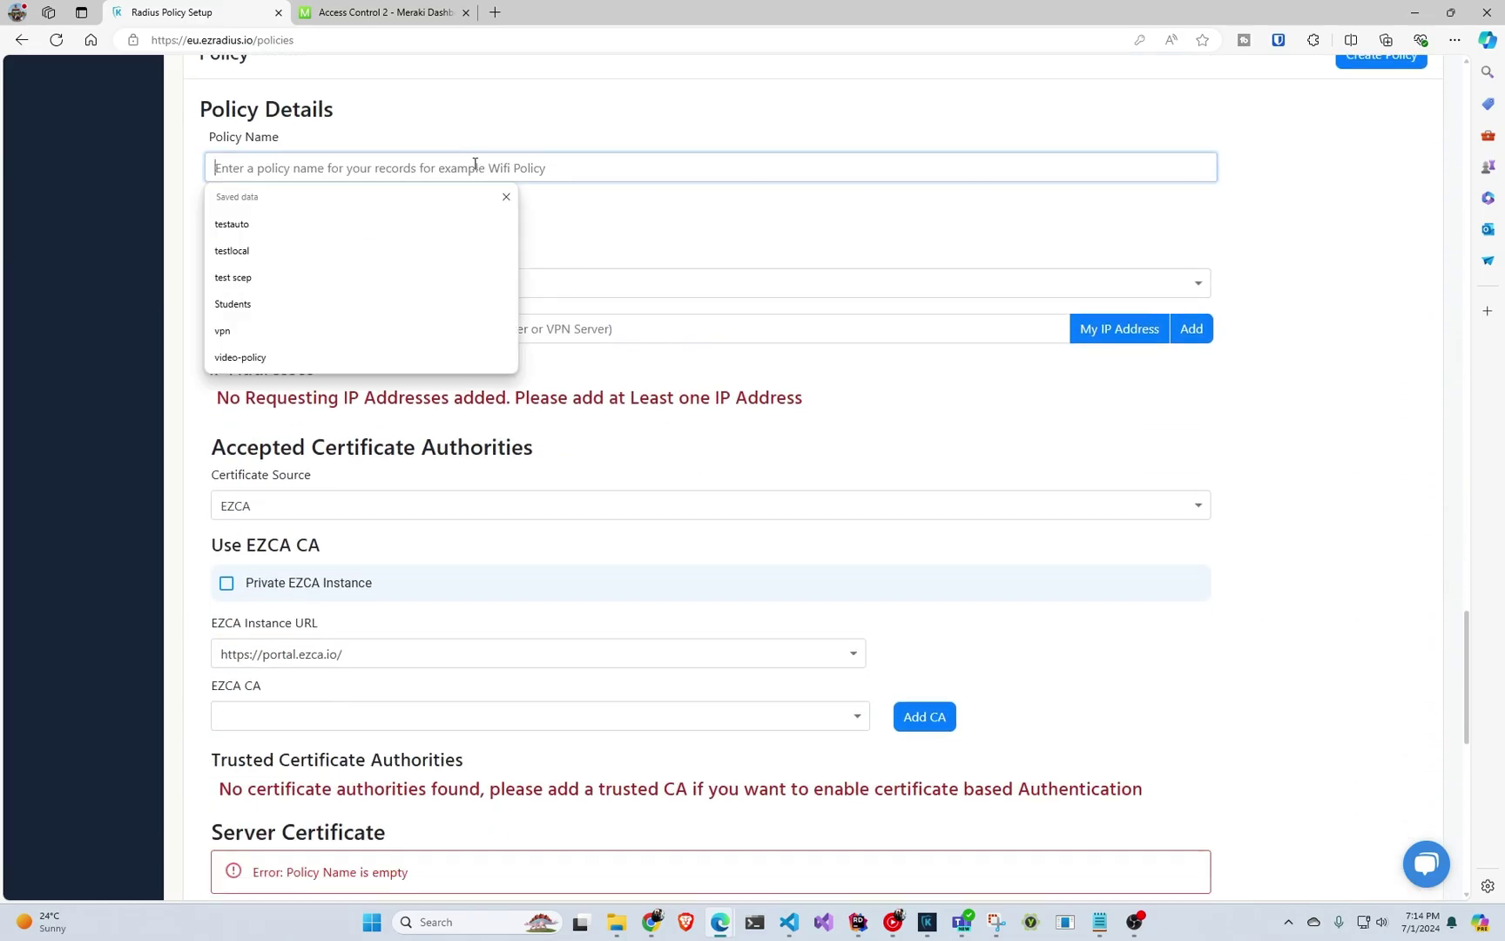
type("meraki policy")
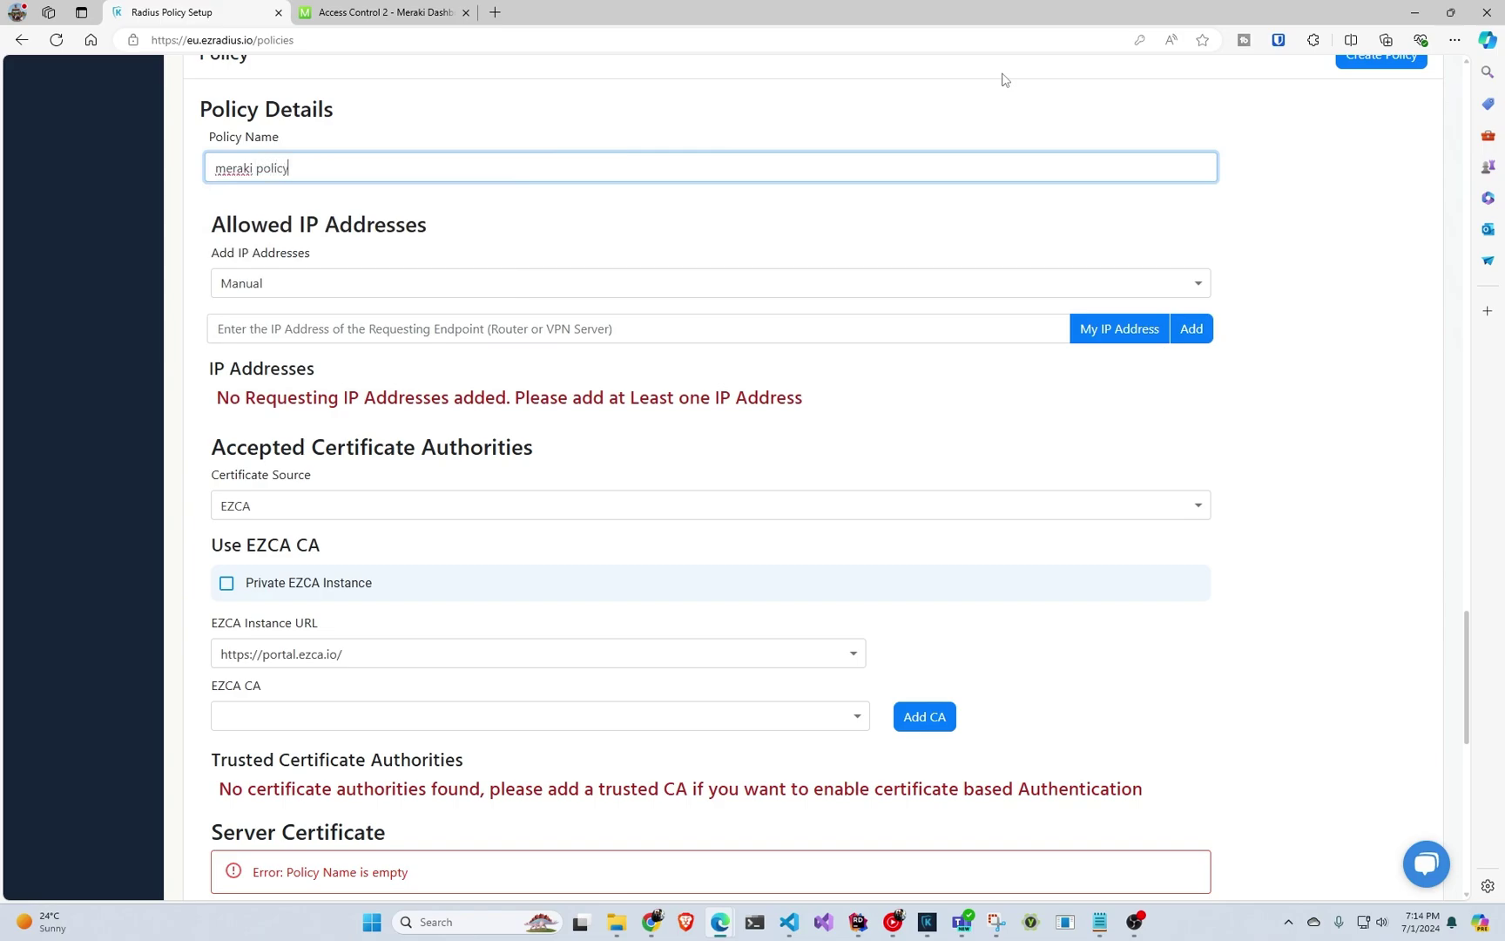
left_click(541, 329)
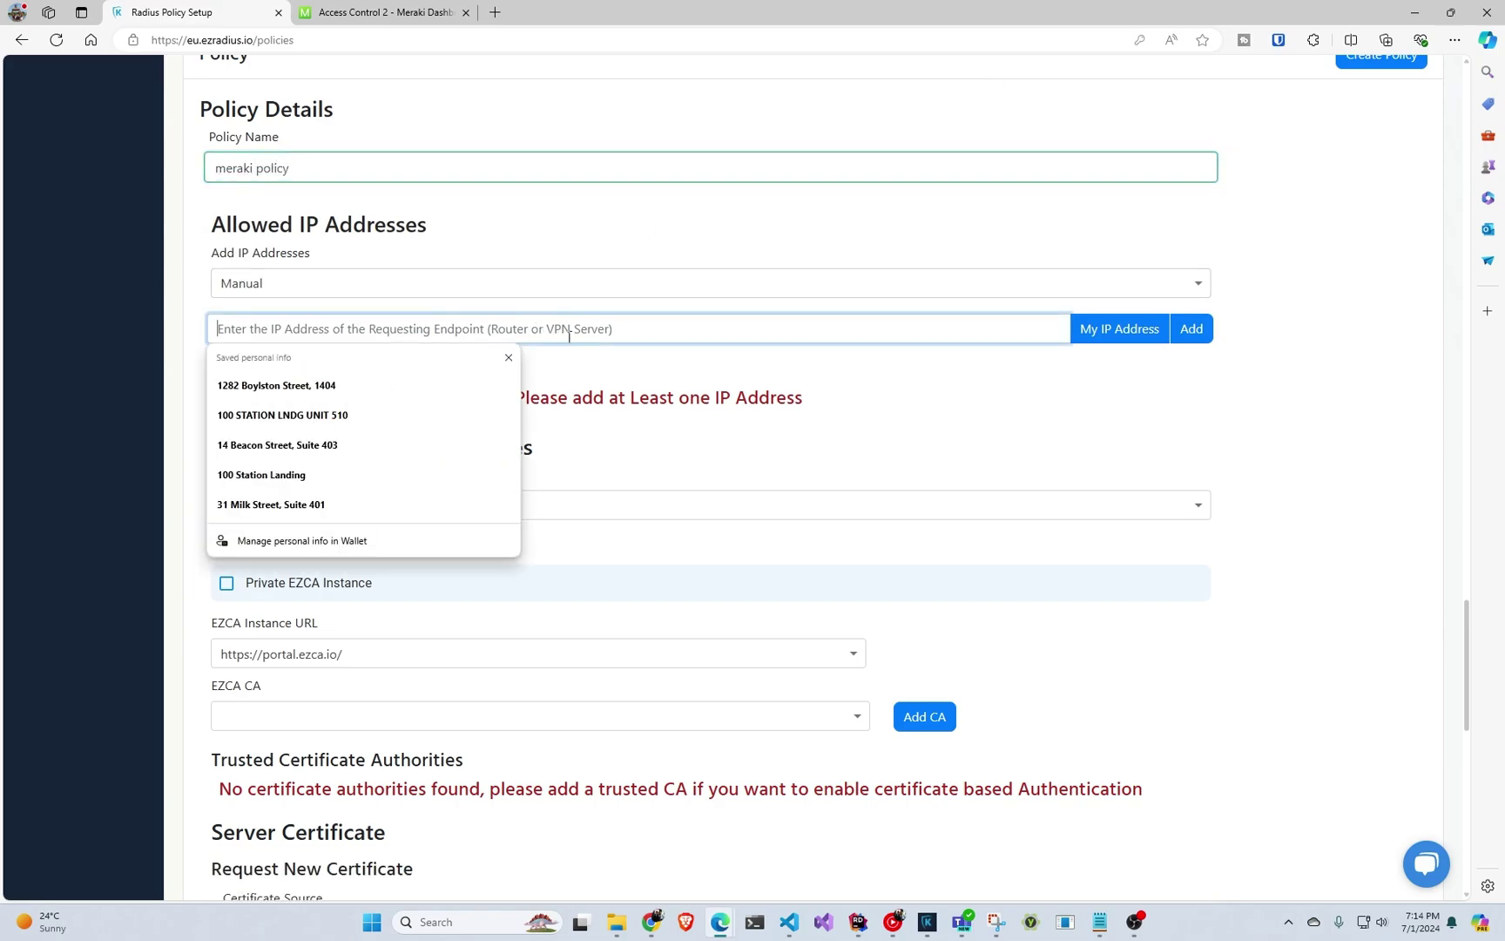
left_click(1108, 336)
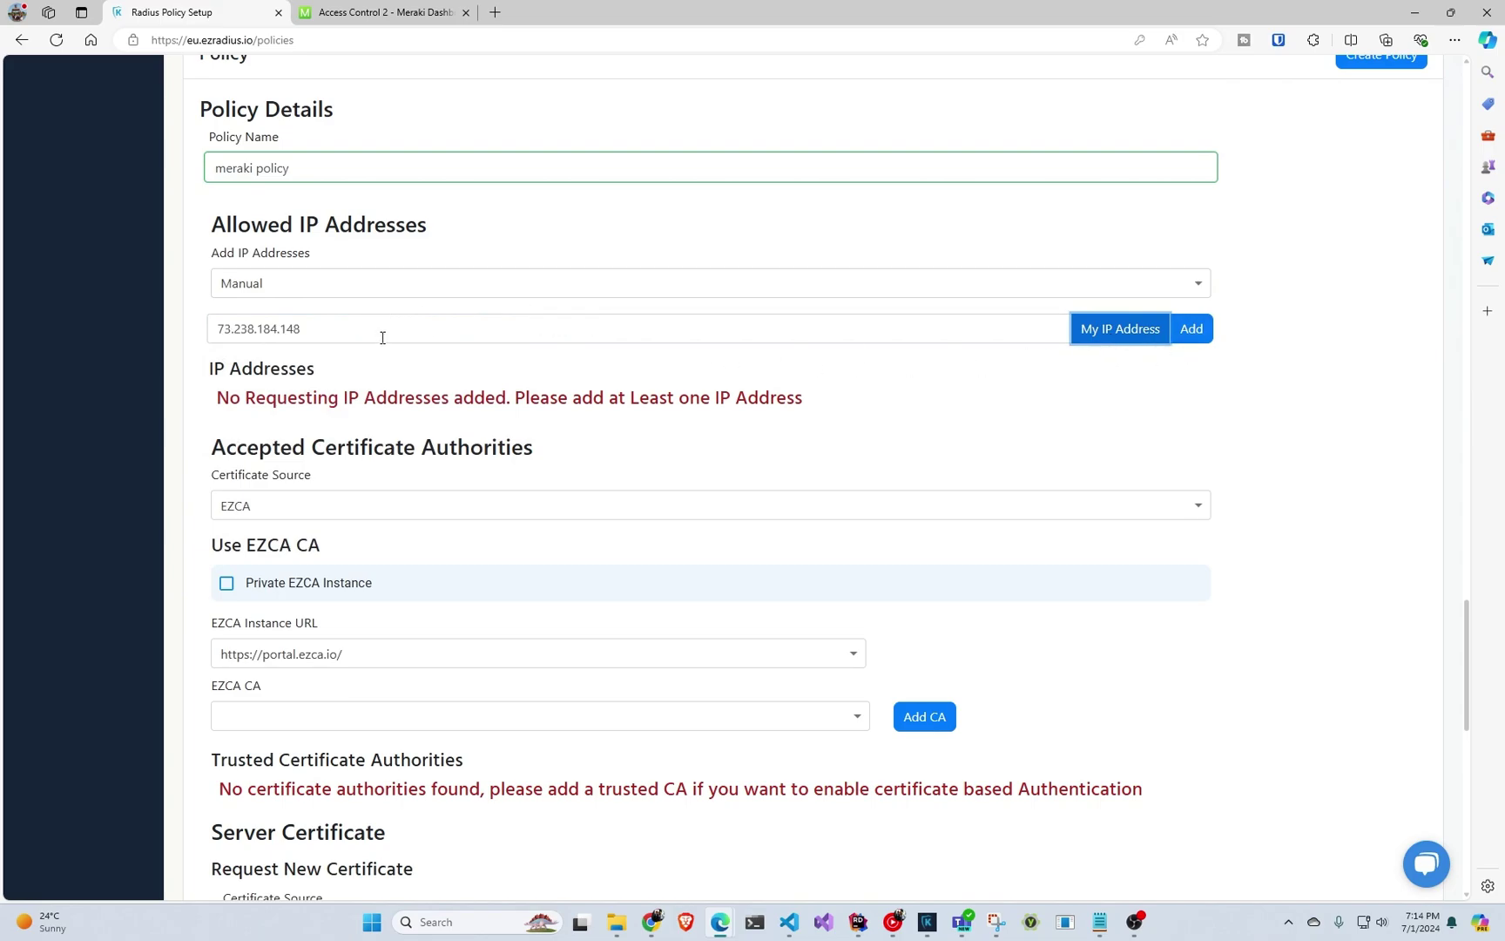
left_click(376, 295)
left_click(828, 421)
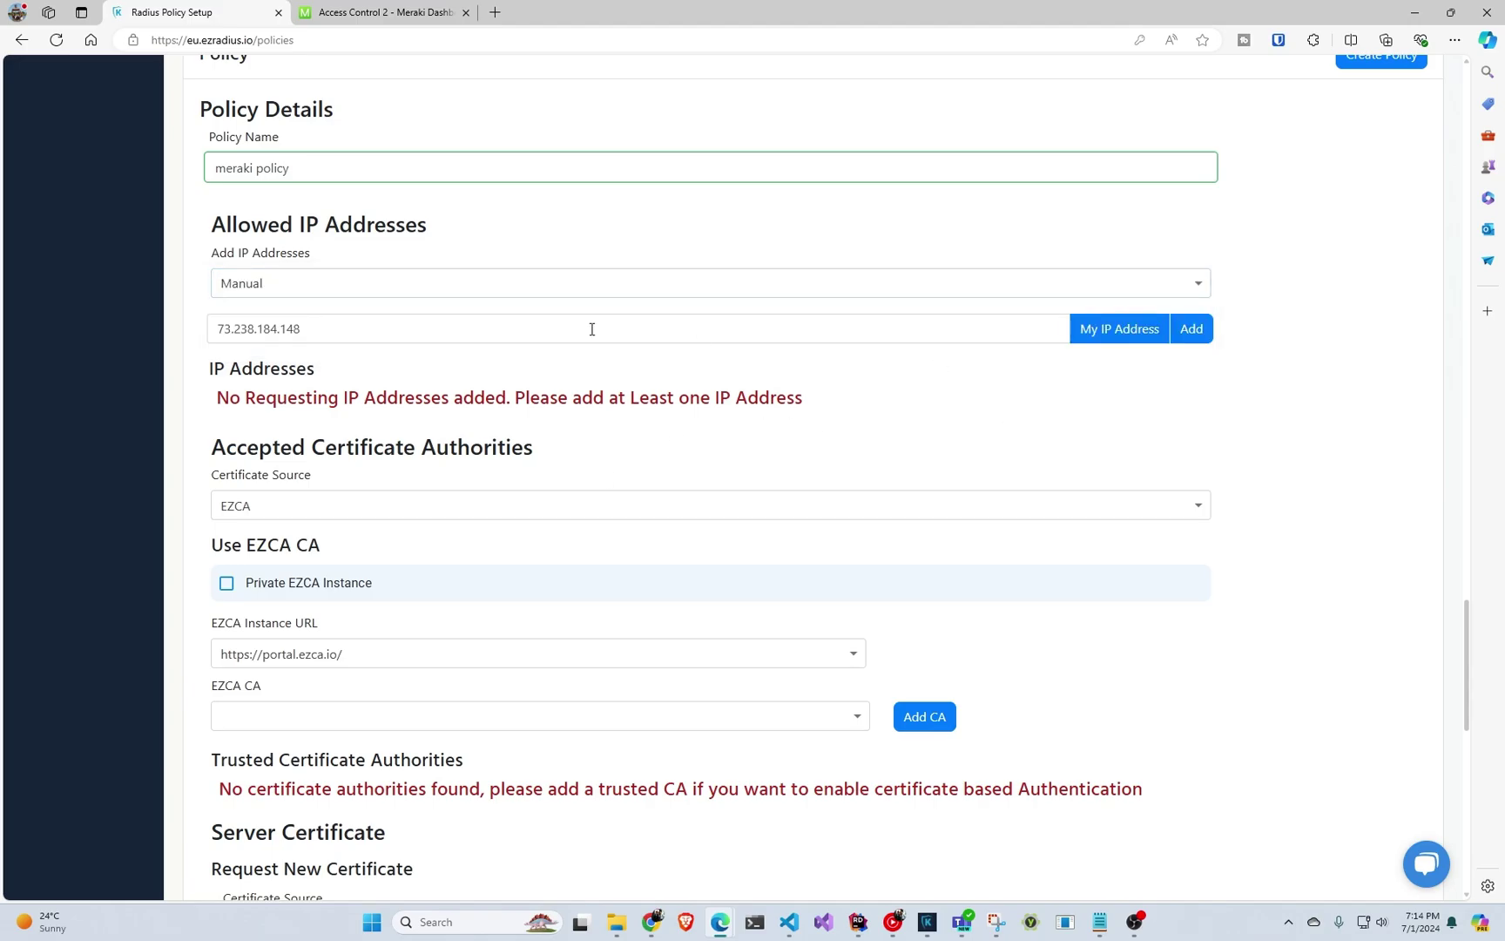
left_click(618, 323)
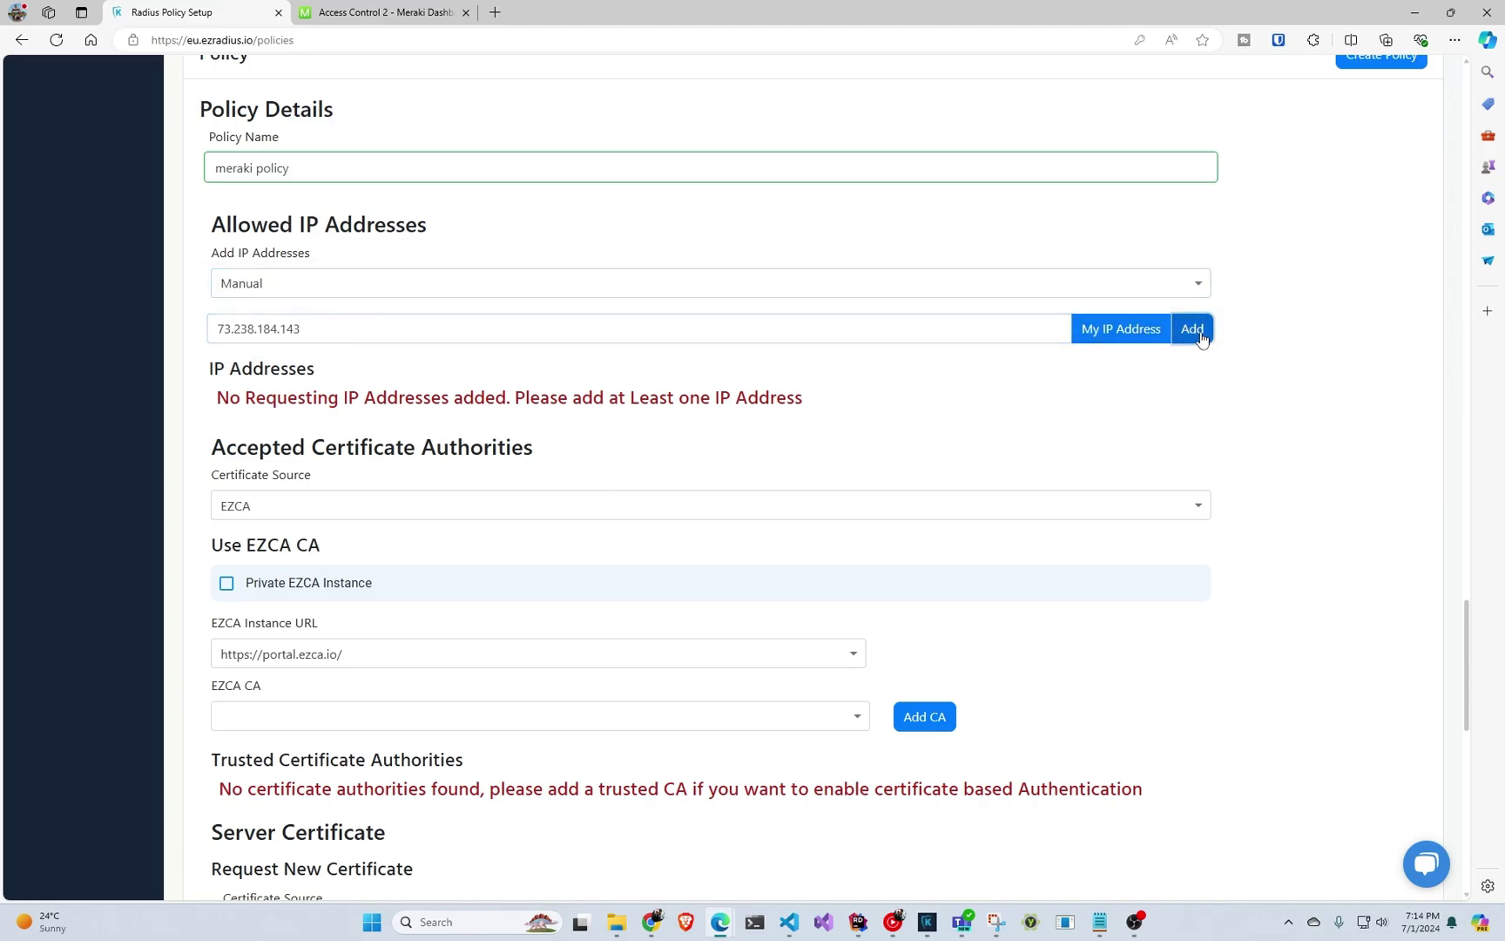
left_click(1192, 328)
Reveal the generated shared secret and replace it with a custom secret.
left_click(807, 450)
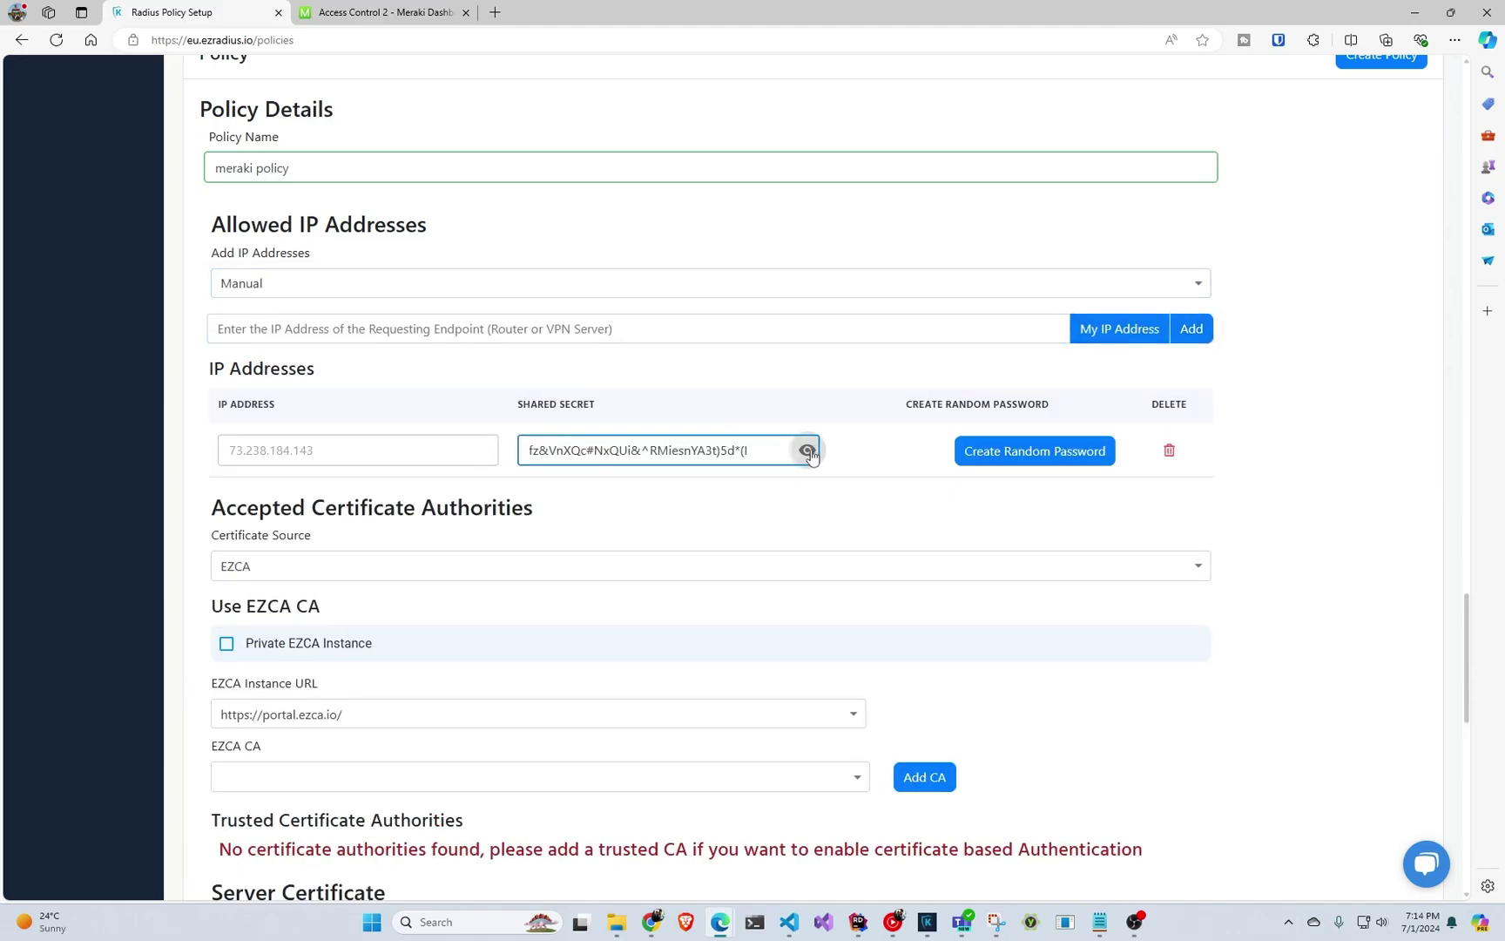
left_click(762, 451)
key("ctrl+a")
type("asdfasdf")
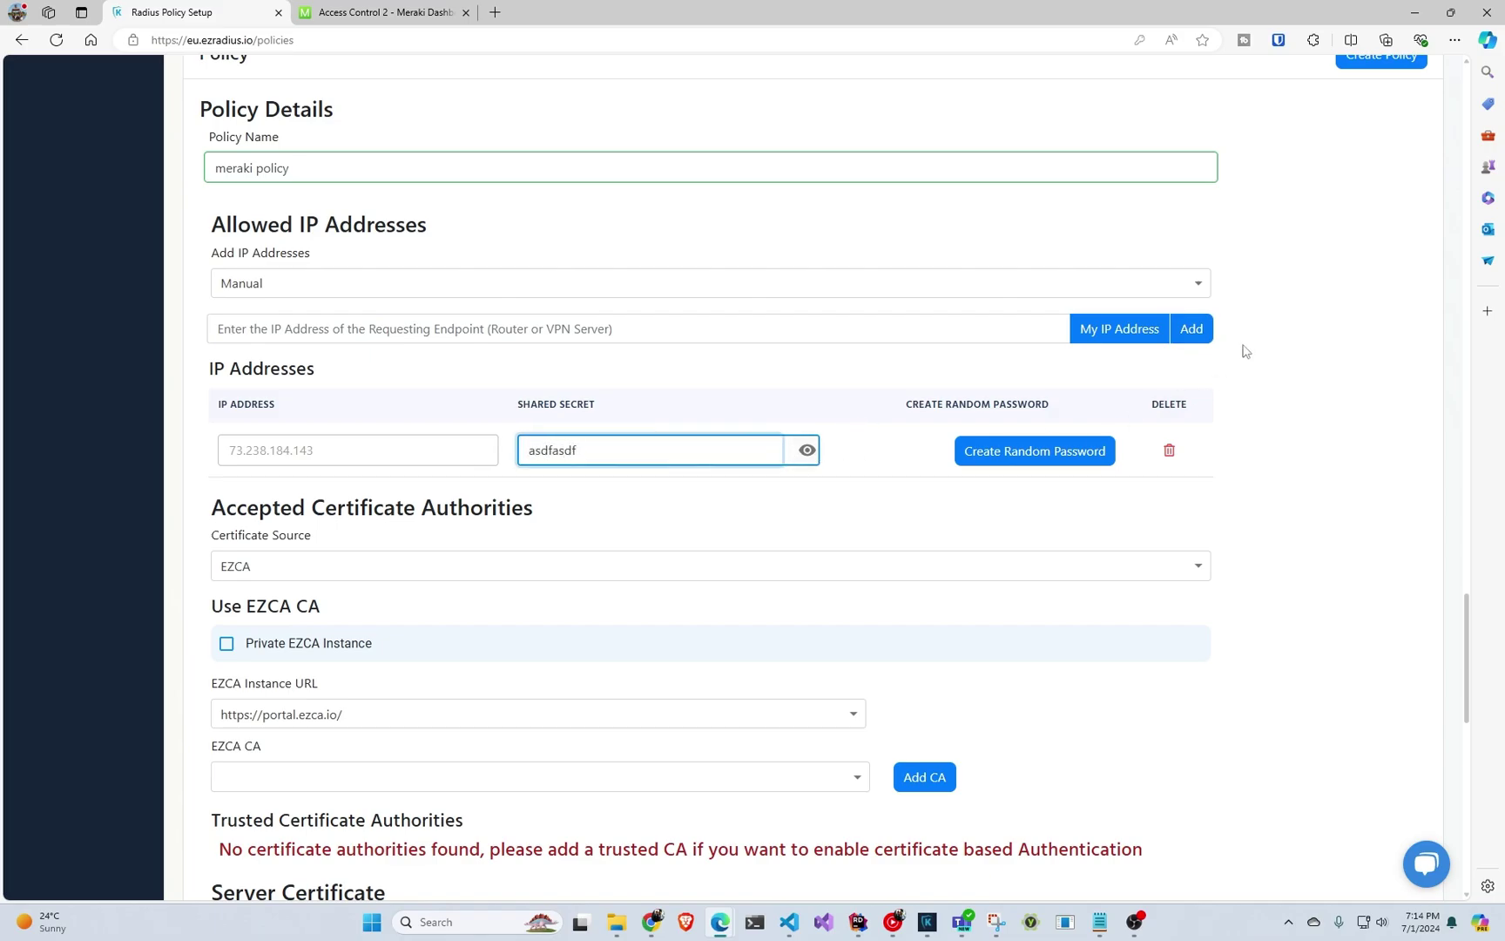
Add RADIUS Client CA, then RADIUS Server CA, from the EZCA CA list as trusted authorities.
scroll(1260, 334, "up", 1)
scroll(622, 460, "down", 1)
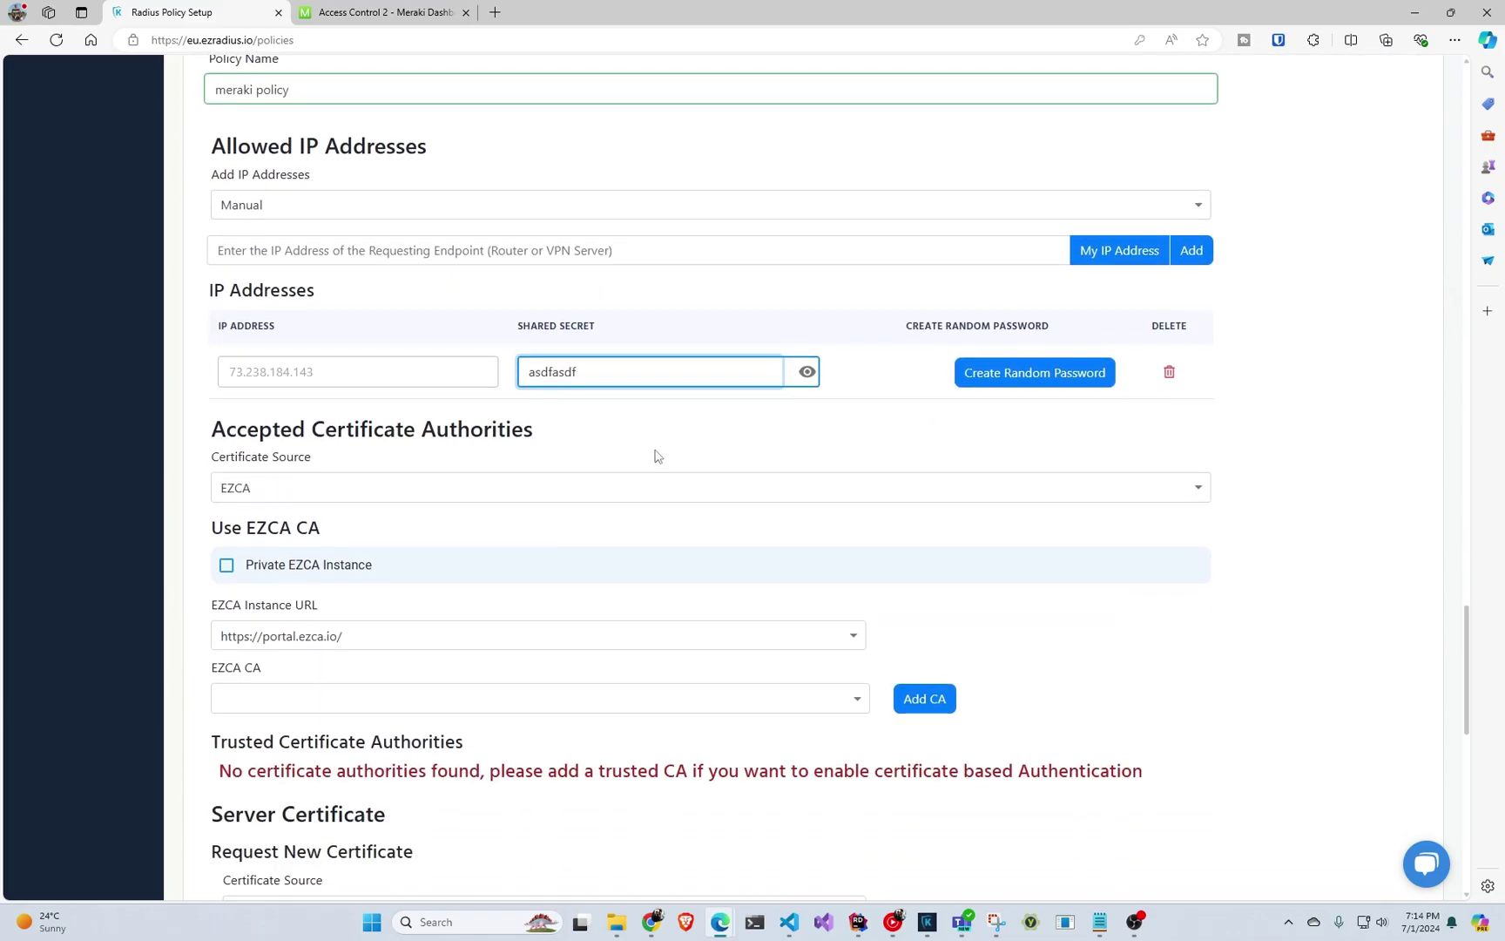
scroll(575, 443, "down", 2)
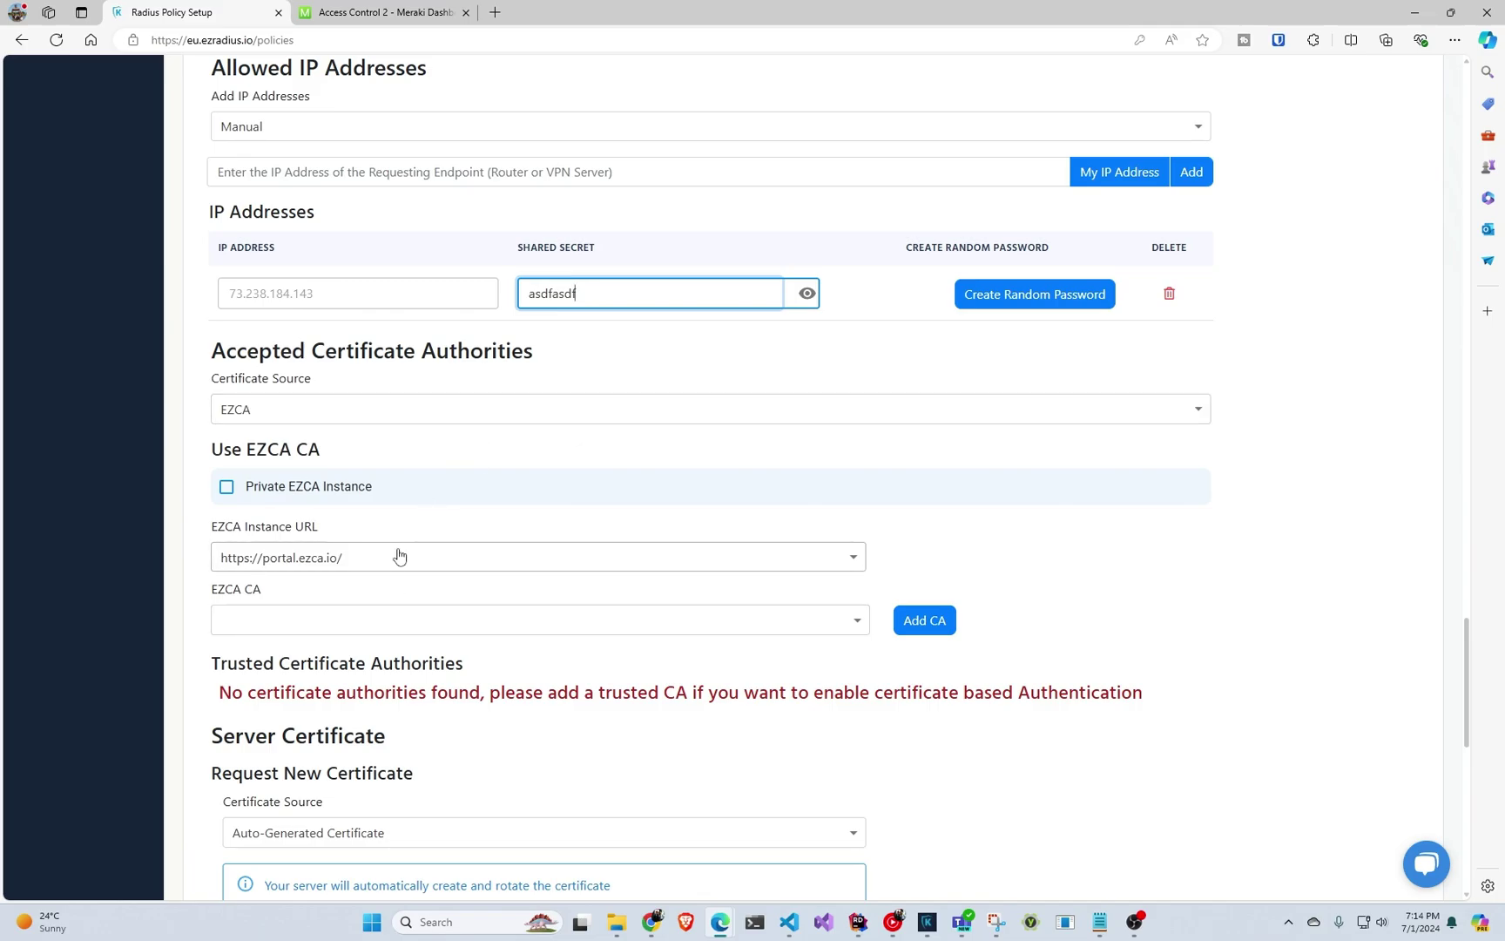
left_click(386, 622)
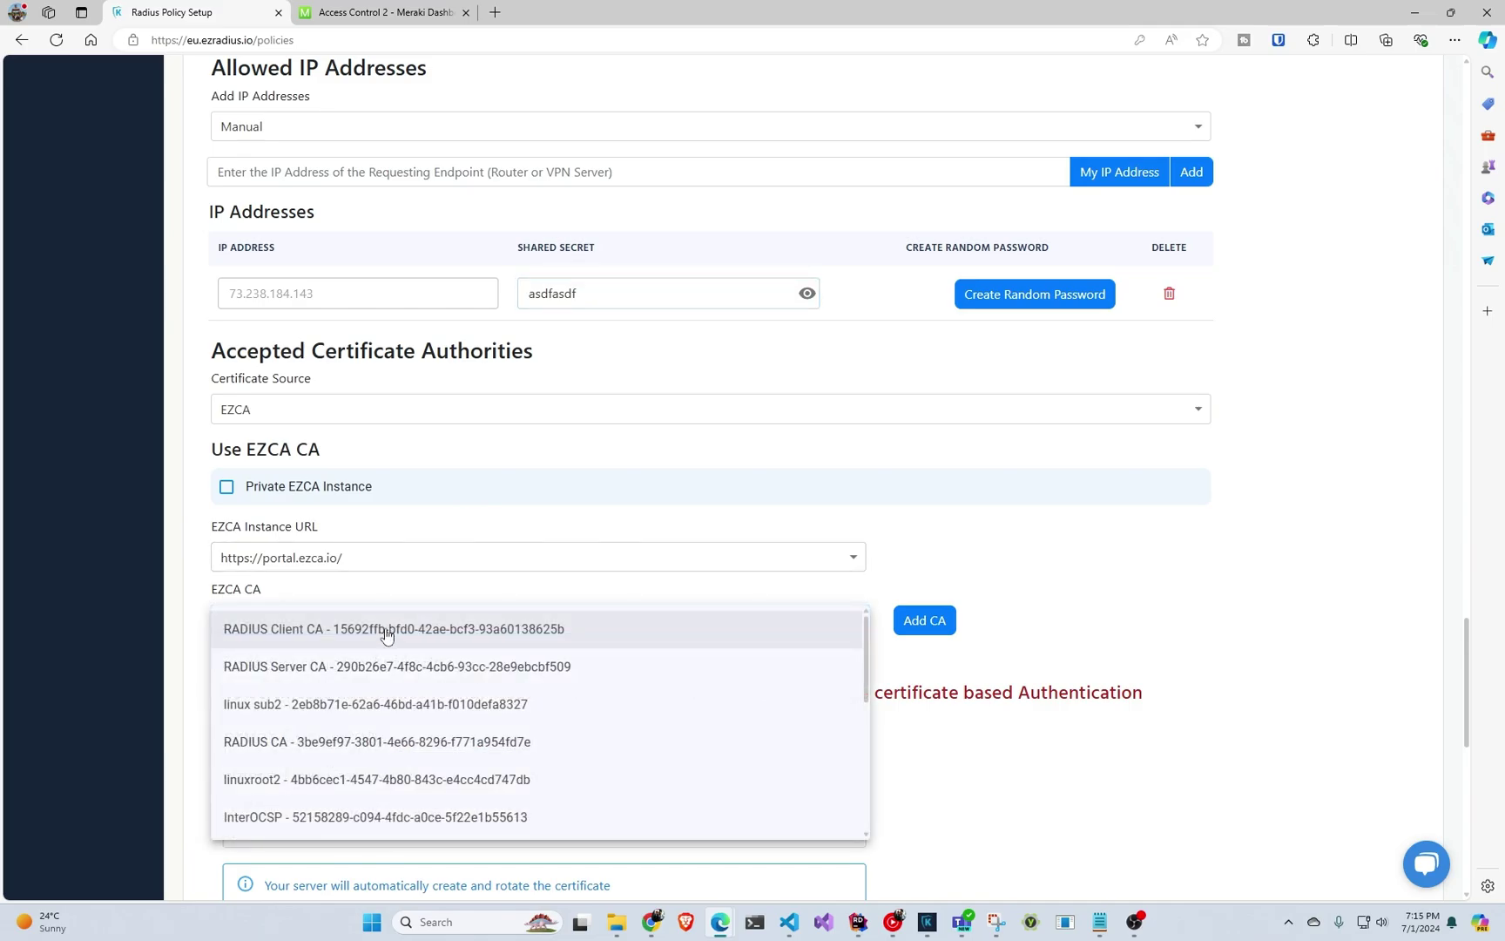
left_click(386, 631)
left_click(924, 619)
left_click(569, 634)
left_click(557, 667)
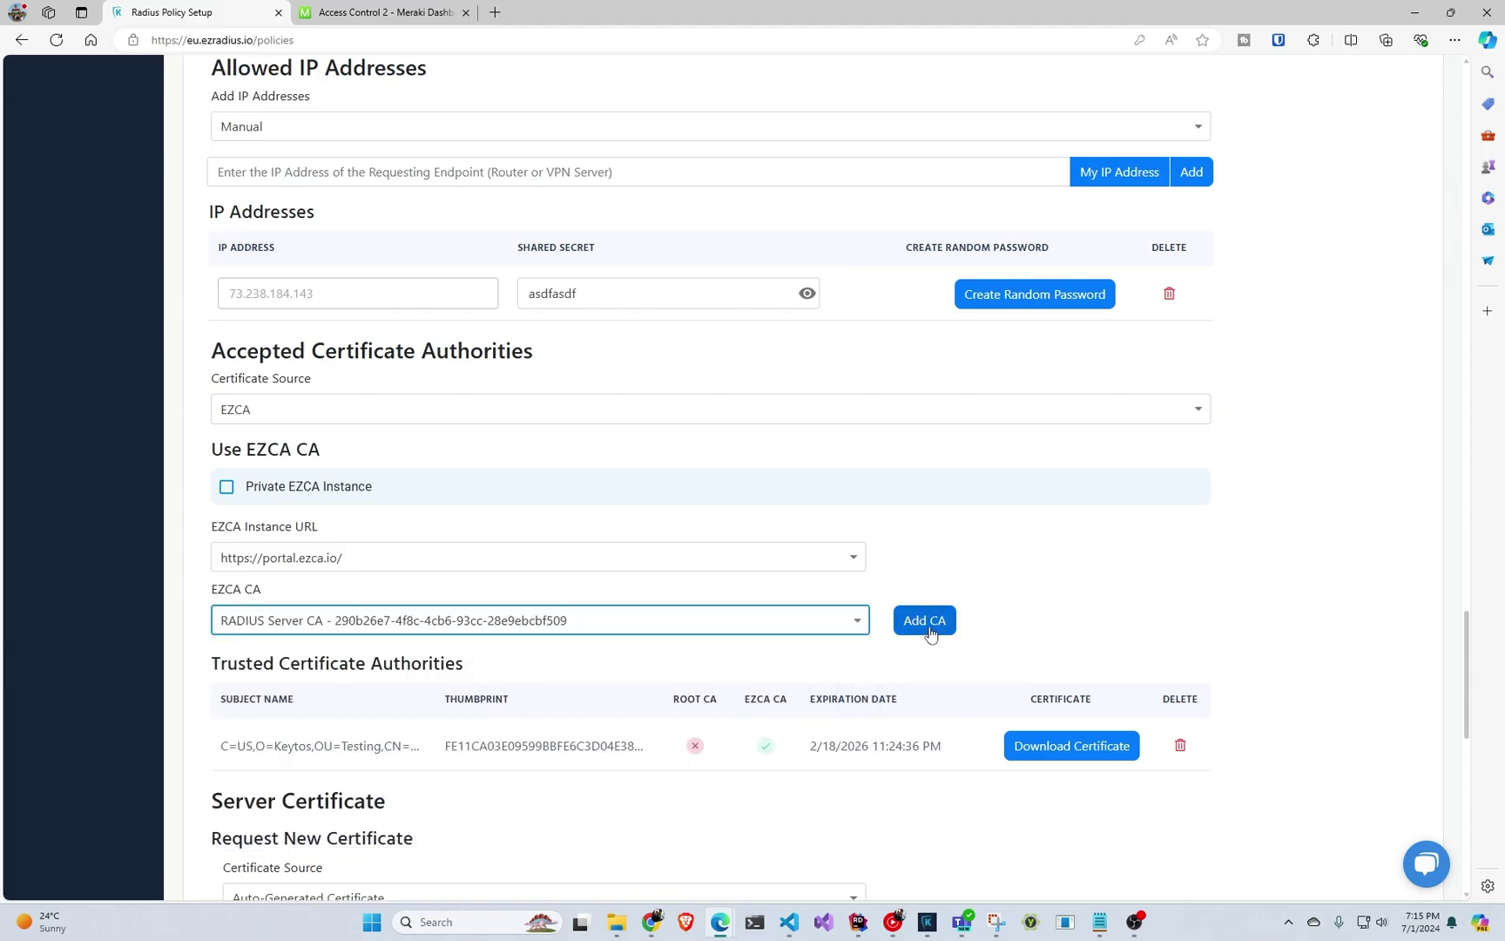
left_click(930, 634)
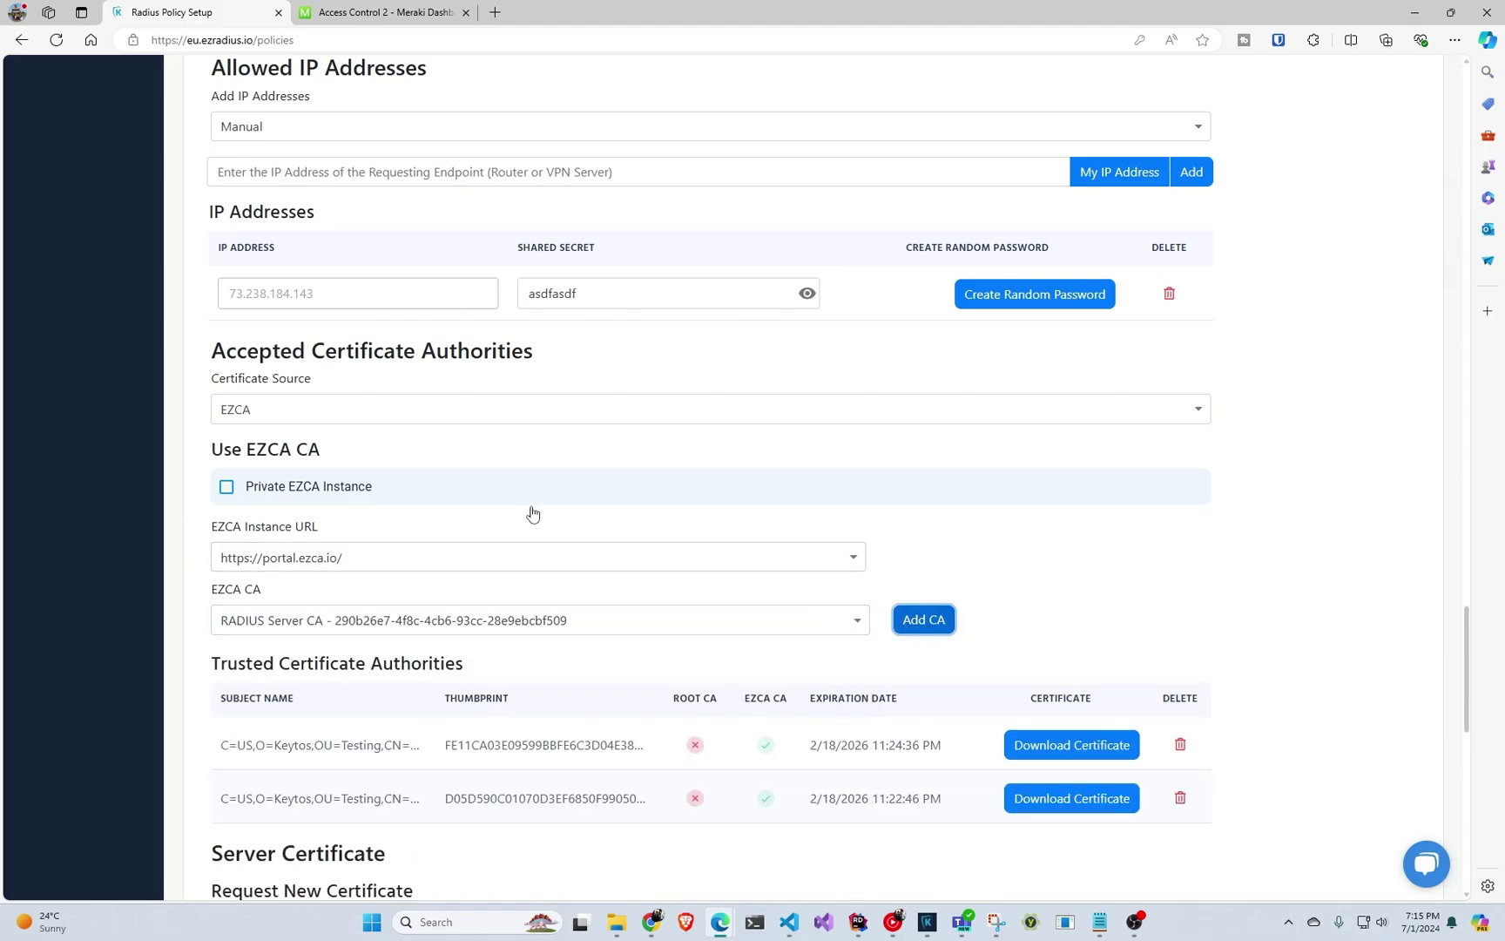
Upload KitosAME Root.cer as a Local CA root certificate, expiring 4/3/2034, to the trusted authorities.
left_click(509, 421)
left_click(512, 460)
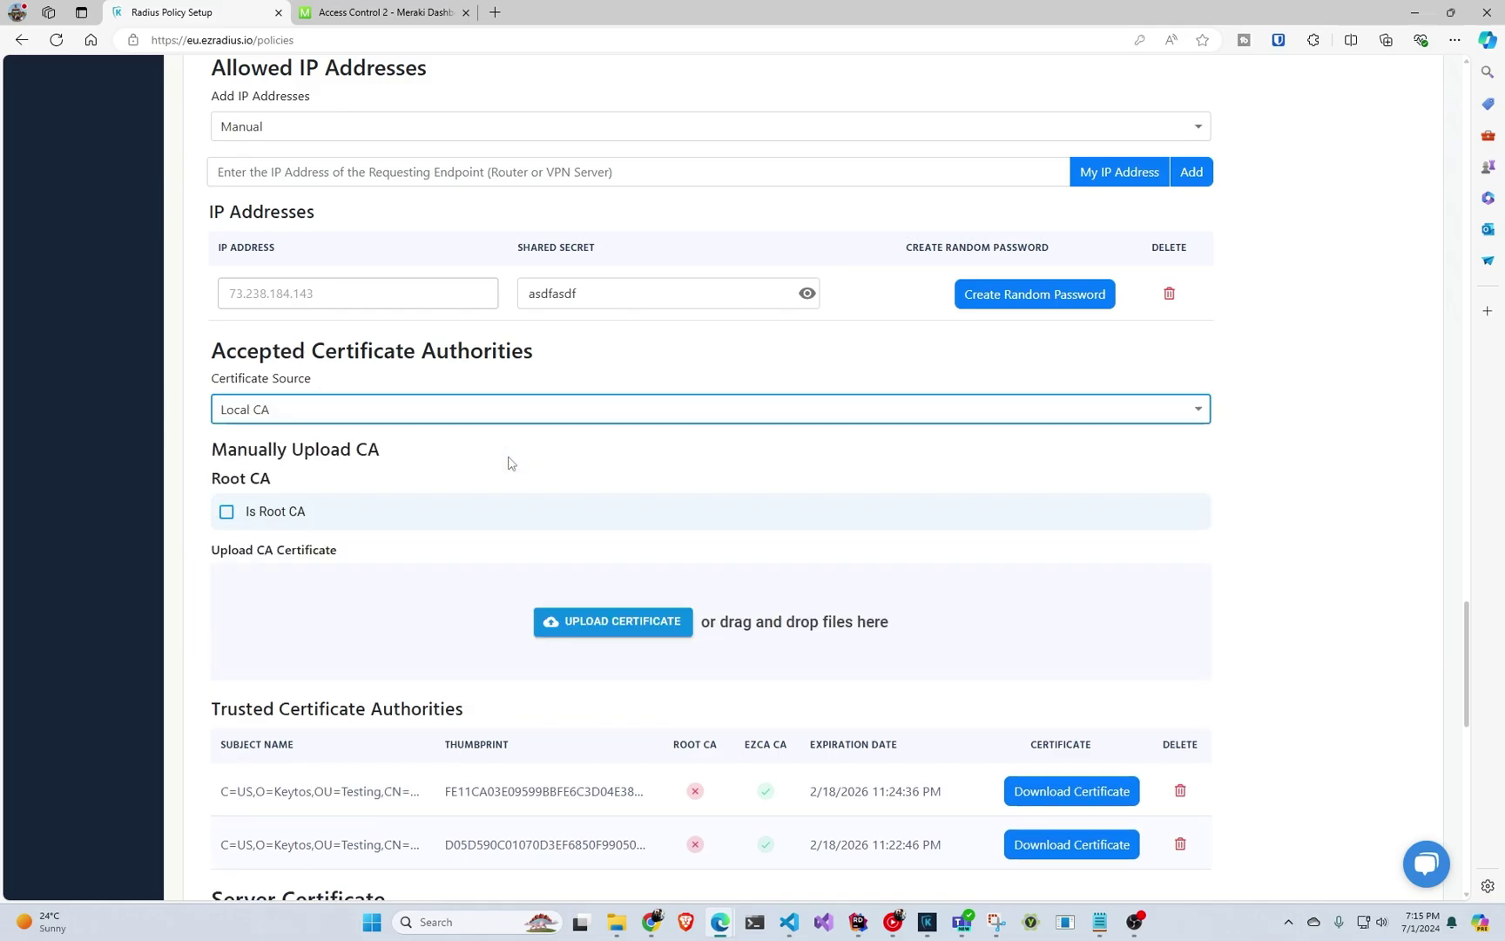
left_click(298, 516)
left_click(598, 625)
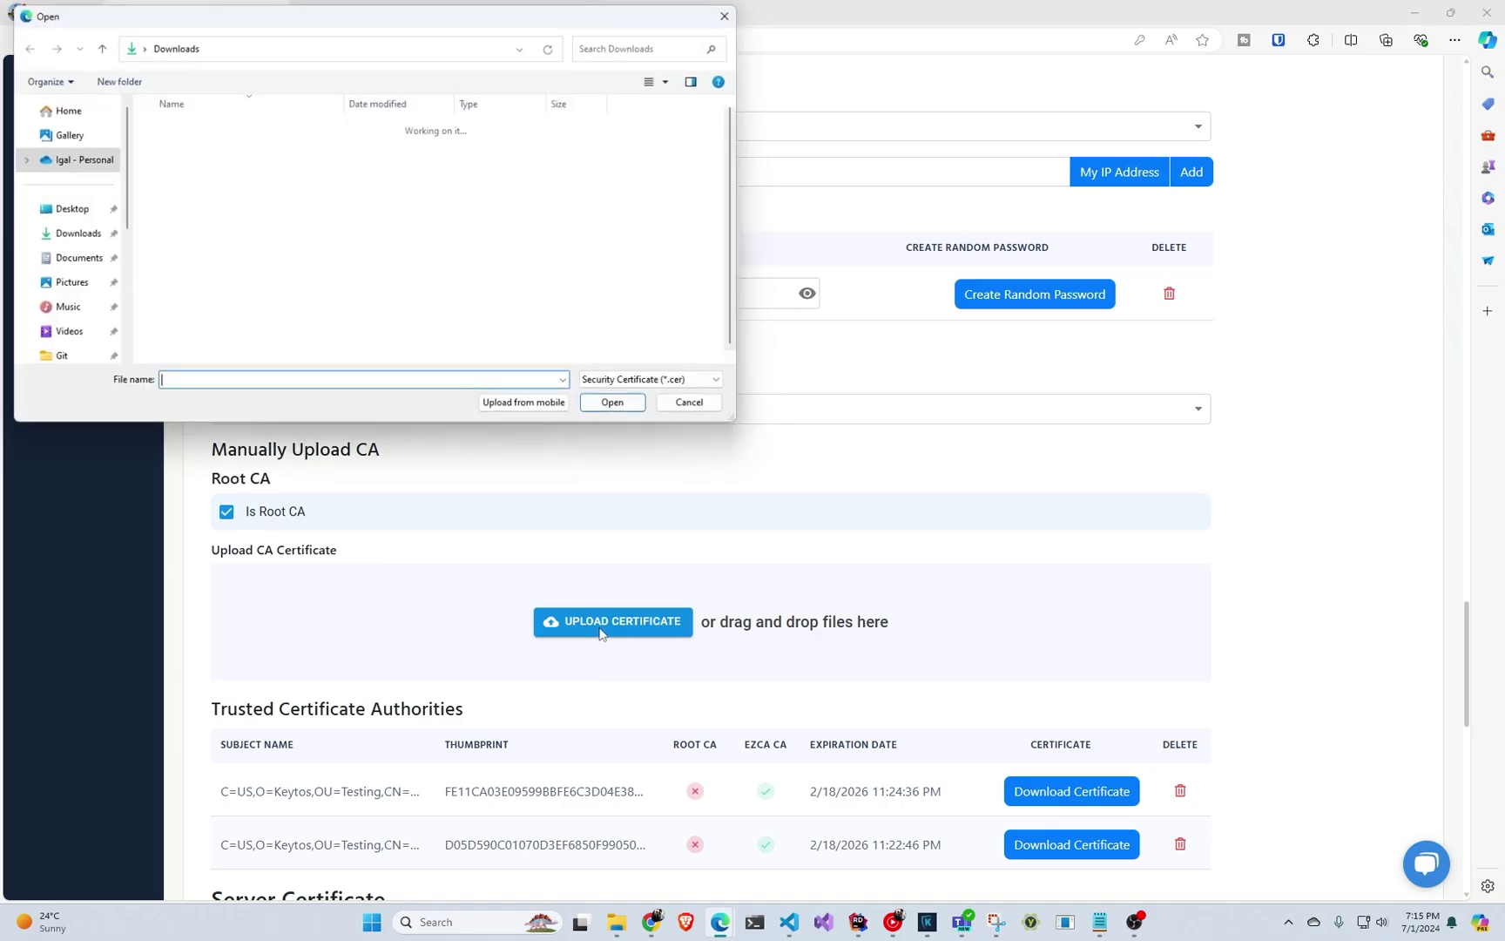
double_click(208, 155)
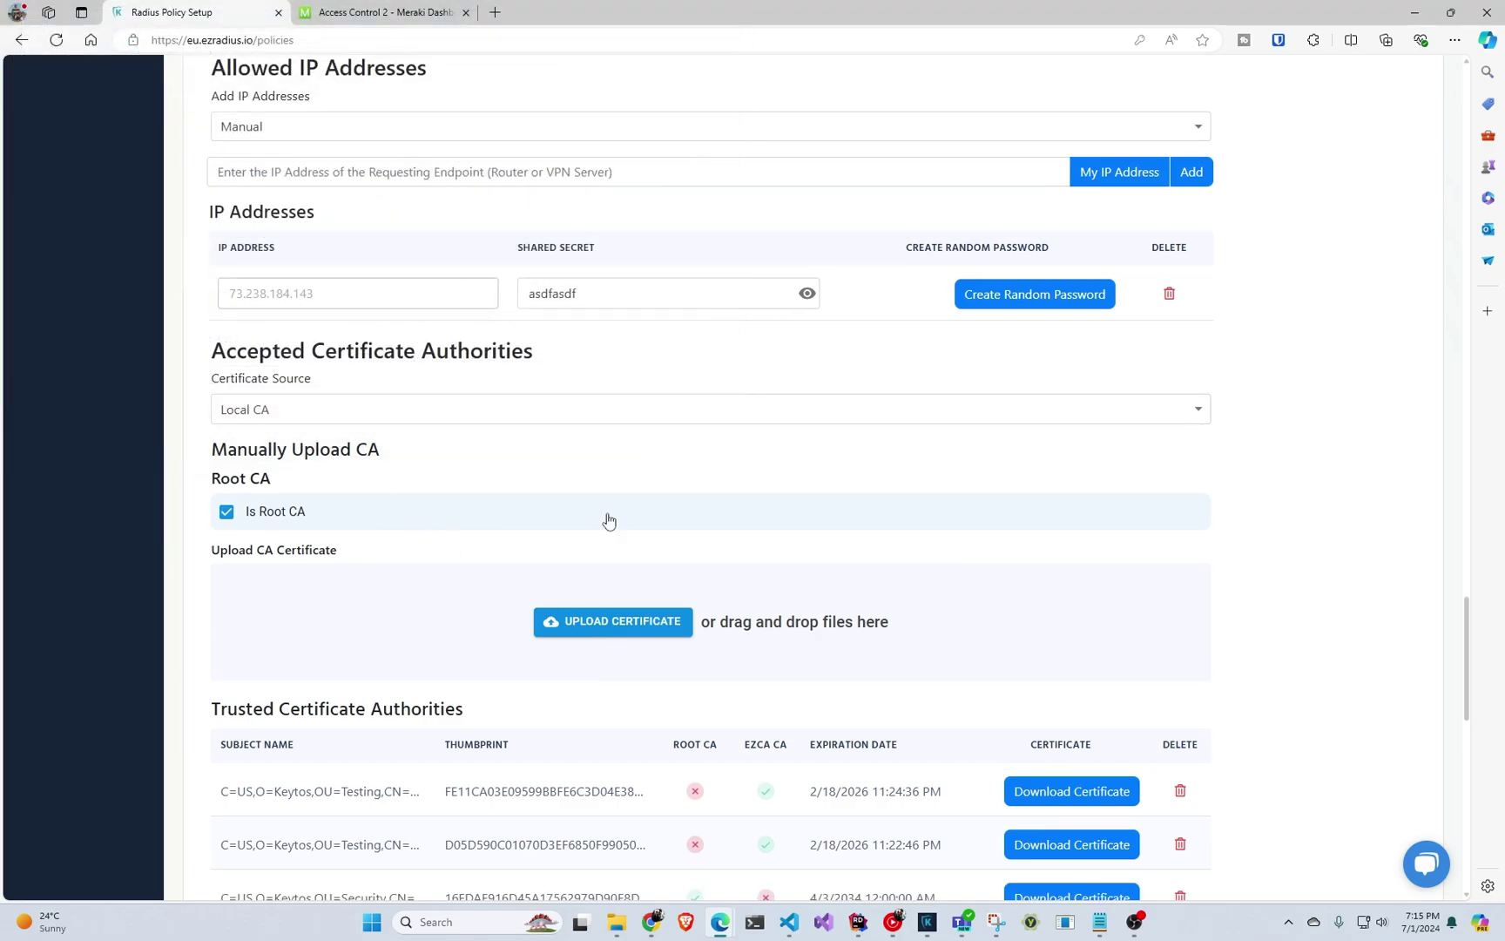
scroll(592, 518, "down", 3)
scroll(586, 515, "down", 2)
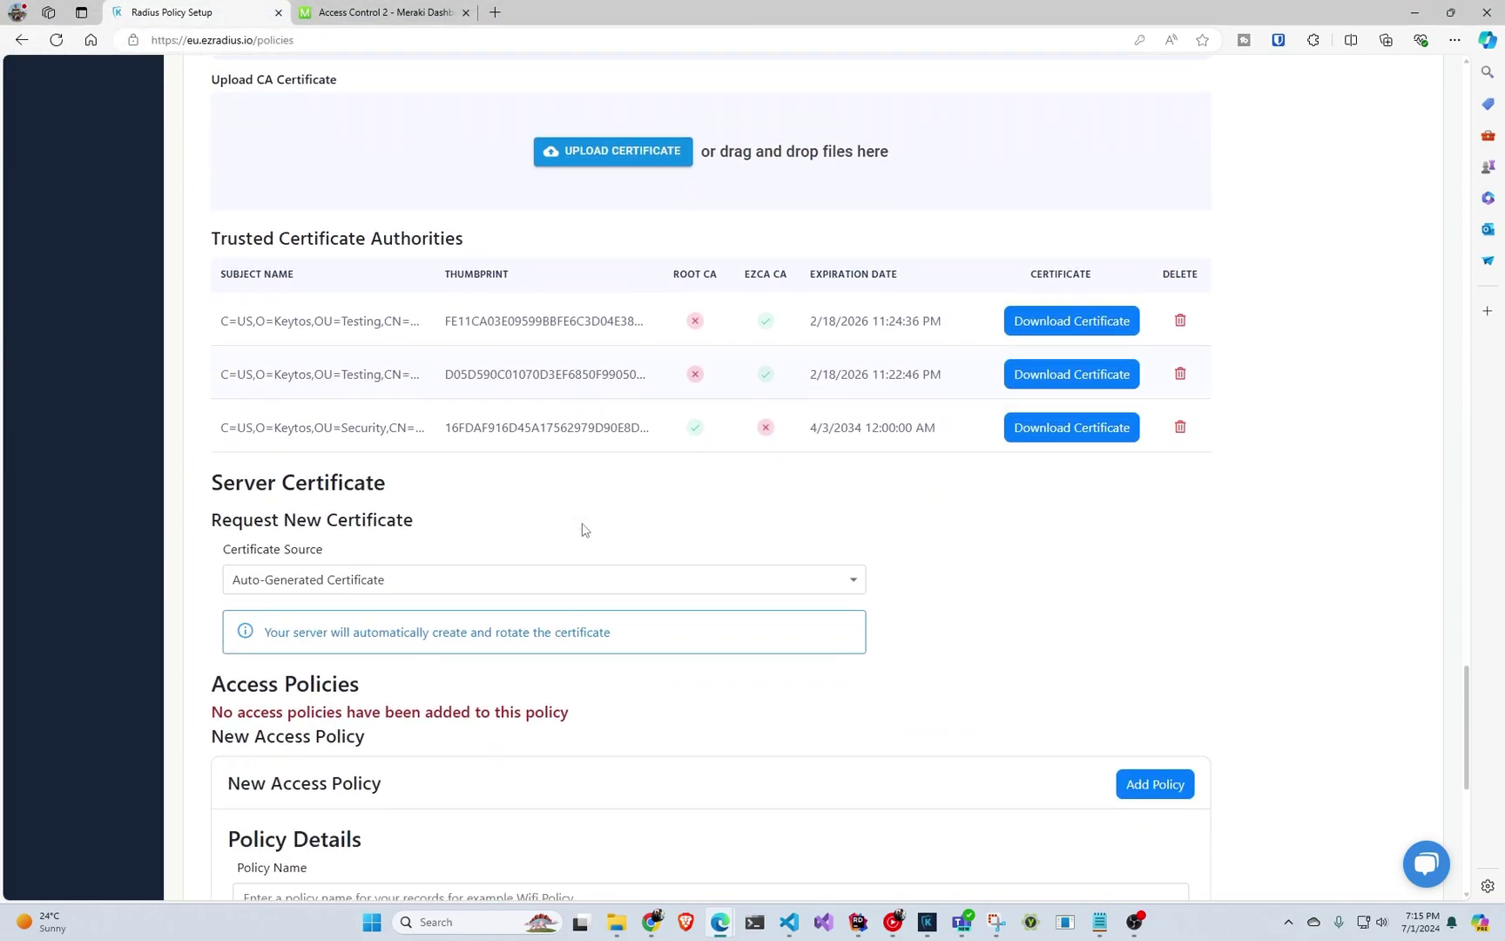
scroll(583, 532, "up", 2)
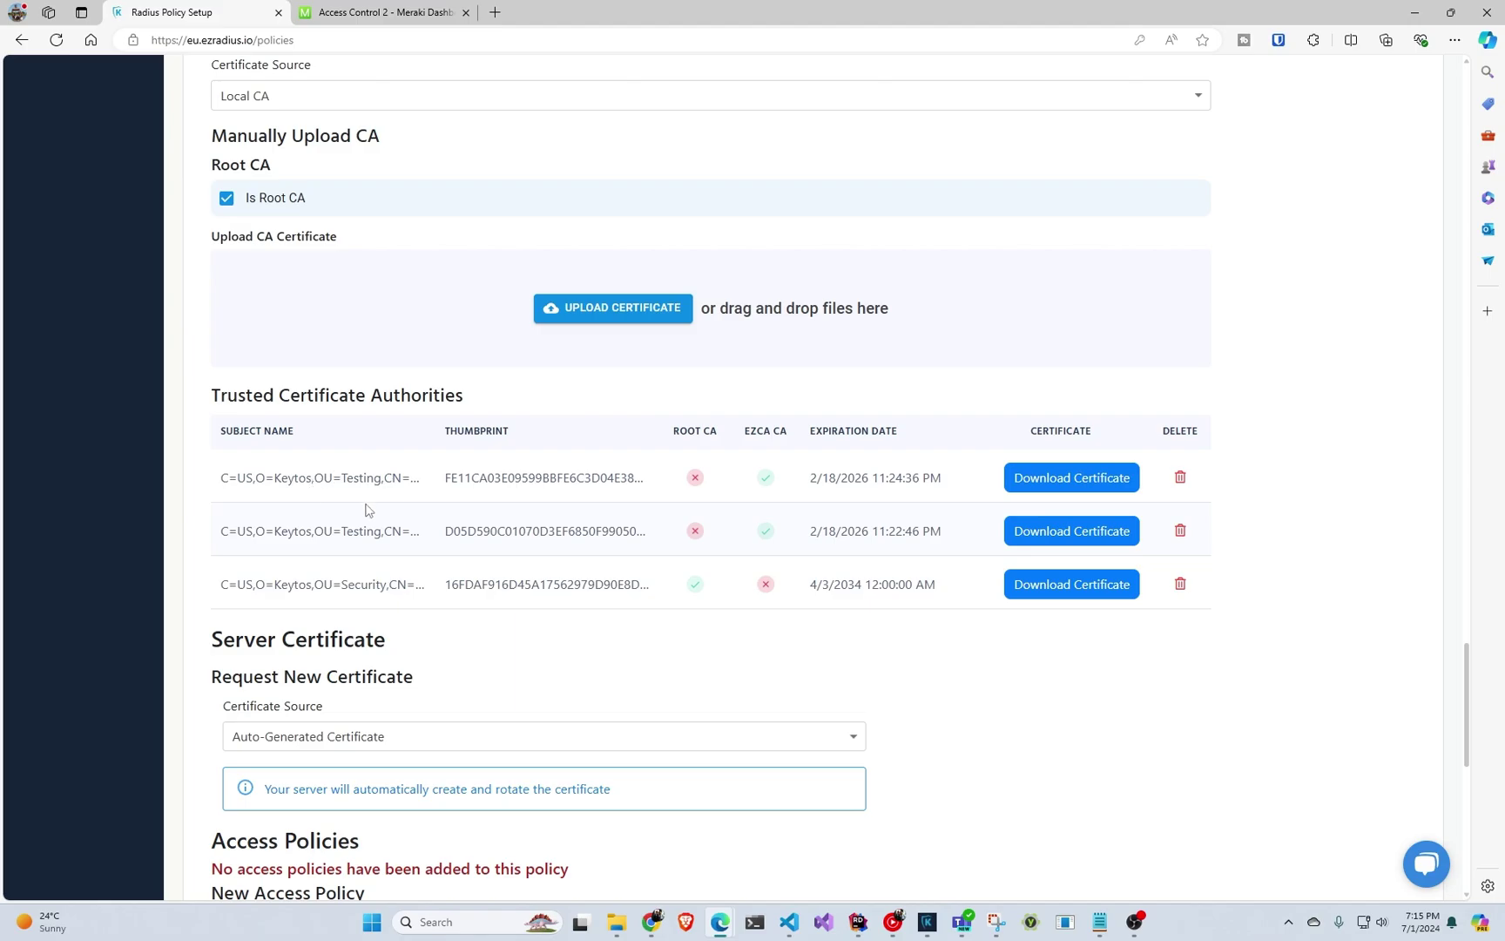
scroll(368, 498, "up", 1)
scroll(368, 499, "down", 4)
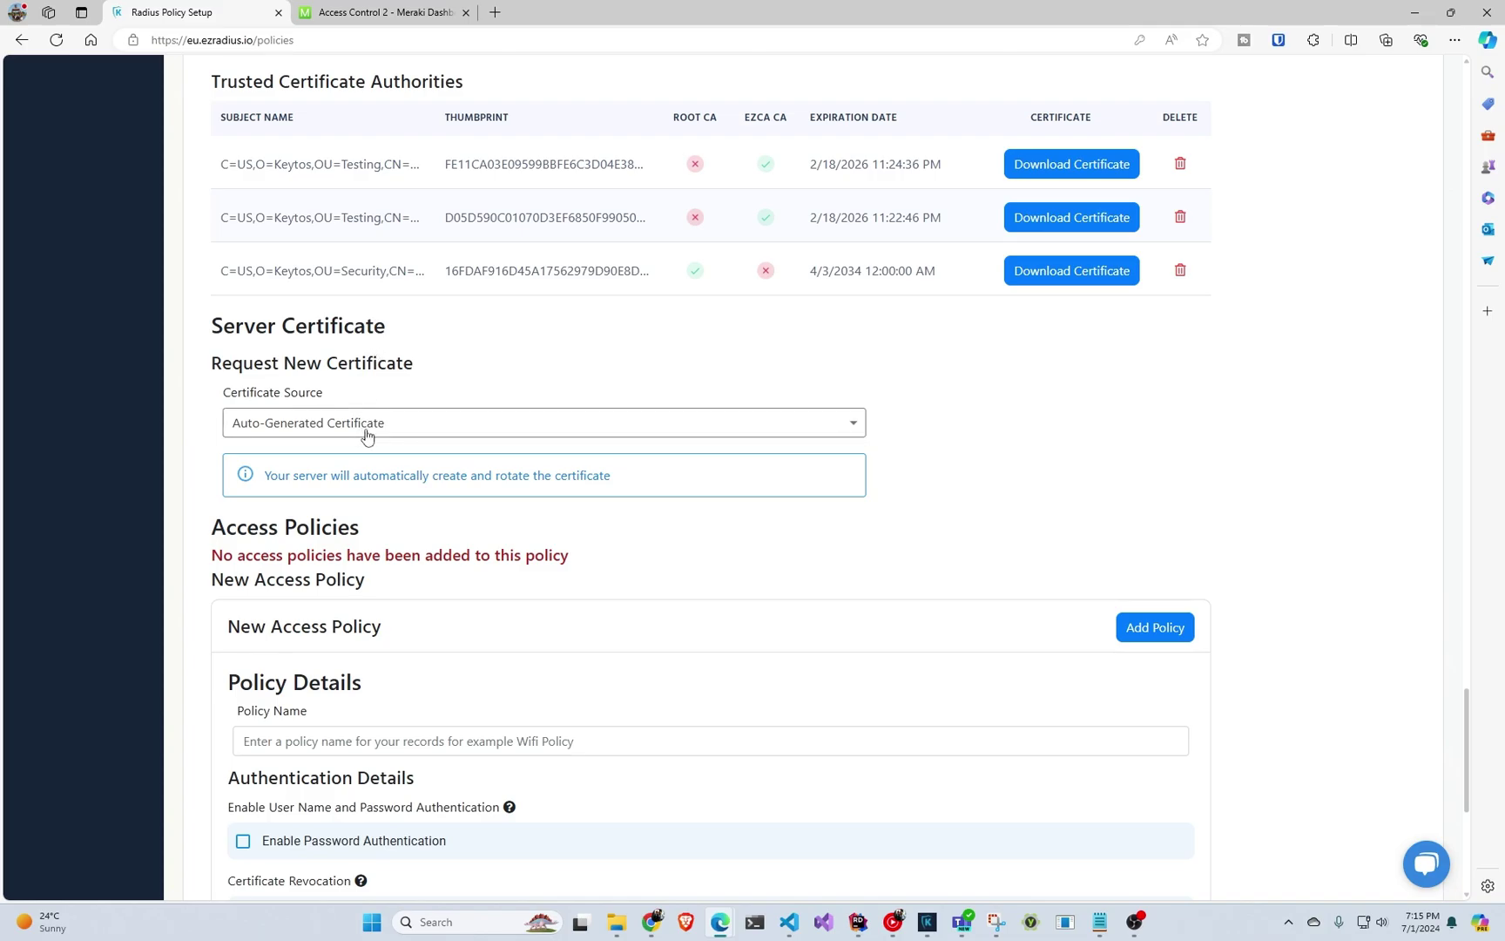
left_click(366, 437)
left_click(369, 440)
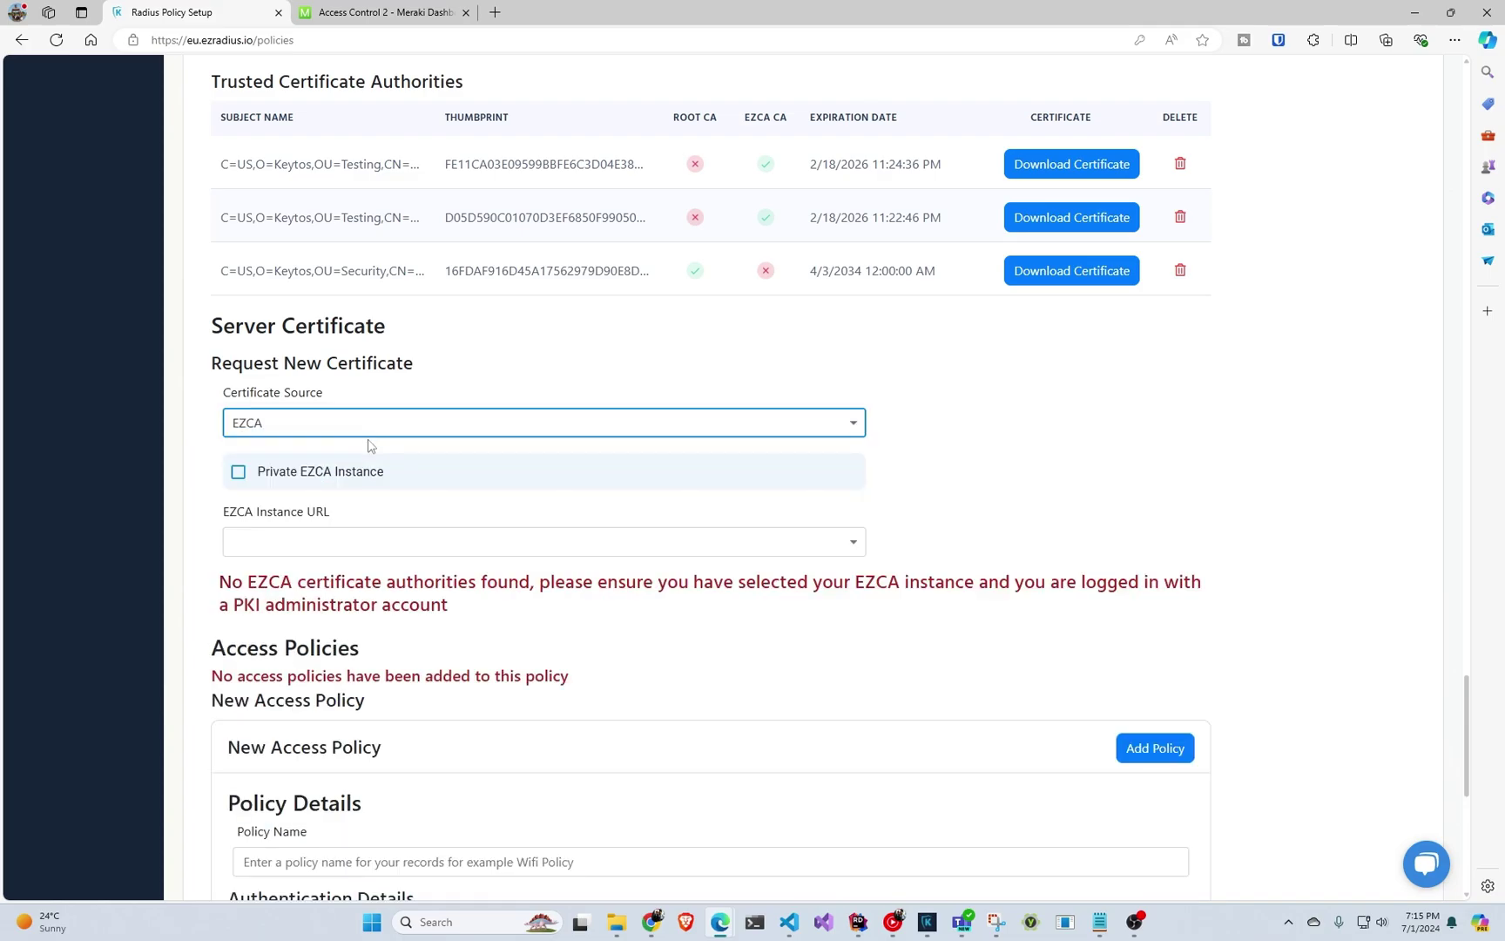
left_click(342, 544)
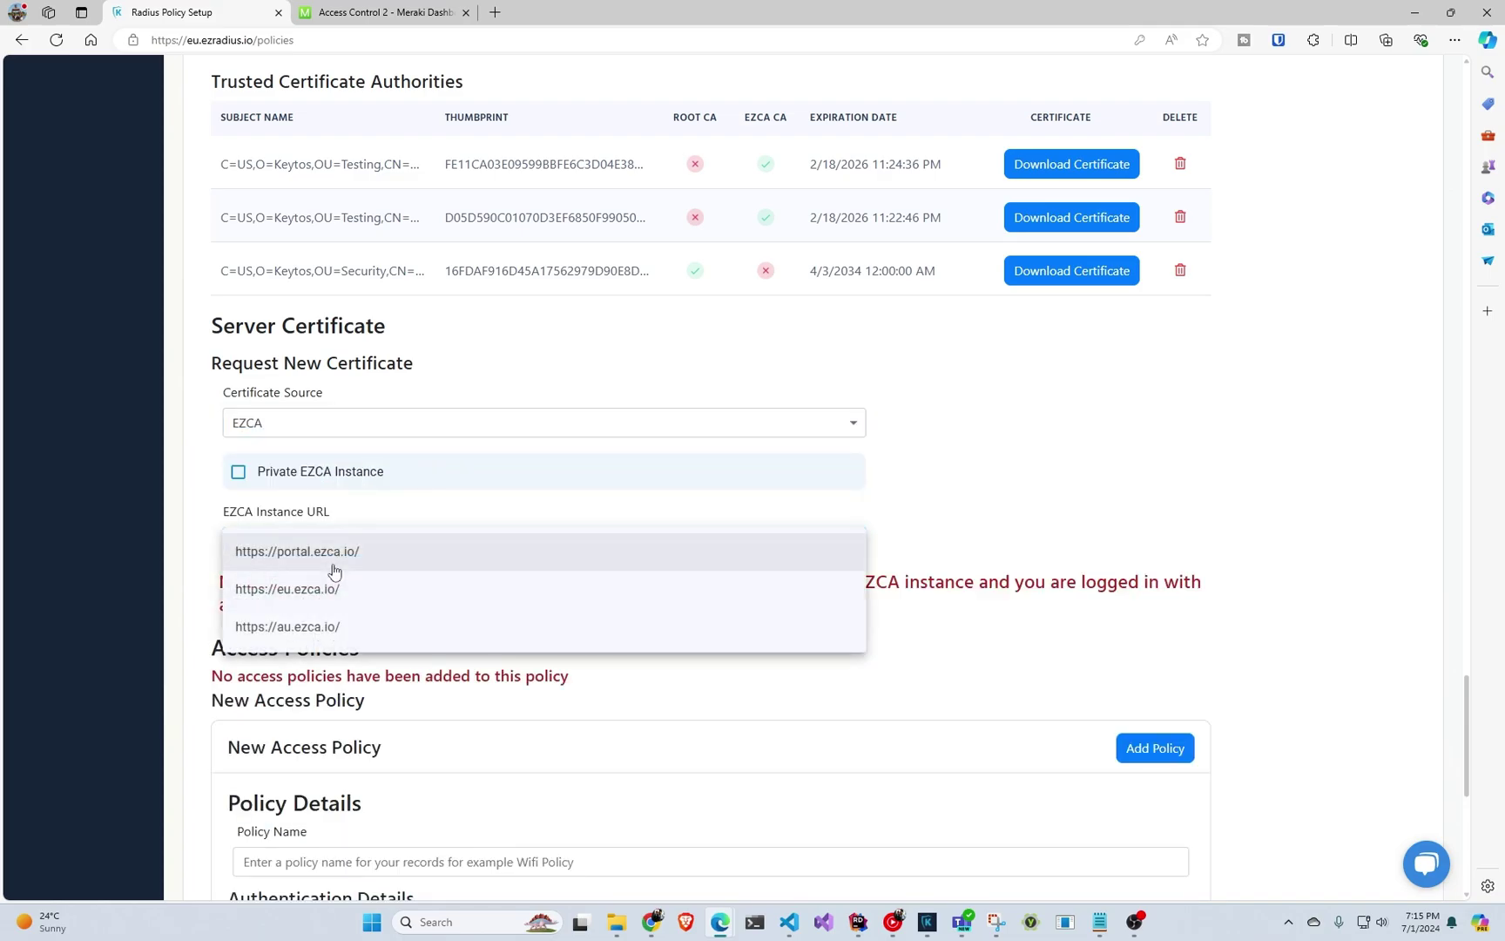
left_click(340, 555)
left_click(326, 529)
left_click(318, 547)
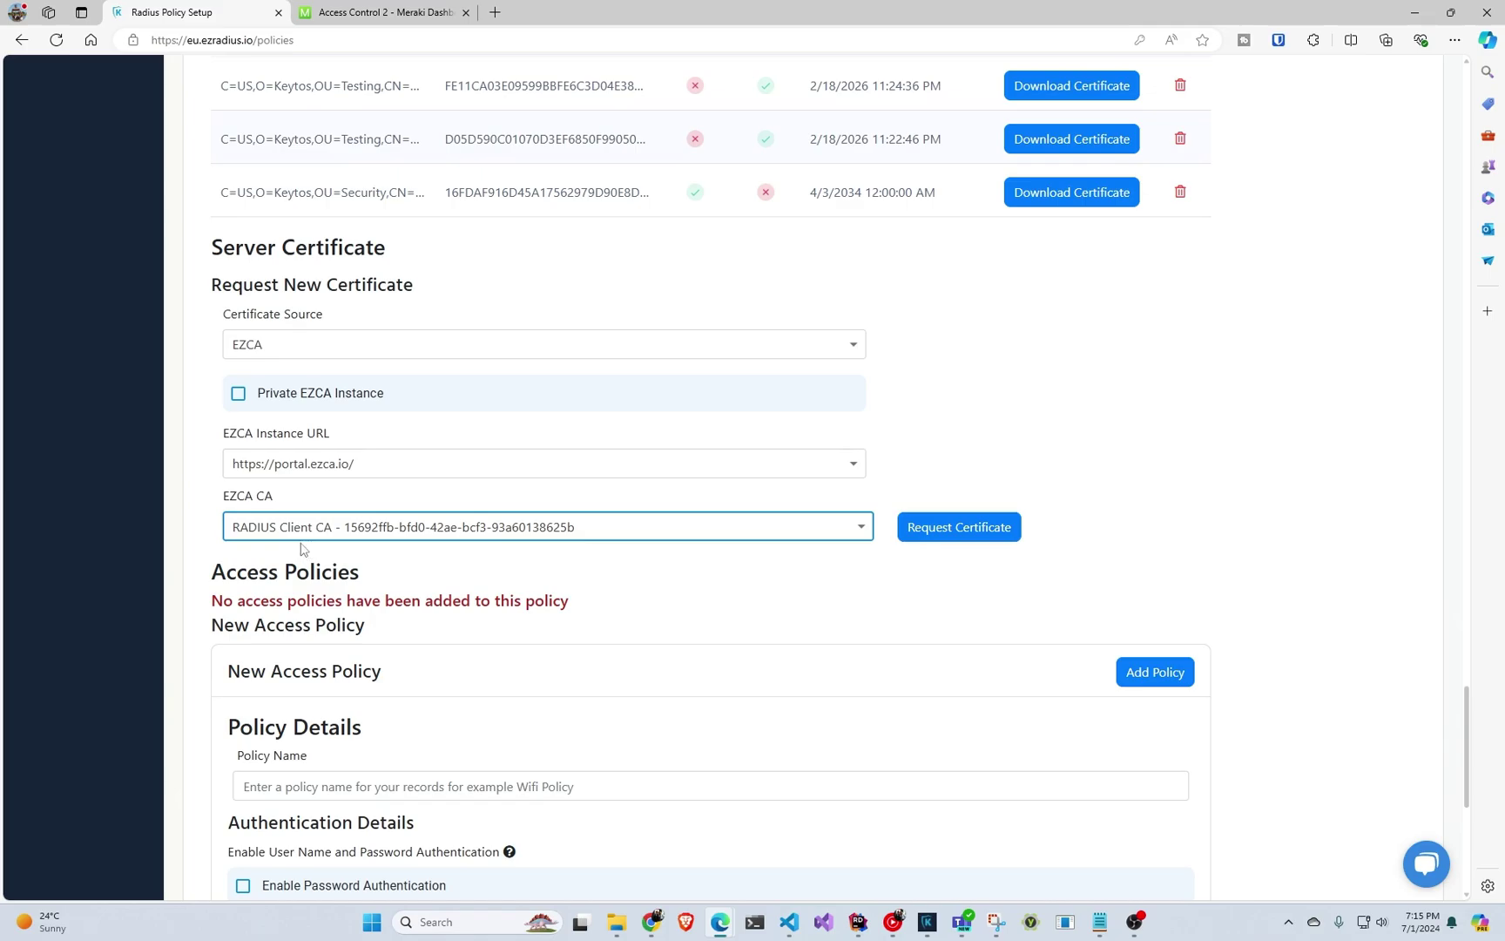
left_click(1001, 529)
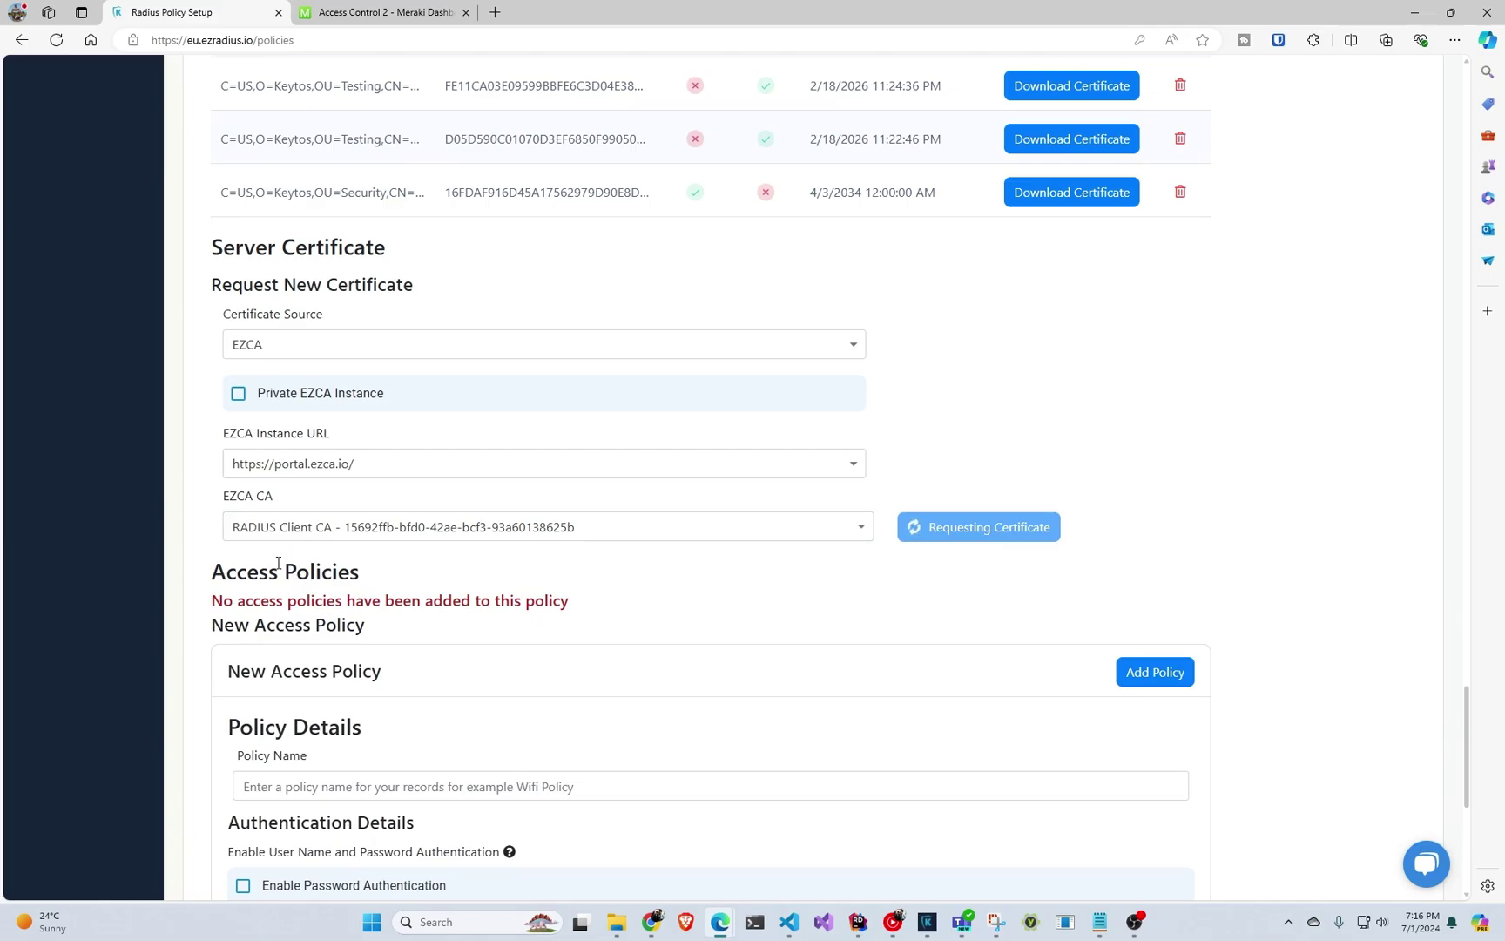
scroll(278, 562, "down", 2)
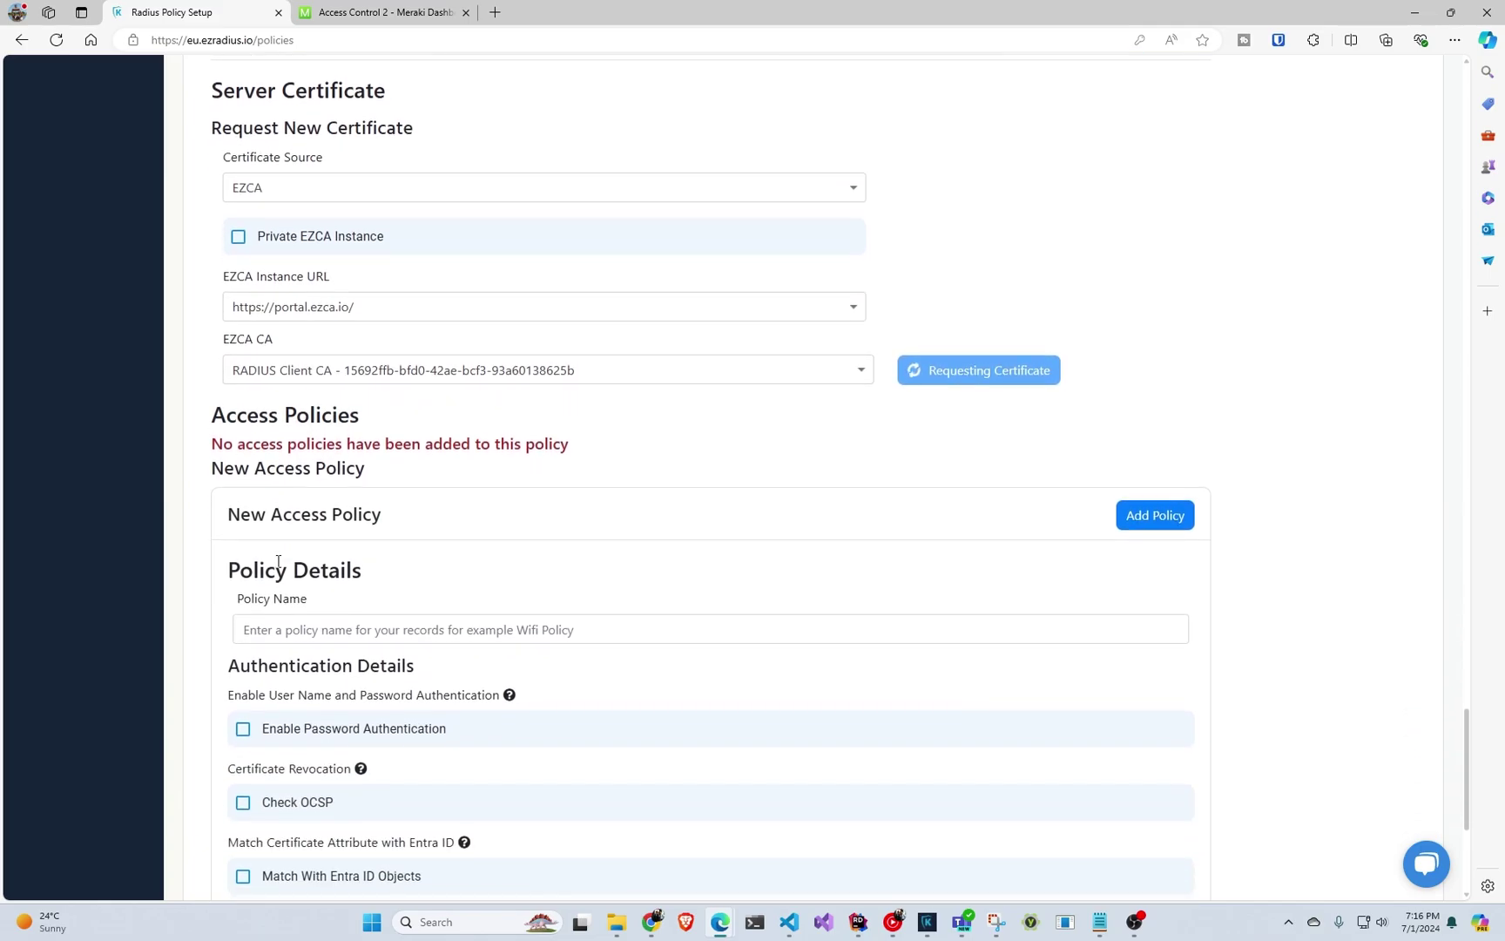
left_click(343, 626)
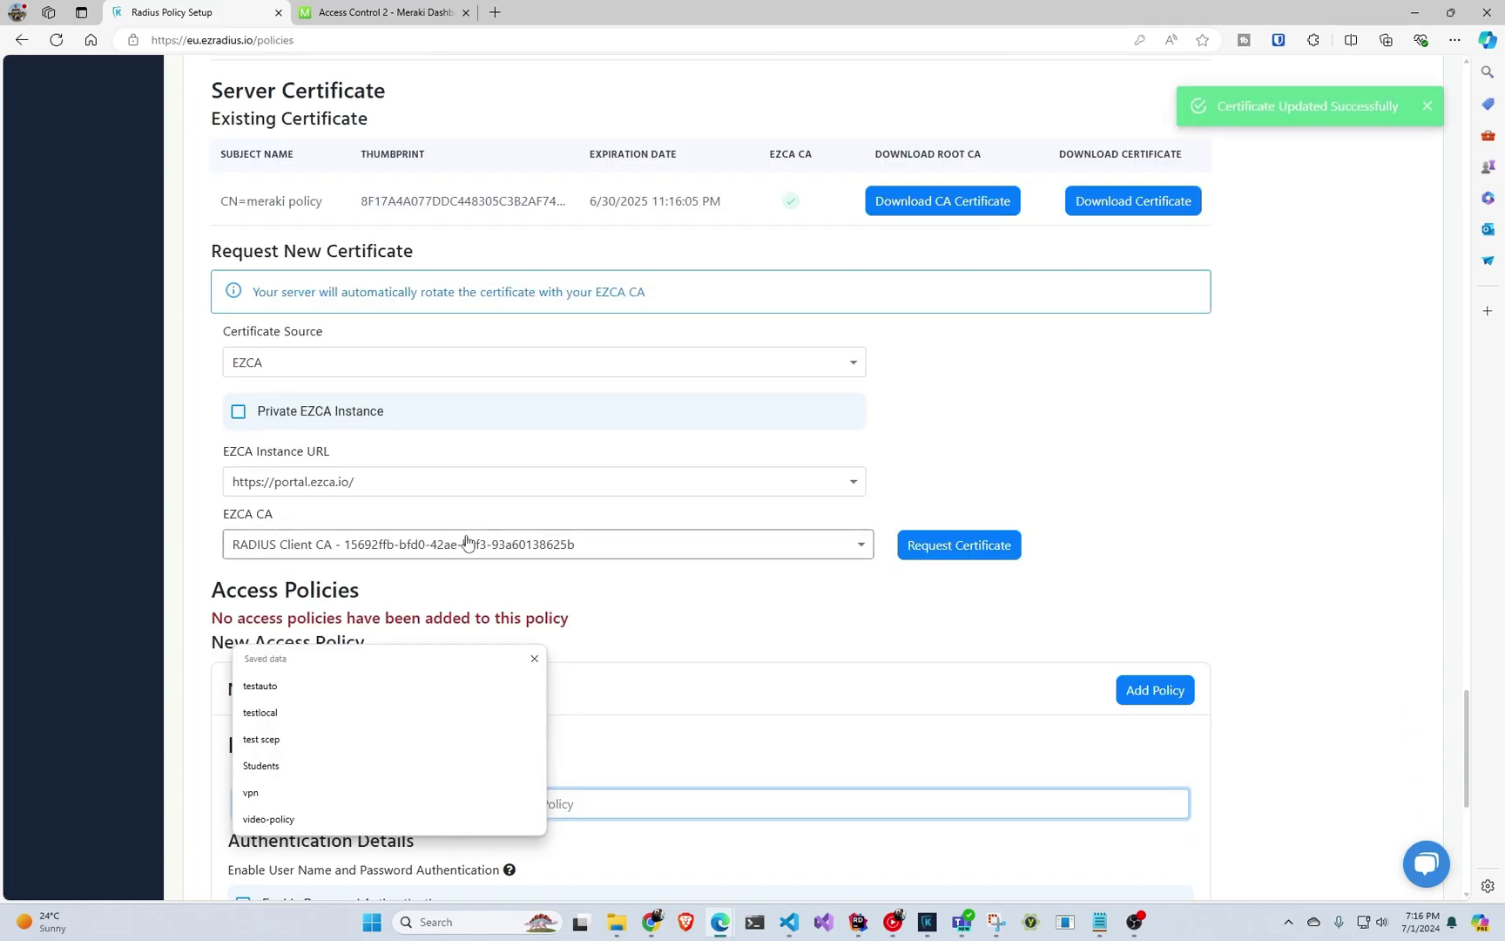
scroll(461, 585, "down", 2)
scroll(427, 558, "up", 2)
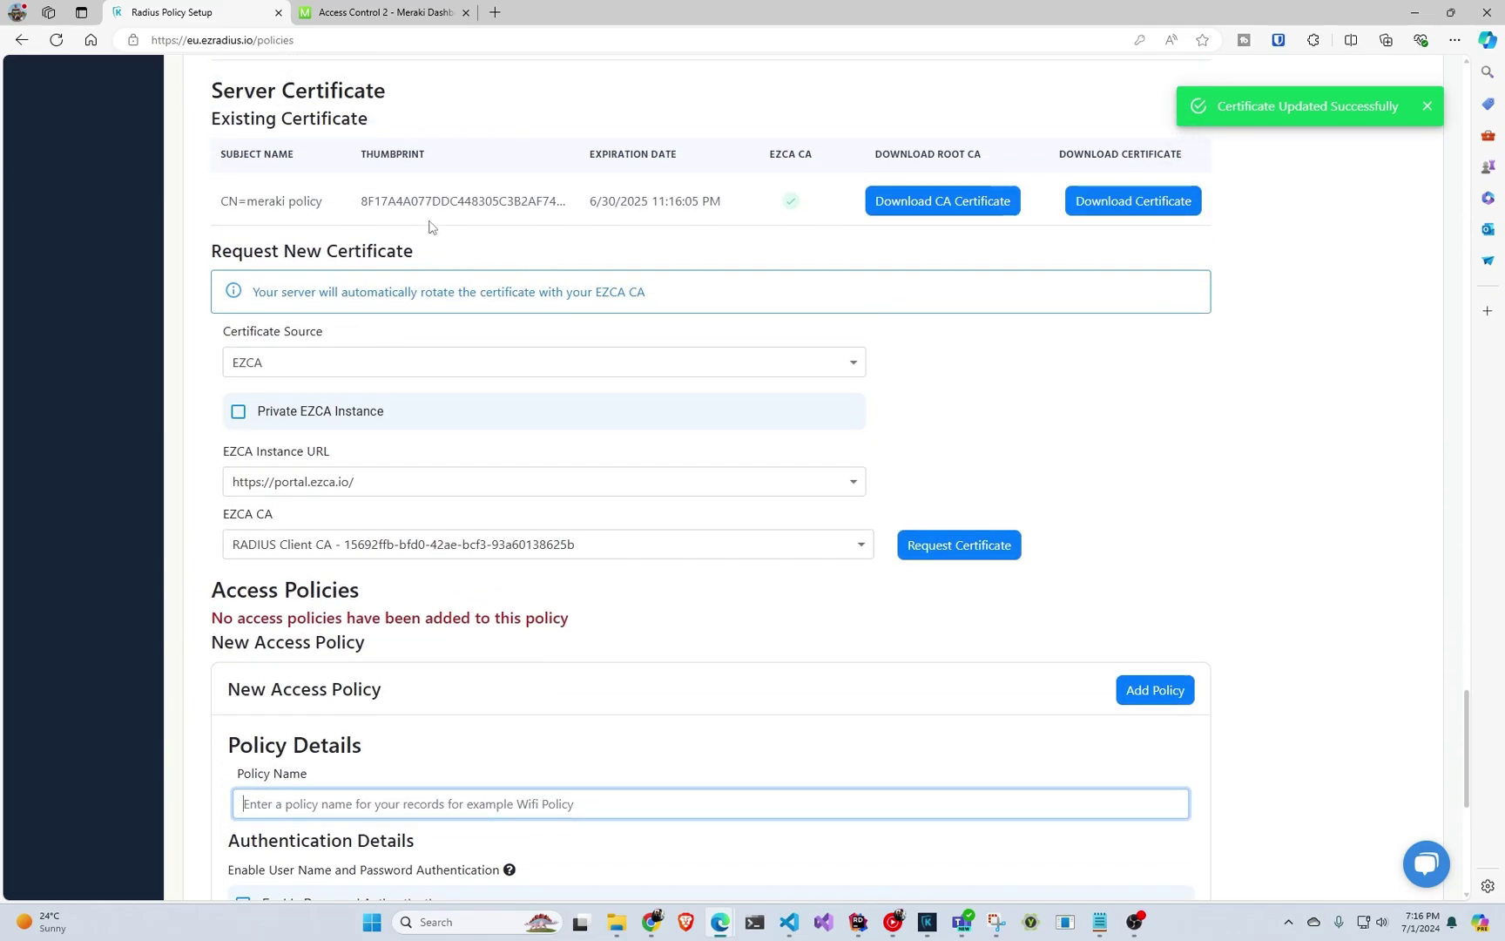
Name the access policy Students.
scroll(429, 235, "down", 5)
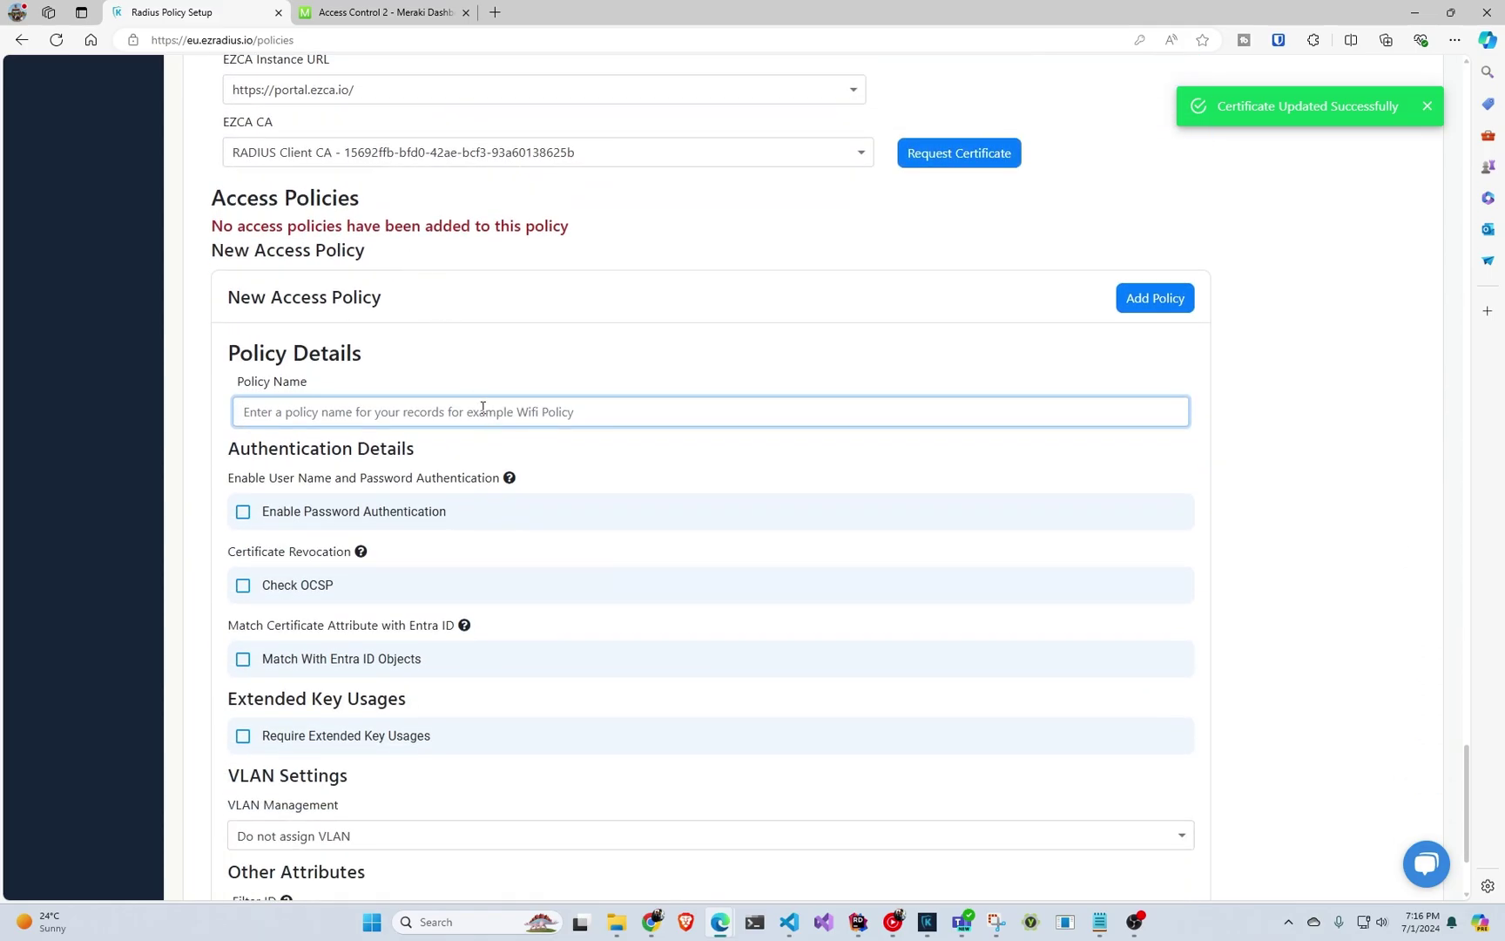
scroll(483, 408, "up", 9)
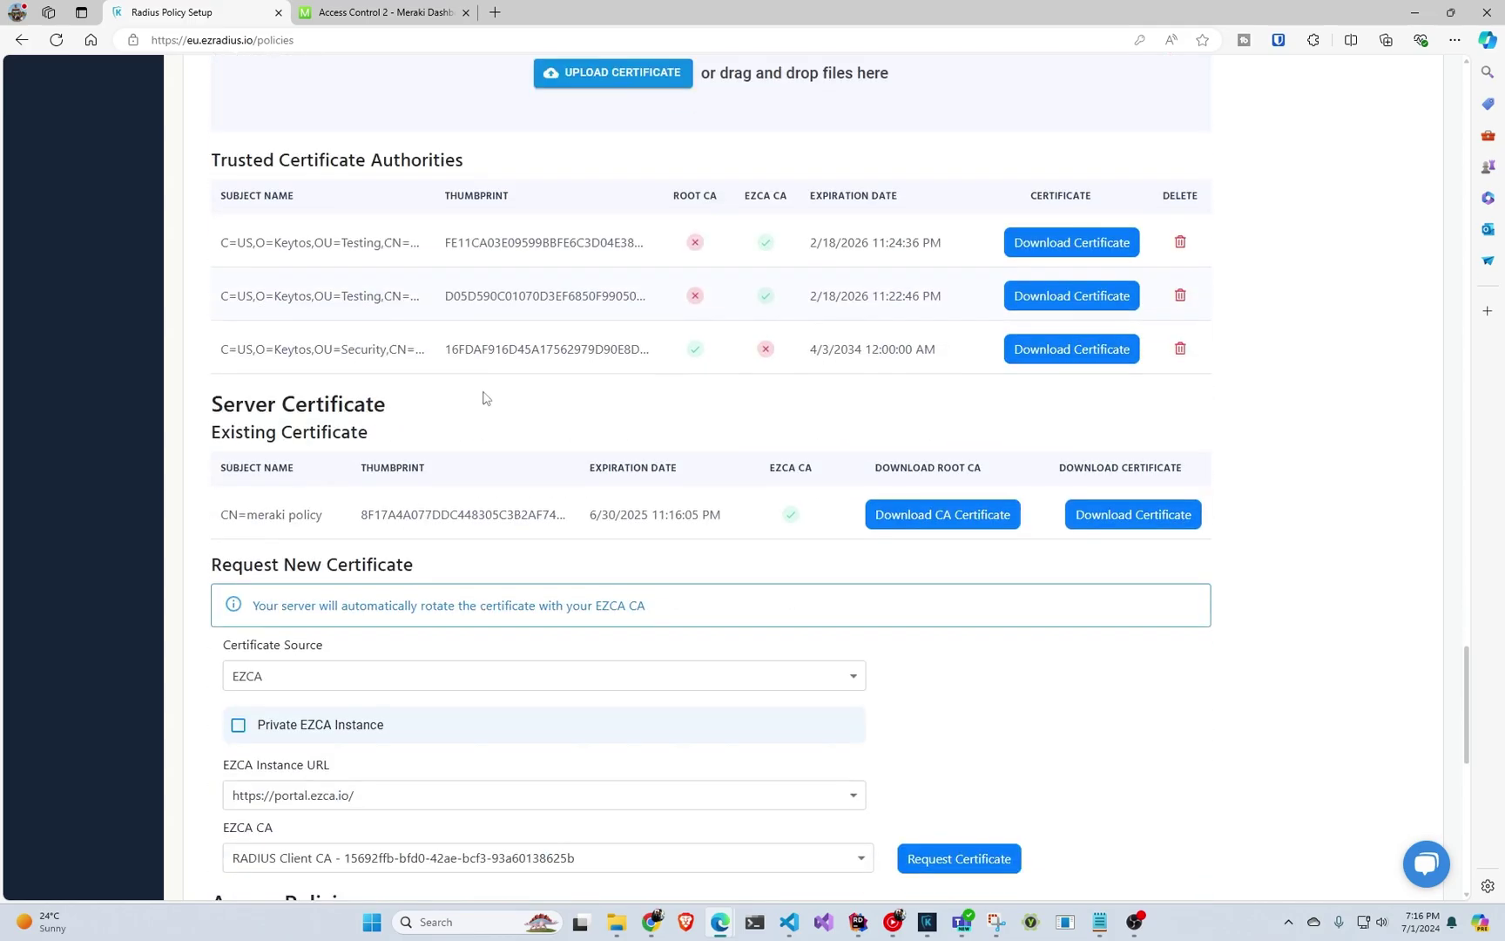
scroll(484, 398, "down", 8)
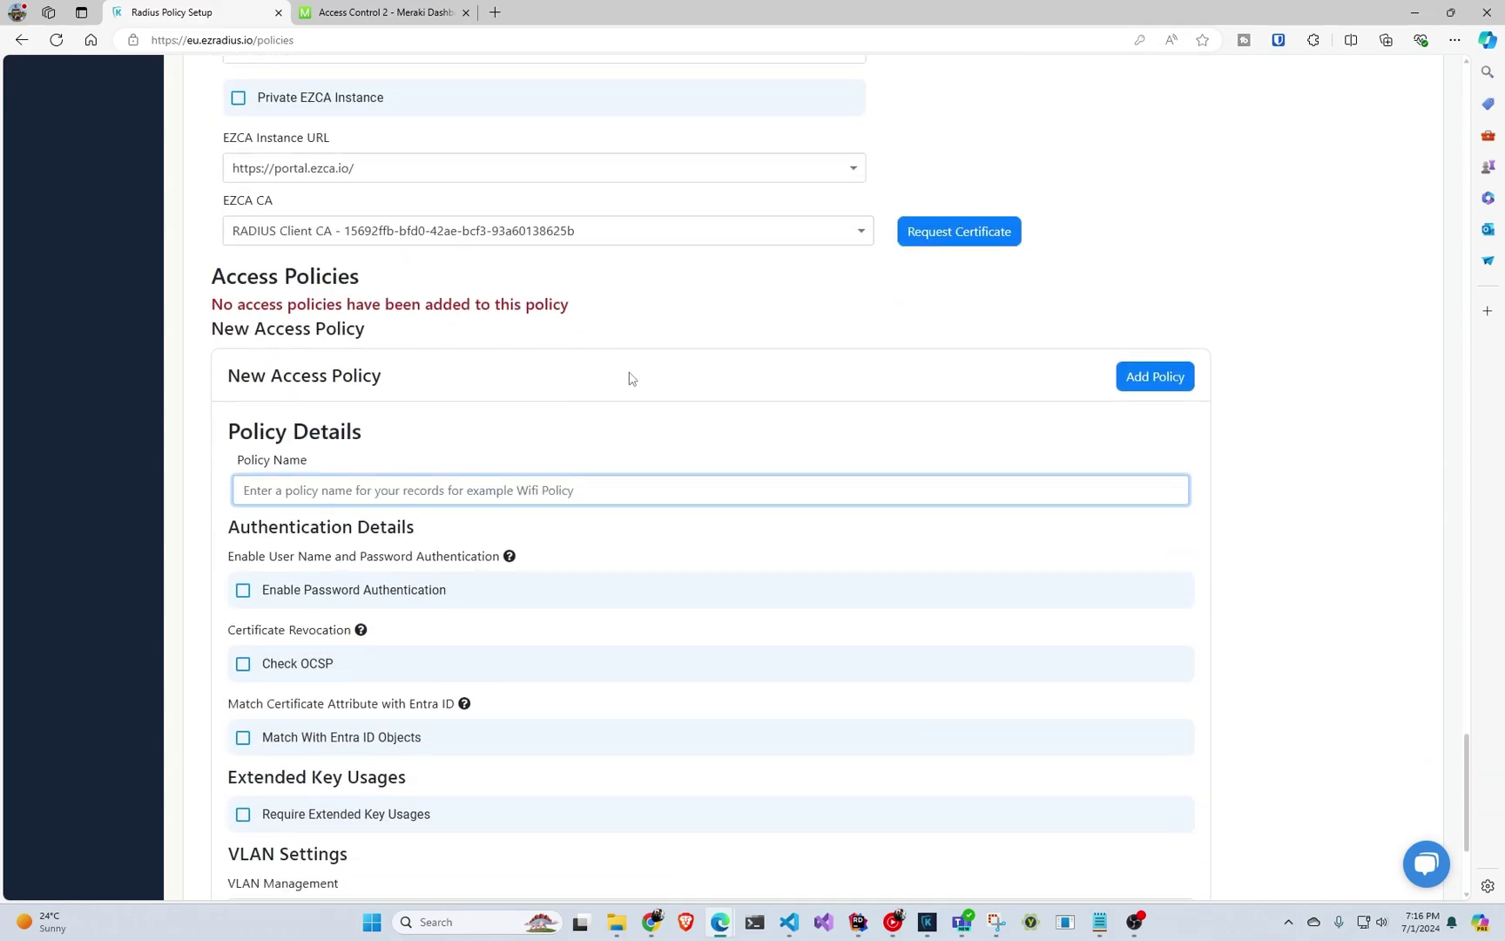
scroll(632, 378, "down", 1)
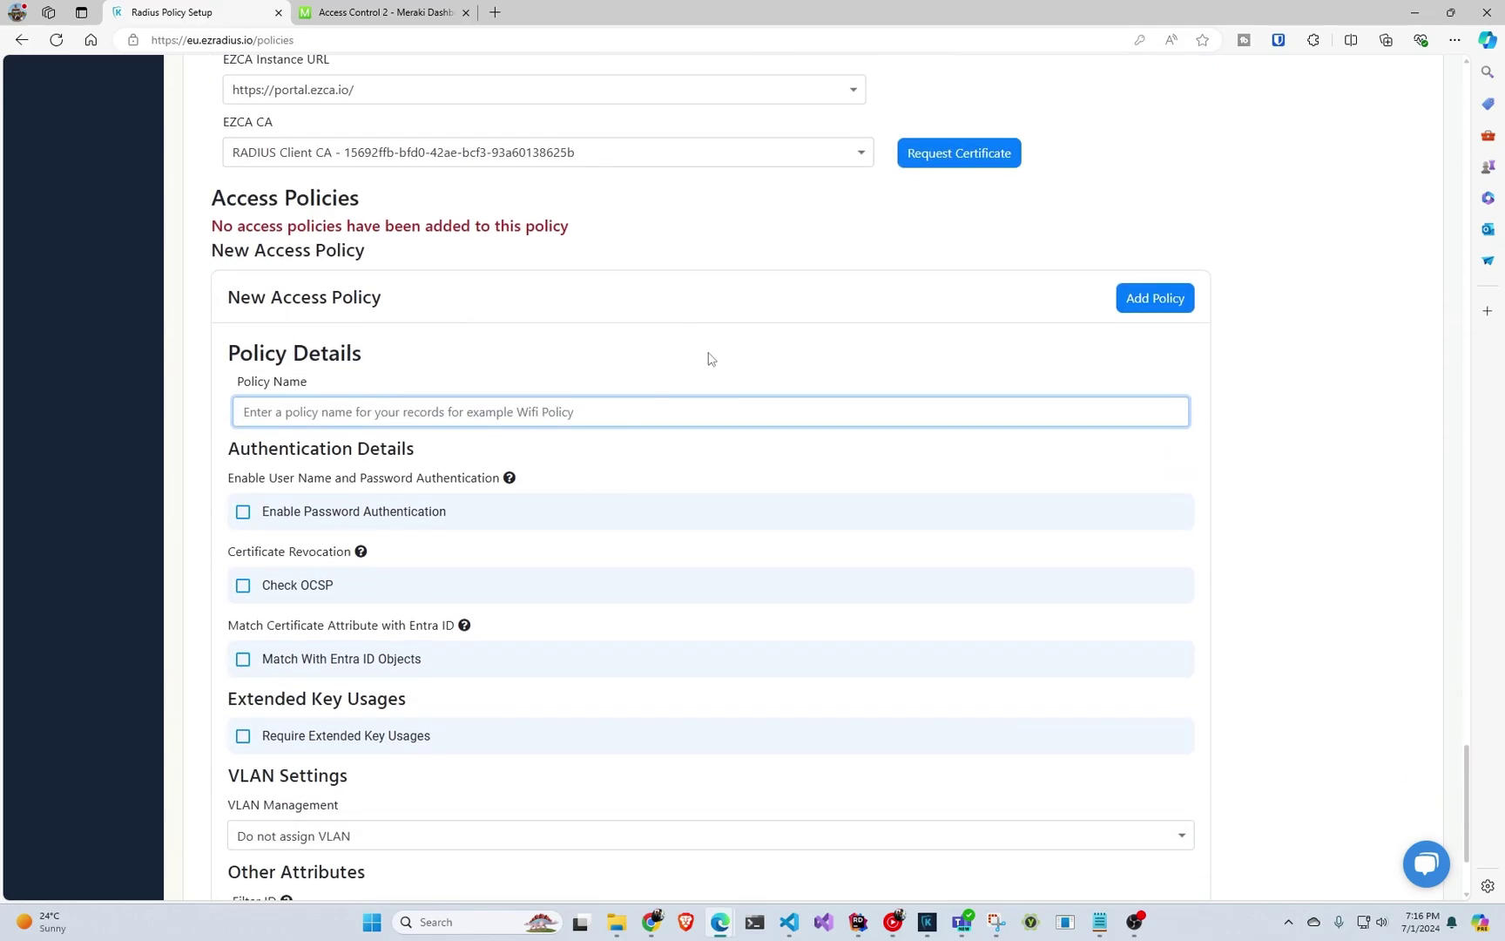
type("stud")
key("Tab")
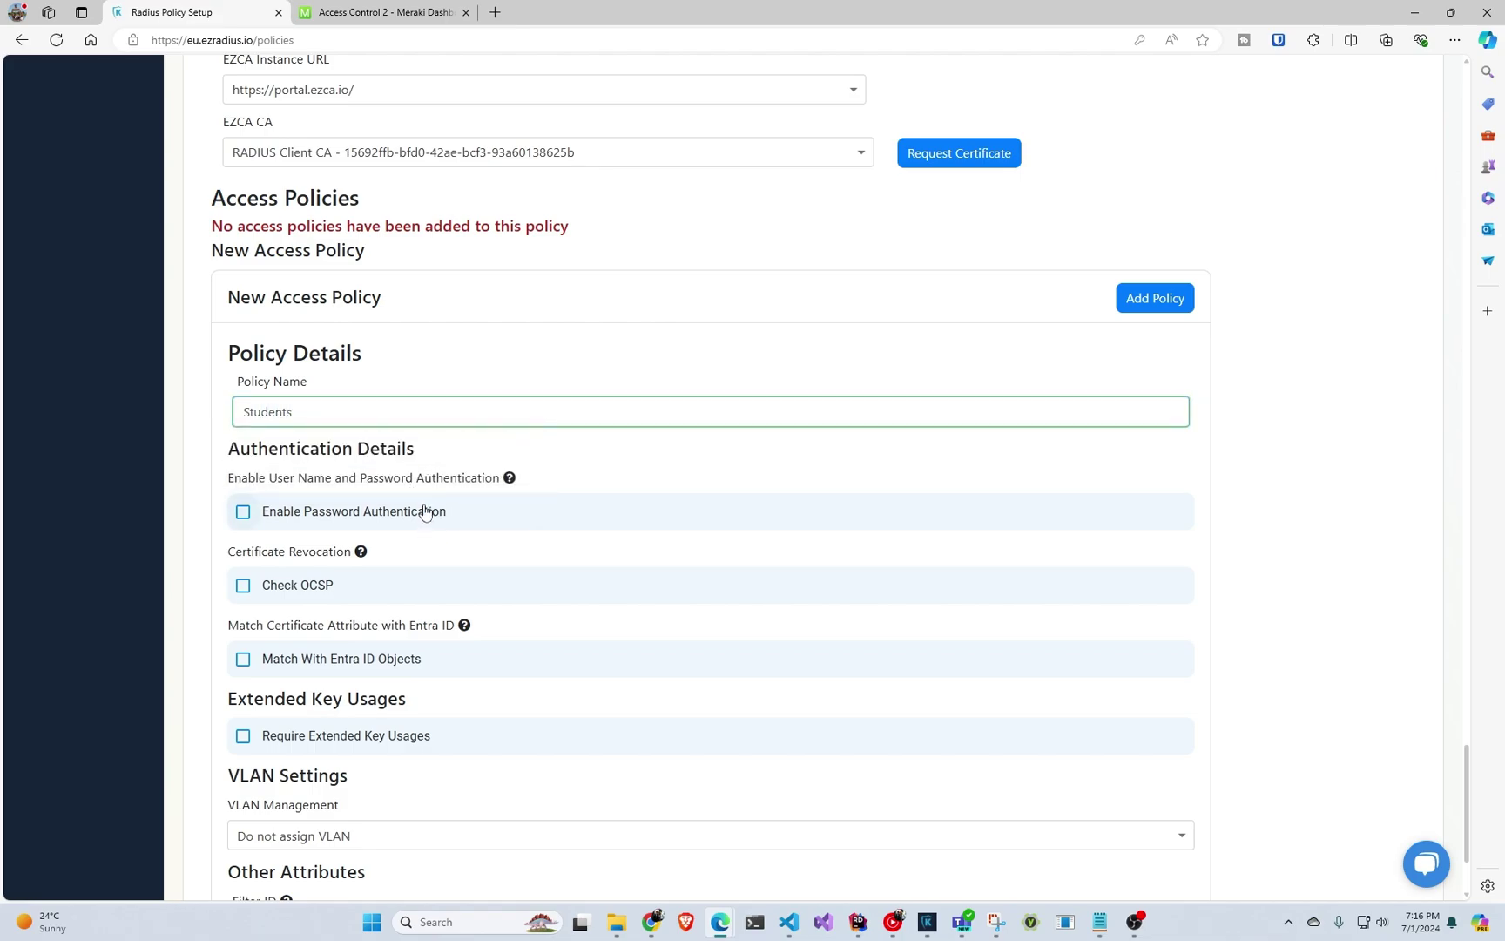
Match Device certificates against Entra ID by Subject Alternate Name (URI) to Intune Device ID.
scroll(425, 514, "down", 1)
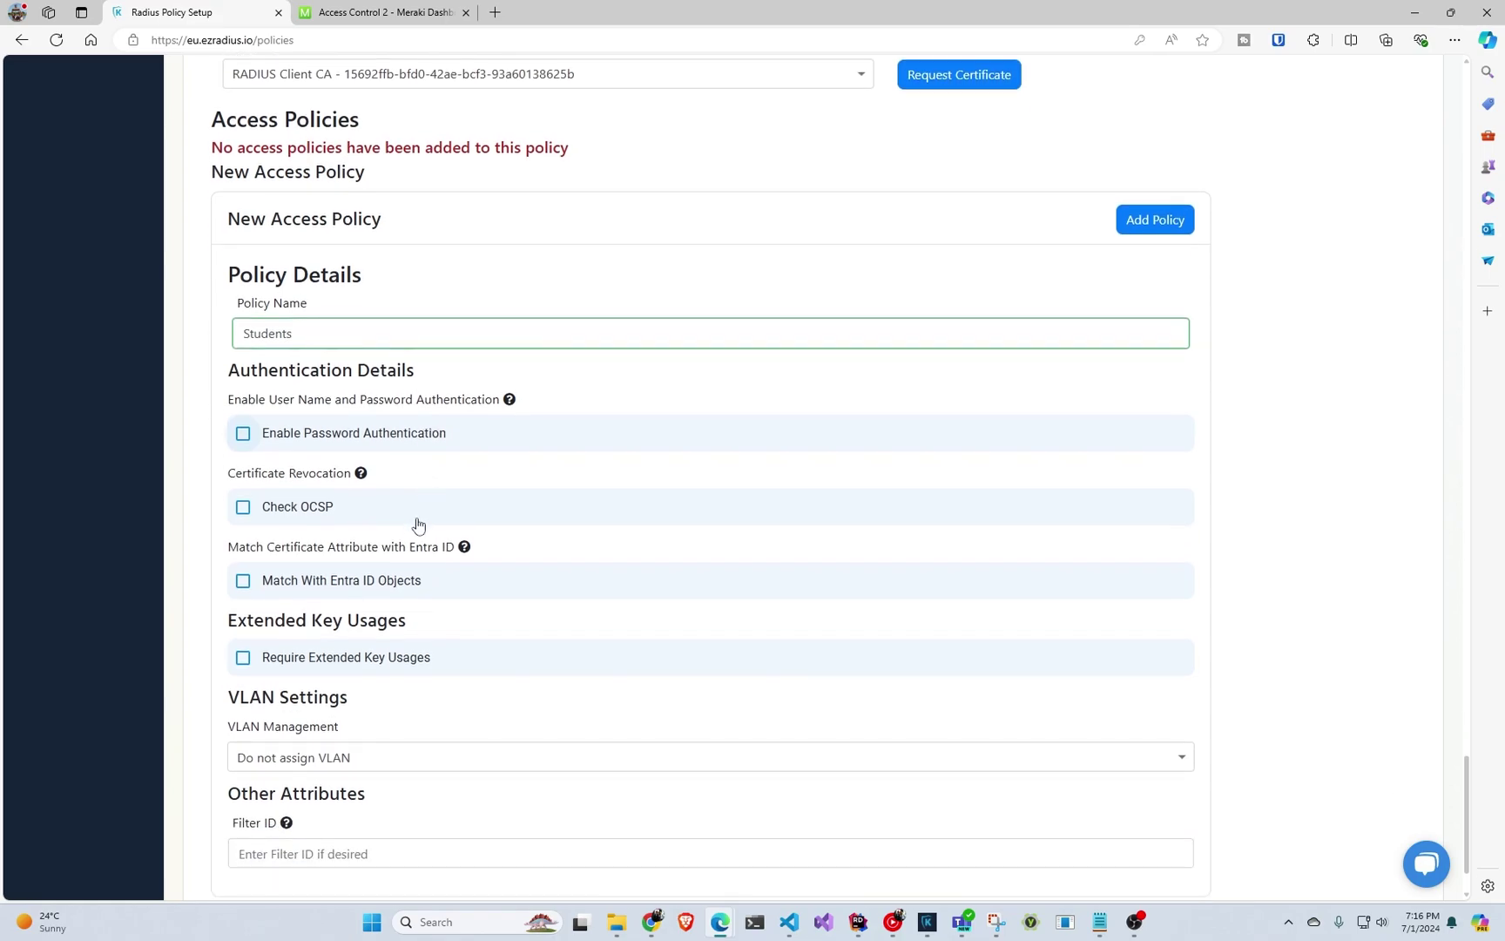
left_click(387, 585)
scroll(387, 584, "down", 3)
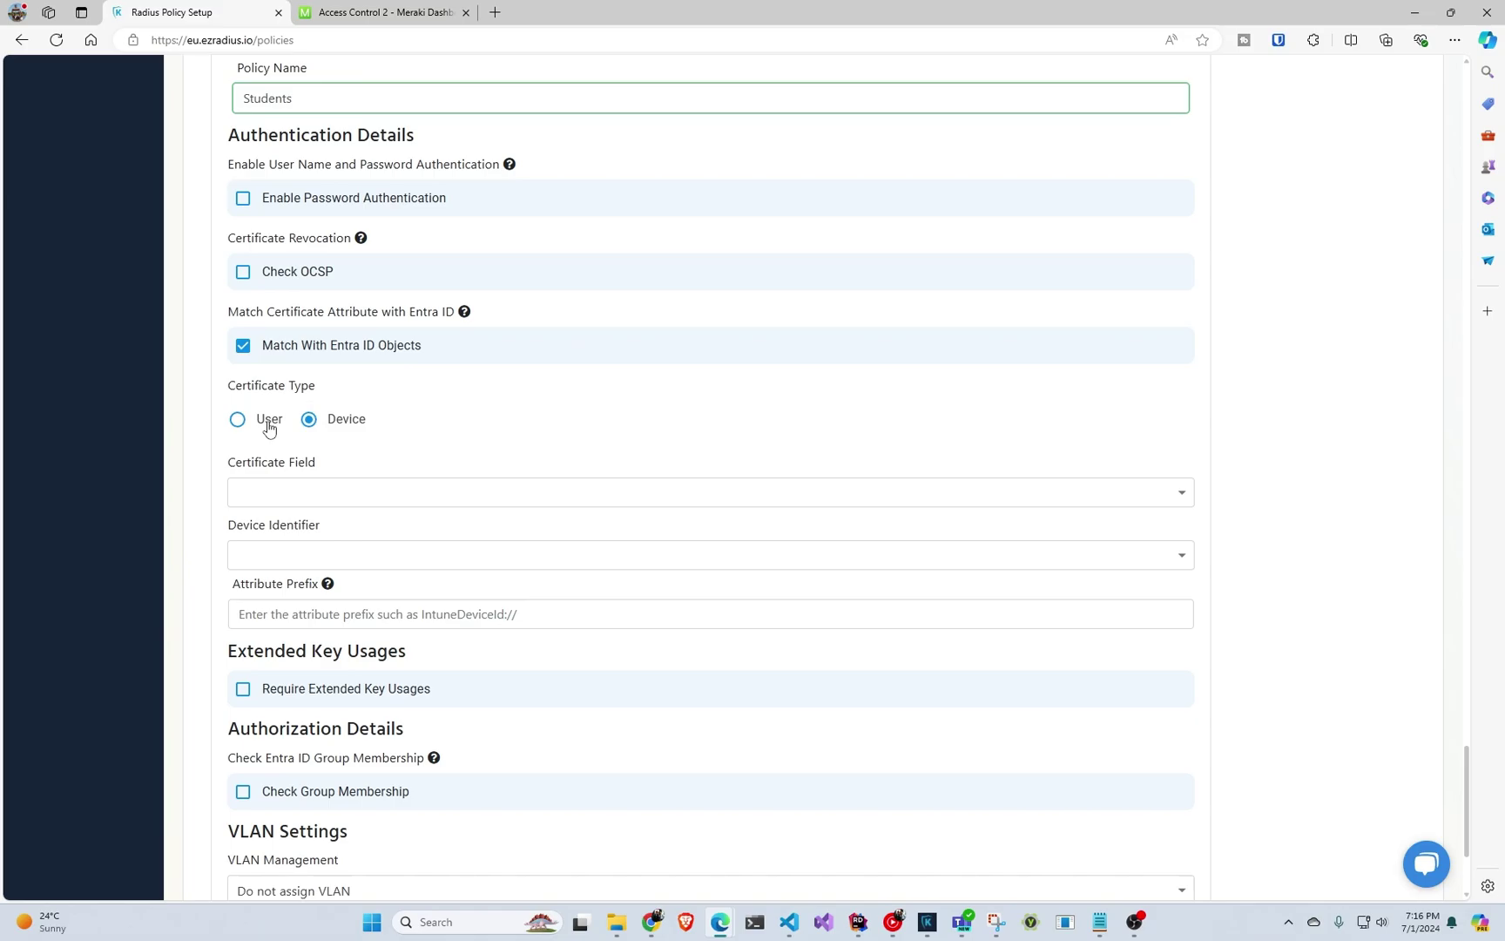
left_click(269, 426)
left_click(330, 427)
left_click(356, 502)
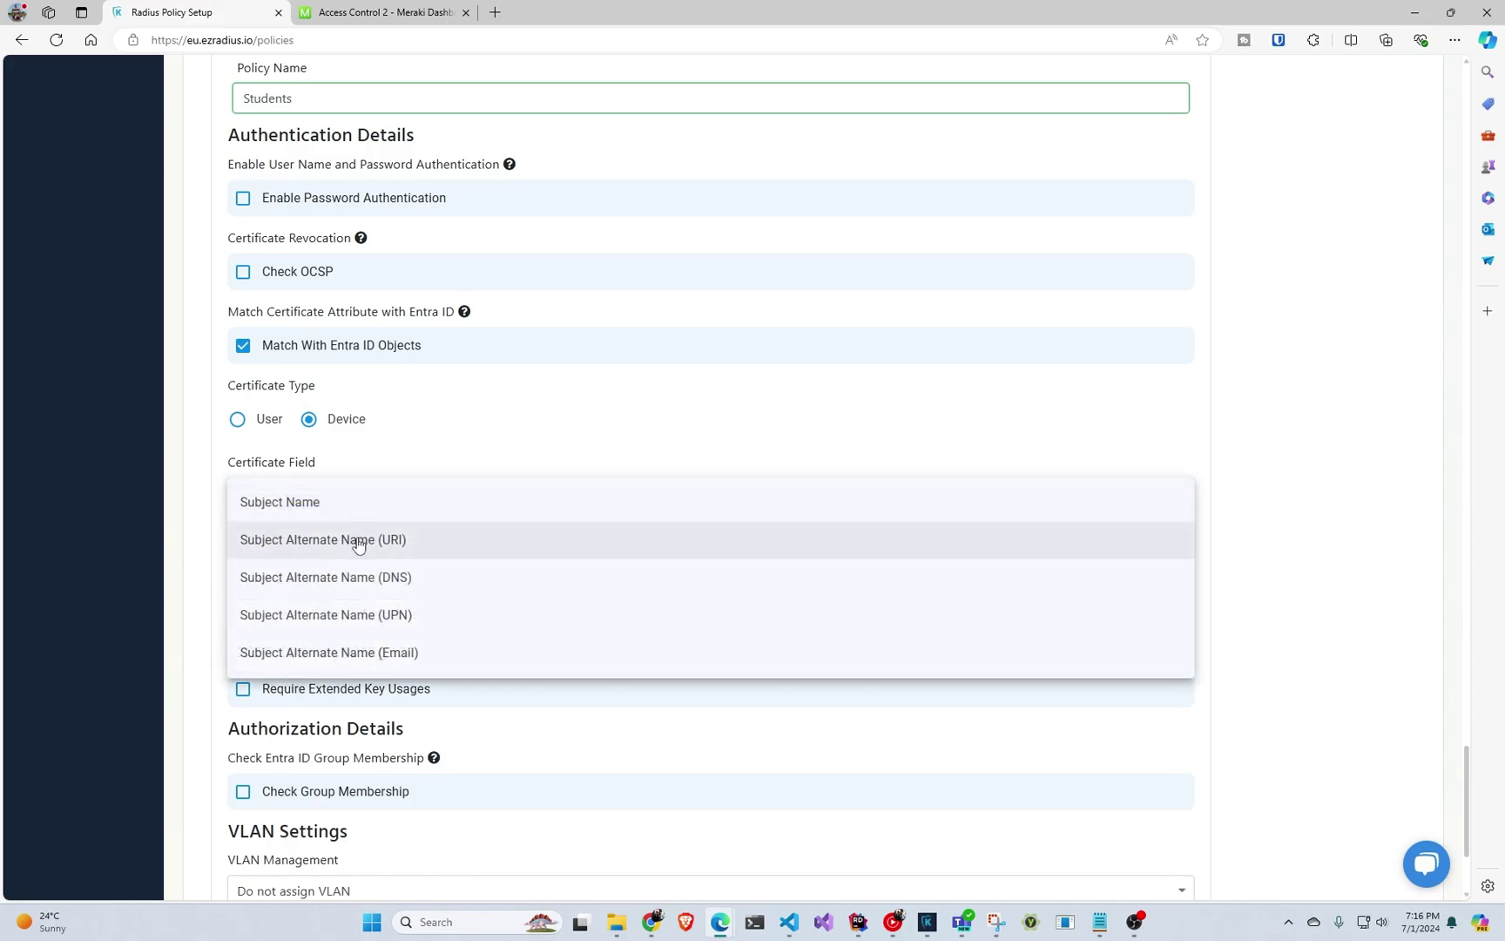
left_click(357, 541)
left_click(348, 563)
left_click(349, 601)
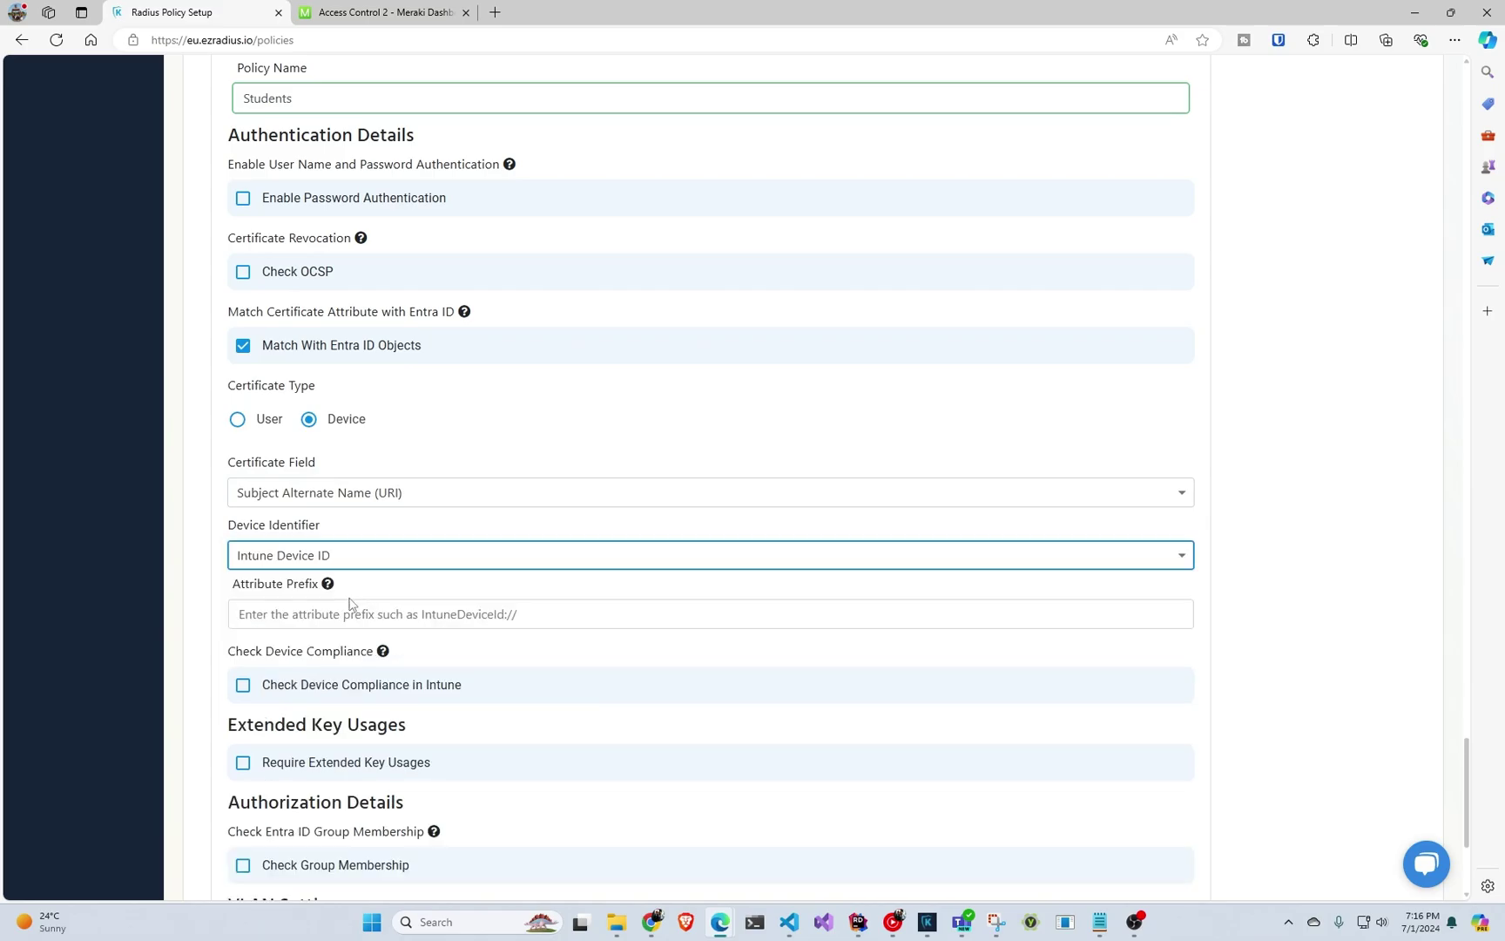
Require Intune device compliance and set the Filter ID to test.
scroll(350, 602, "down", 2)
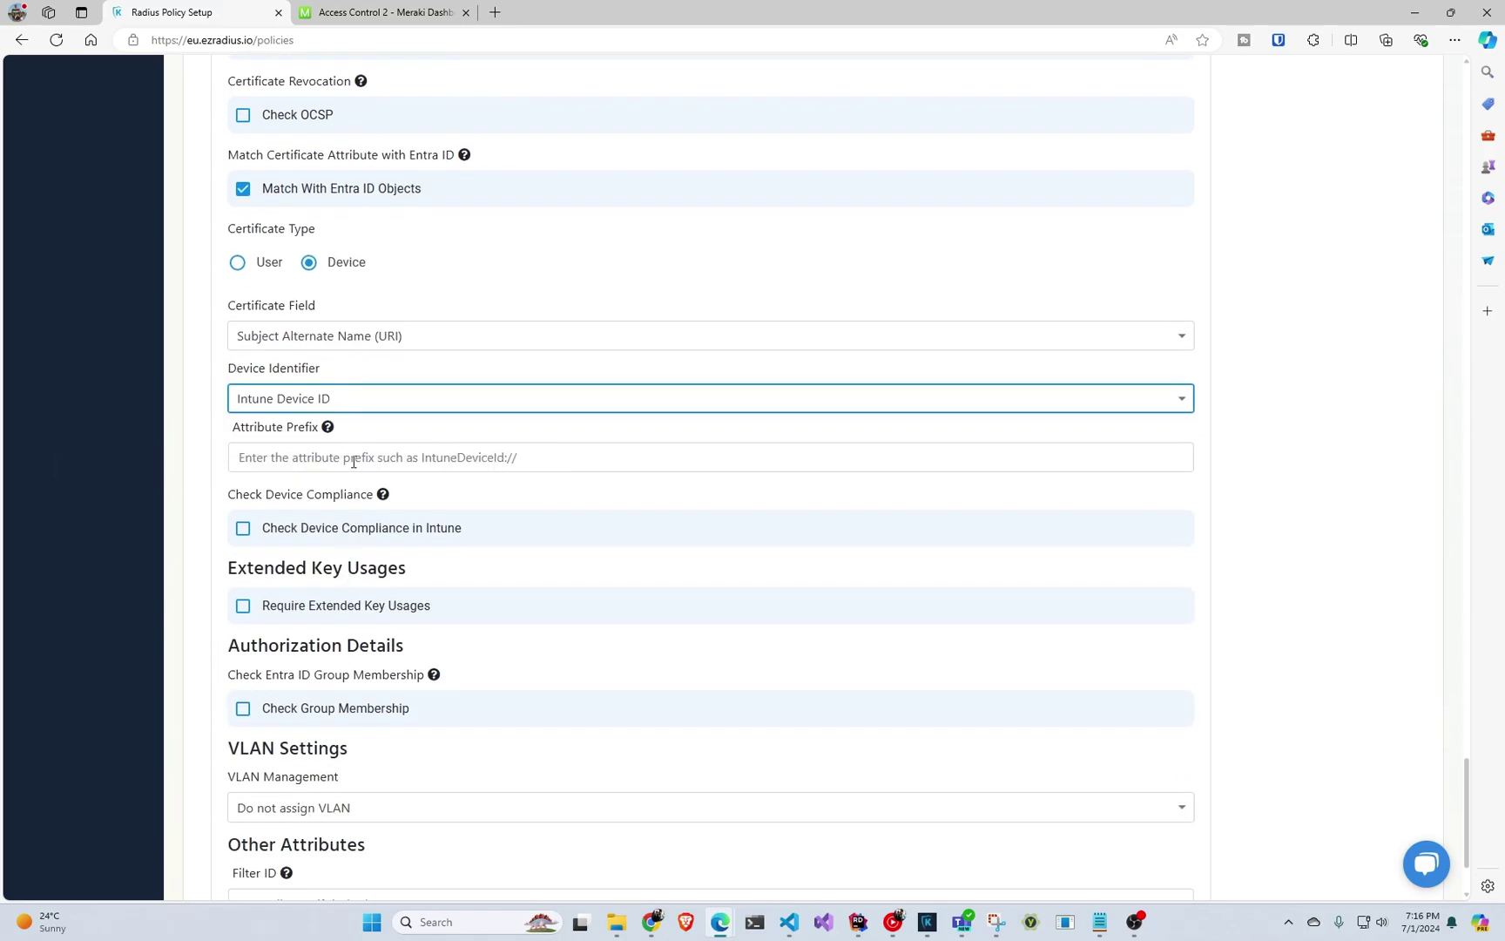
left_click(360, 530)
scroll(400, 510, "down", 2)
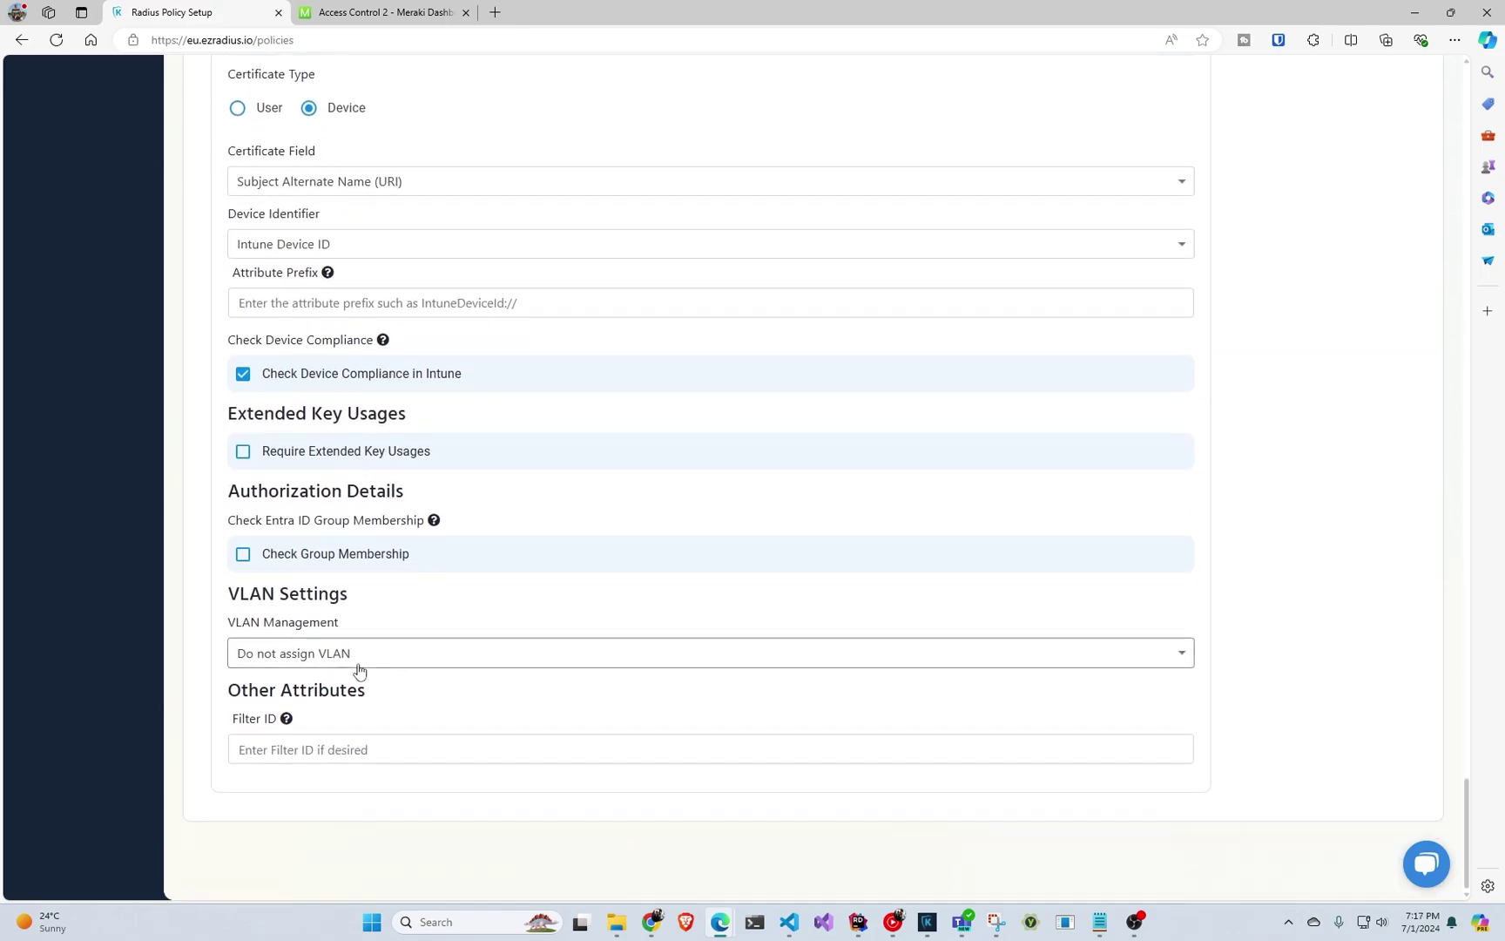
left_click(355, 750)
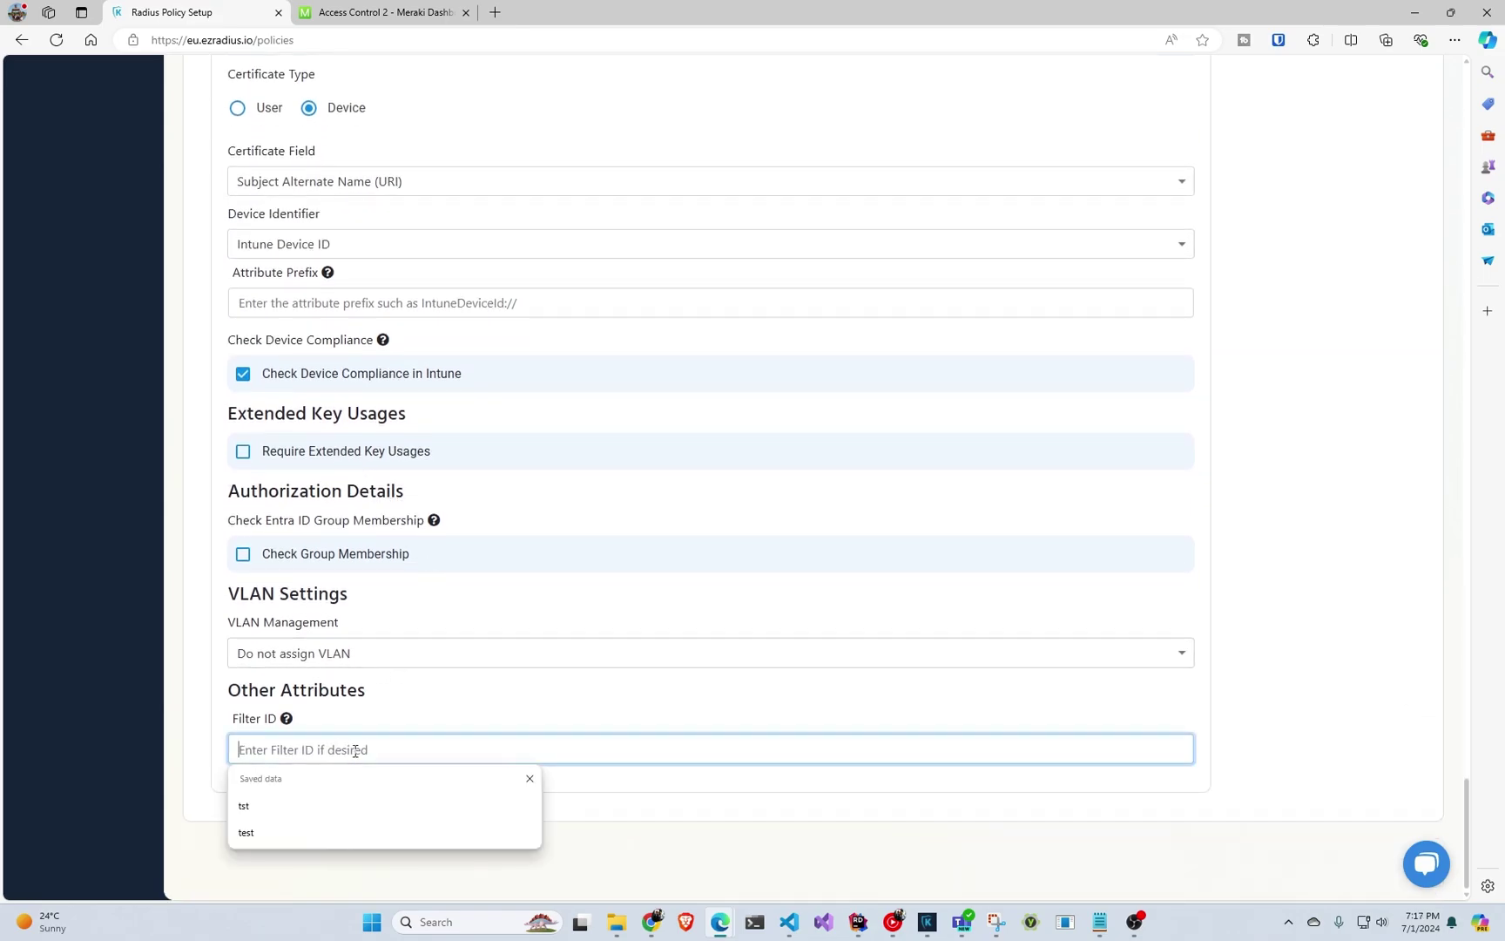
left_click(293, 834)
scroll(312, 814, "up", 8)
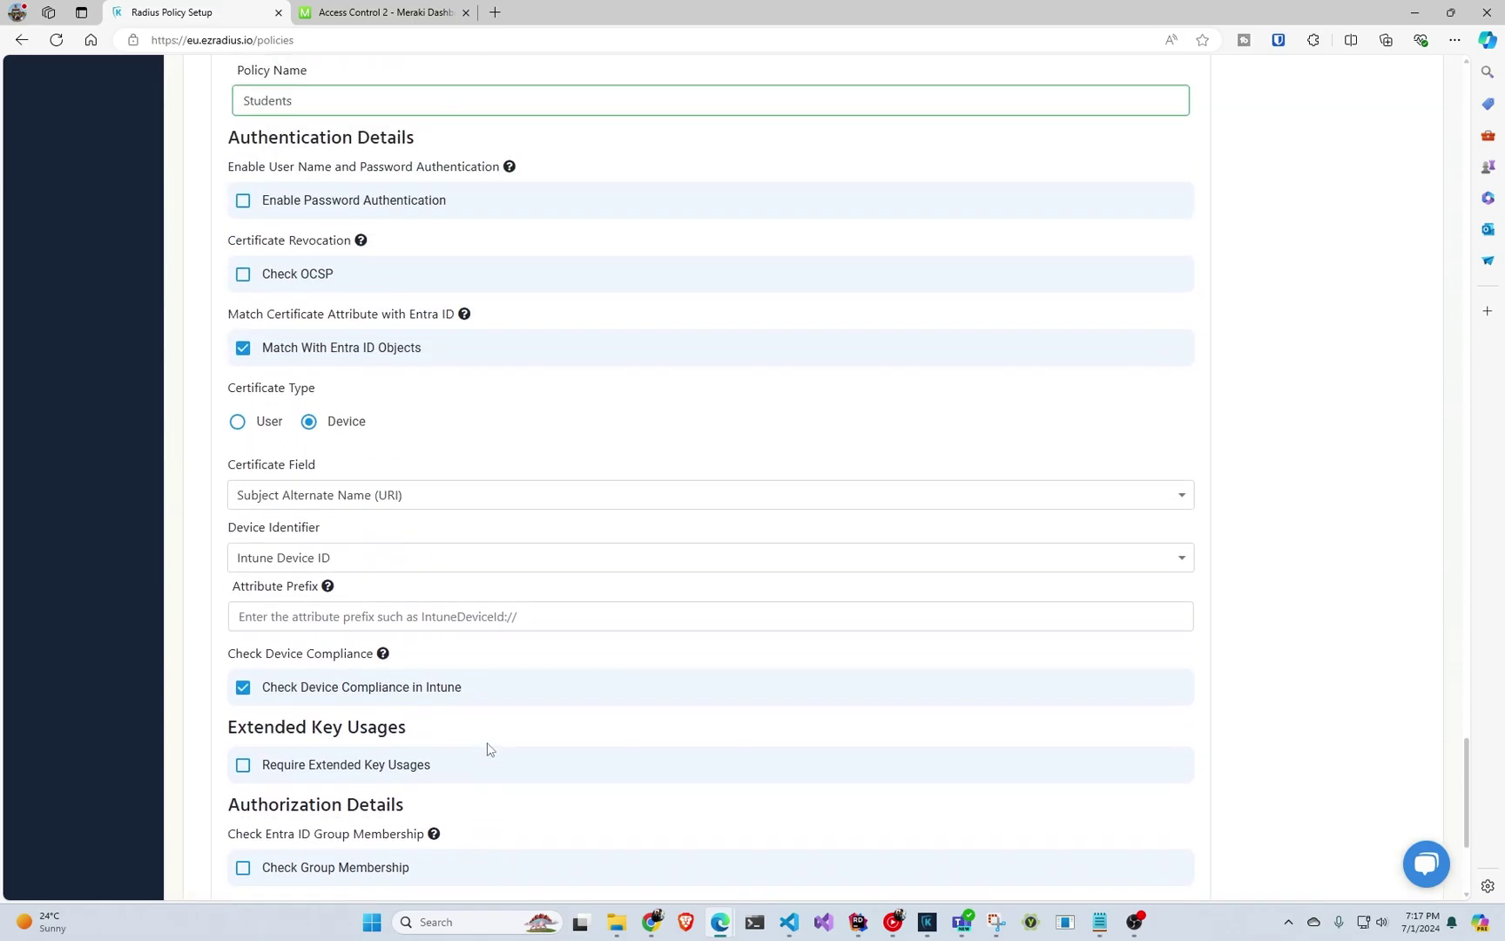
Add the Students policy and start a new policy named 'non compliante'.
left_click(1155, 301)
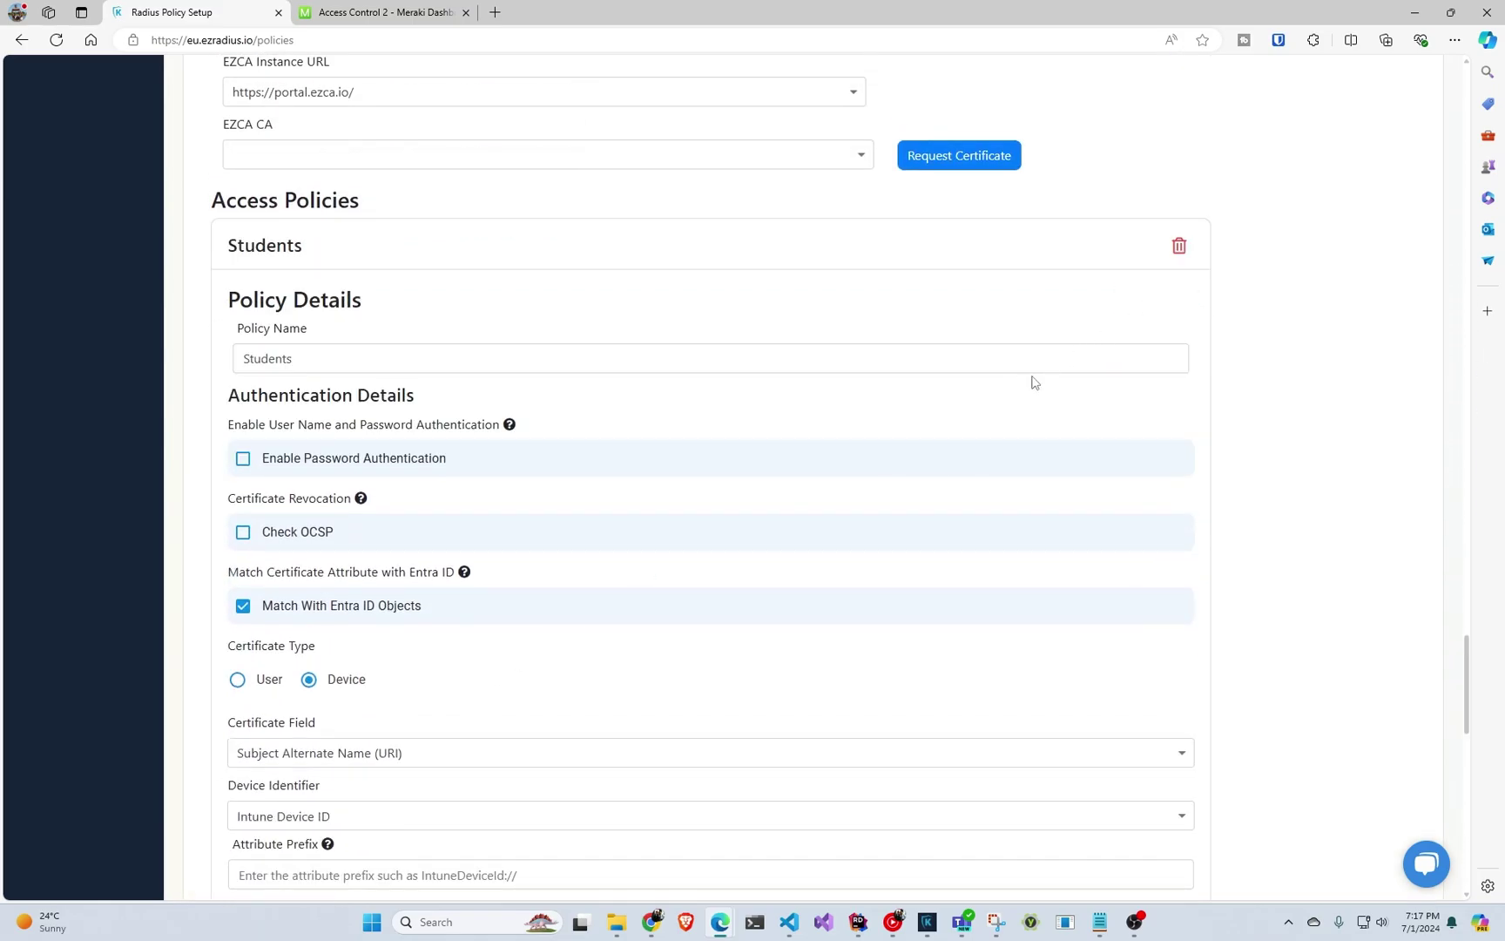
scroll(696, 428, "down", 5)
scroll(696, 428, "down", 7)
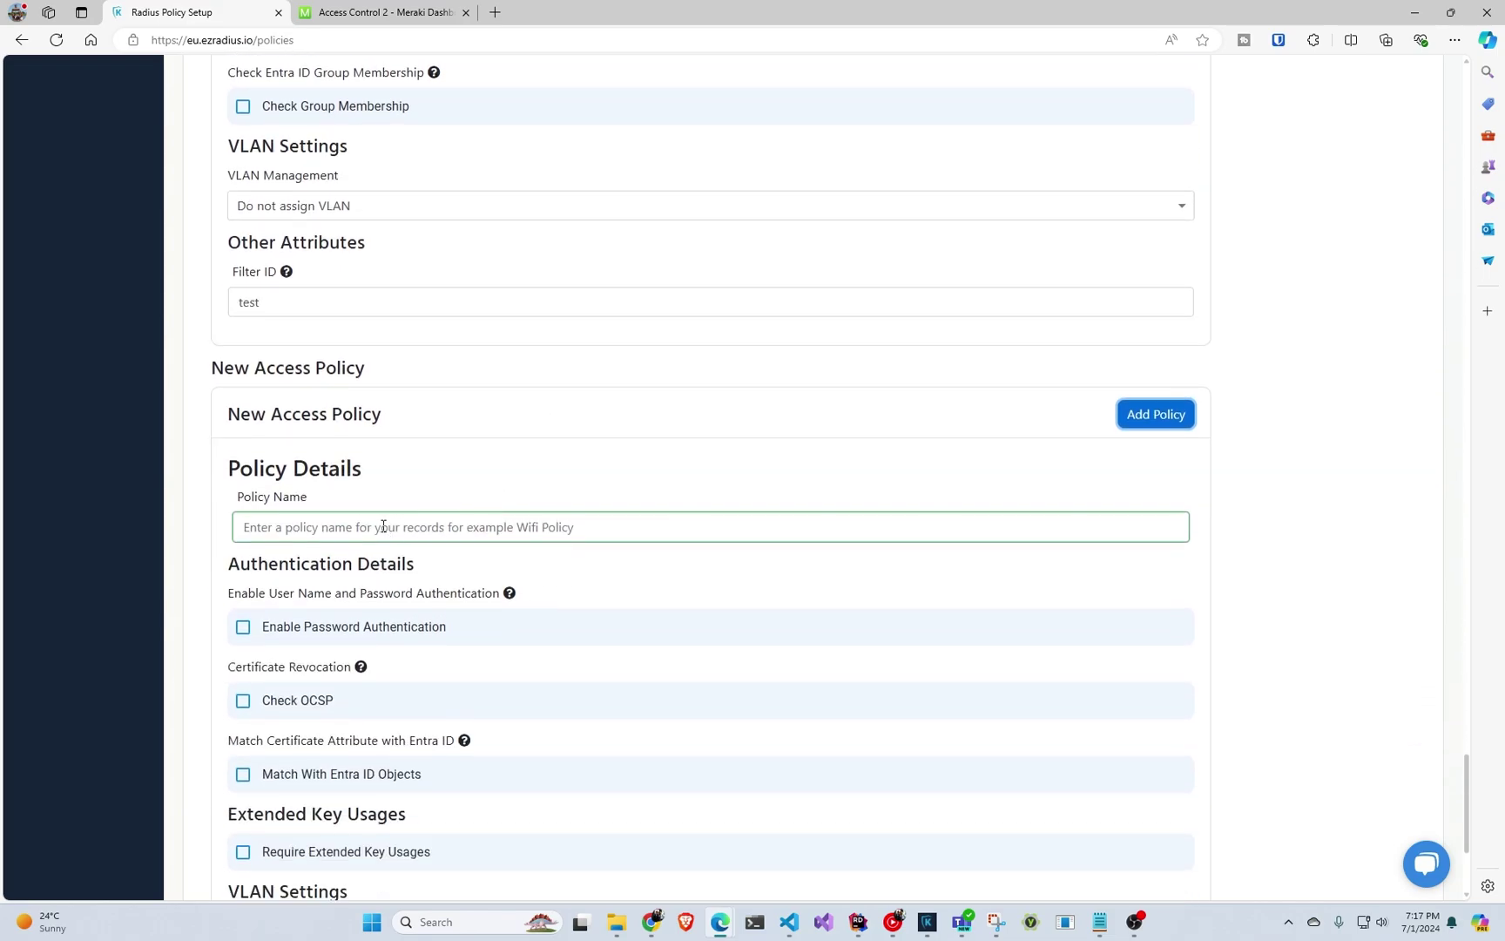
left_click(383, 526)
type("no")
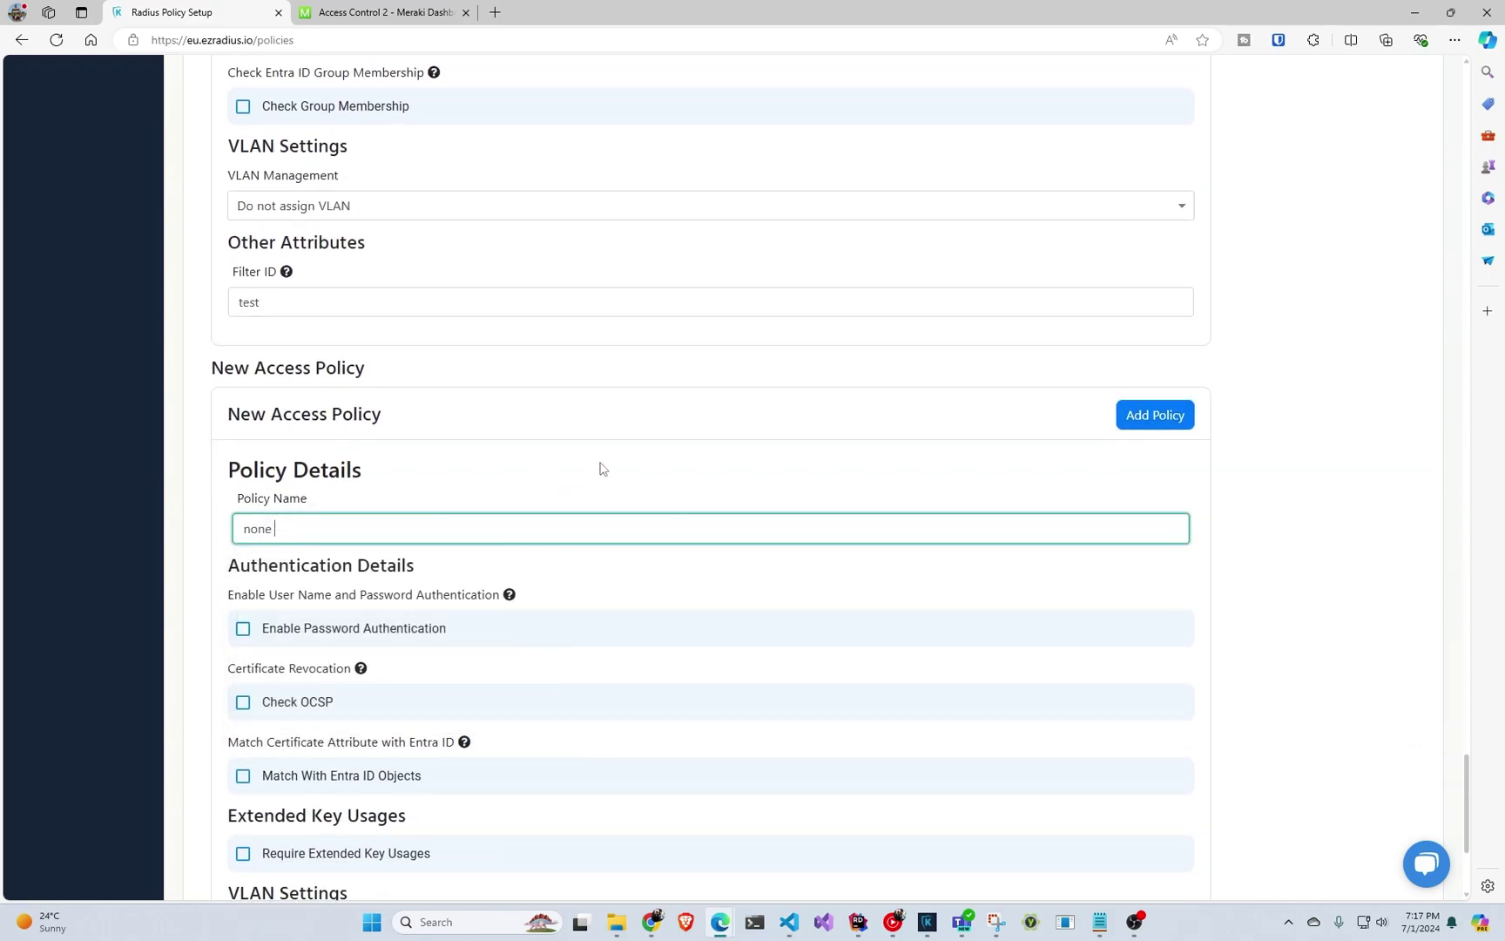
type("n compliante")
Enable Entra ID matching of Subject Alternate Name (URI) to Intune Device ID.
scroll(578, 460, "down", 3)
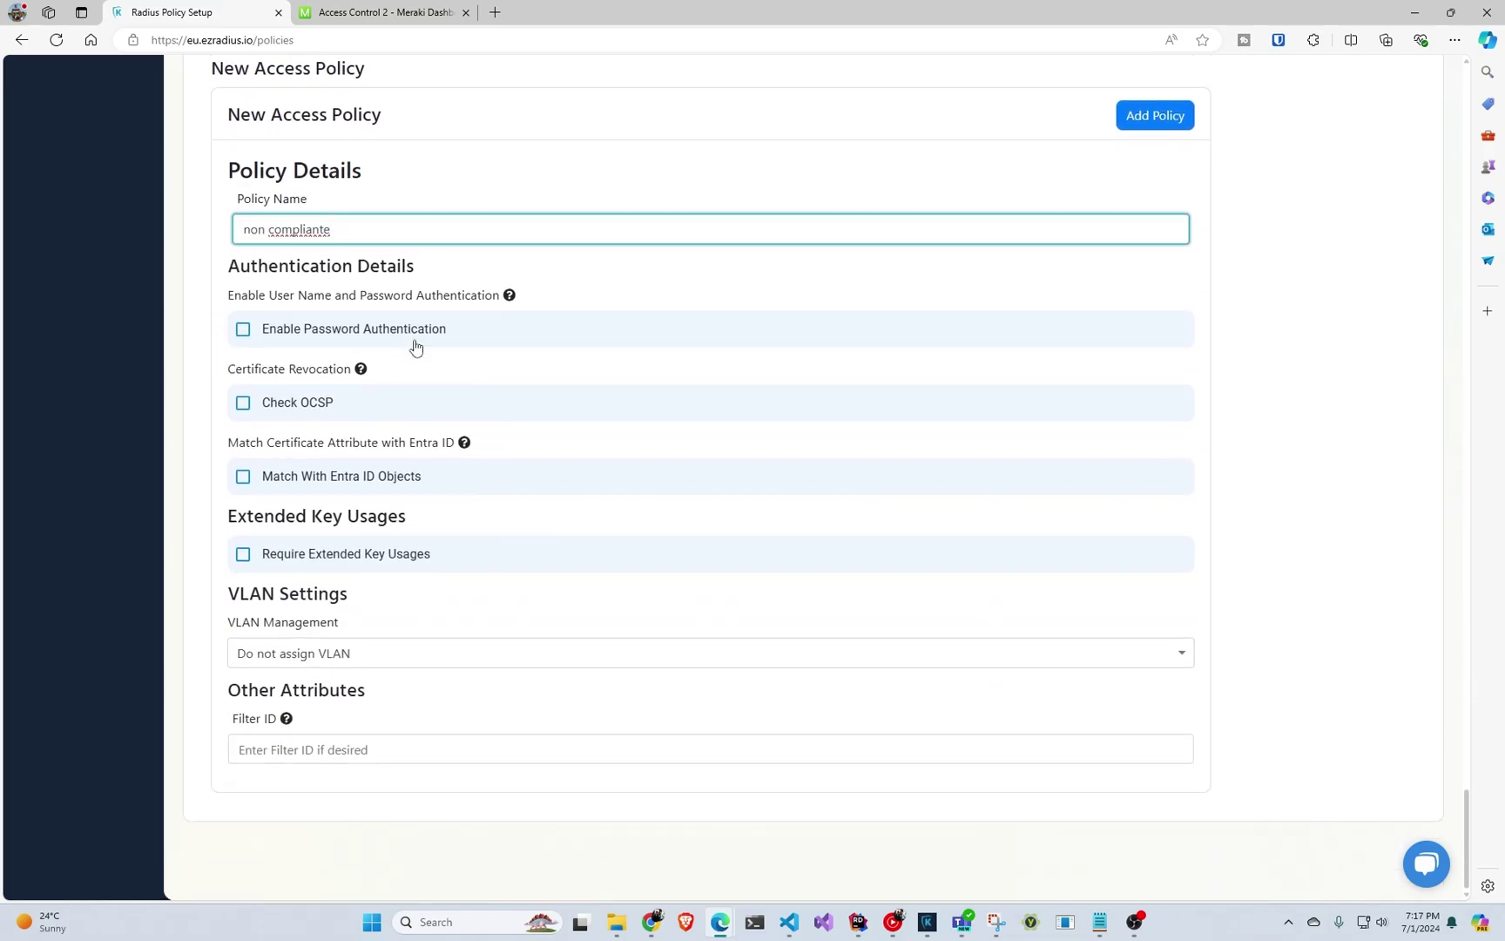
left_click(375, 484)
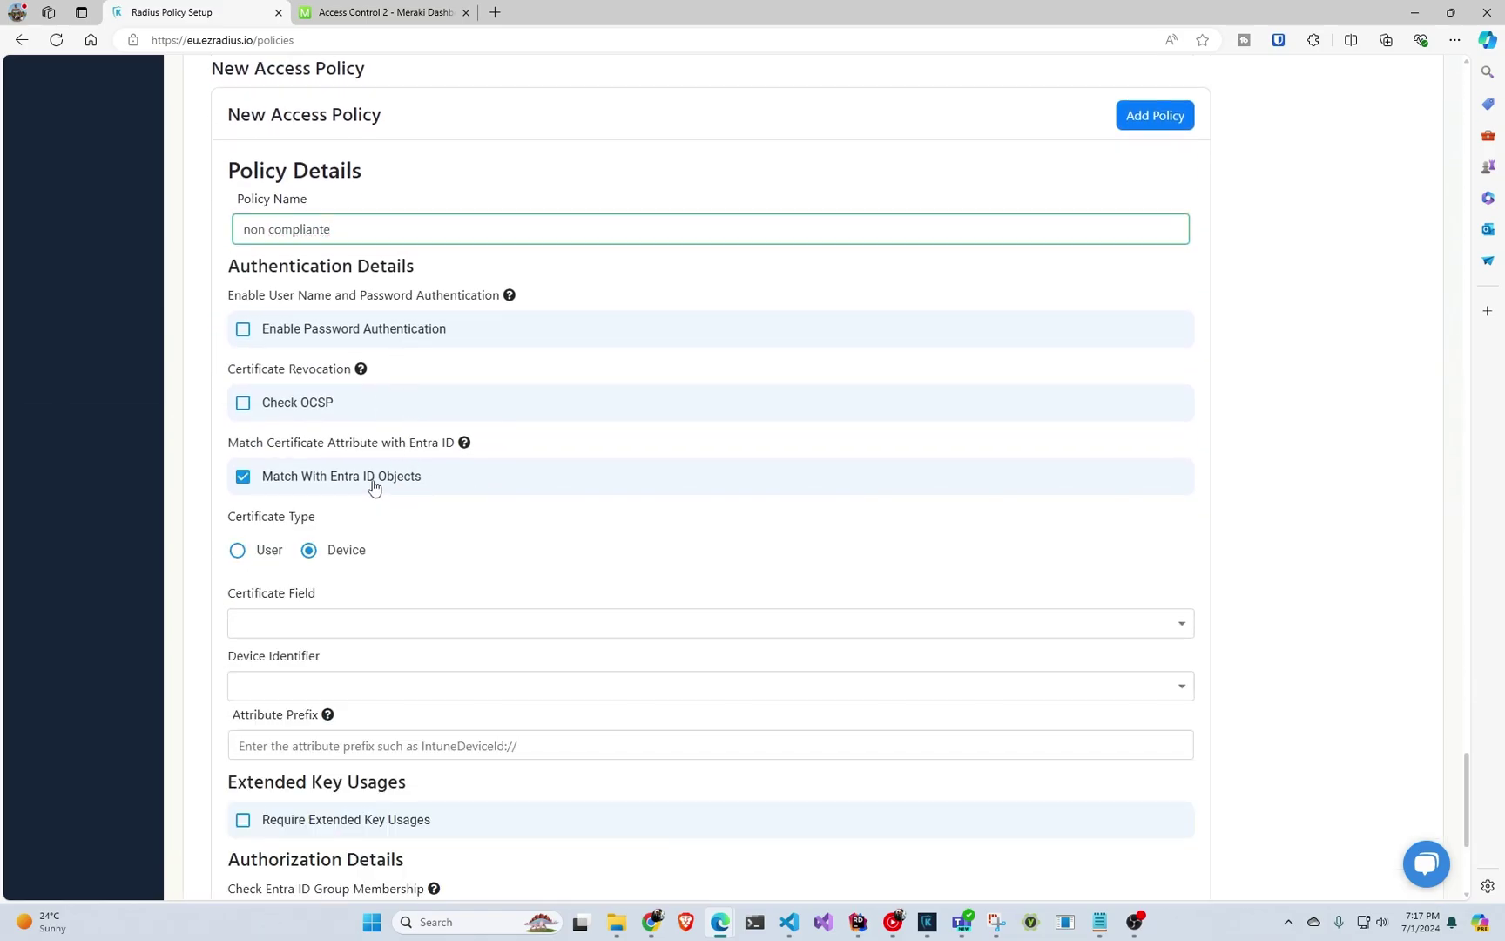
left_click(345, 626)
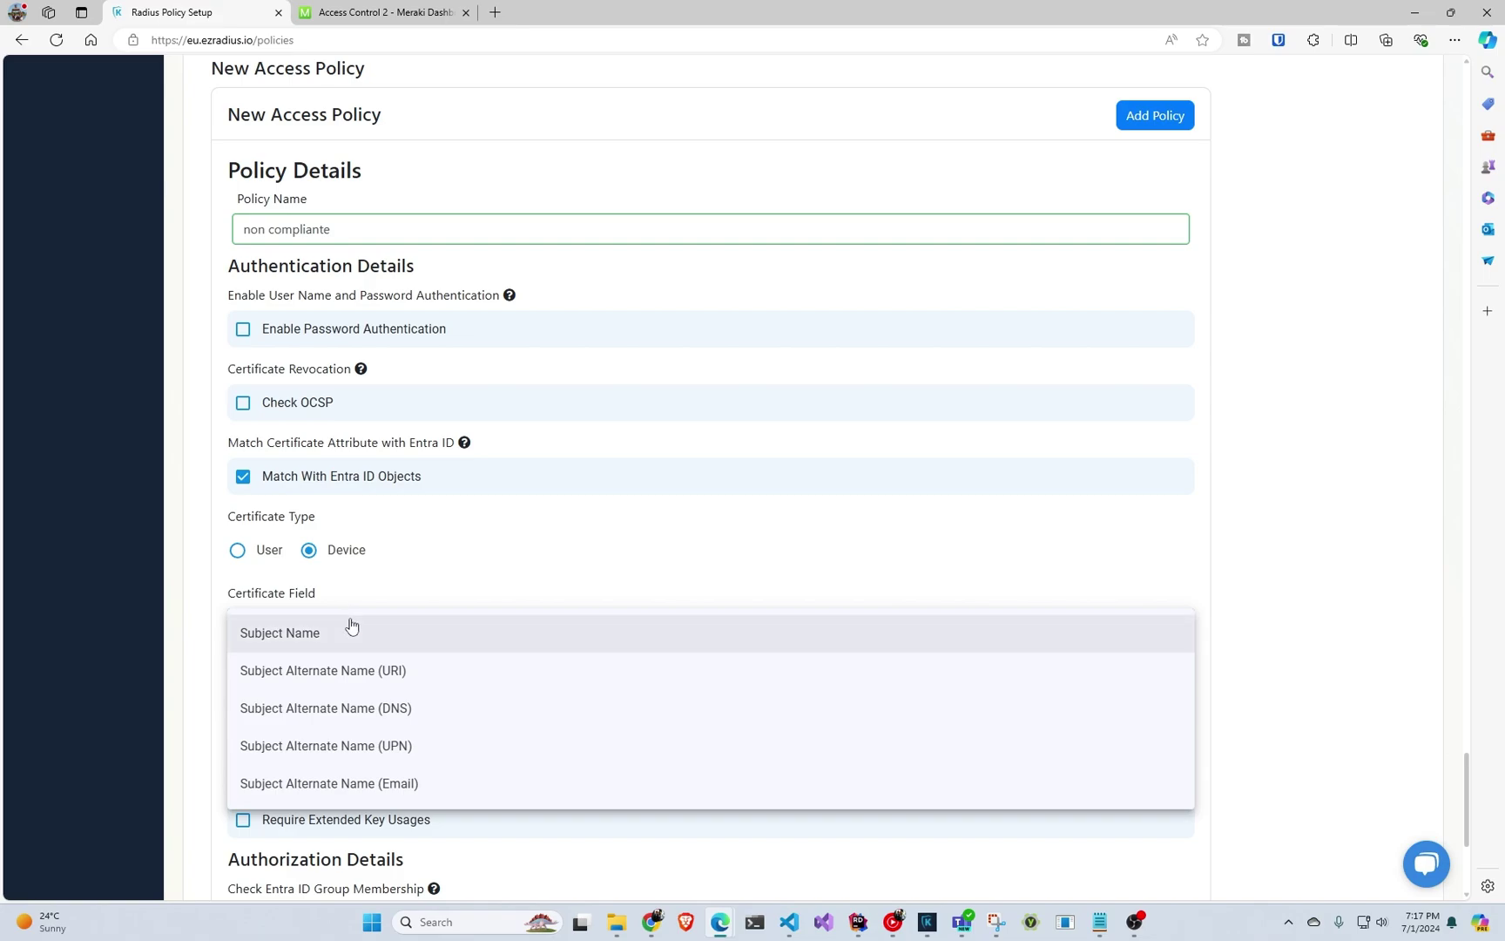
scroll(353, 628, "down", 1)
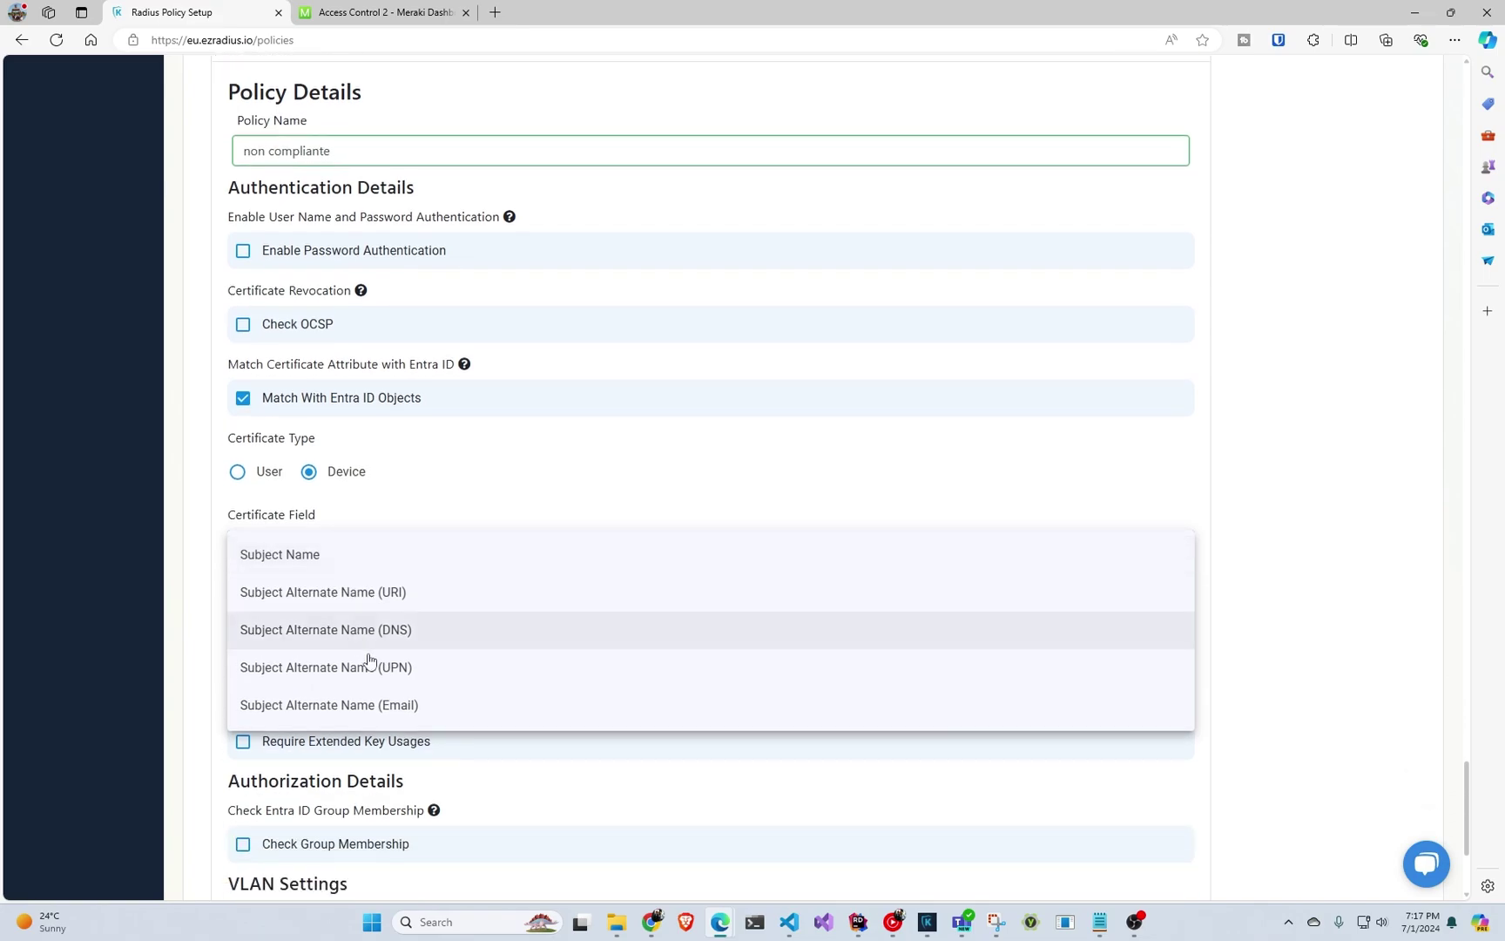
left_click(417, 610)
scroll(409, 618, "down", 1)
left_click(370, 529)
left_click(371, 571)
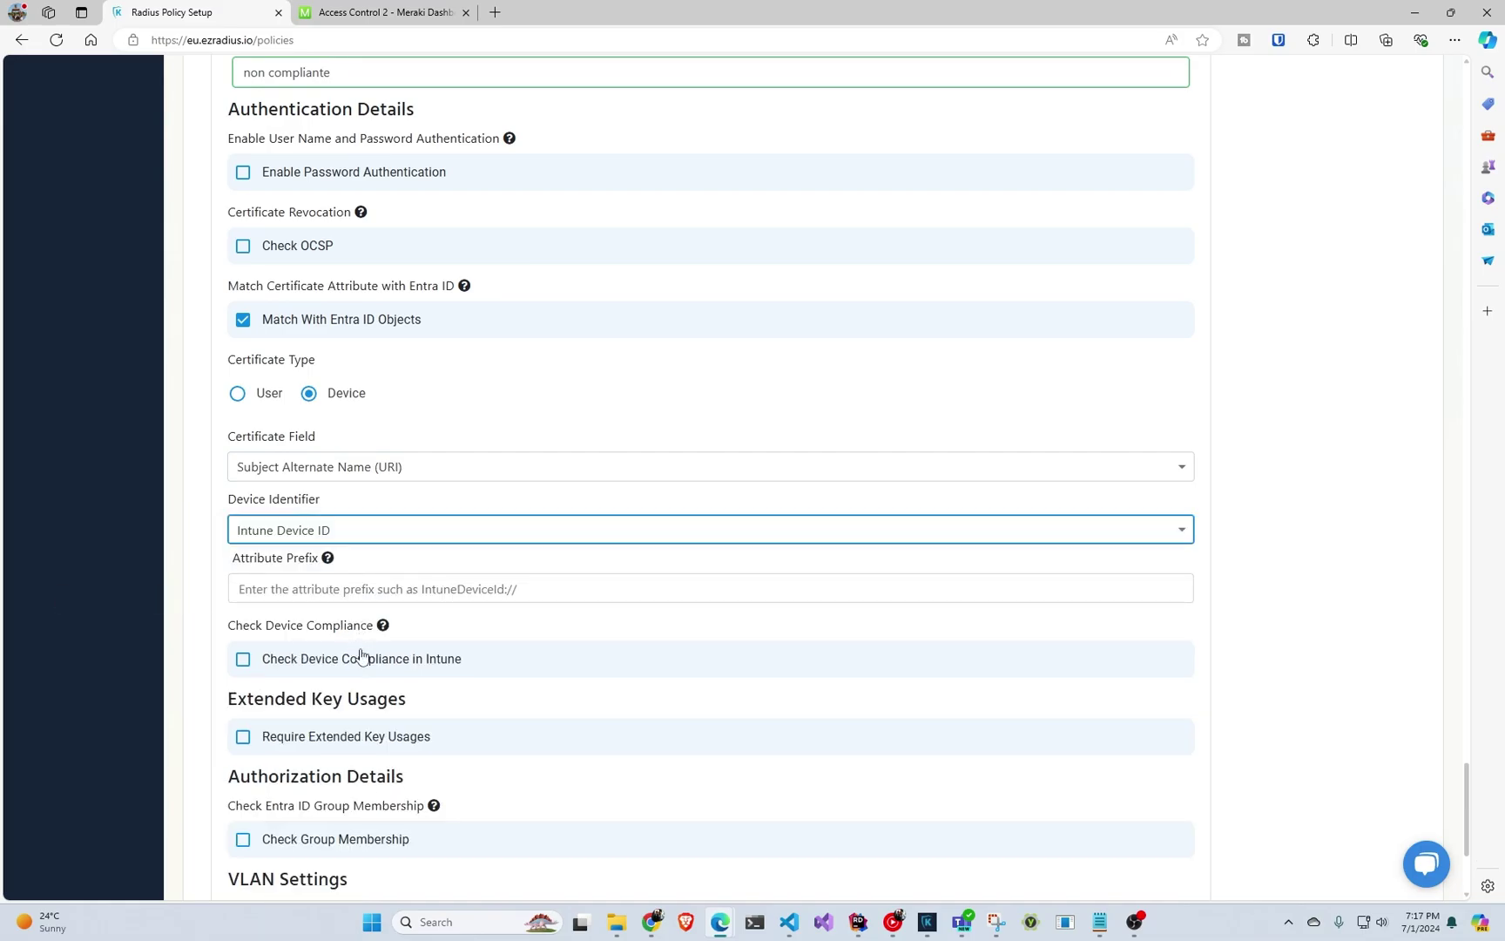
scroll(361, 657, "down", 3)
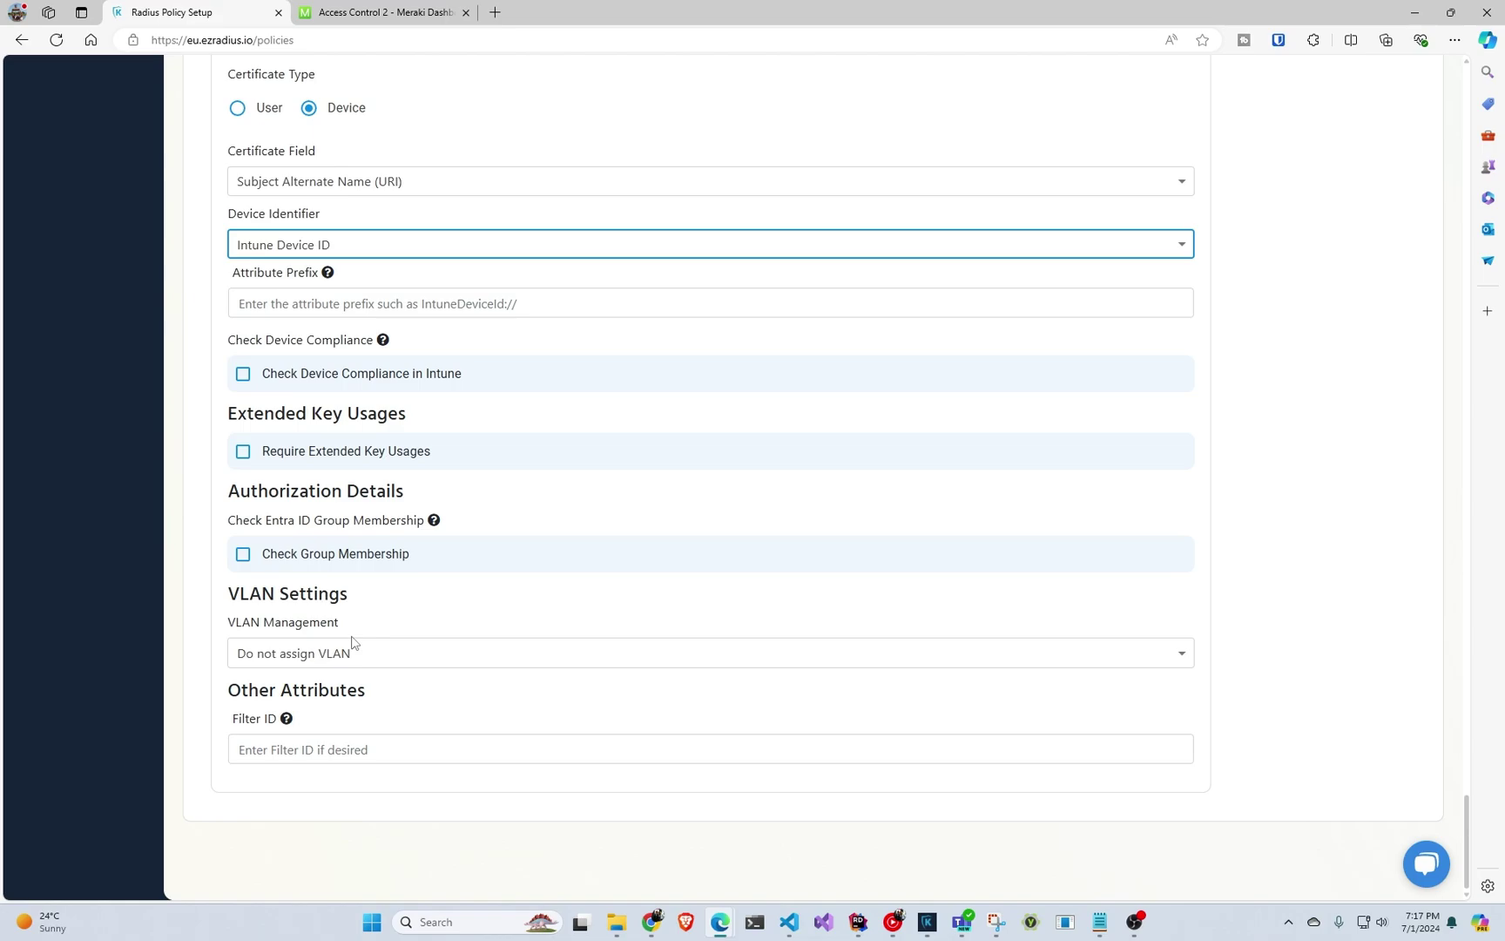
Leave the group membership check off and set the Filter ID to nocompliante.
scroll(409, 689, "up", 5)
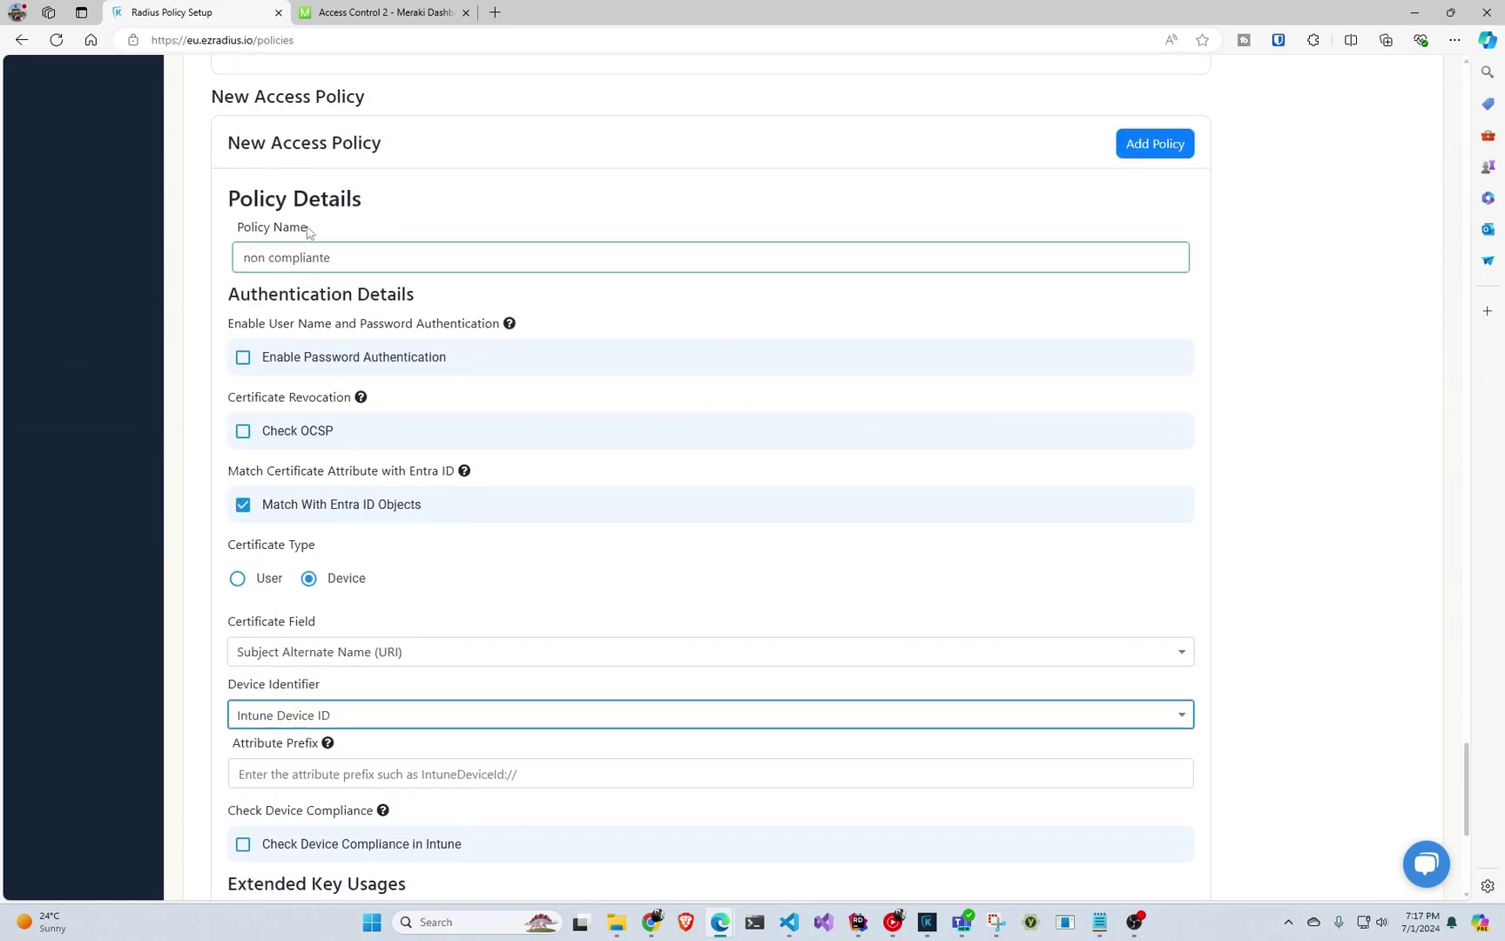
scroll(380, 333, "up", 7)
left_click(353, 461)
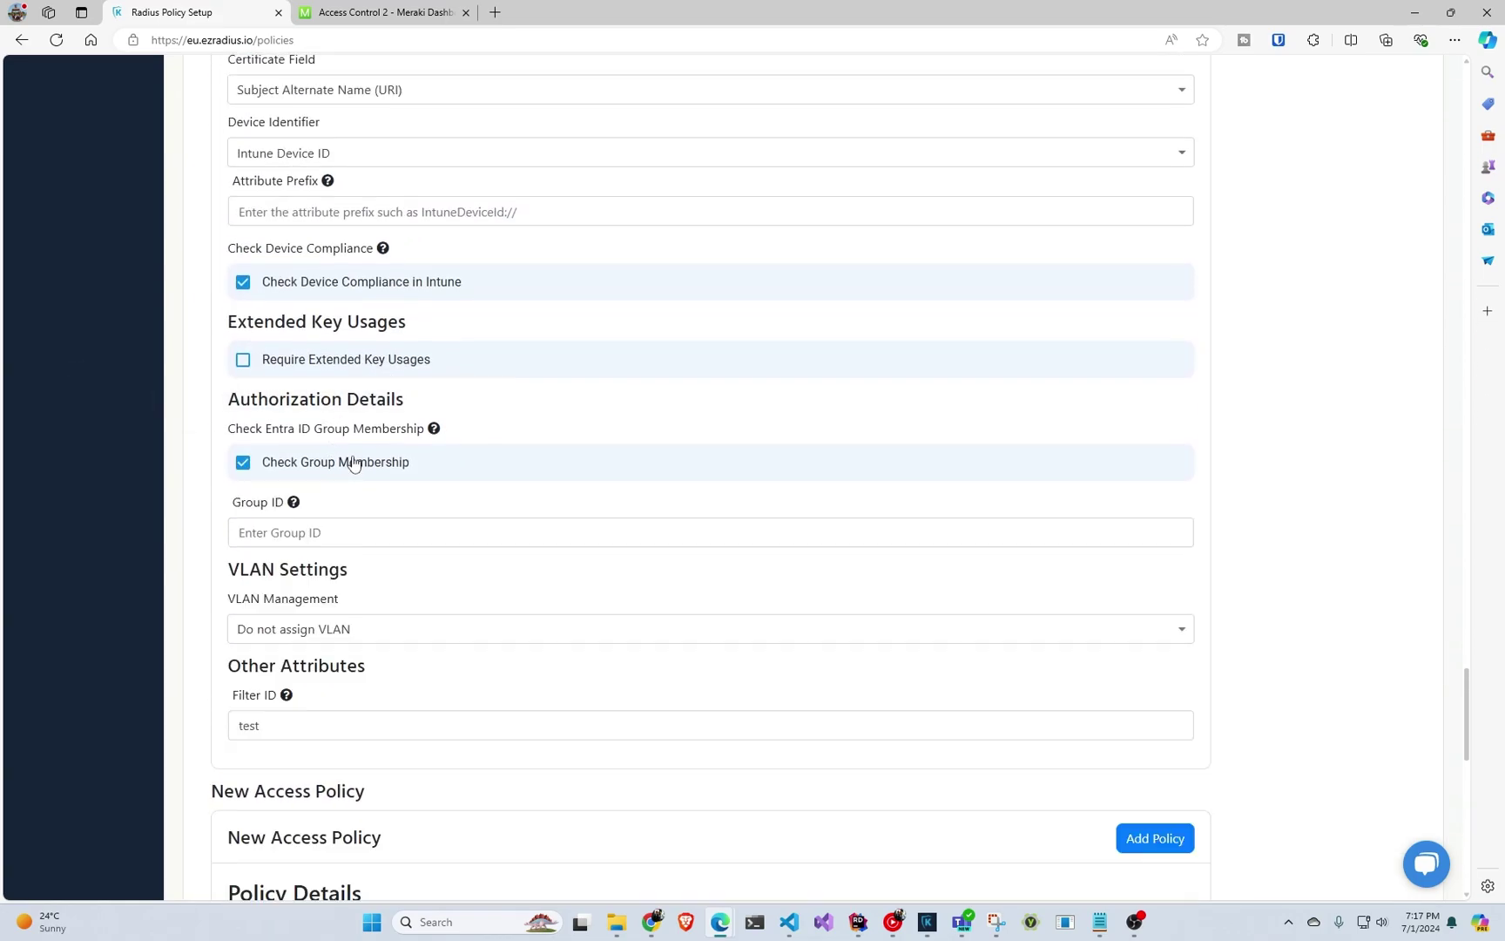
left_click(334, 529)
left_click(337, 617)
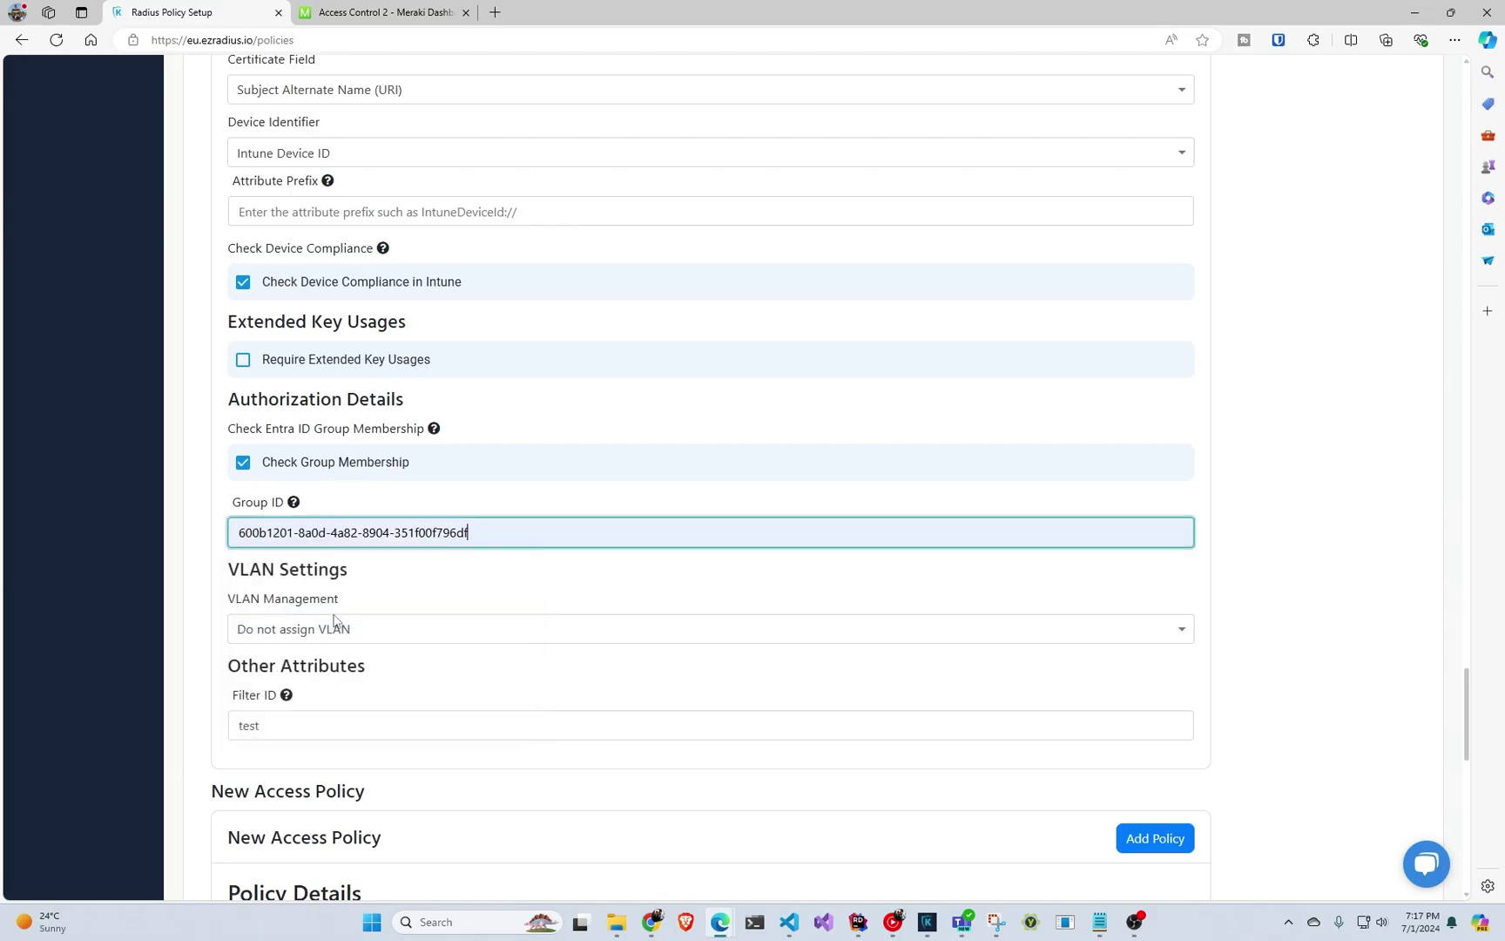
left_click(372, 462)
scroll(372, 518, "down", 8)
scroll(366, 544, "down", 4)
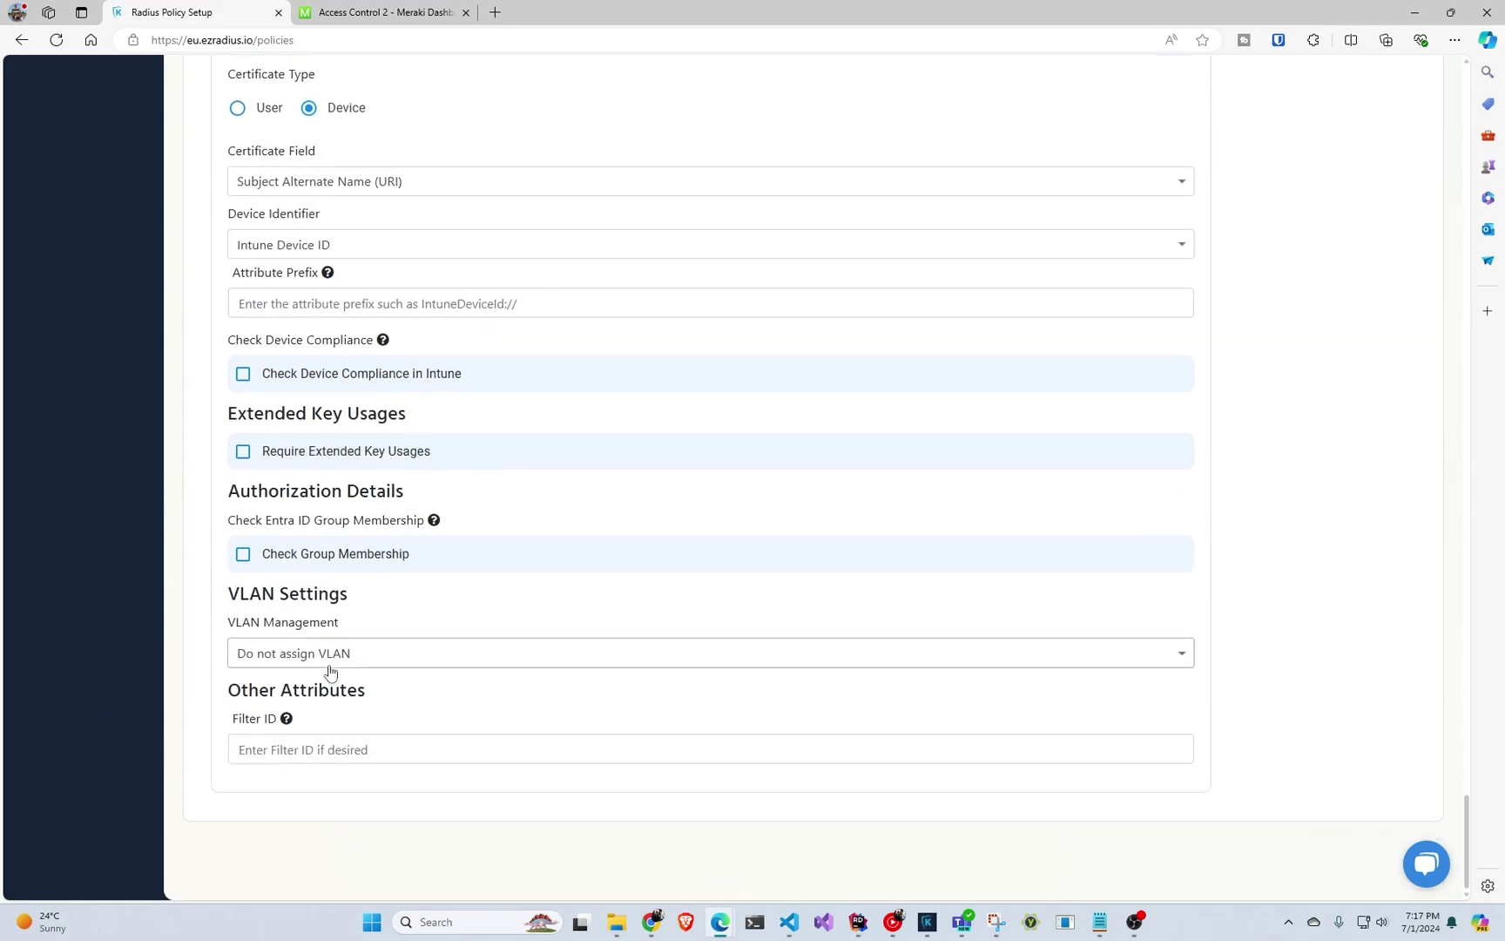
left_click(309, 750)
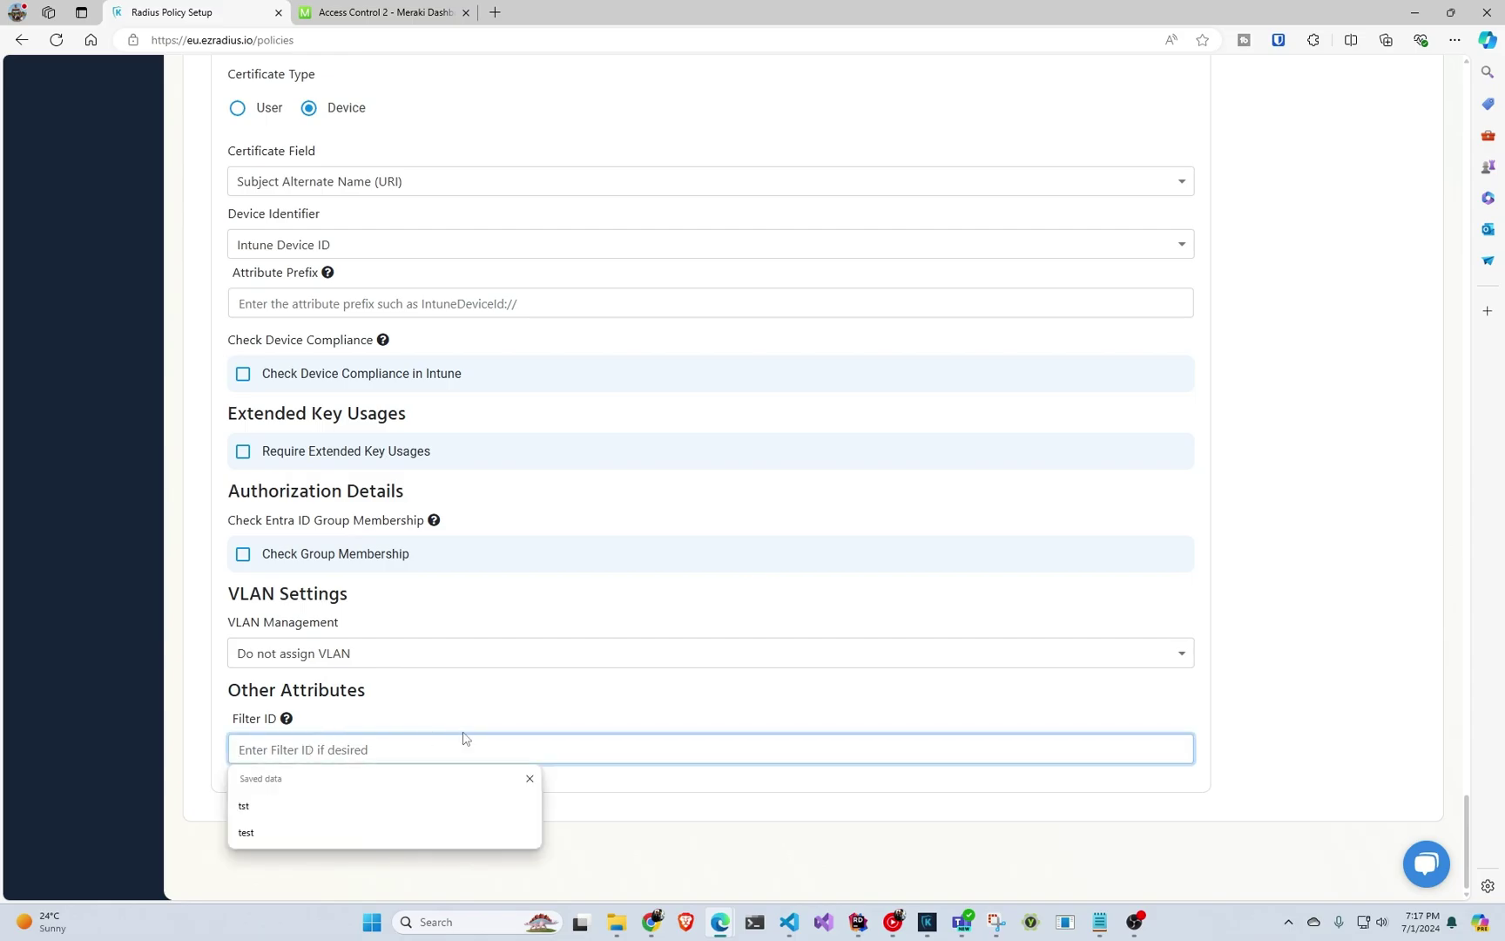
type("nocom")
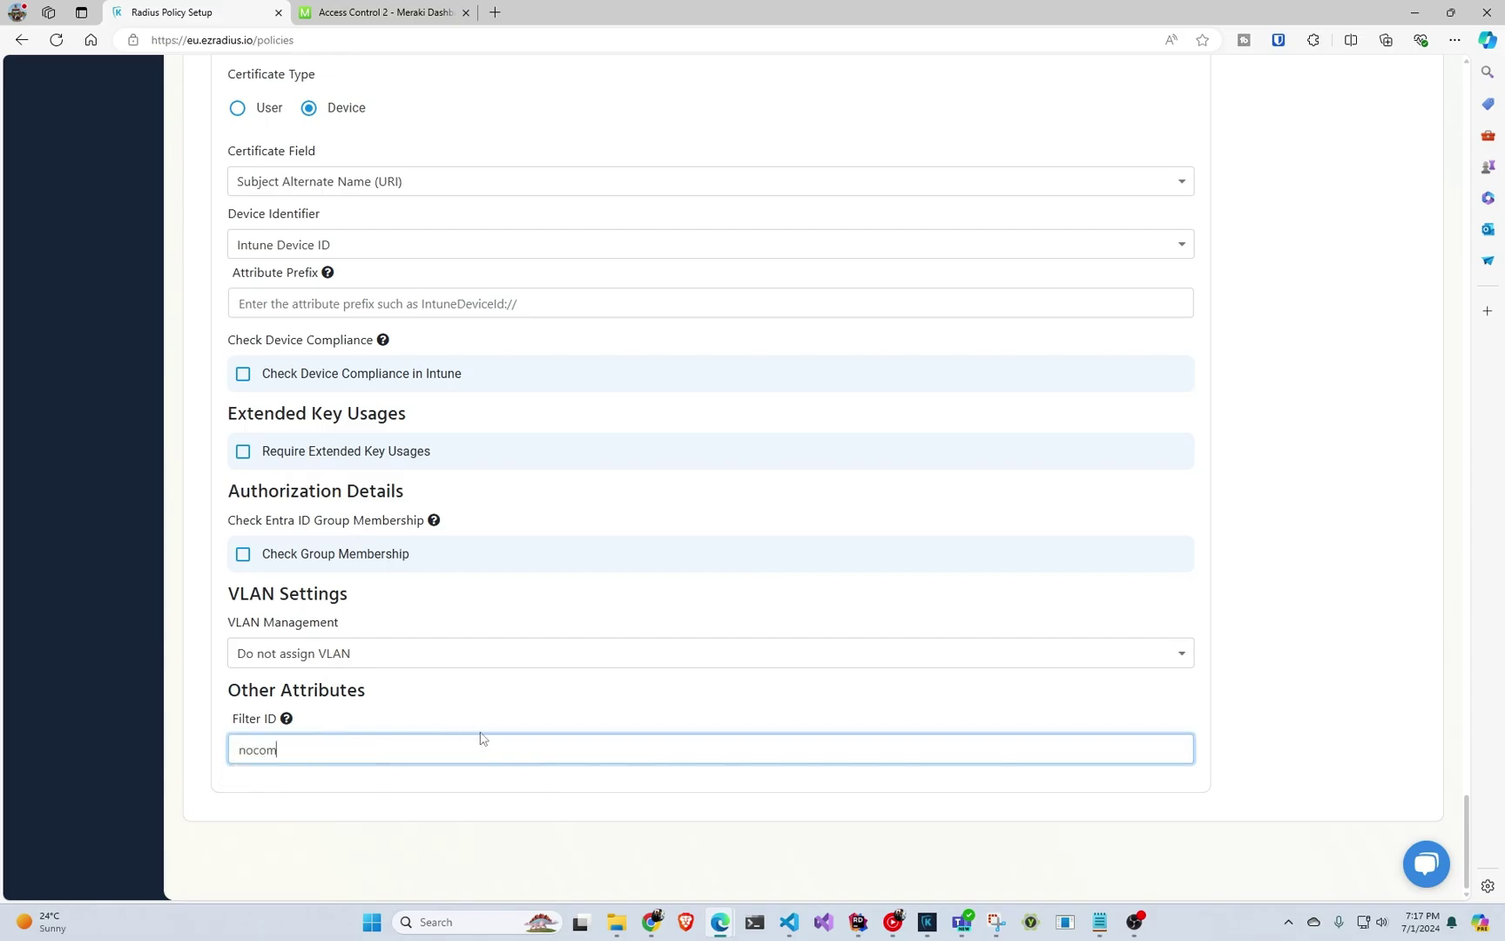
type("pliante")
scroll(1147, 609, "up", 6)
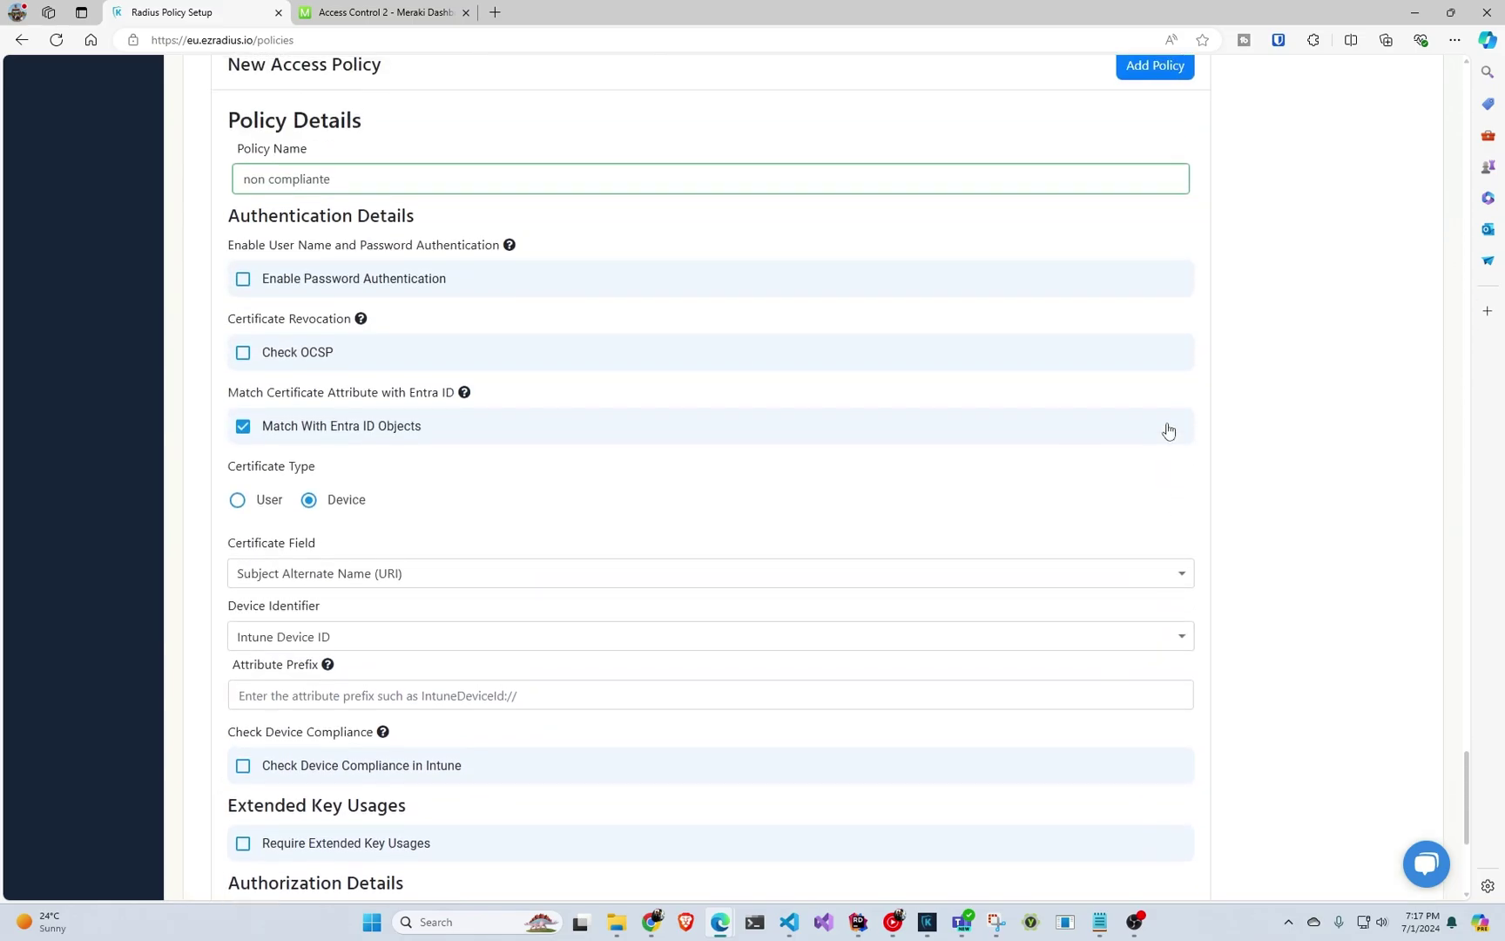
Save the non compliante policy and create the meraki policy, dismissing the save-password prompt.
left_click(1156, 228)
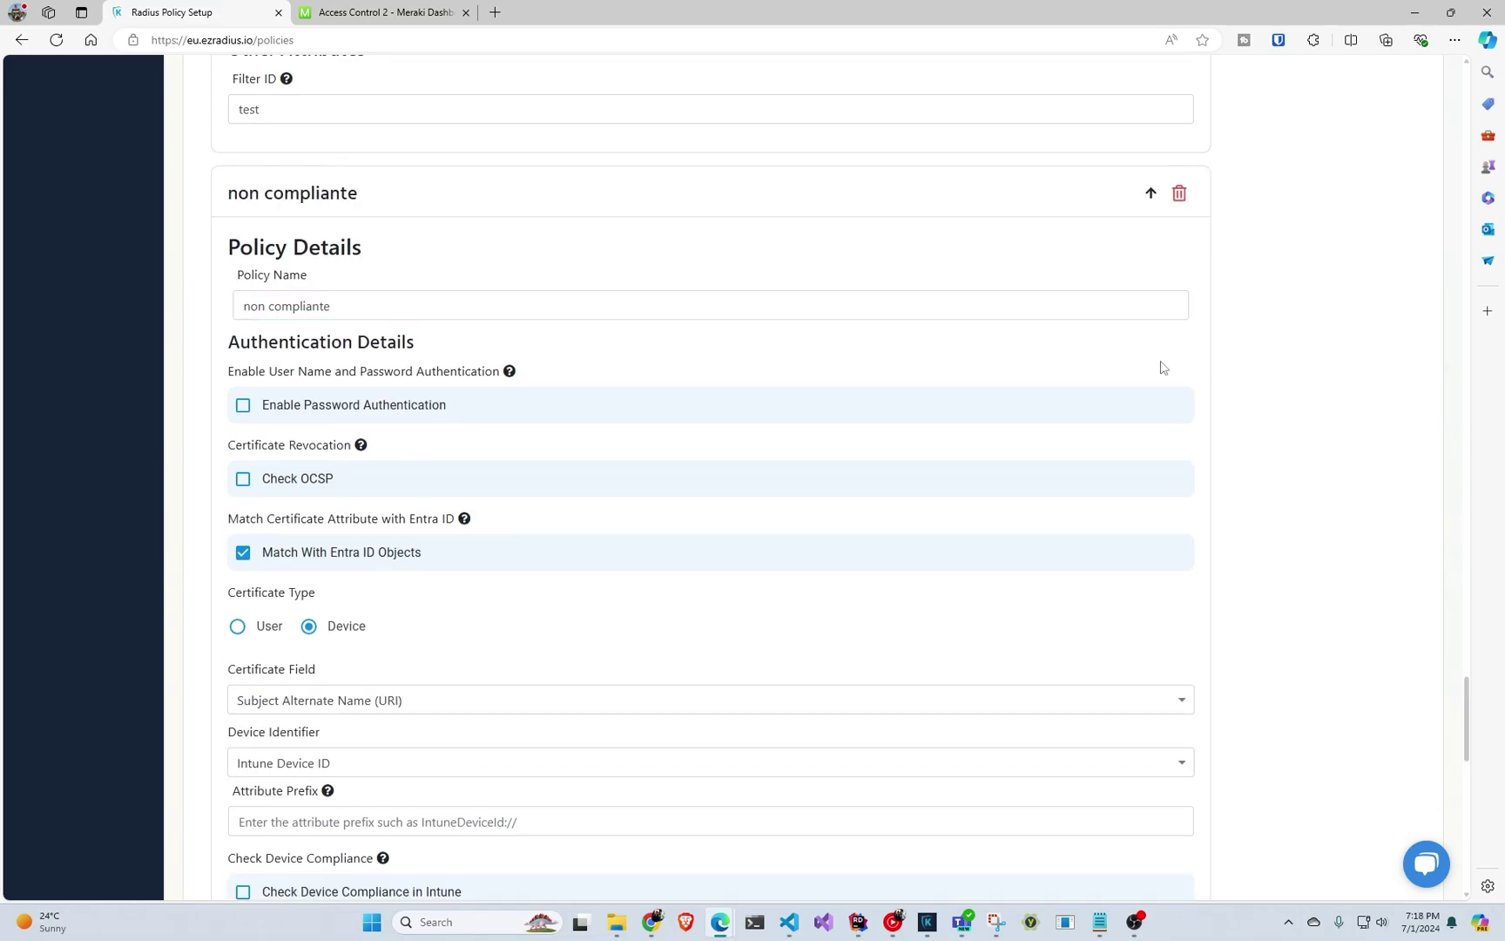
scroll(1160, 367, "up", 11)
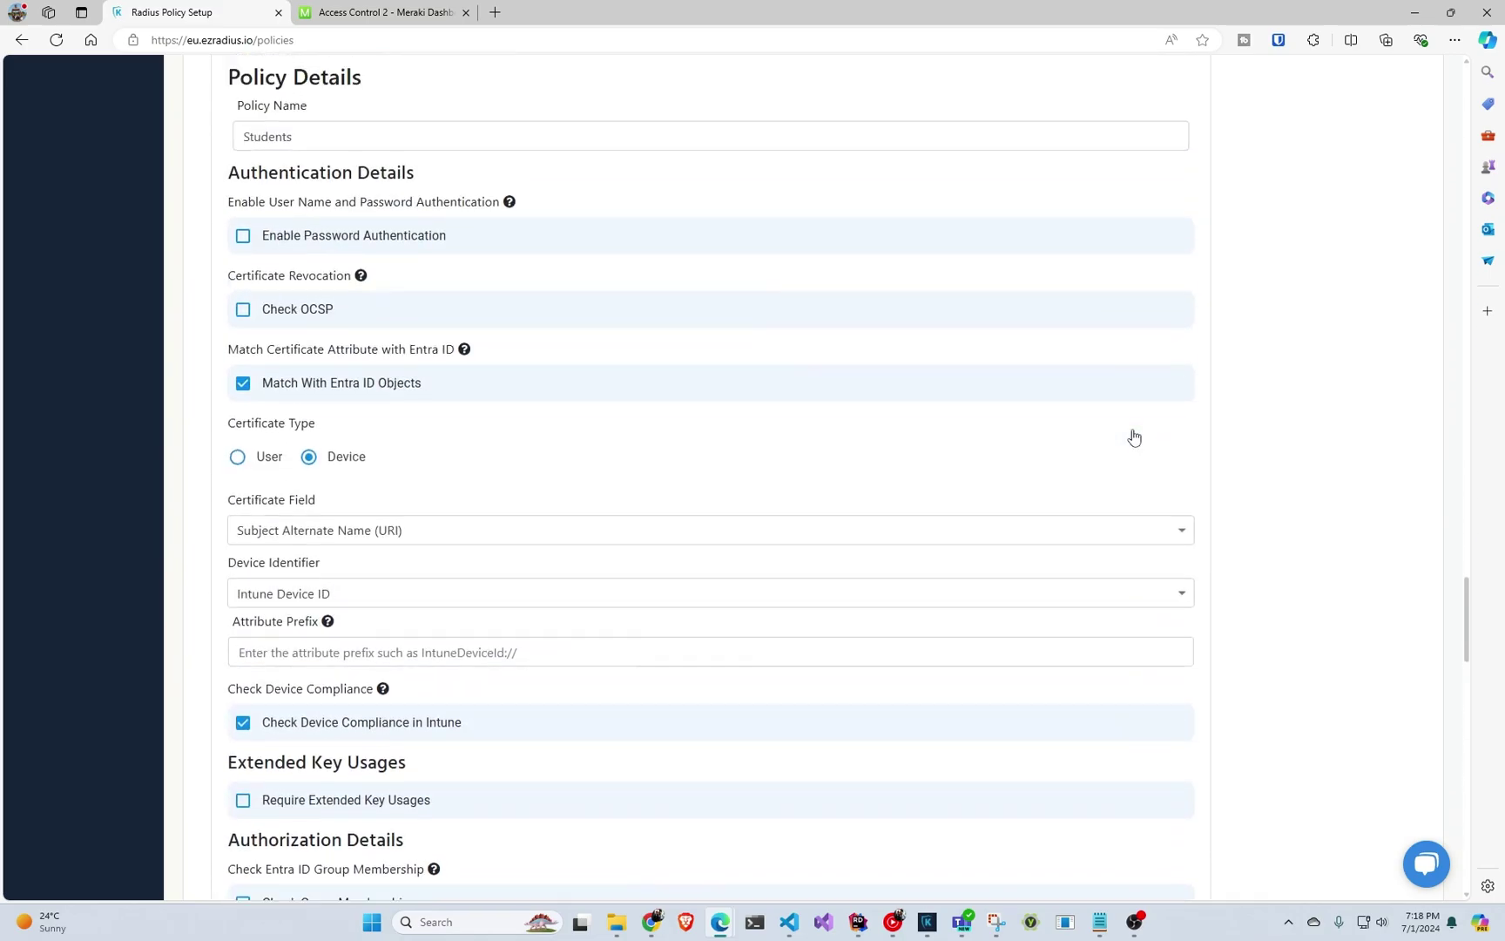
scroll(1134, 437, "up", 4)
scroll(1137, 431, "up", 15)
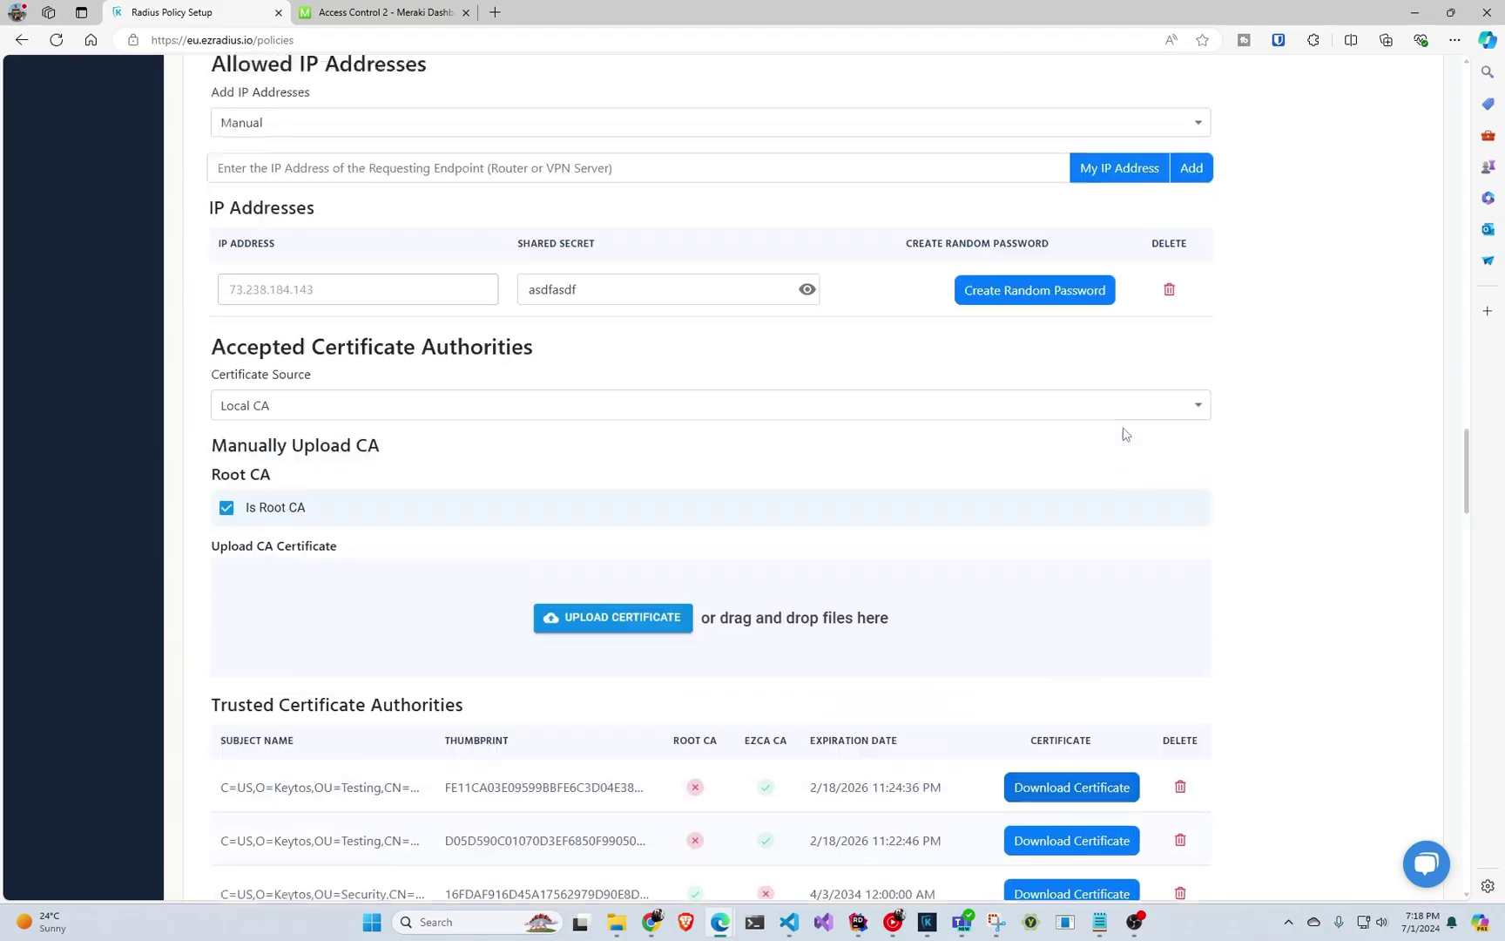
left_click(1378, 485)
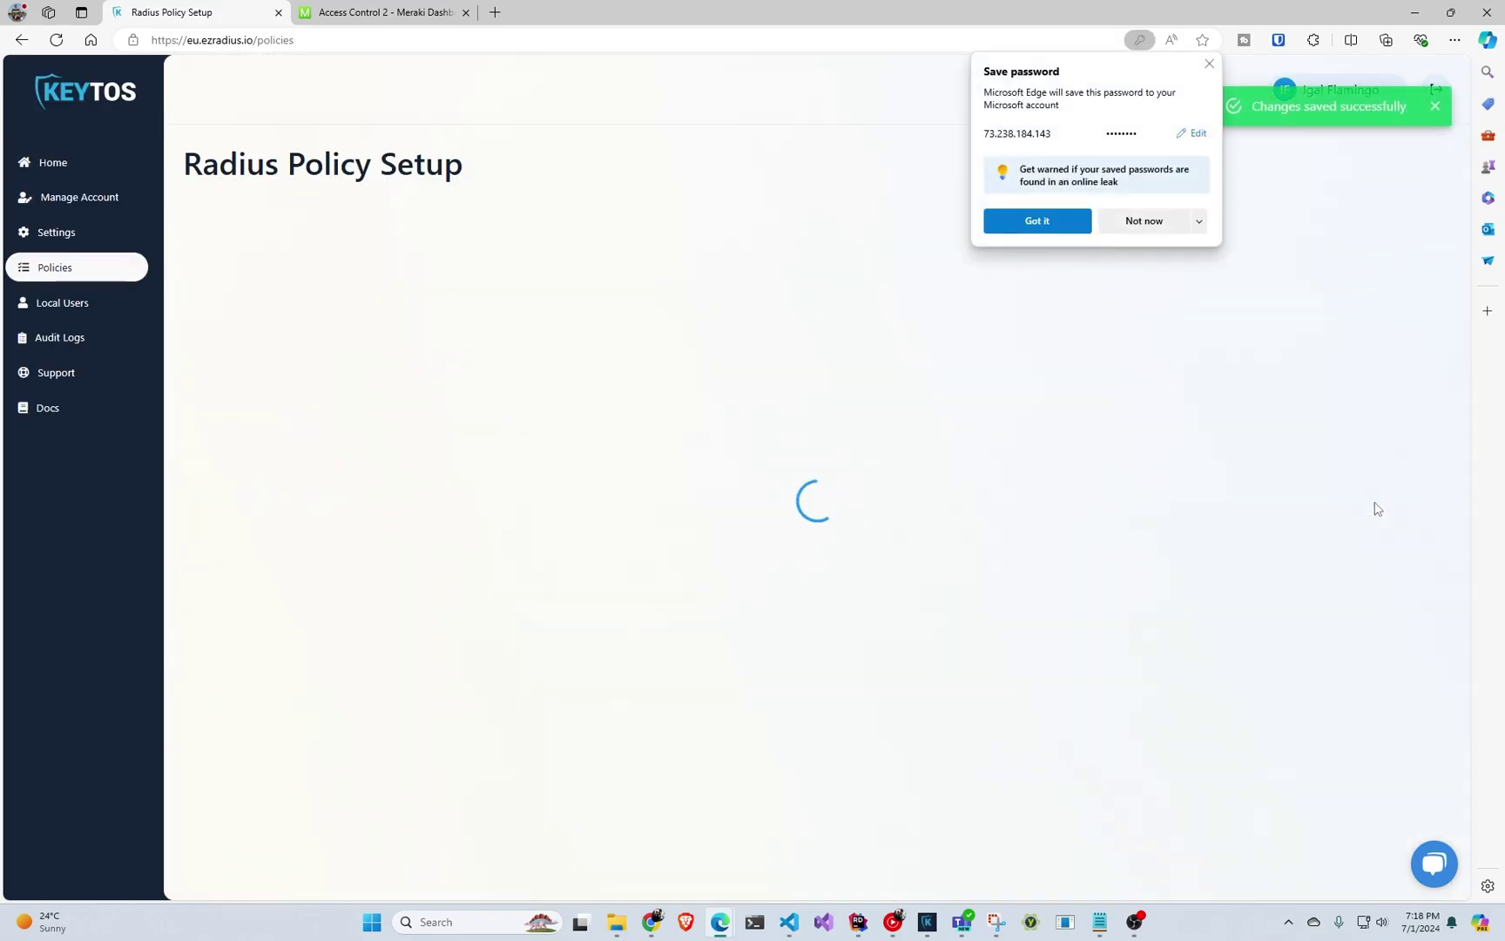
left_click(1209, 64)
Add a blank RADIUS server entry in the Meraki dashboard.
scroll(1015, 303, "down", 1)
scroll(1019, 303, "down", 3)
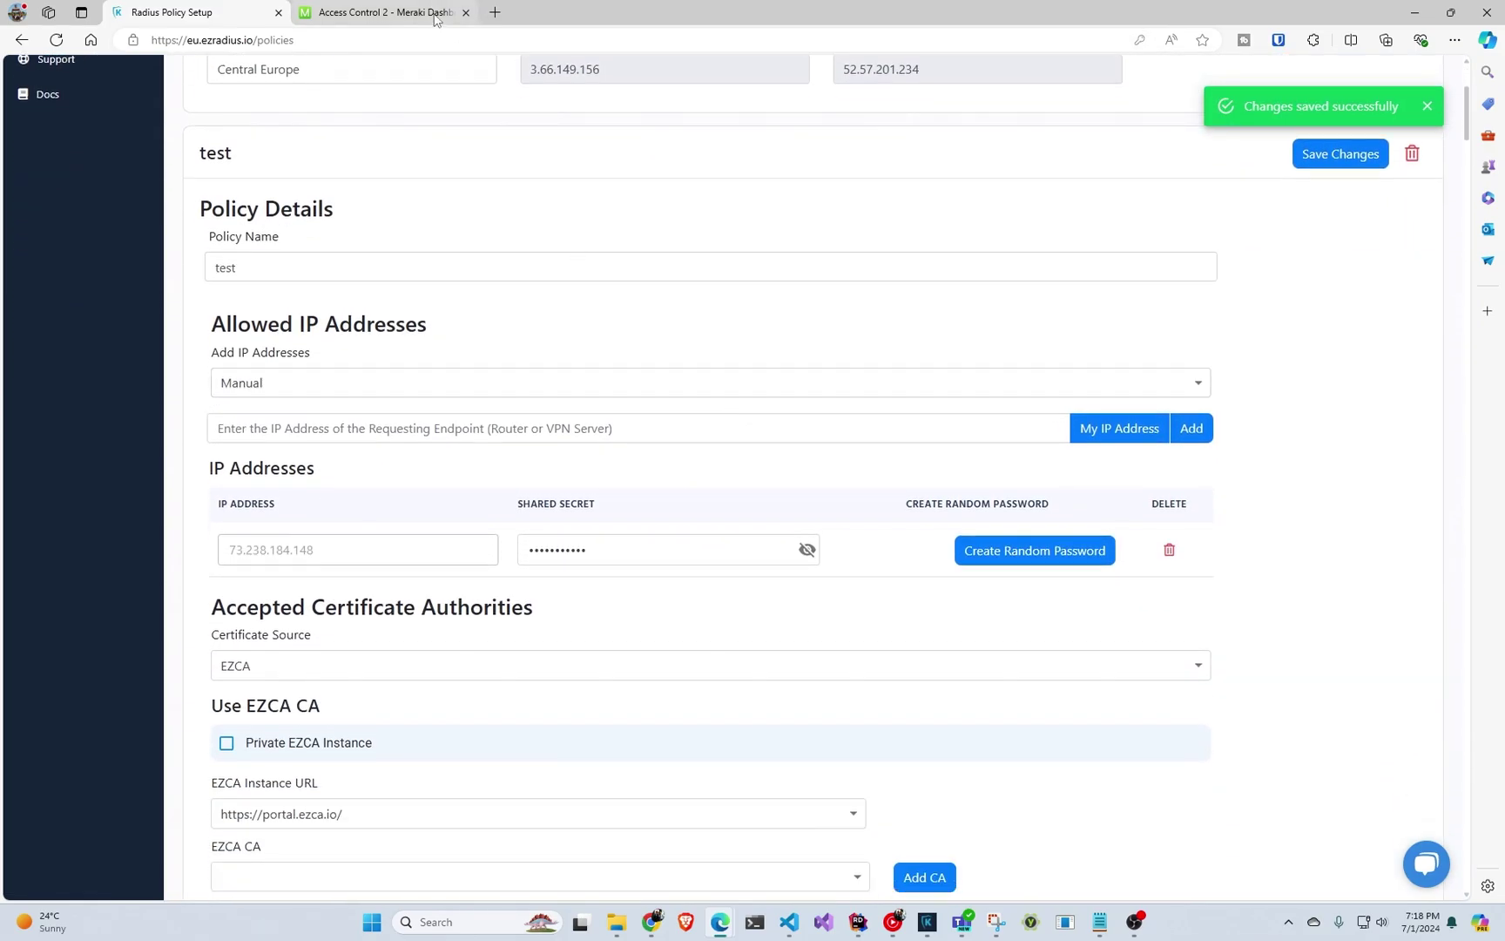
left_click(384, 13)
left_click(277, 481)
left_click(191, 12)
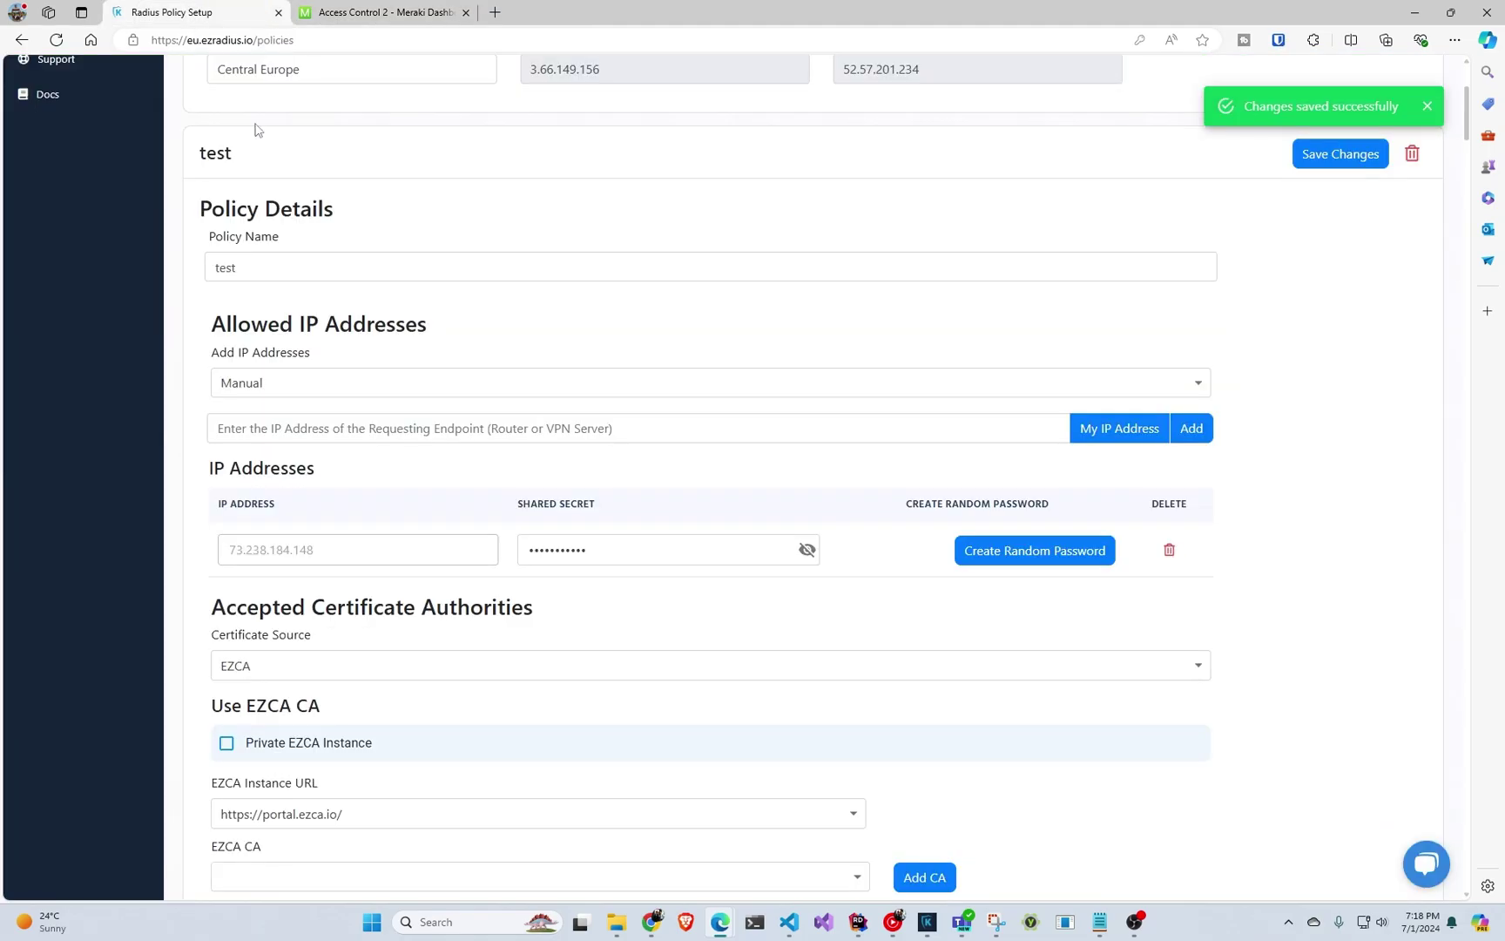
scroll(348, 209, "up", 2)
Copy the EZRADIUS IP 3.66.149.156 into the new RADIUS server's host field.
double_click(584, 226)
key("ctrl+c")
left_click(365, 14)
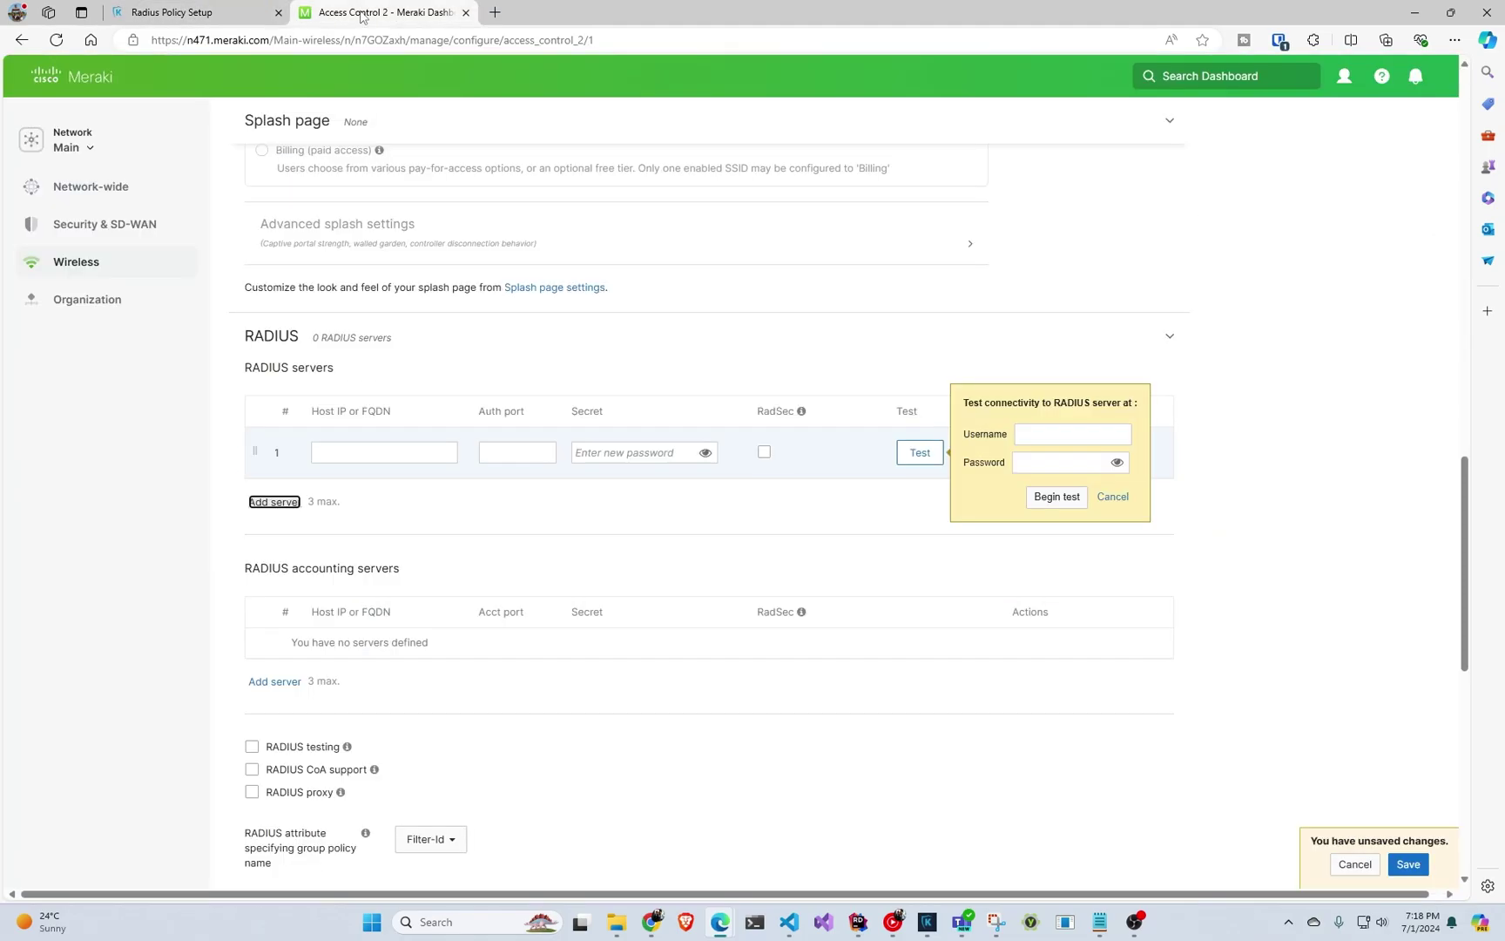
left_click(381, 444)
key("ctrl+v")
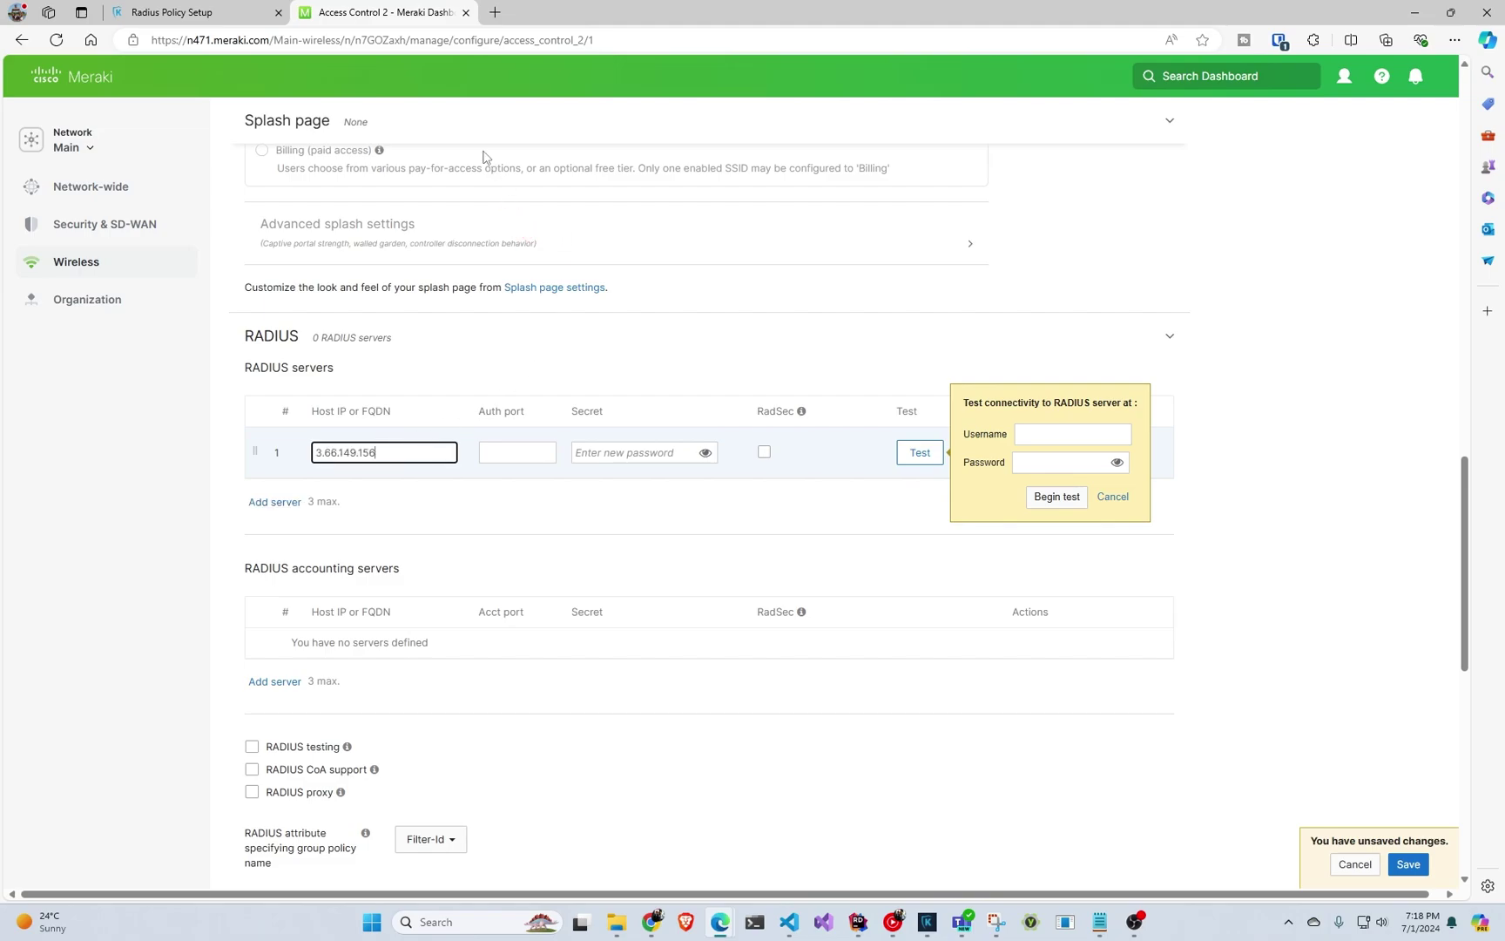
left_click(501, 447)
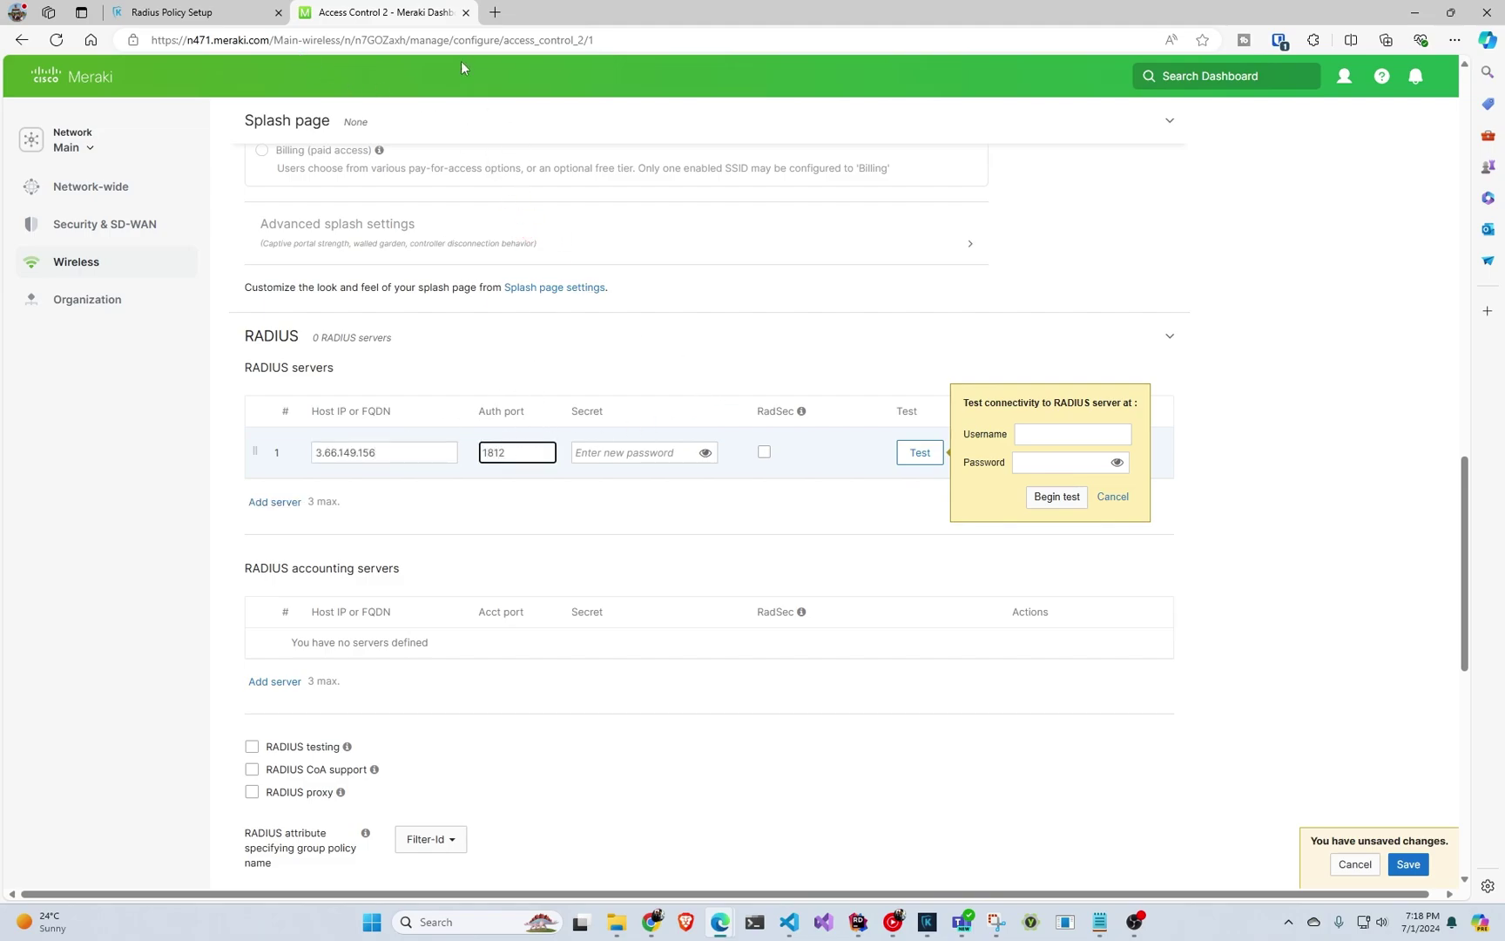
Paste the EZRADIUS shared secret, dismiss the connectivity test, and confirm the server entry.
left_click(174, 12)
scroll(432, 386, "down", 5)
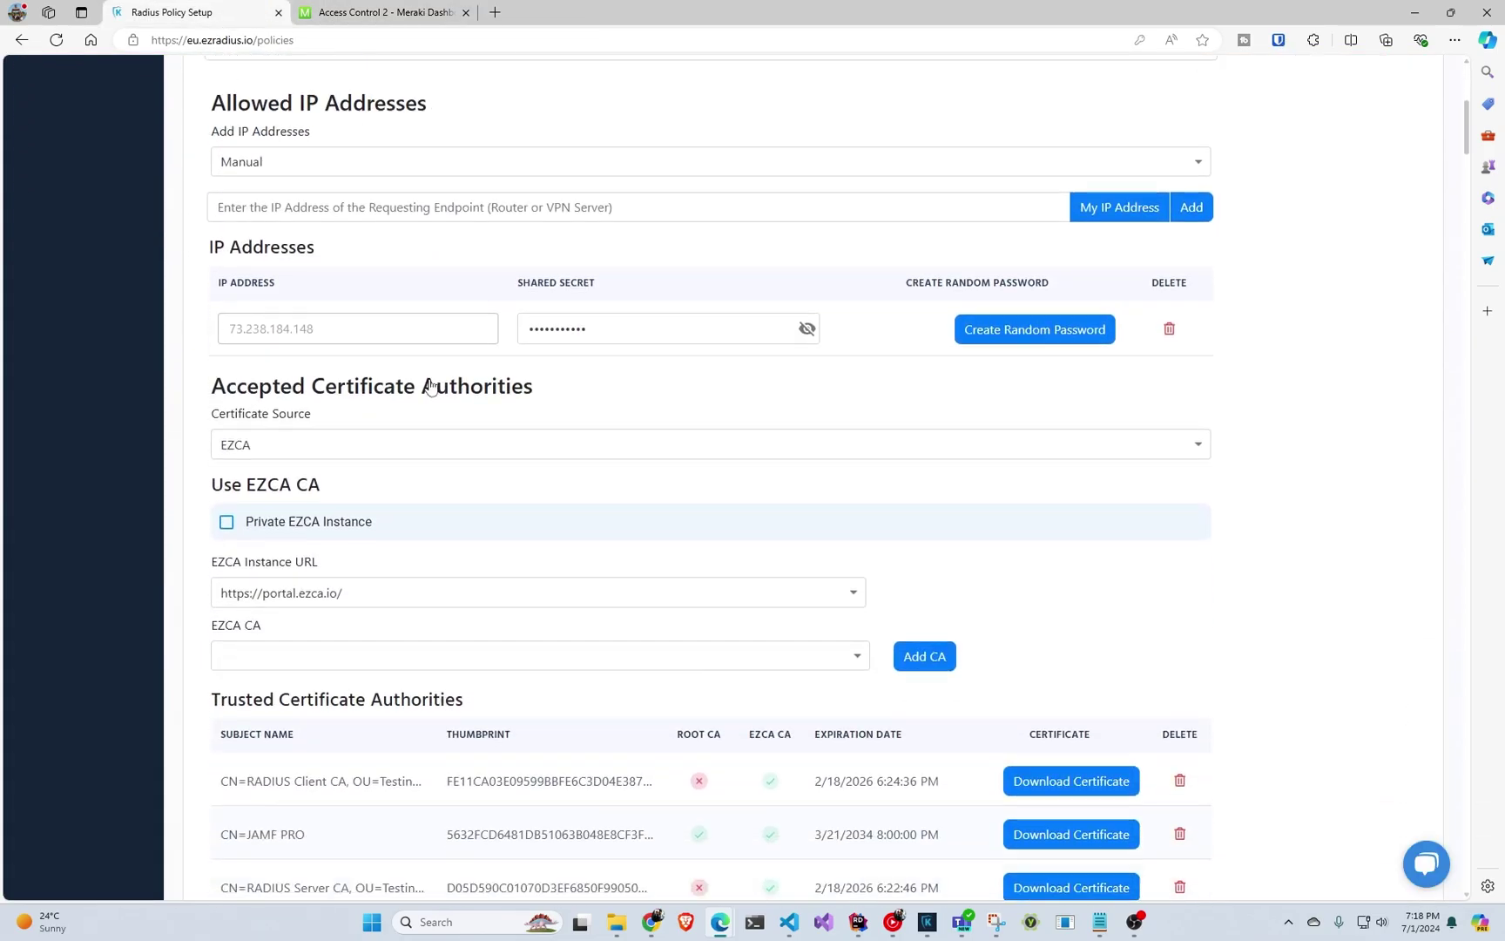
scroll(431, 362, "up", 5)
scroll(425, 361, "down", 15)
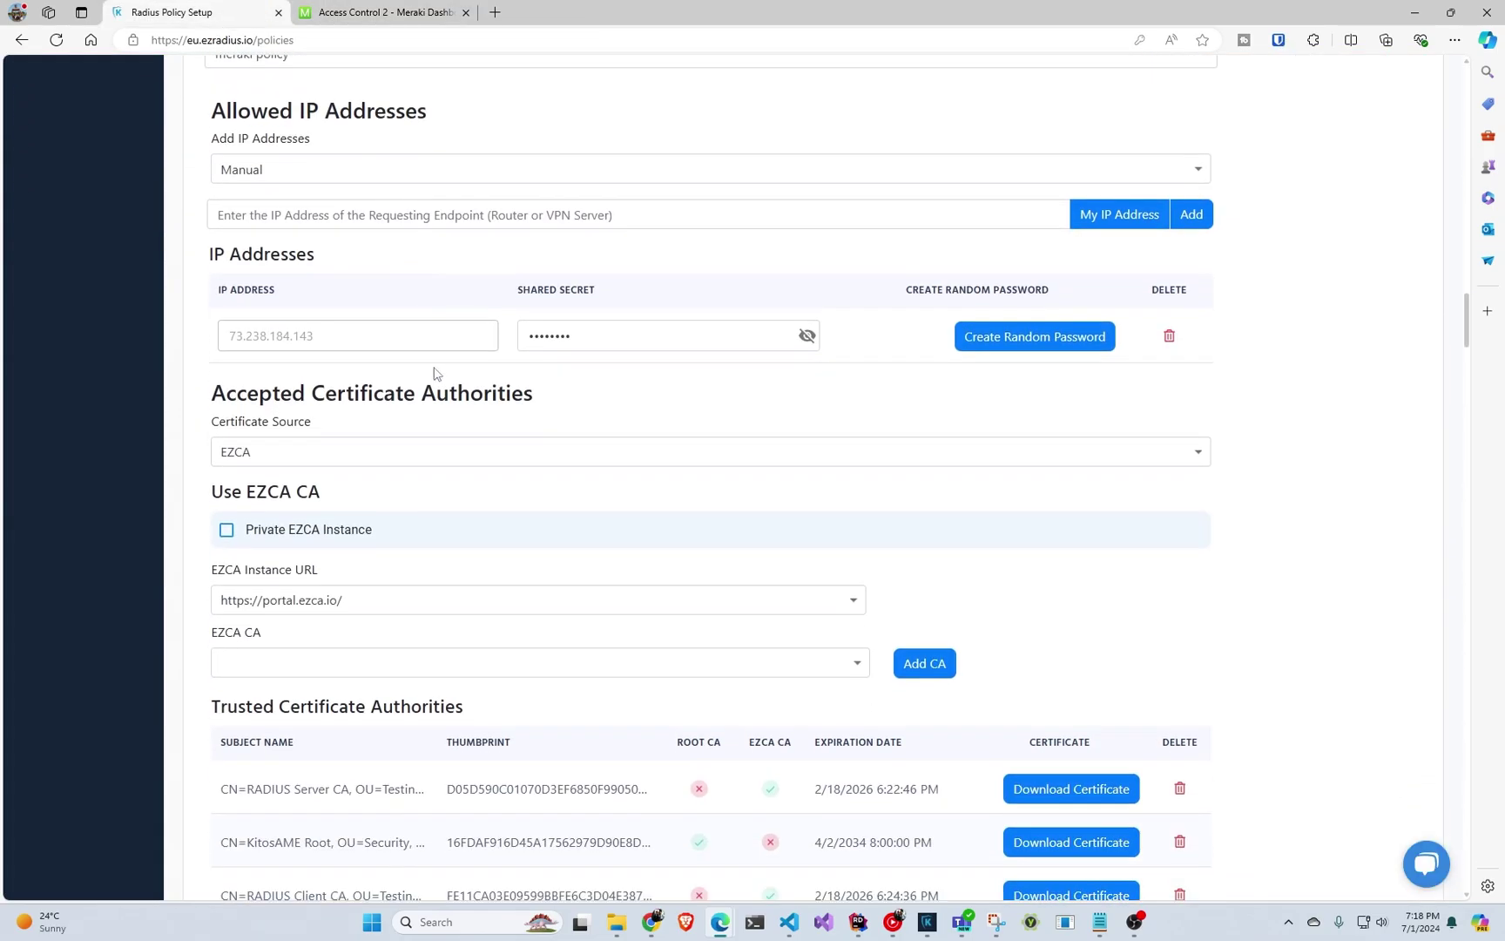
left_click(803, 337)
double_click(728, 336)
left_click(365, 14)
left_click(629, 446)
key("ctrl+v")
left_click(1206, 380)
left_click(1113, 498)
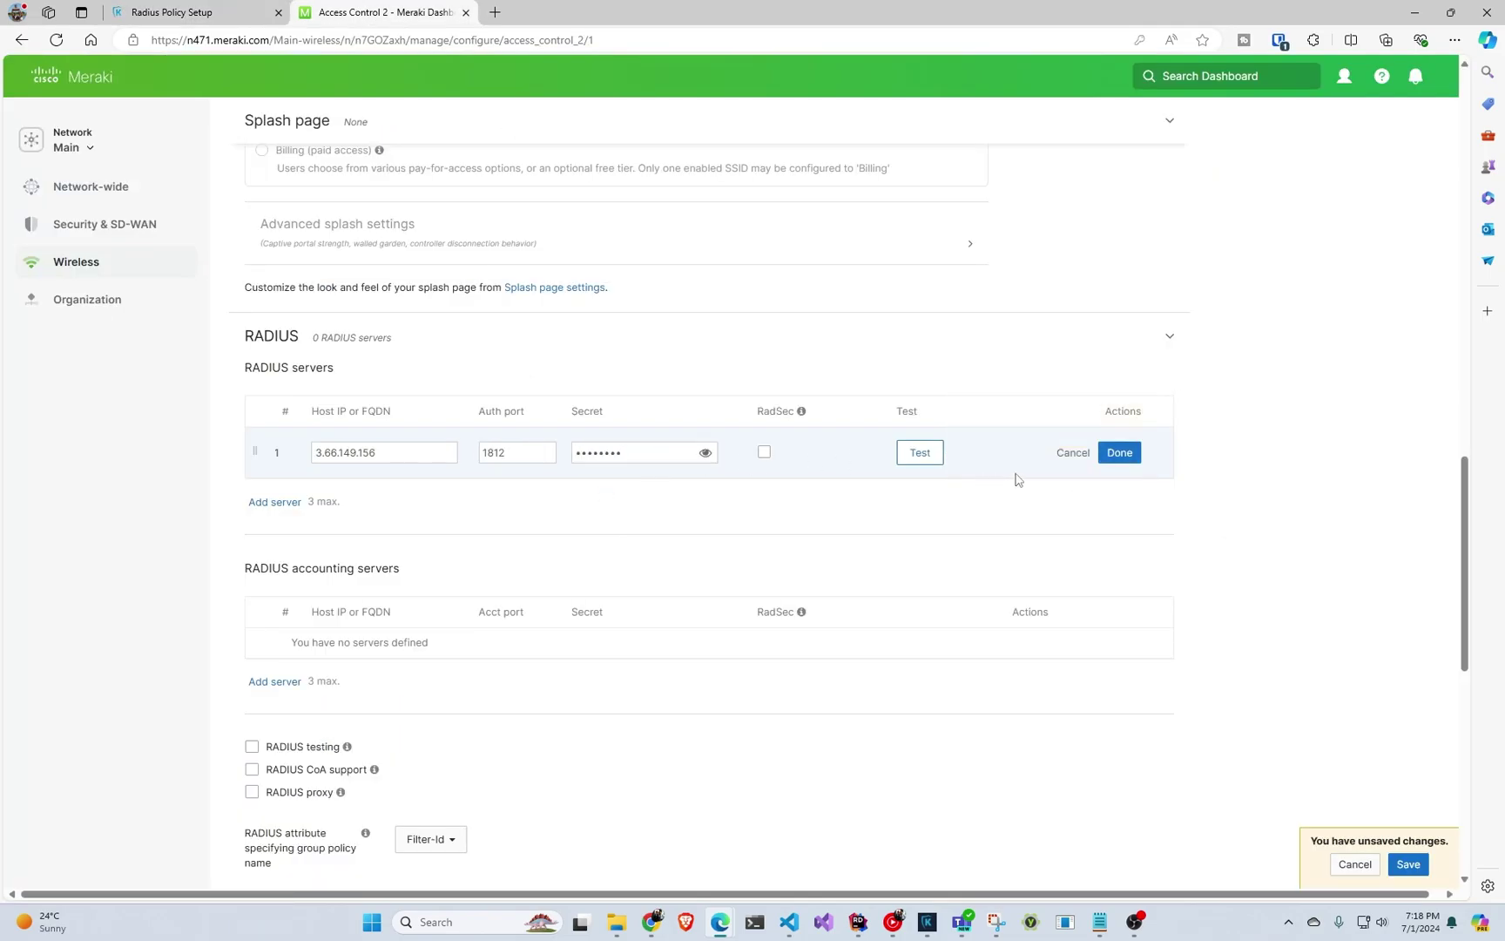
left_click(1122, 454)
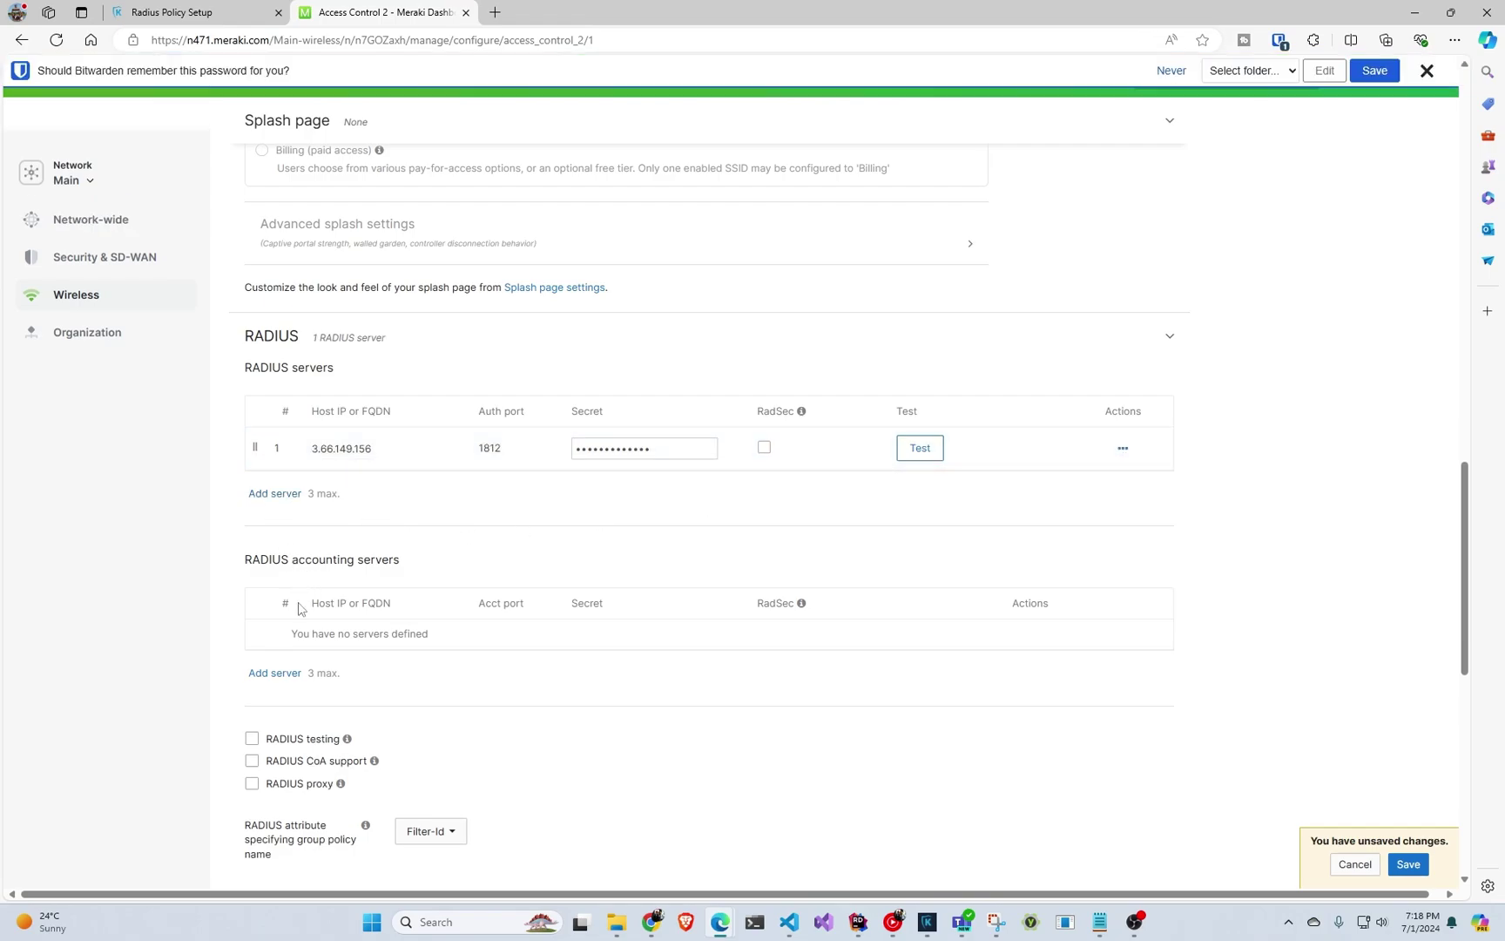
Add an accounting server at 3.66.149.156 on port 1813 with the shared secret.
left_click(277, 673)
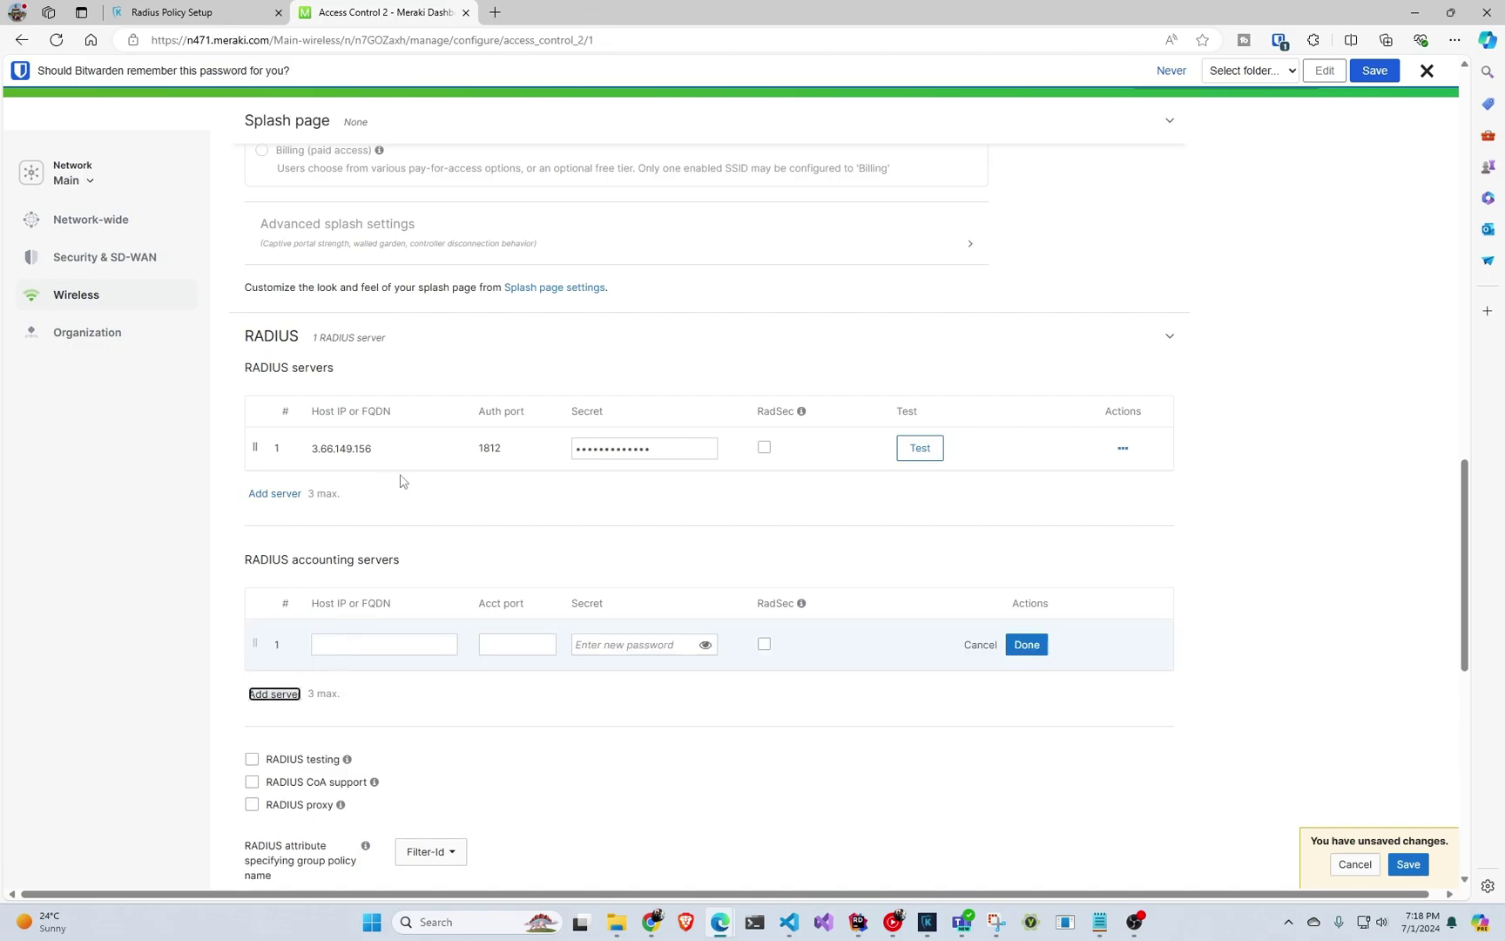
left_click(616, 645)
key("ctrl+v")
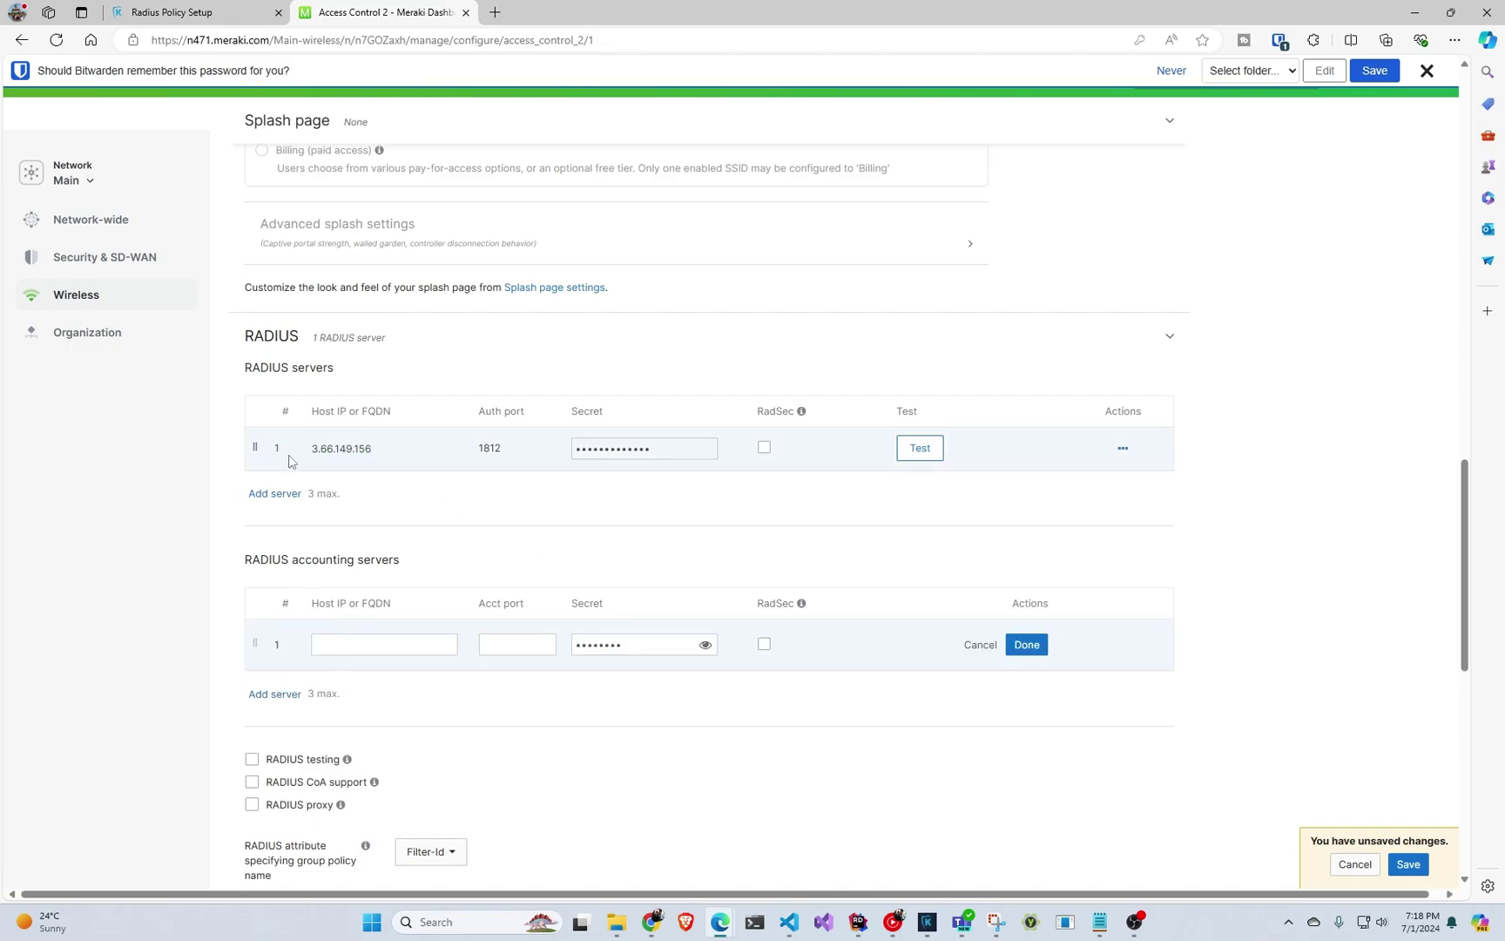
left_click_drag(305, 448, 370, 451)
key("ctrl+c")
left_click(387, 645)
key("ctrl+v")
left_click(497, 646)
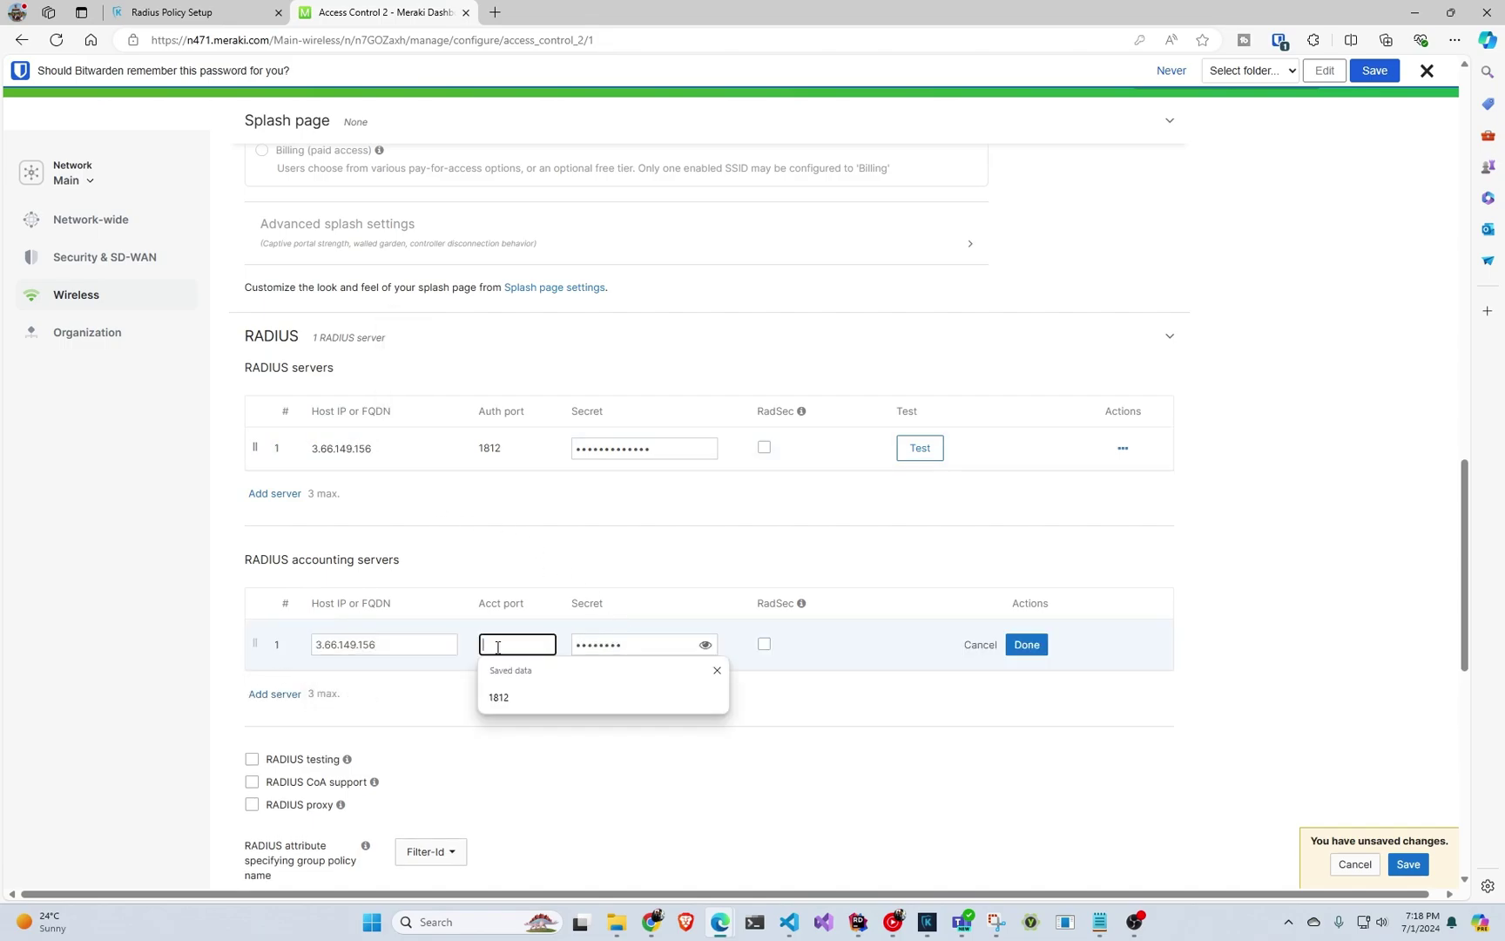
type("1813")
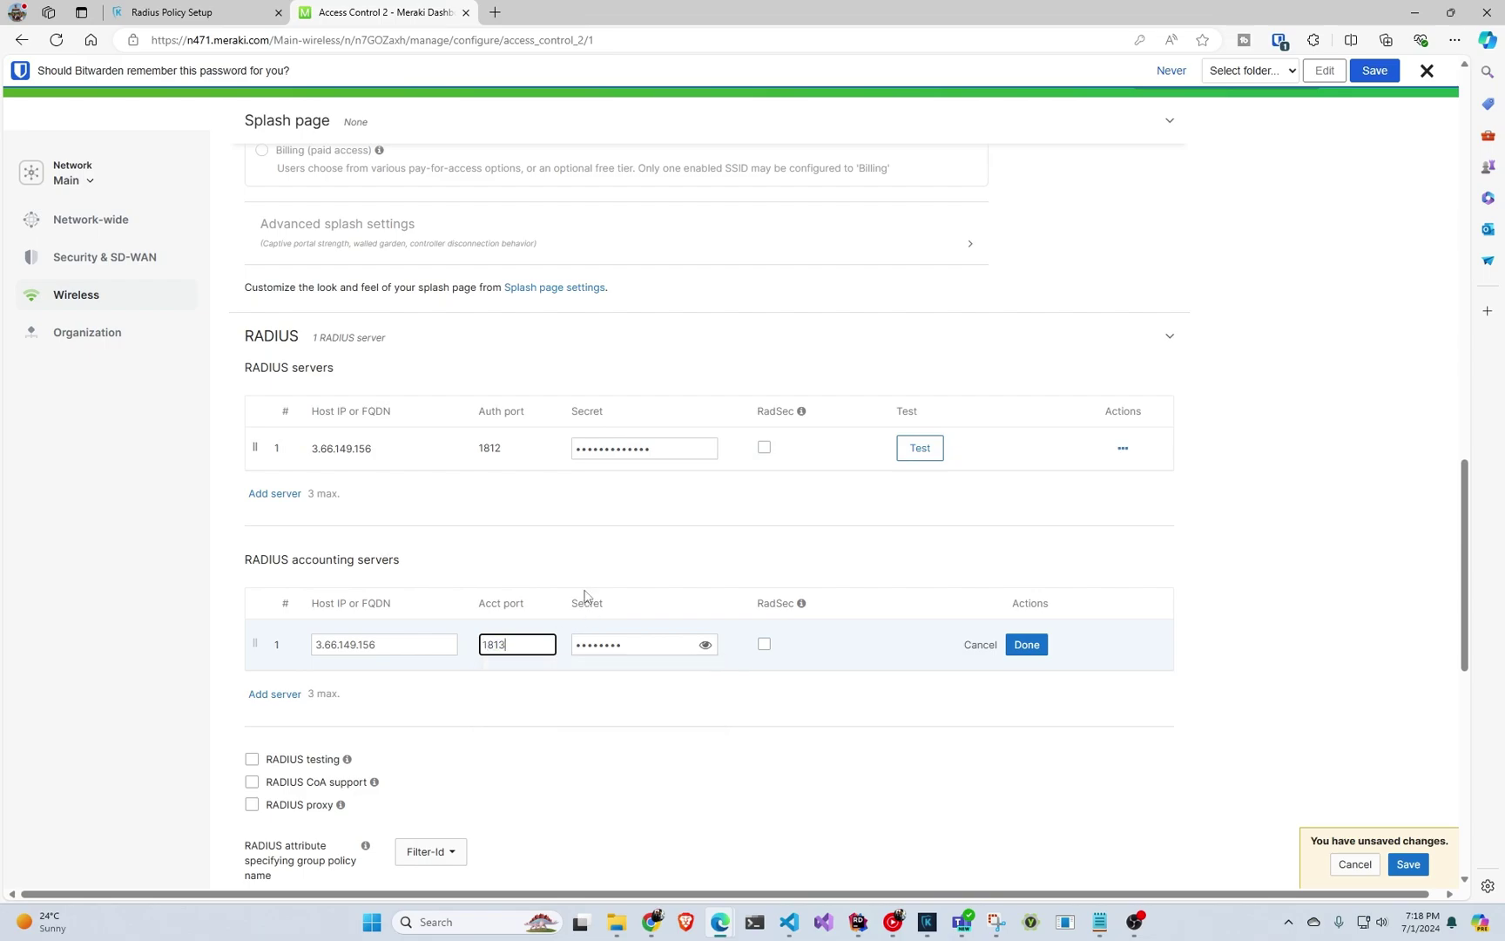
left_click(1028, 646)
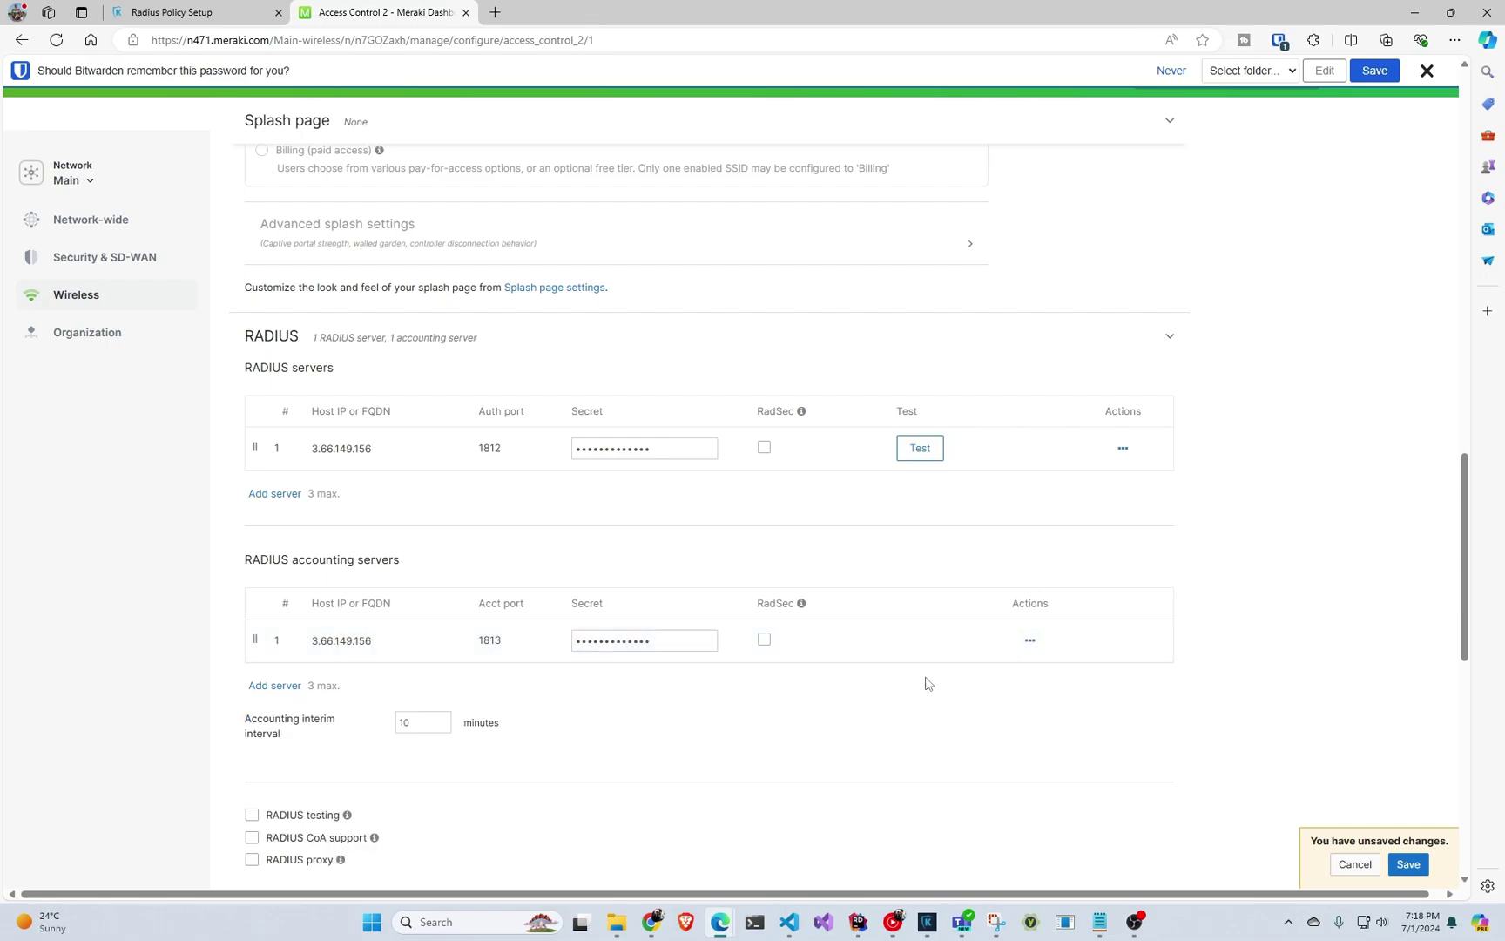
Save the SSID access control settings and go to portal.ezca.io in a new tab.
scroll(800, 724, "down", 5)
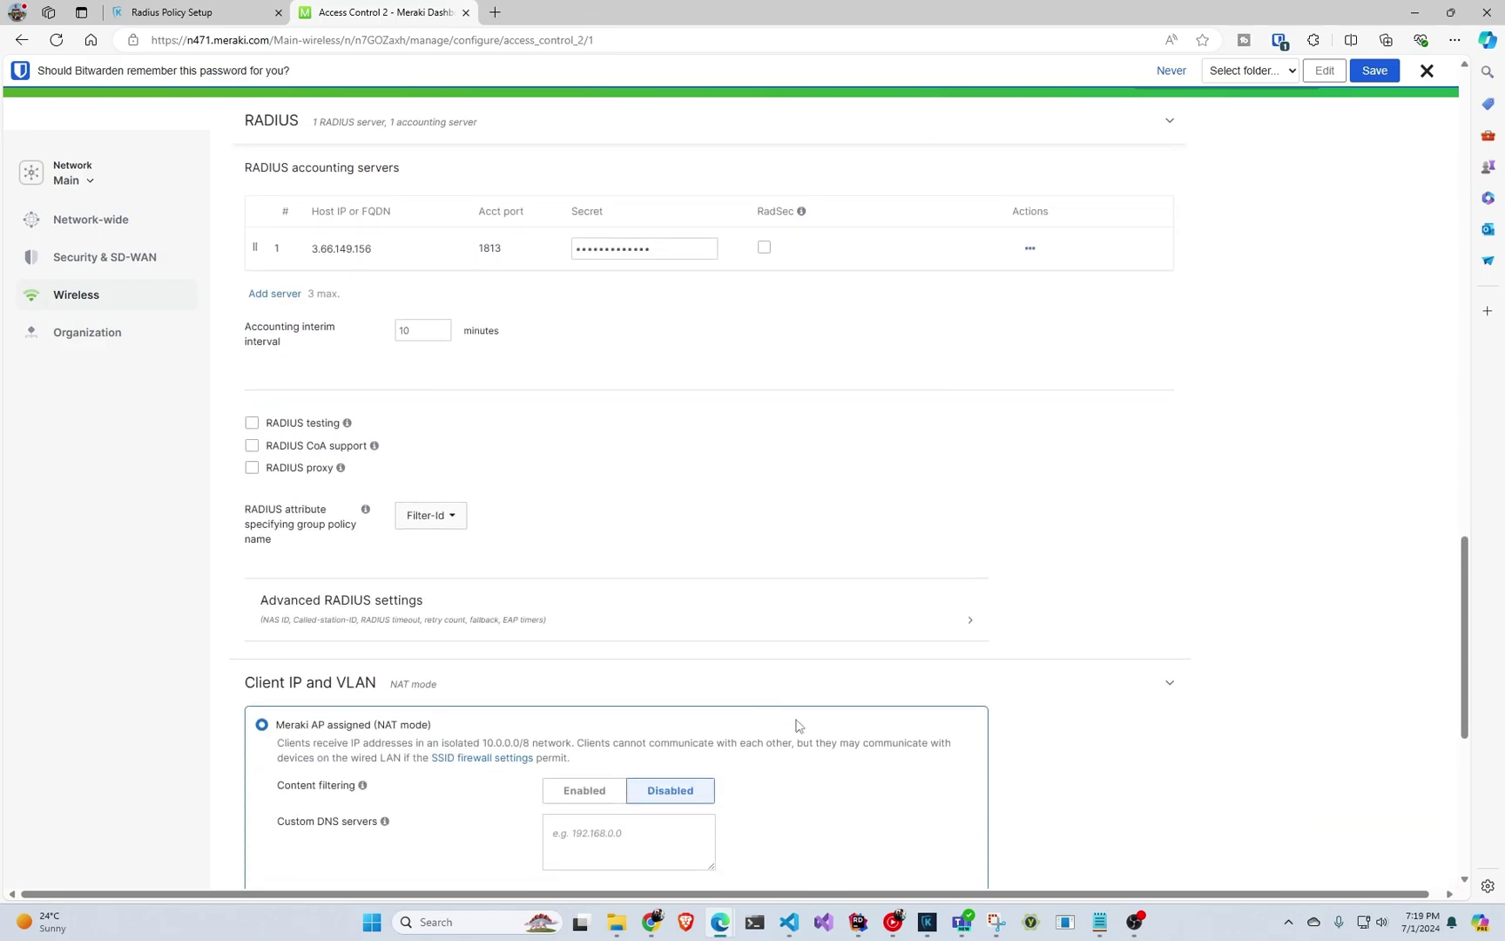
scroll(789, 724, "down", 2)
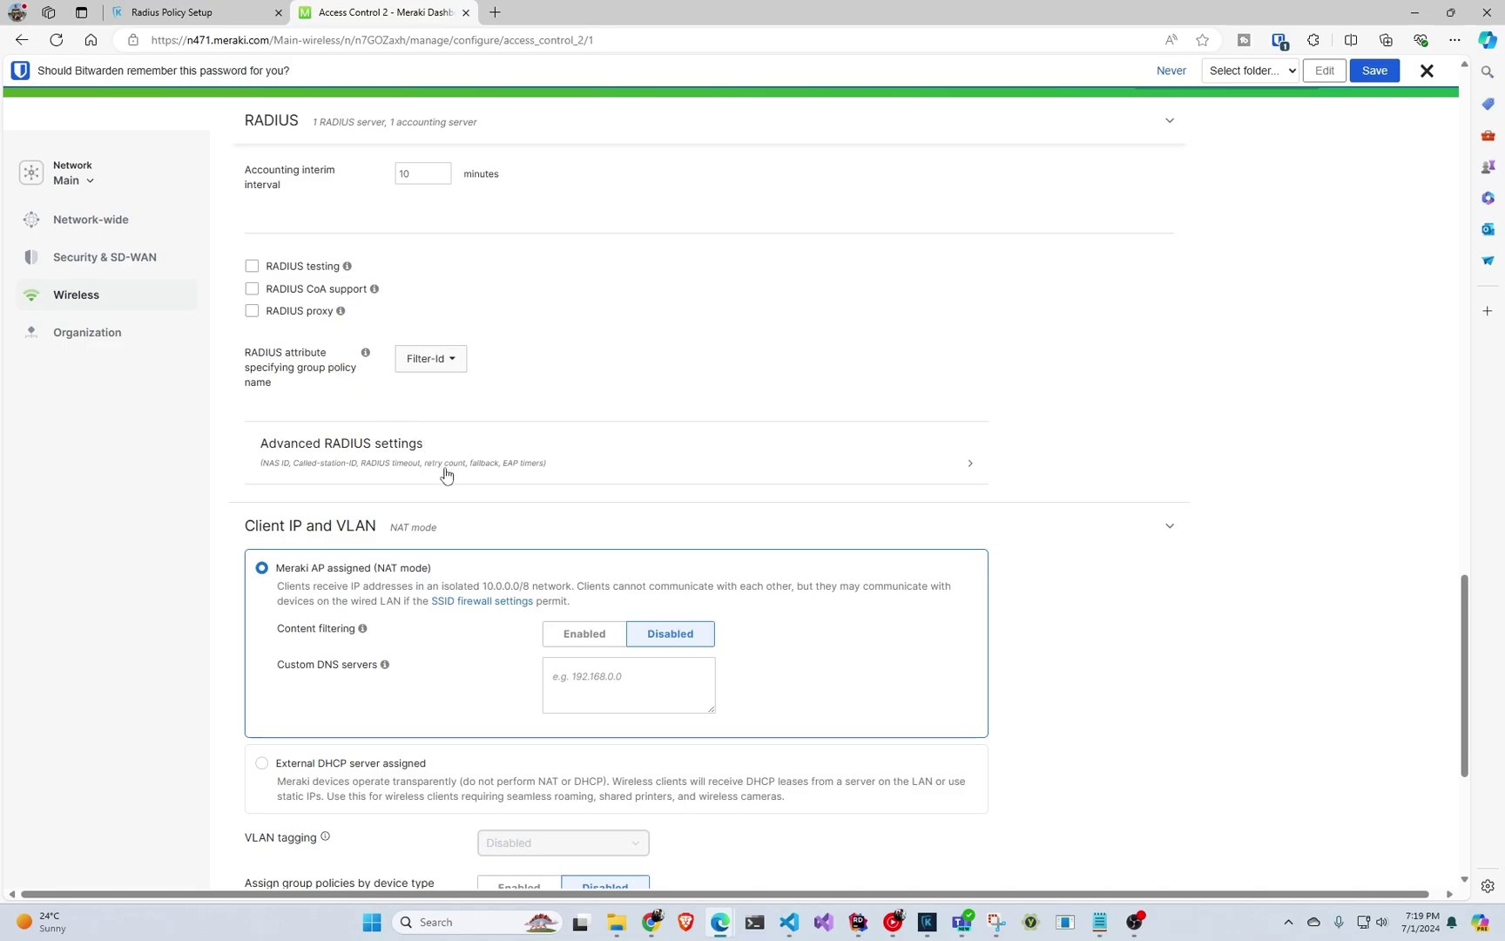
scroll(457, 485, "down", 1)
scroll(454, 485, "down", 4)
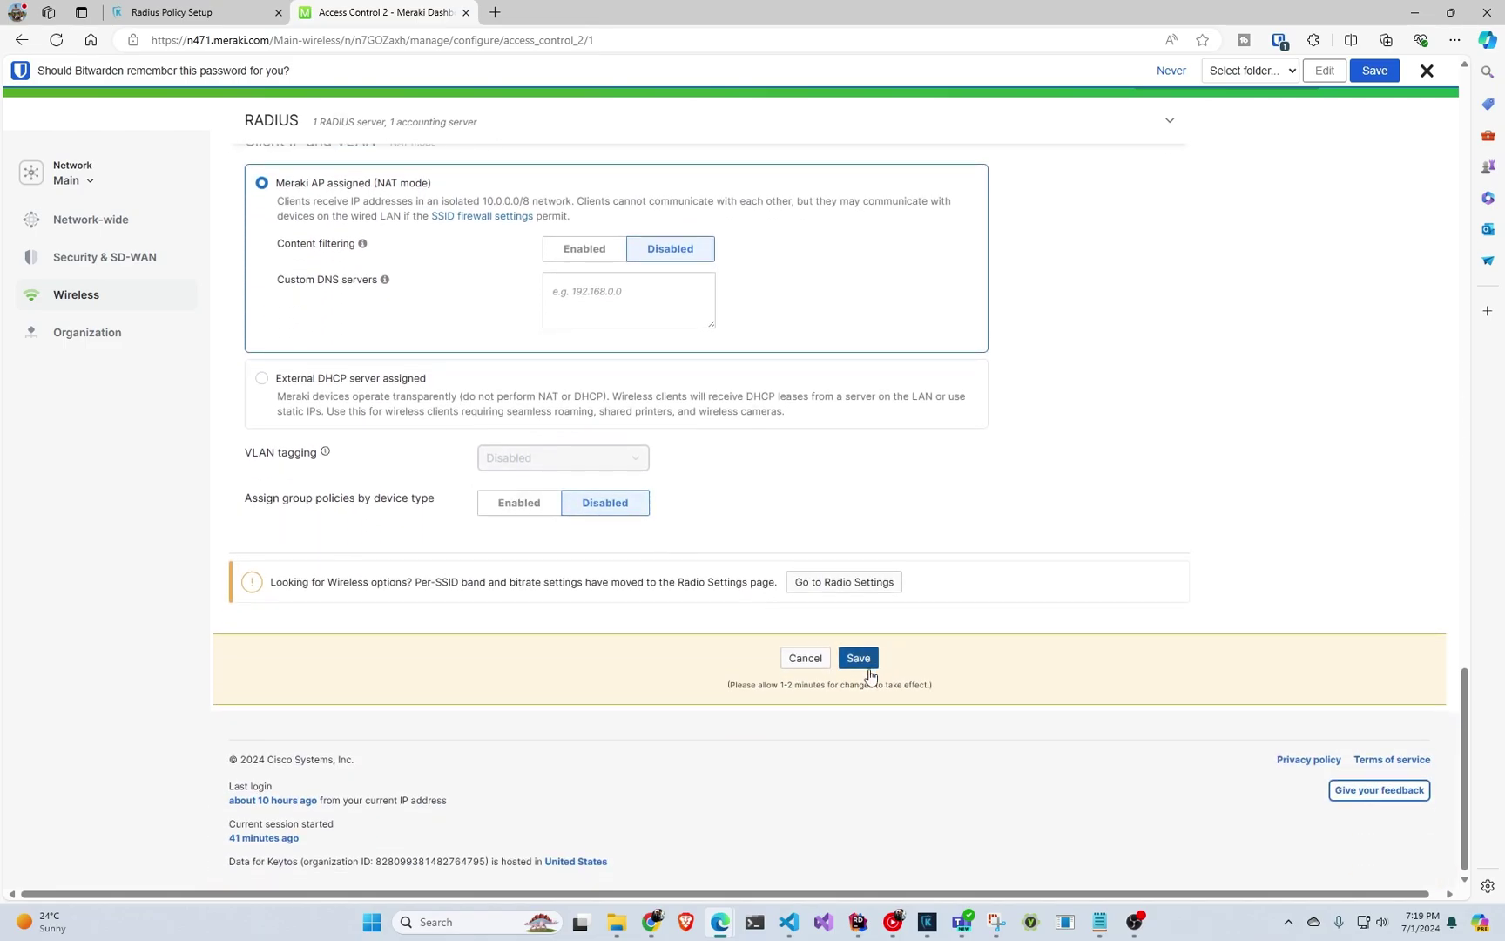
scroll(844, 684, "up", 3)
scroll(836, 671, "down", 2)
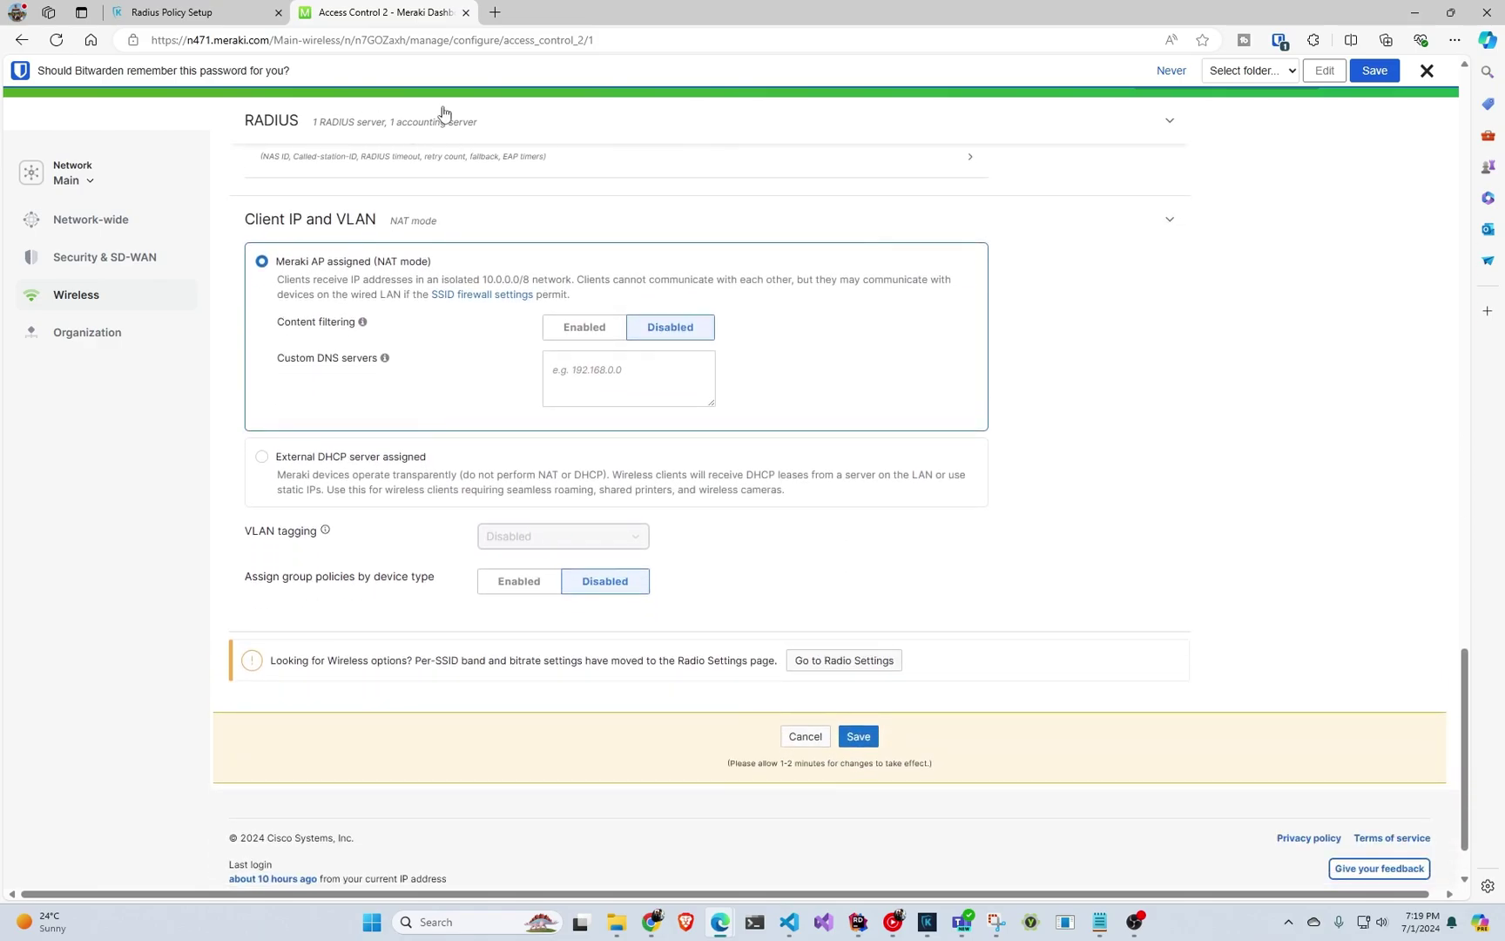
left_click(874, 743)
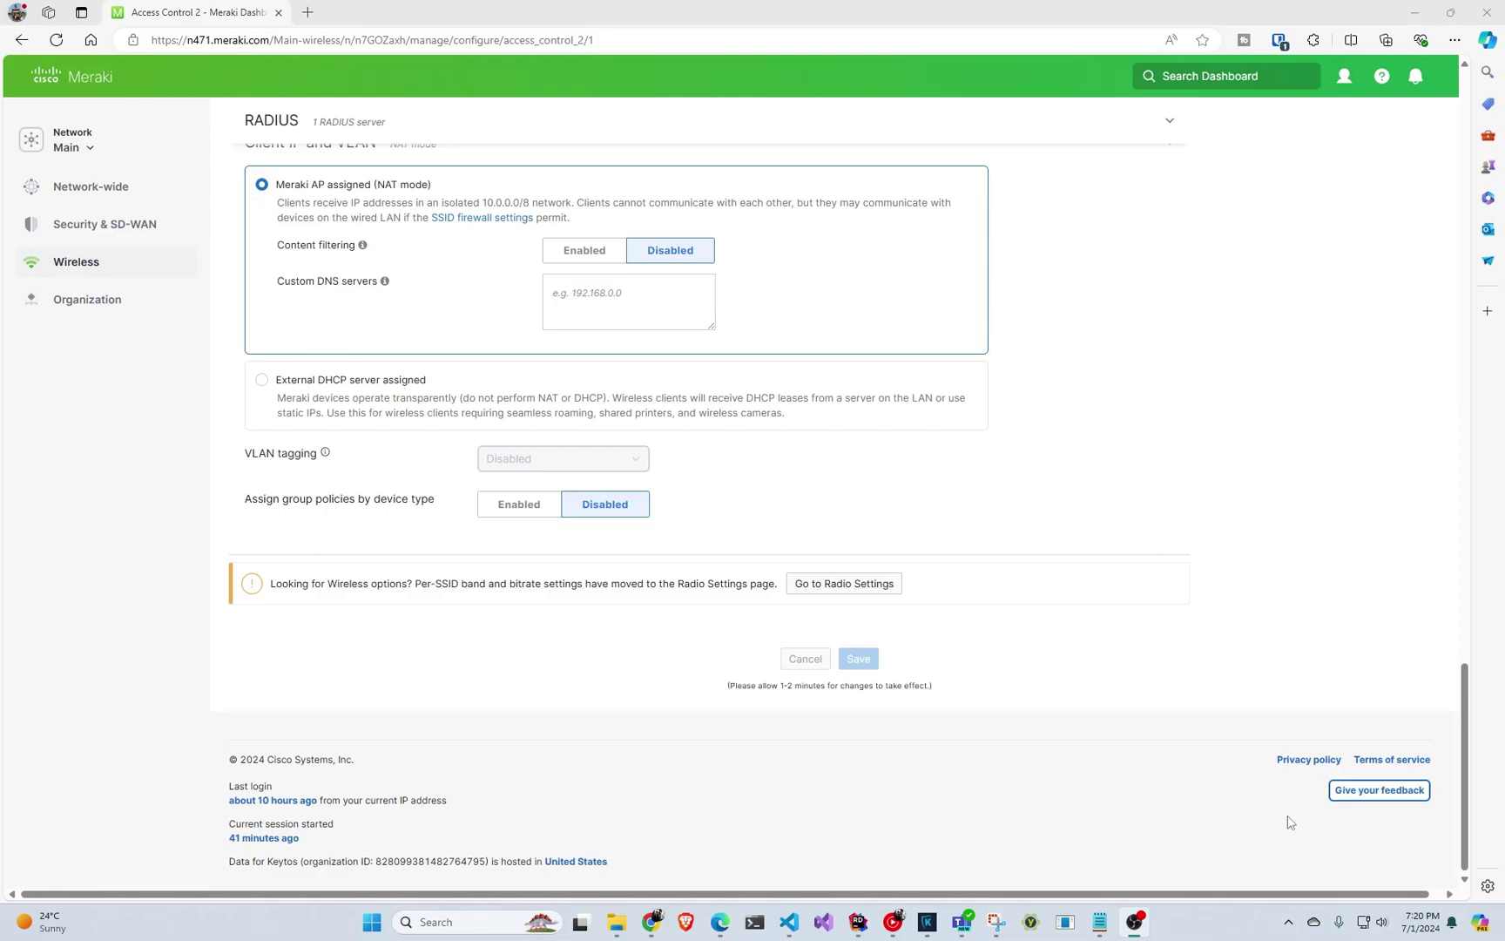
left_click(308, 12)
type("portal.ezca.io")
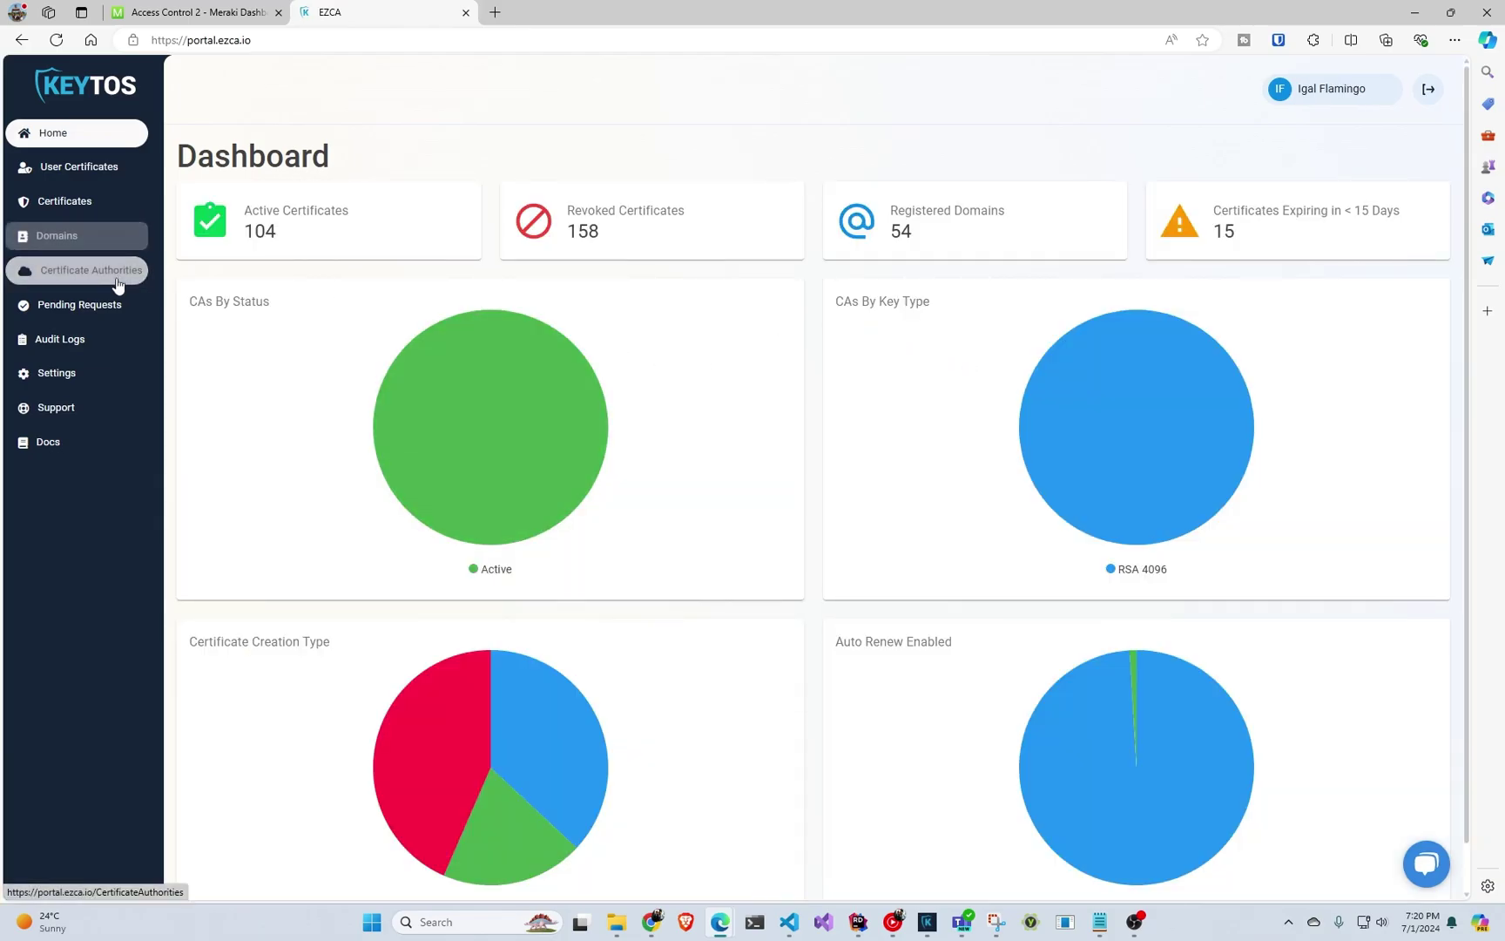
Show 100 CAs per page and open the Intune CA's issuance requirements.
left_click(92, 271)
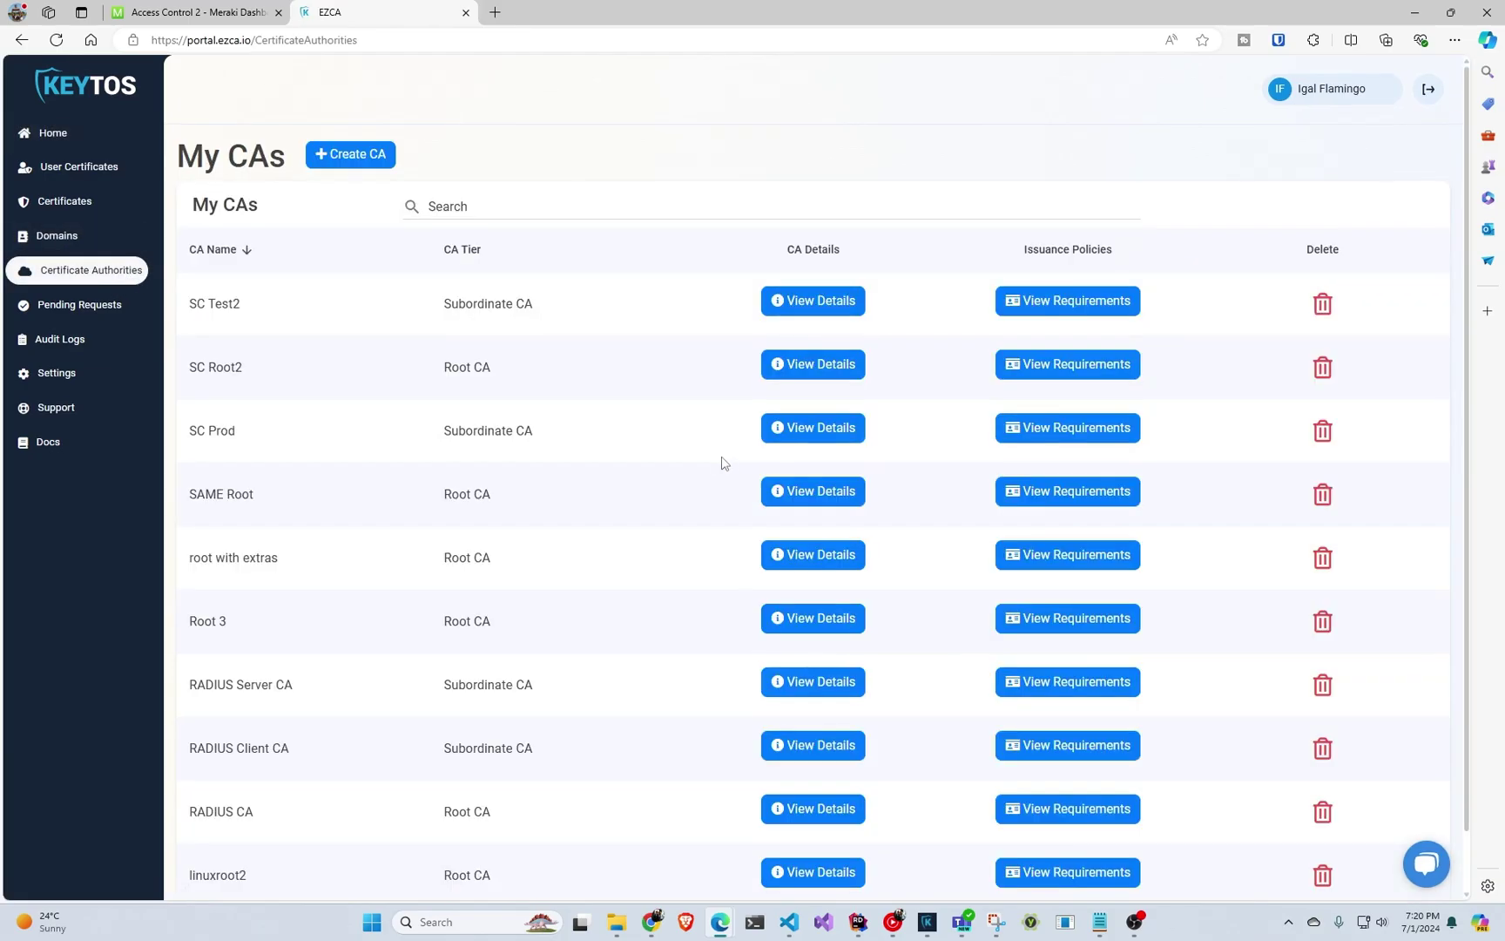
scroll(736, 536, "down", 1)
left_click(1155, 869)
left_click(1156, 841)
scroll(1124, 850, "down", 4)
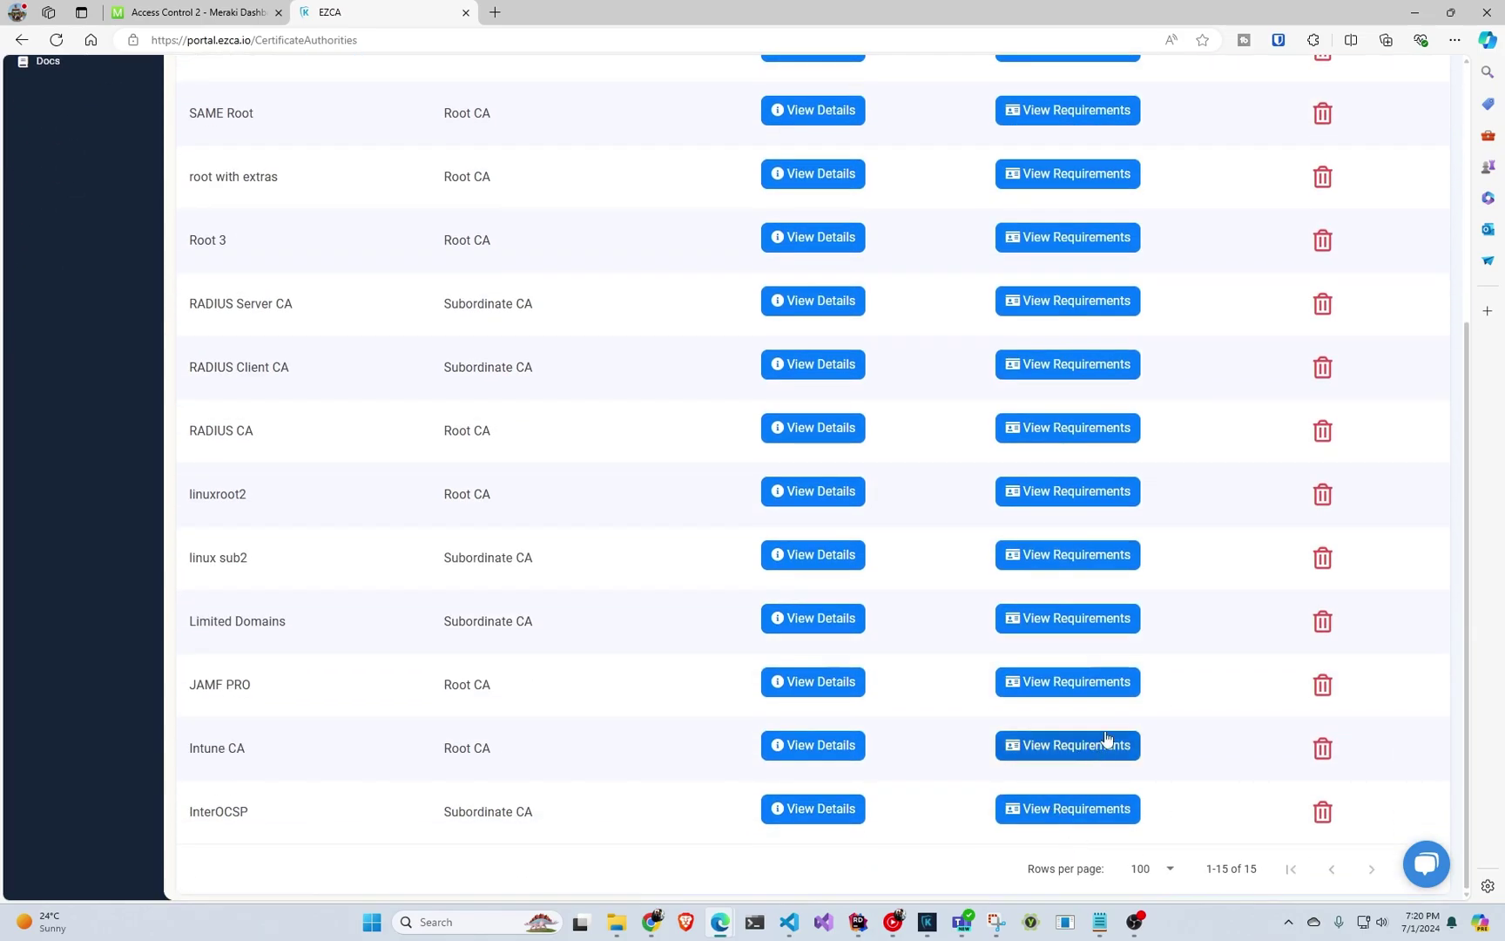
left_click(1109, 747)
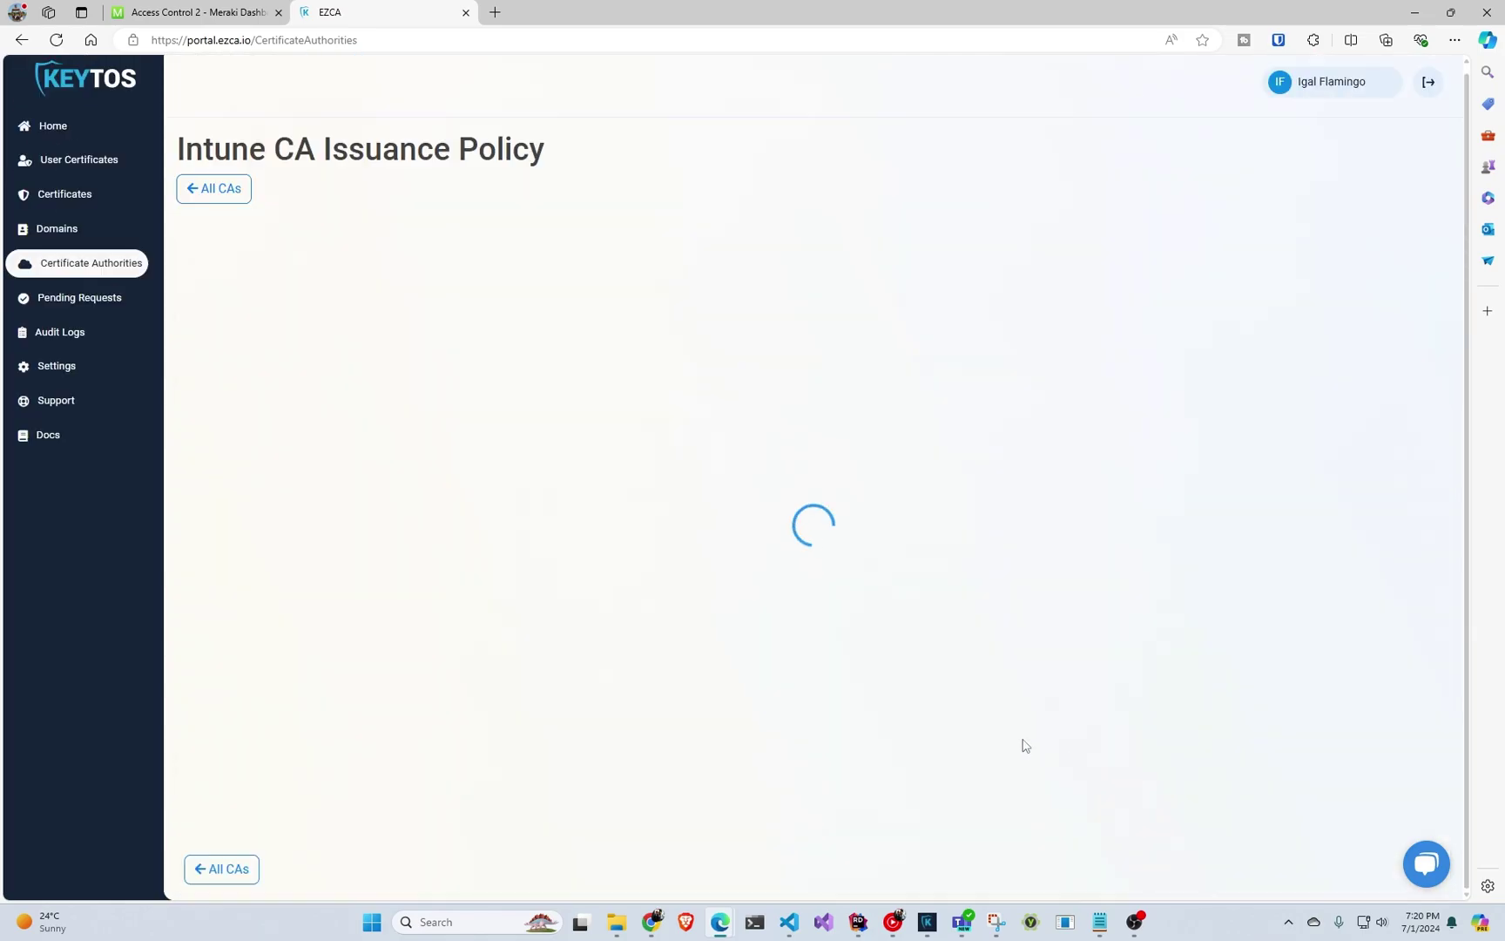
Review the self-service profile fields, including the UserPrincipalName subject name variable.
scroll(938, 585, "down", 10)
scroll(945, 610, "down", 16)
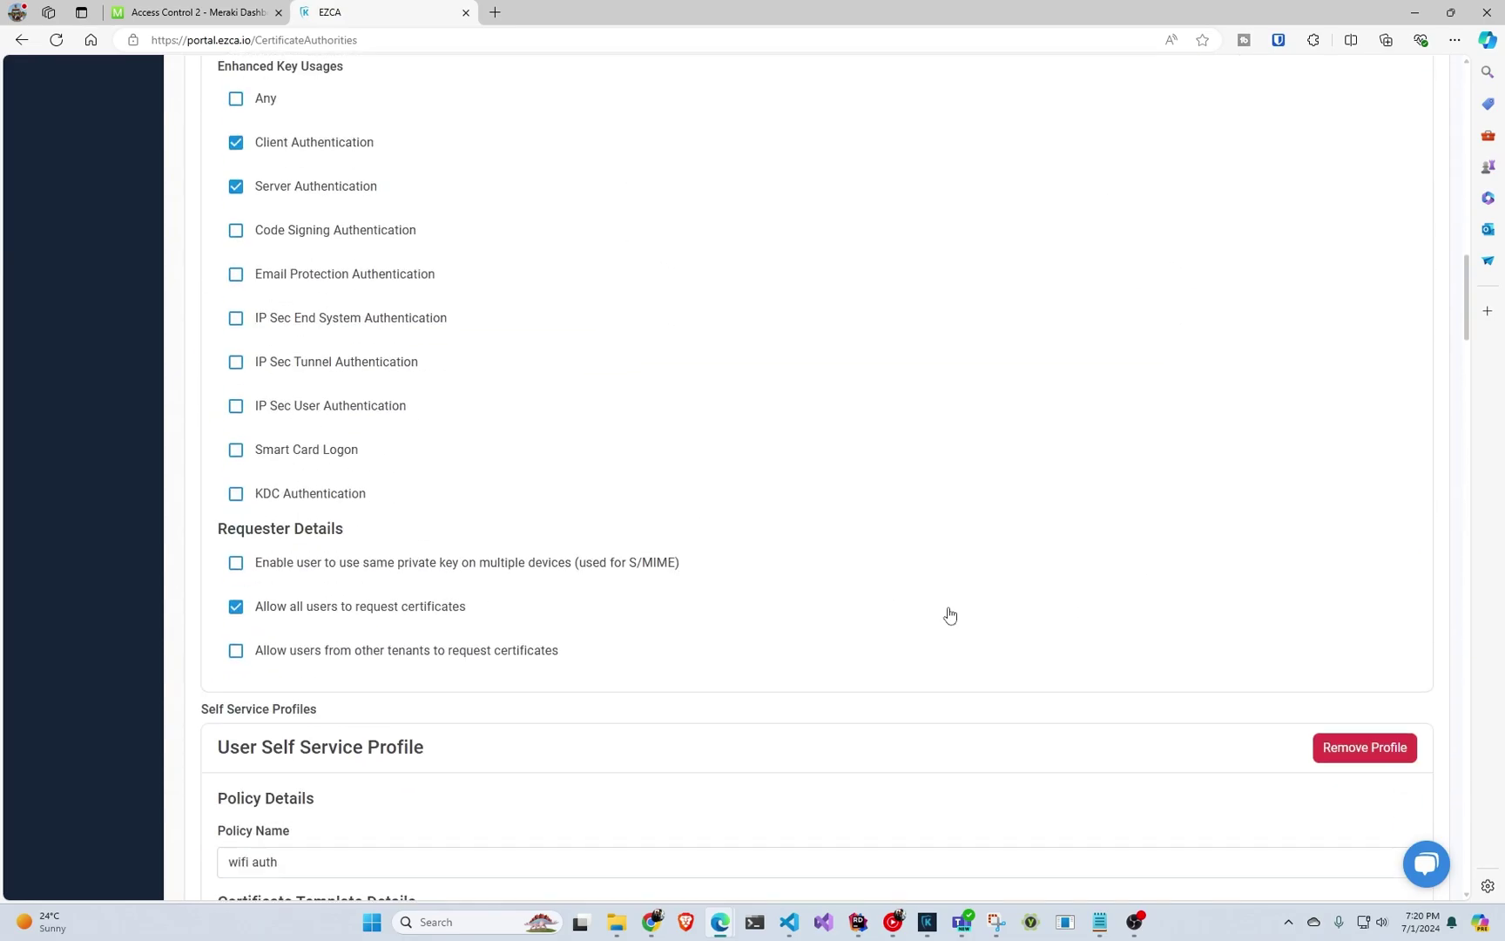
scroll(953, 617, "up", 2)
scroll(953, 616, "up", 15)
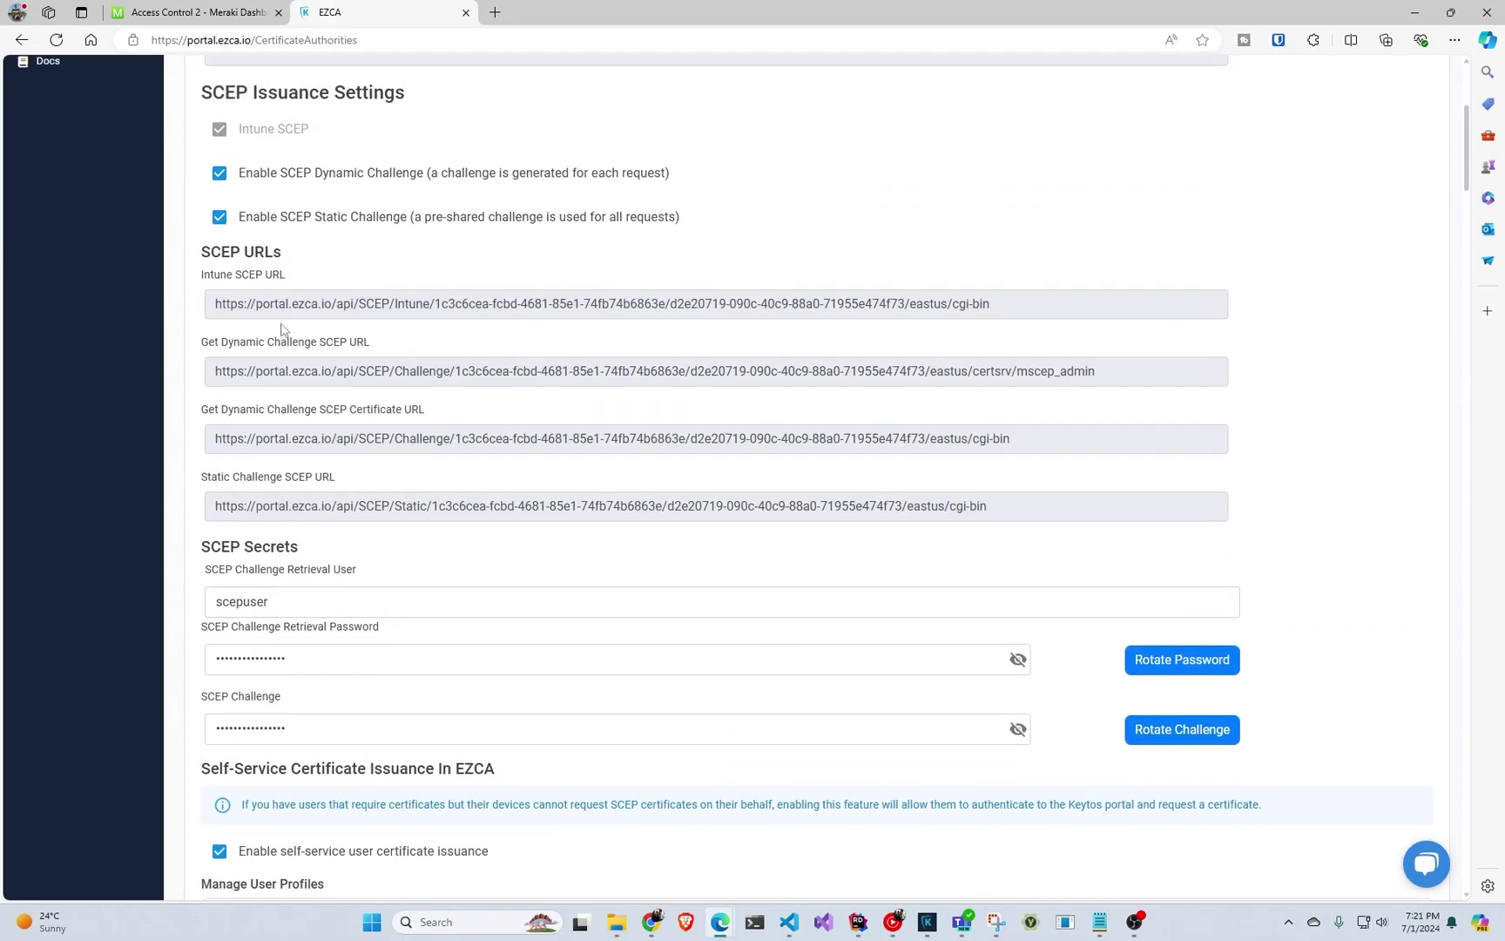
scroll(387, 343, "down", 4)
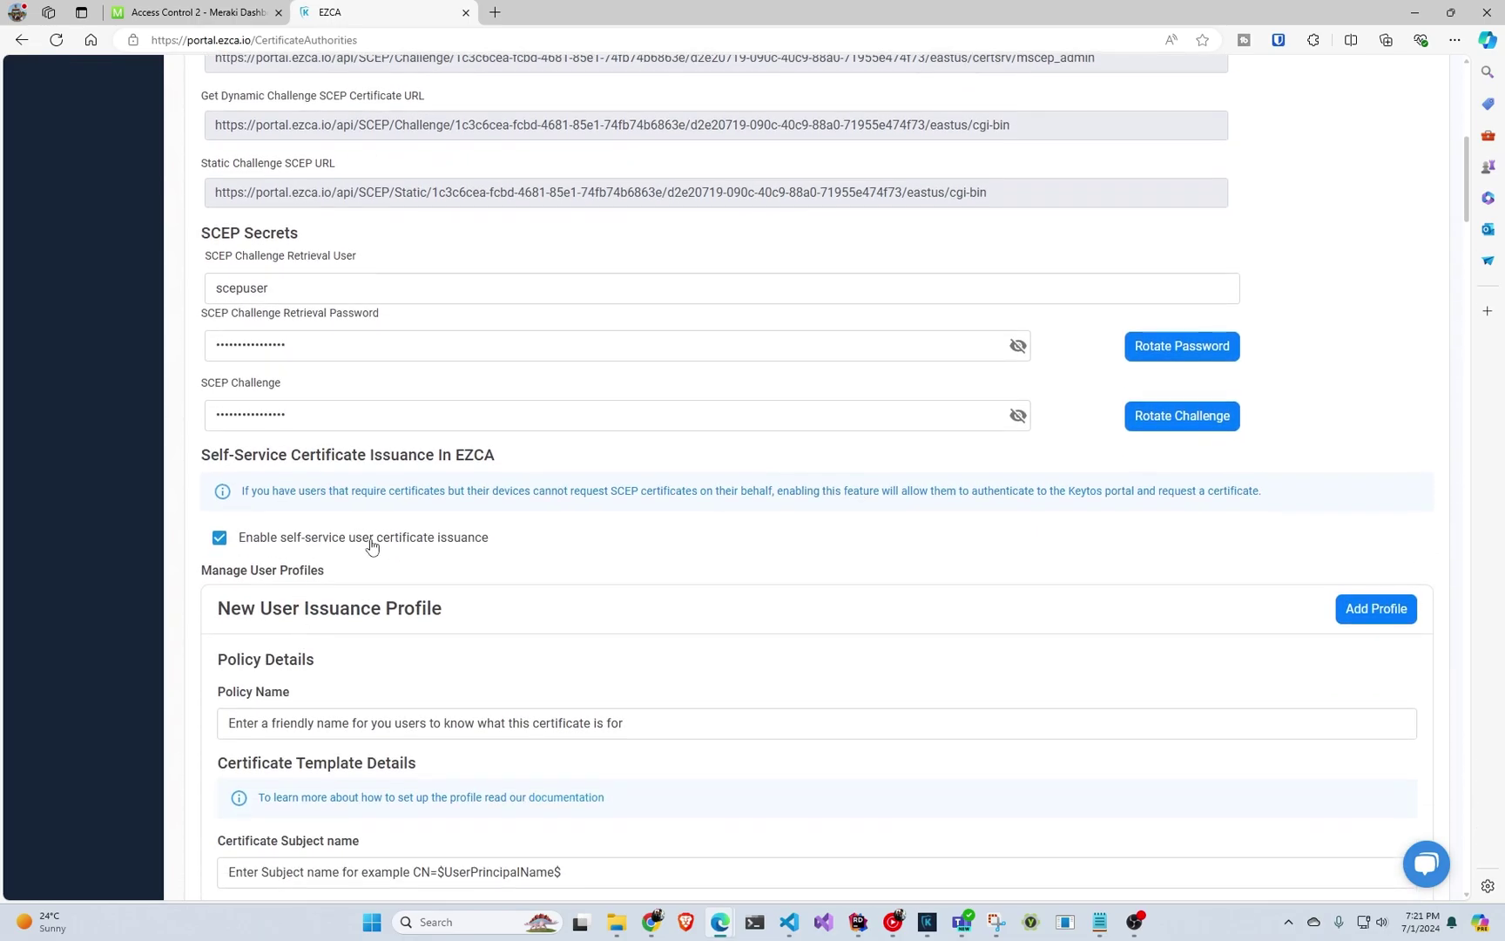
scroll(377, 557, "down", 3)
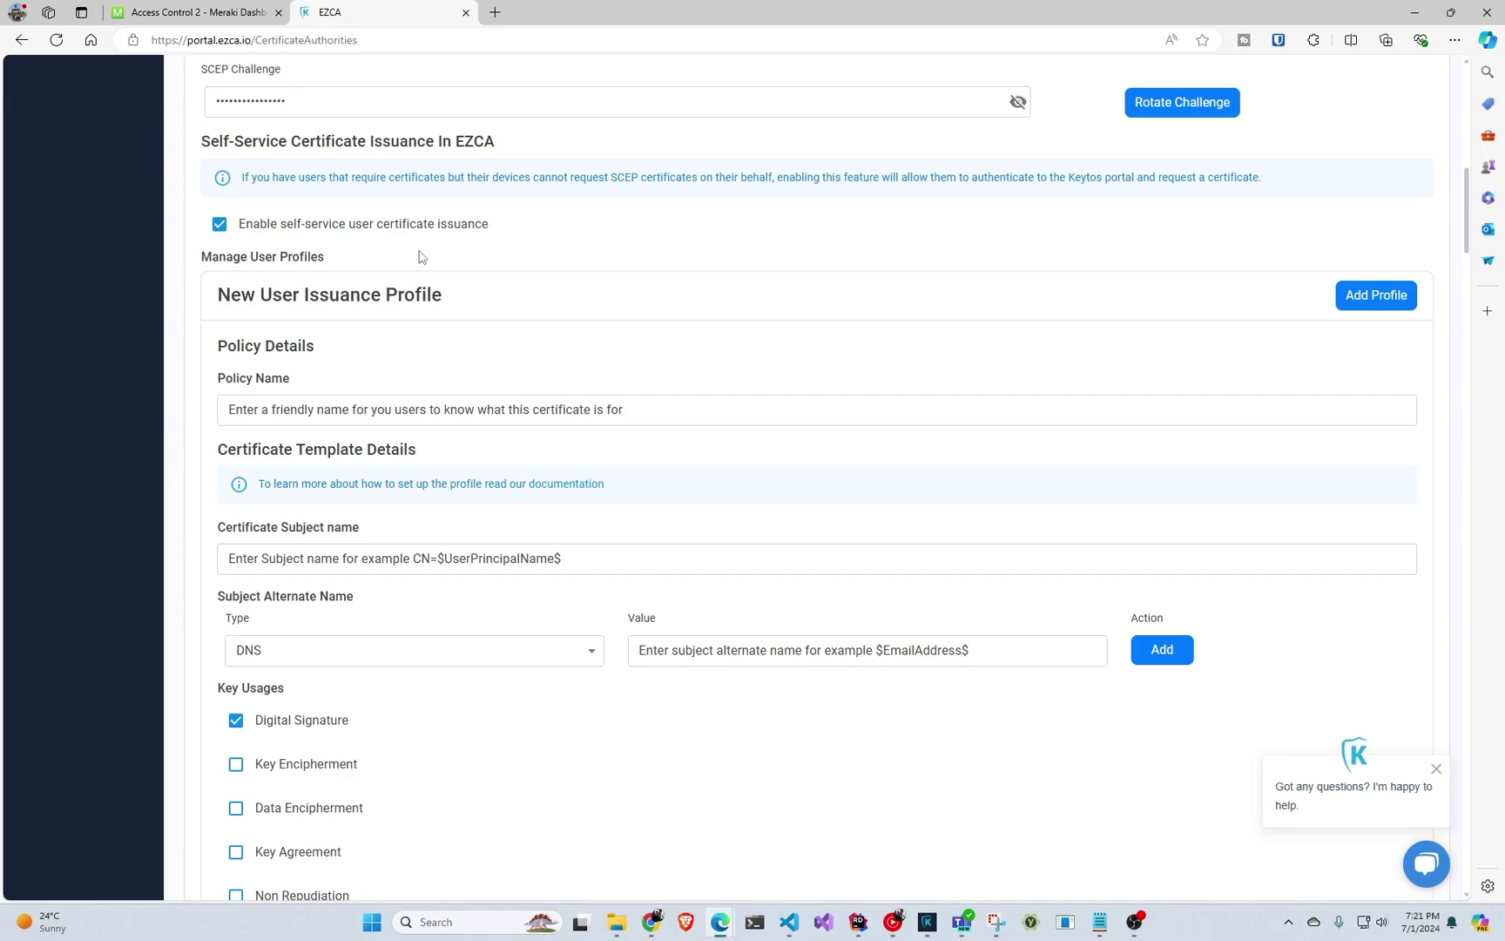
scroll(437, 292, "down", 15)
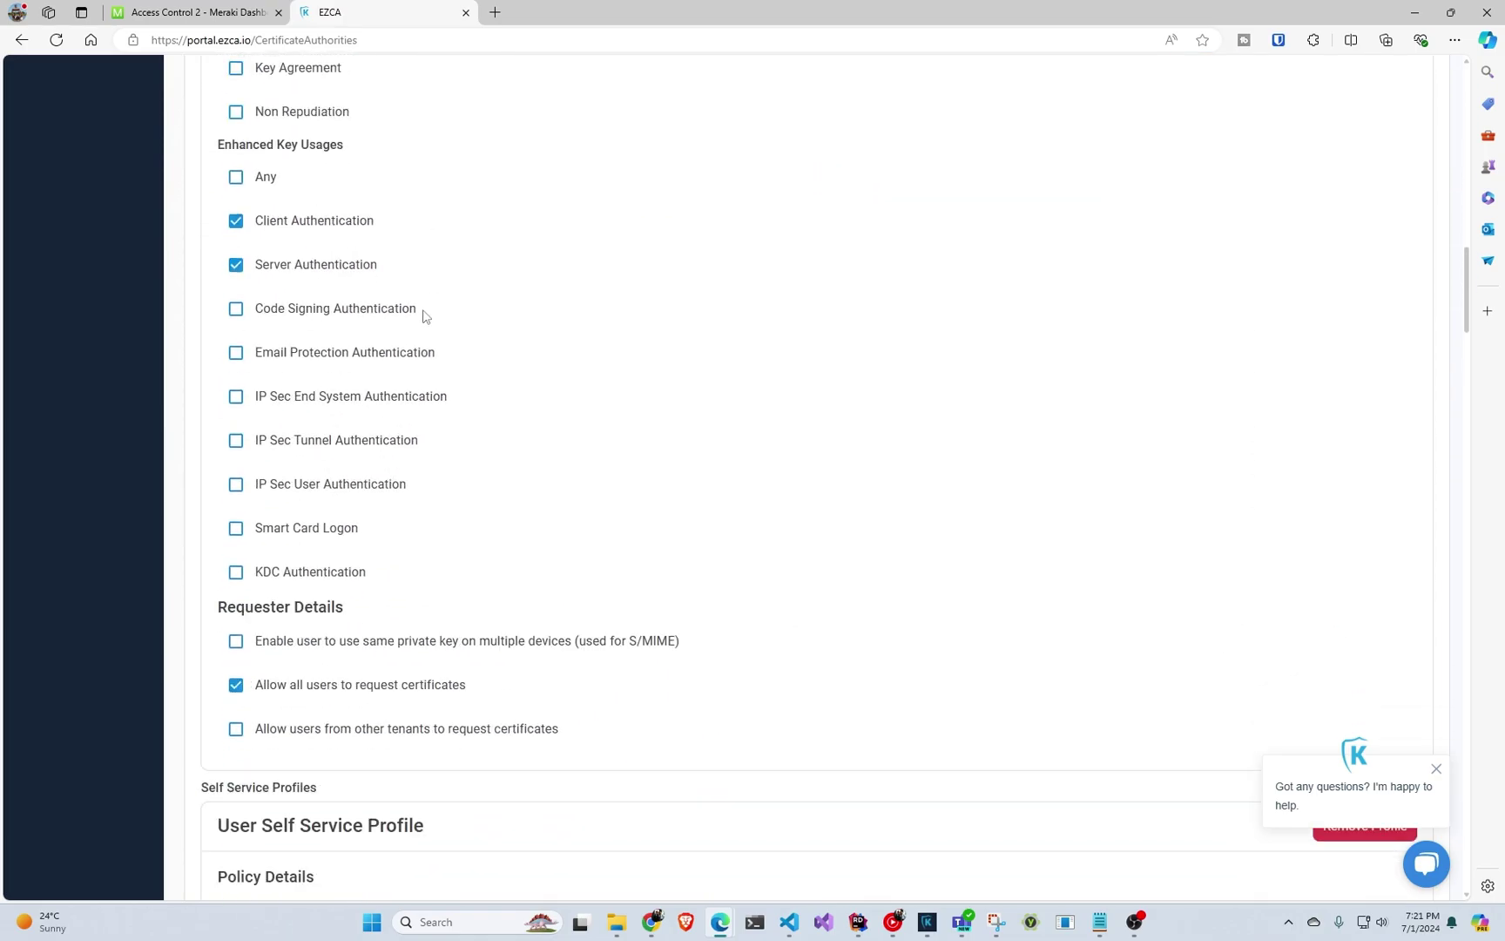
scroll(423, 329, "down", 2)
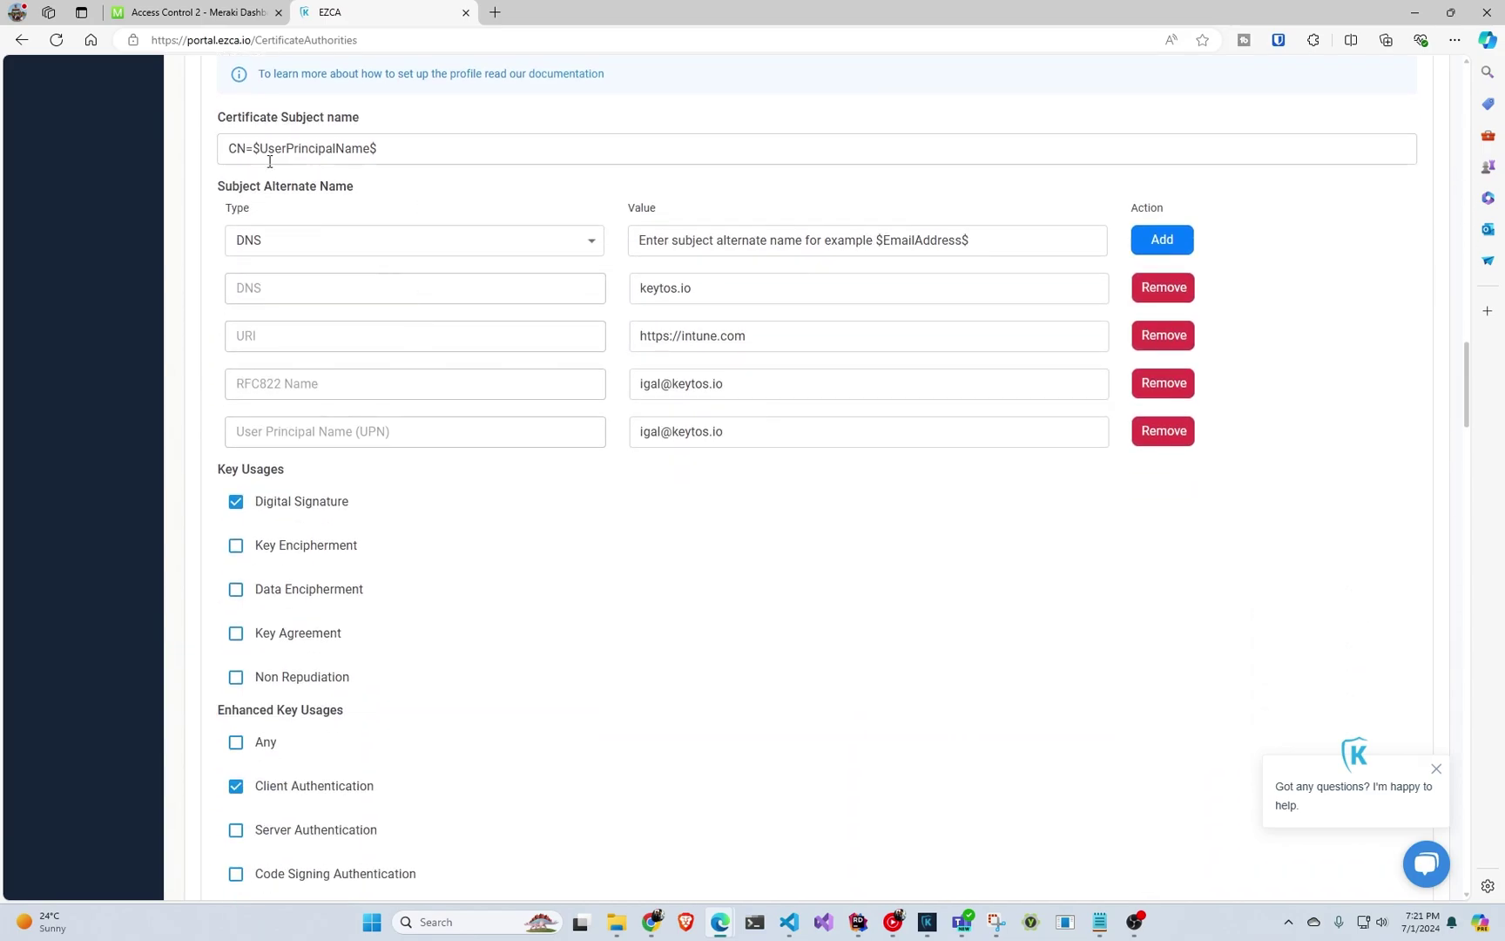
left_click_drag(248, 148, 443, 148)
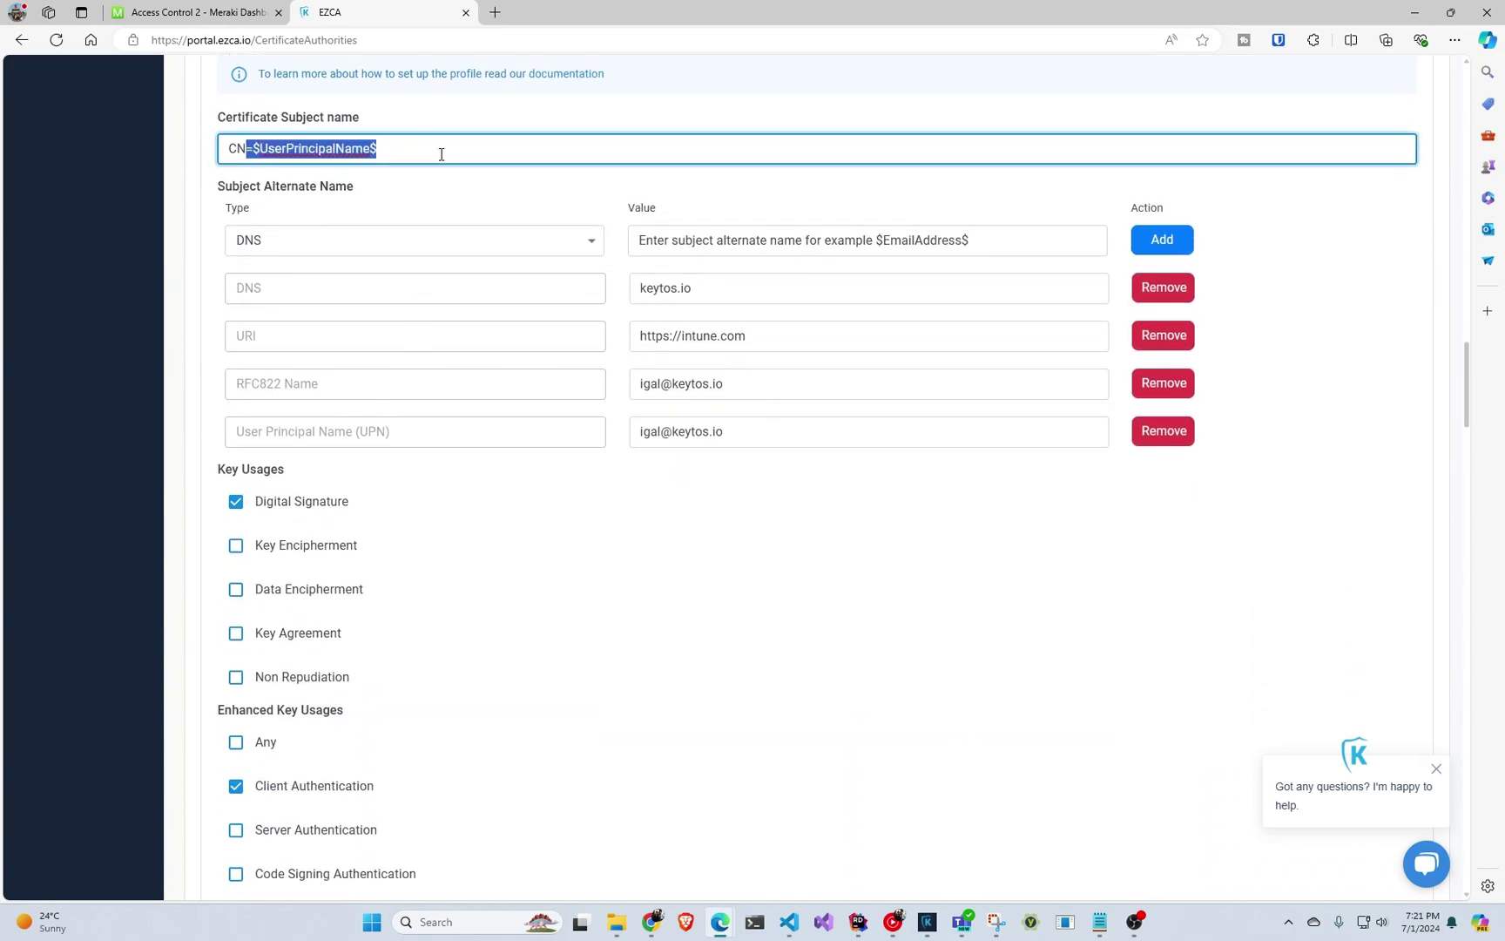
left_click(449, 69)
scroll(495, 157, "up", 1)
Open the self-service certificate setup guide in a new tab, then return to EZCA.
left_click(578, 151, "ctrl")
left_click(581, 14)
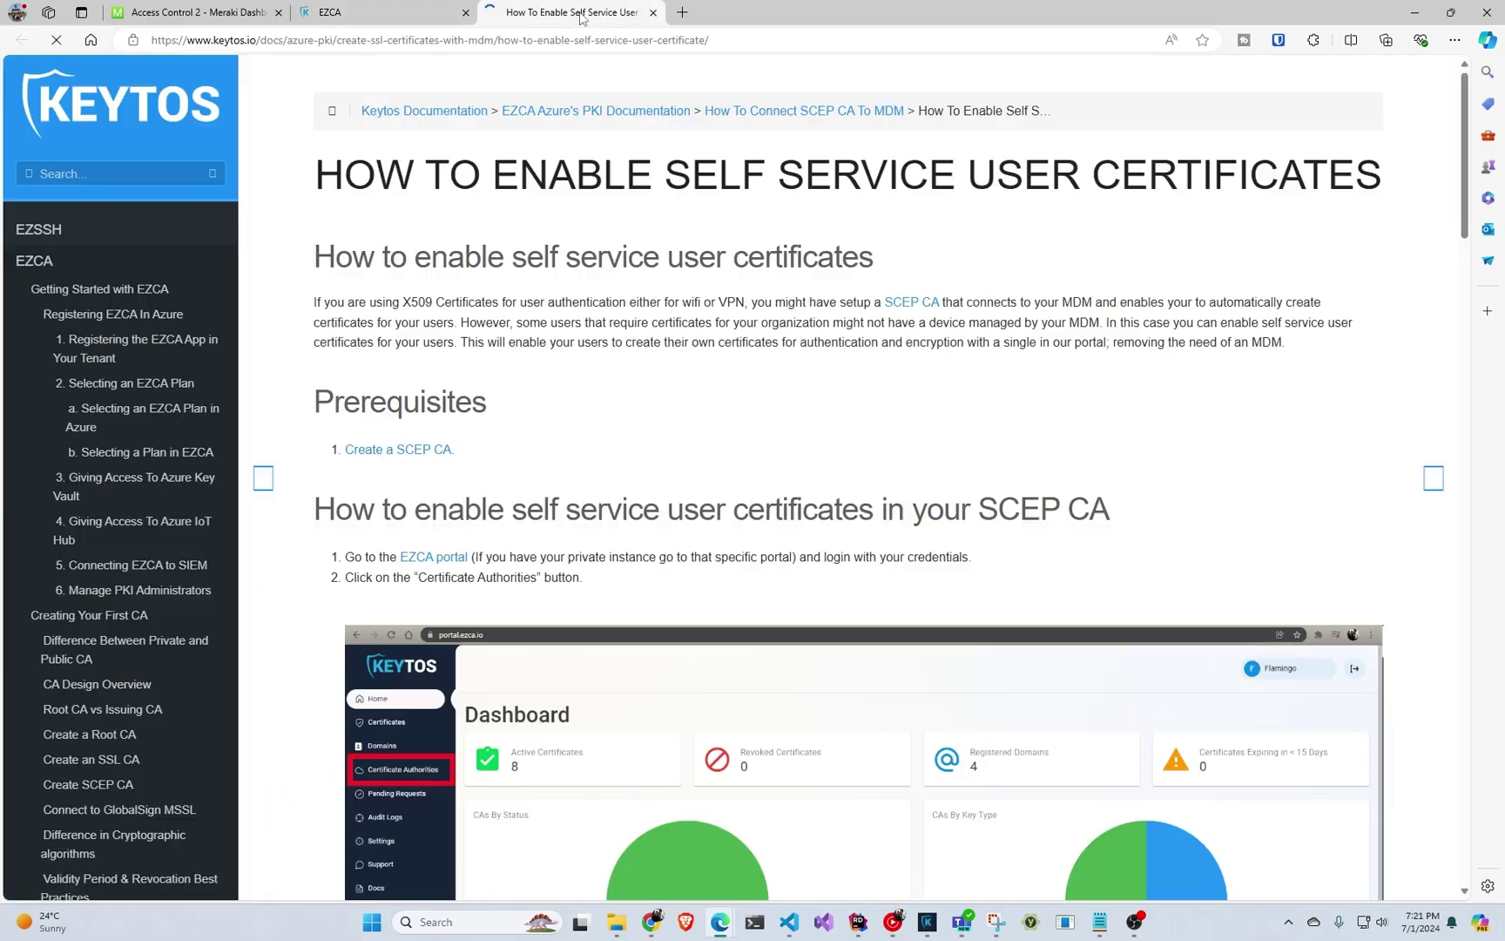
scroll(558, 427, "down", 10)
scroll(555, 440, "down", 6)
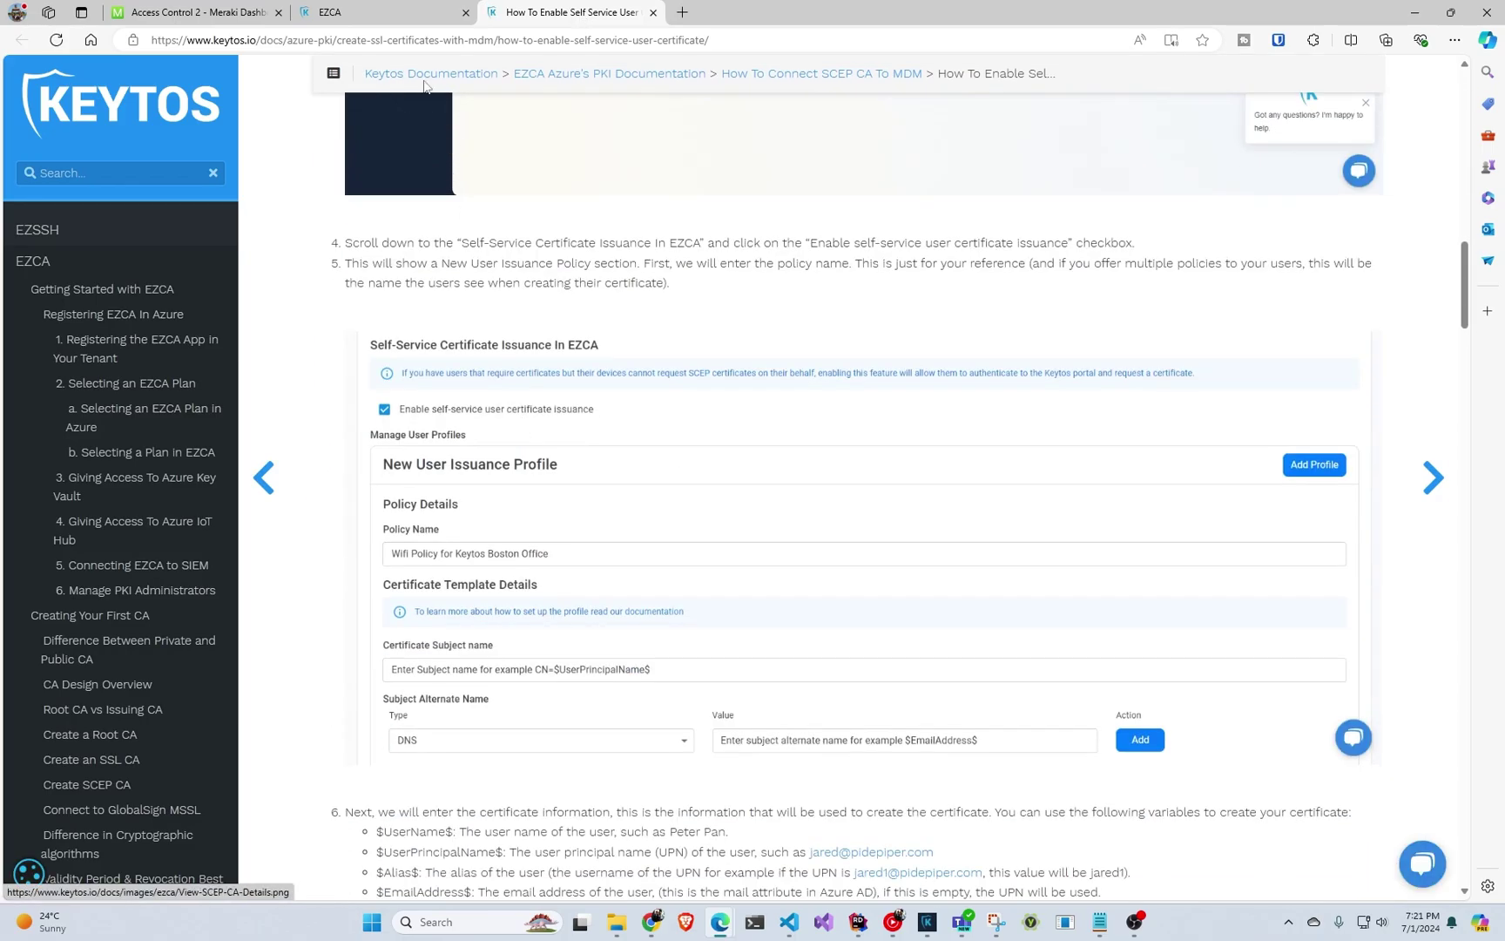
left_click(381, 12)
scroll(474, 338, "down", 3)
scroll(471, 348, "up", 20)
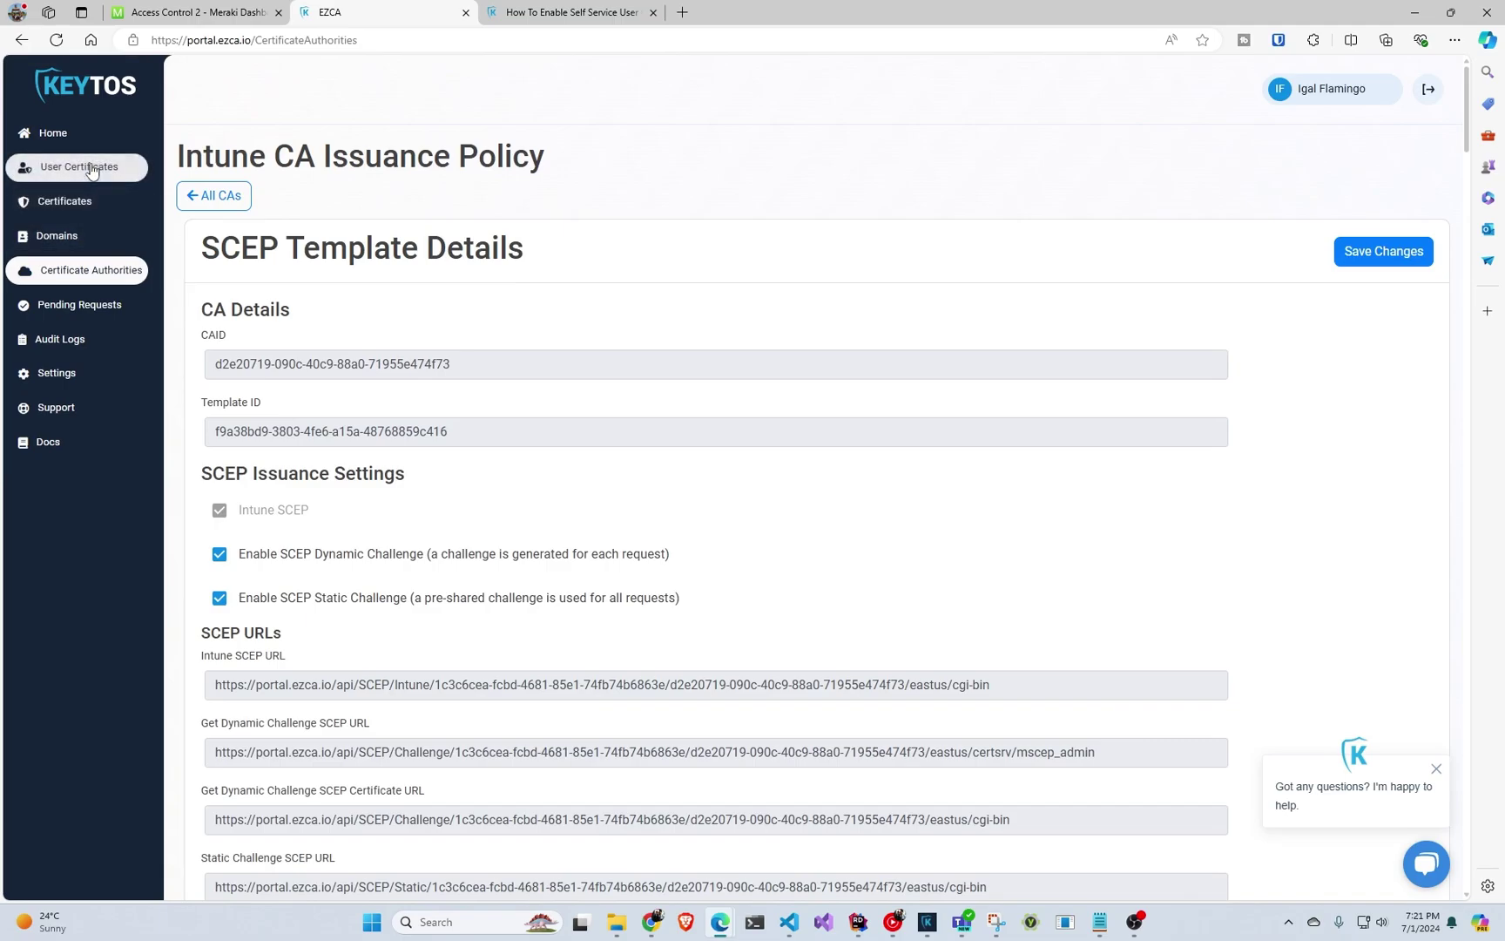
Create a new user certificate from the wifi auth profile under User Certificates.
left_click(87, 167)
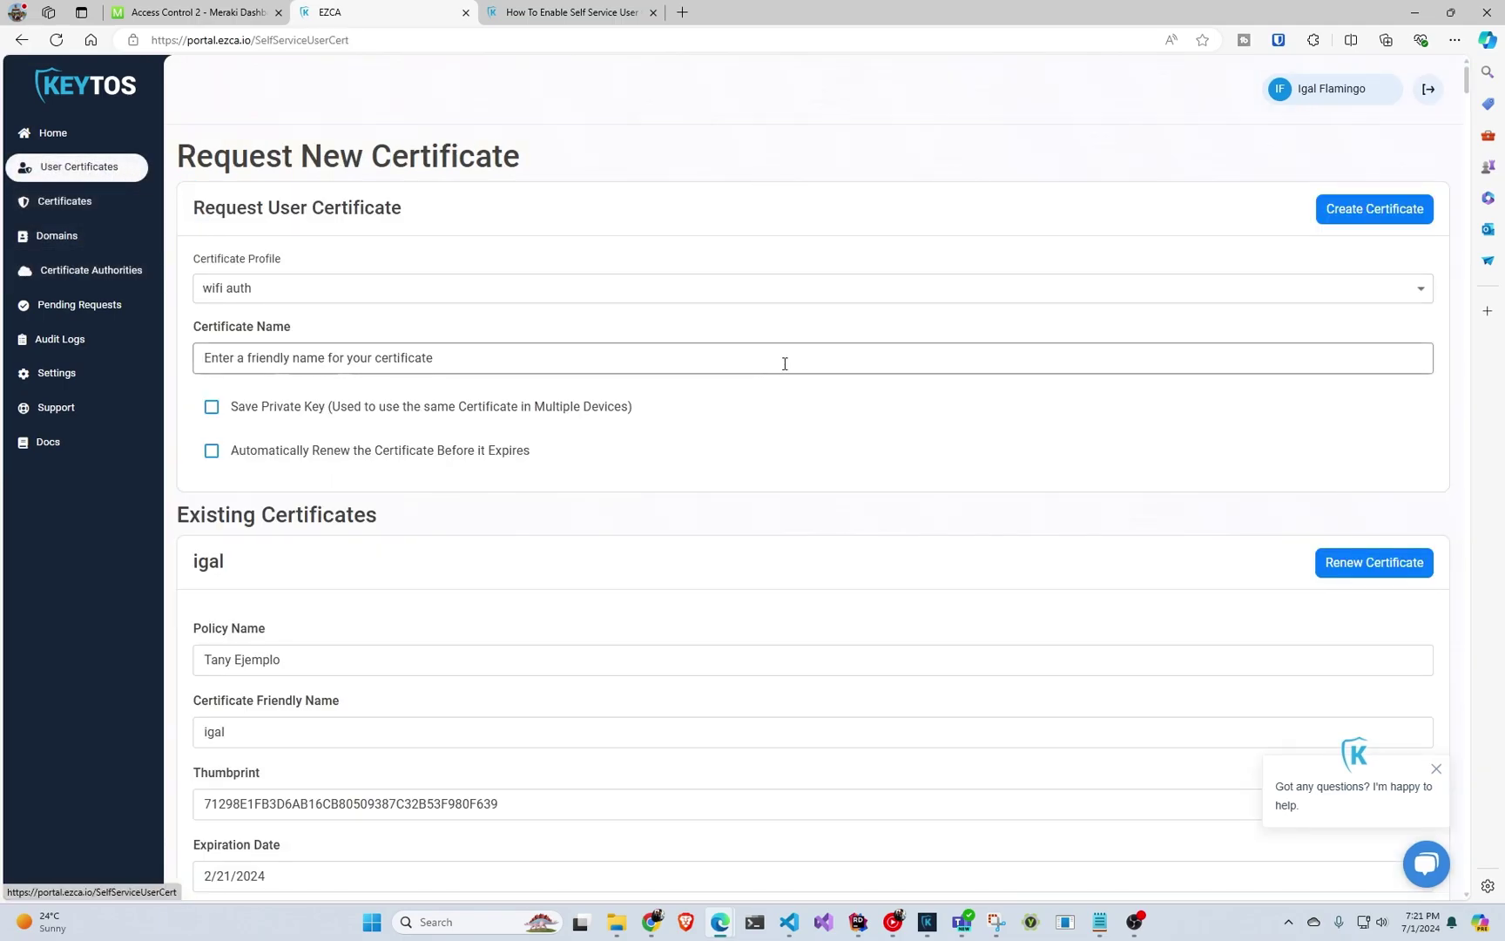
left_click(1396, 216)
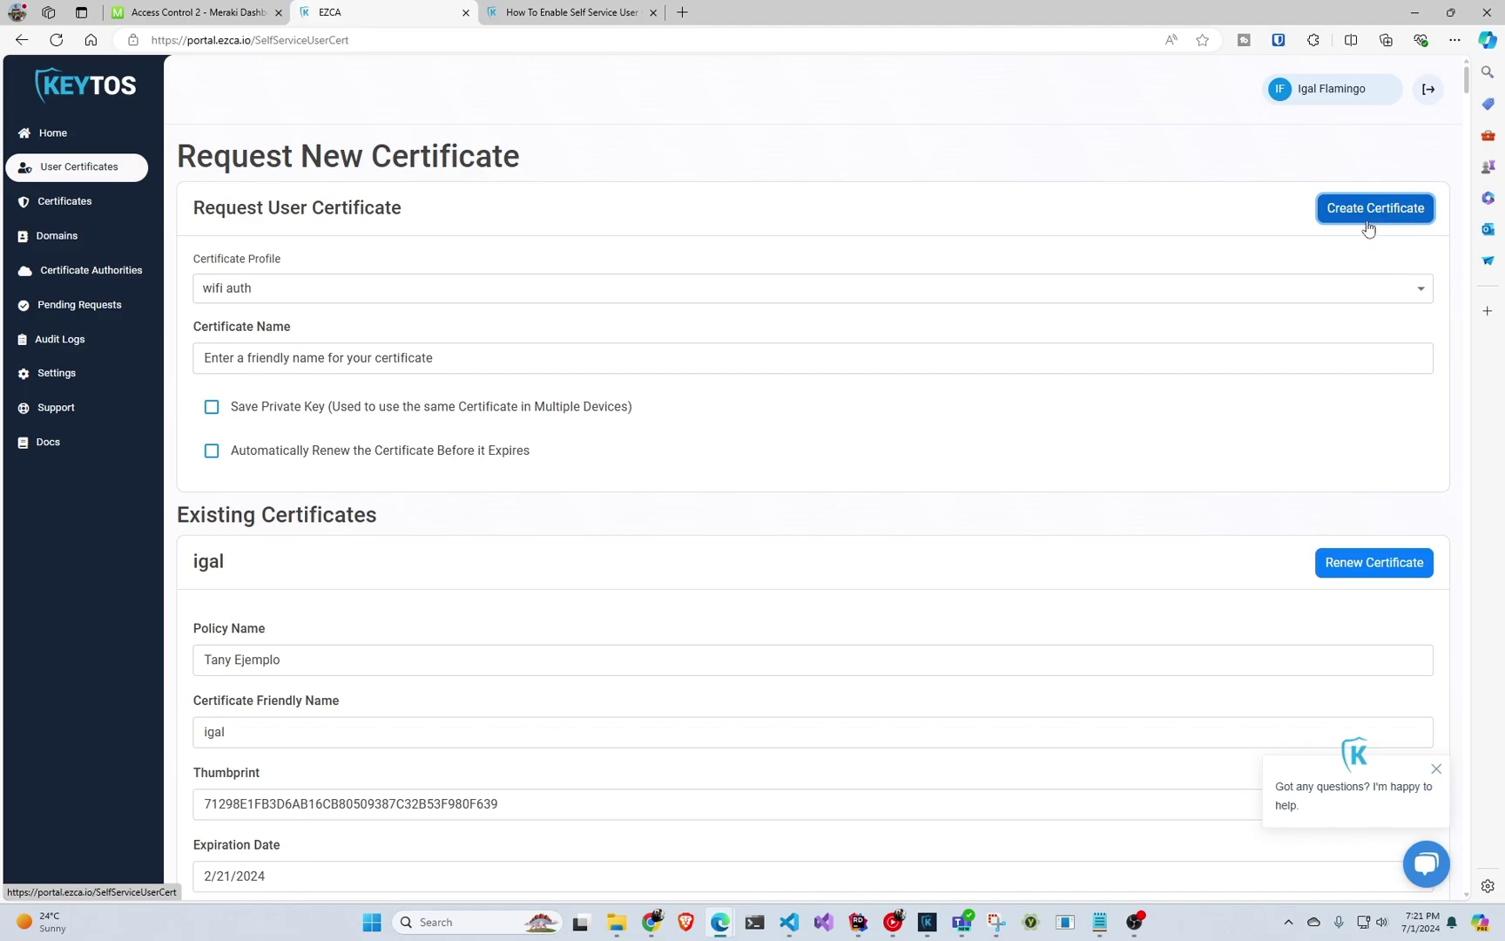
left_click(1362, 229)
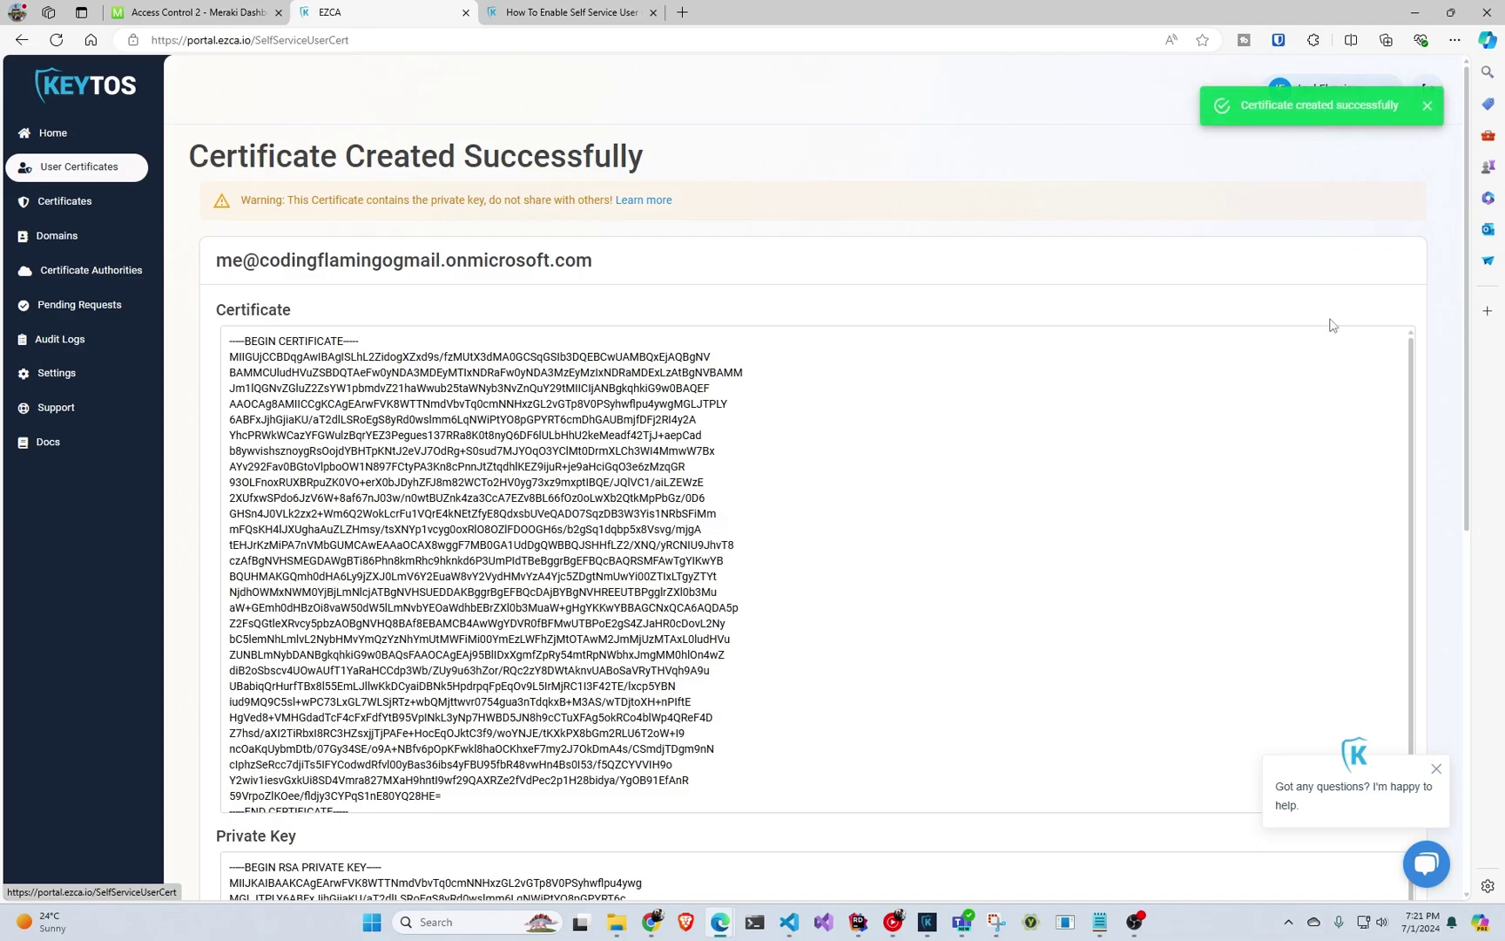
scroll(1328, 328, "down", 8)
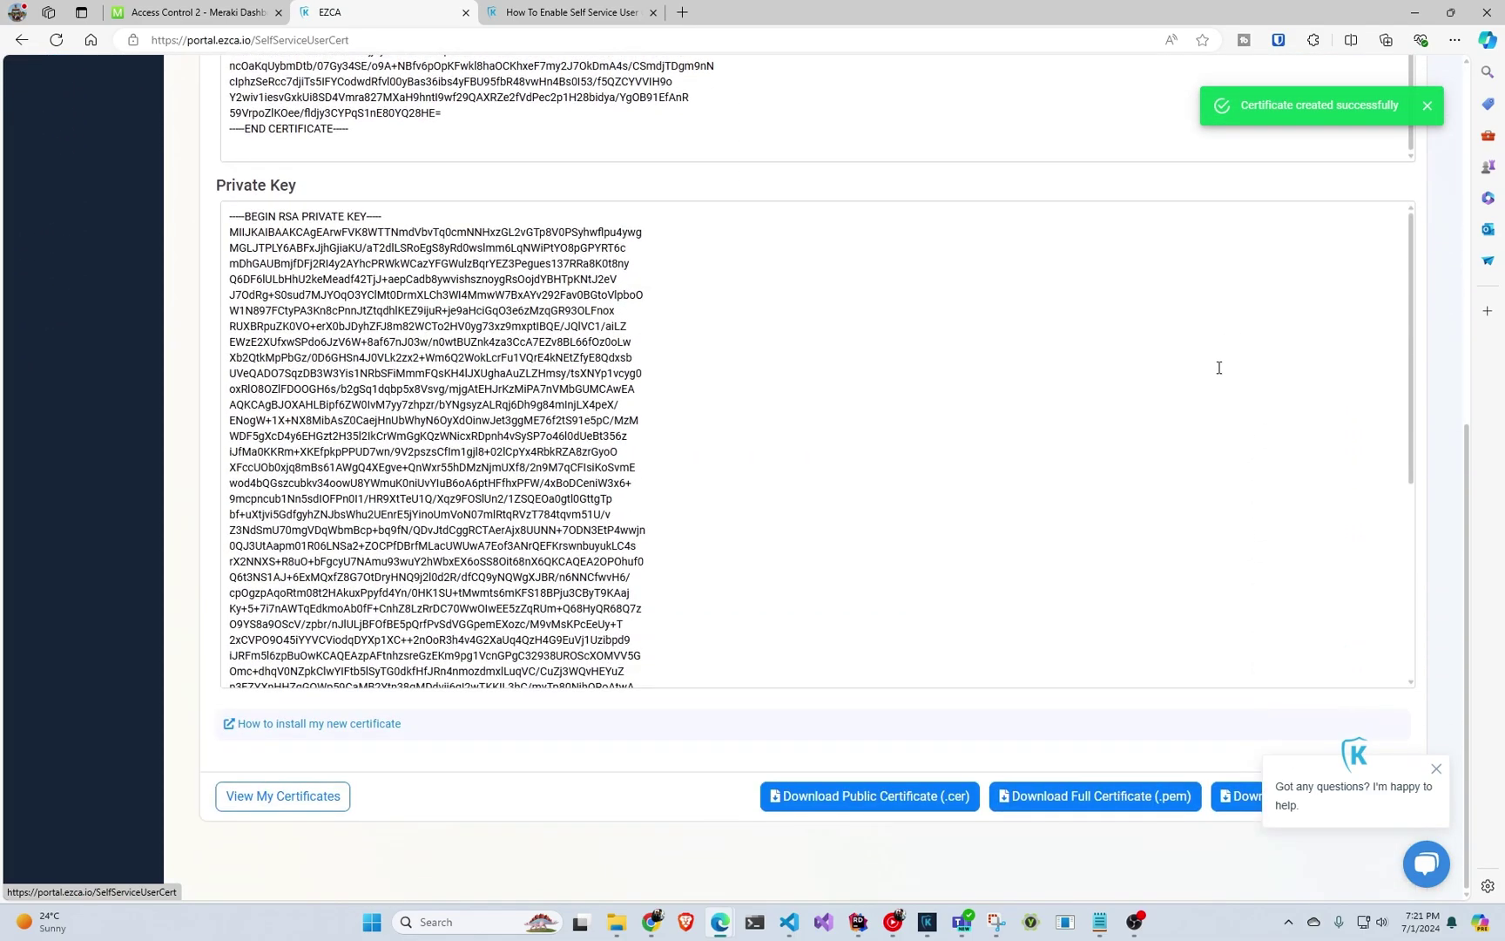
scroll(1218, 370, "down", 3)
Download the full certificate with private key as a .pfx and save it to Downloads.
left_click(1436, 768)
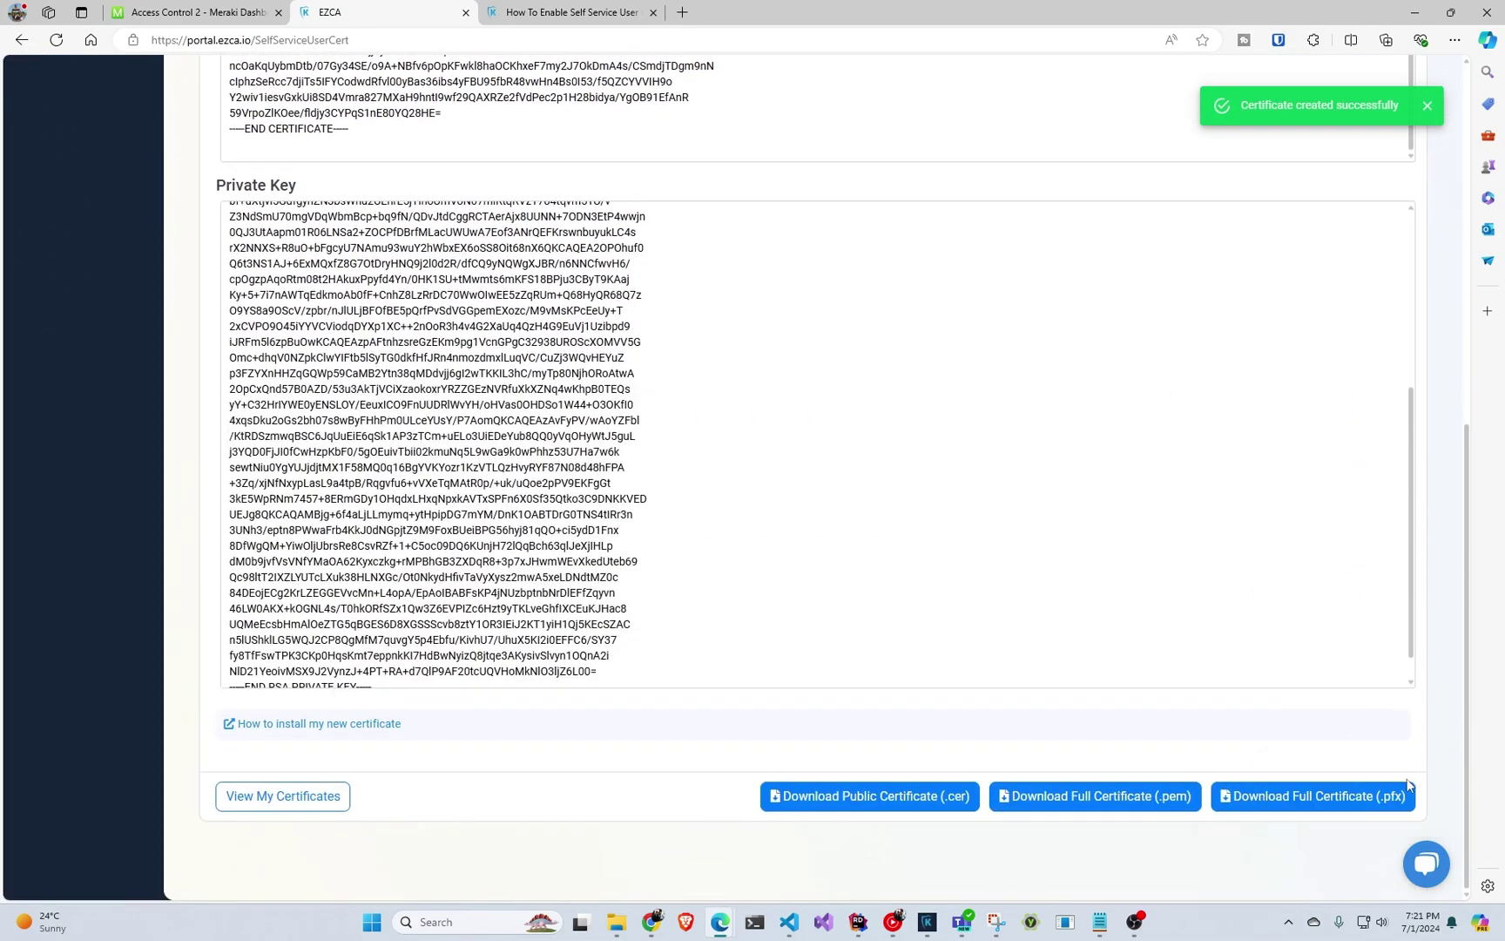
left_click(1385, 797)
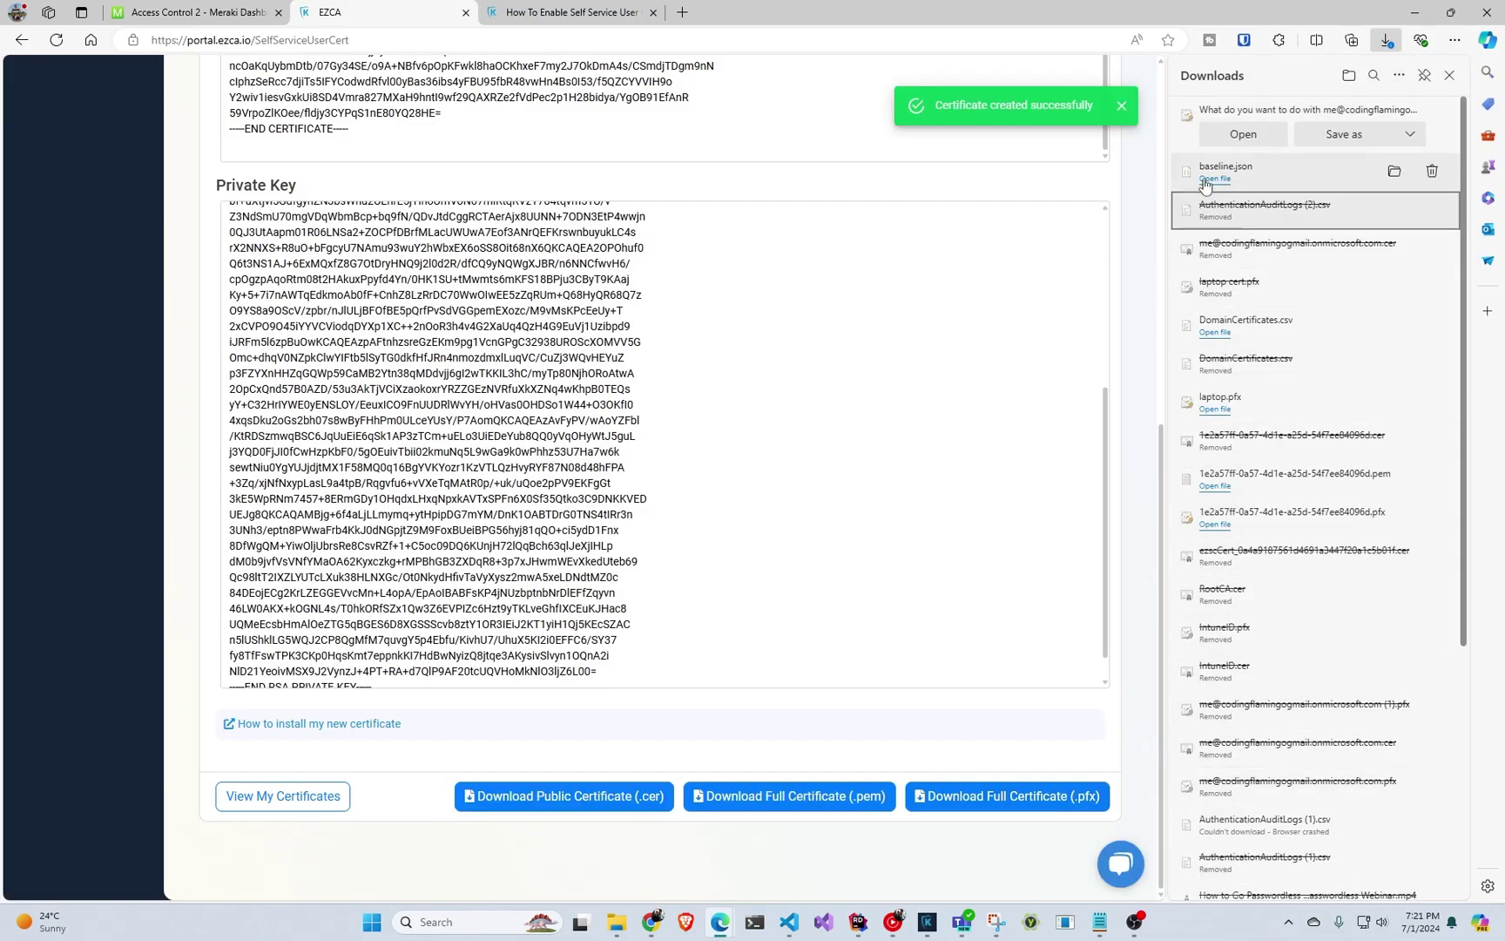
left_click(1323, 136)
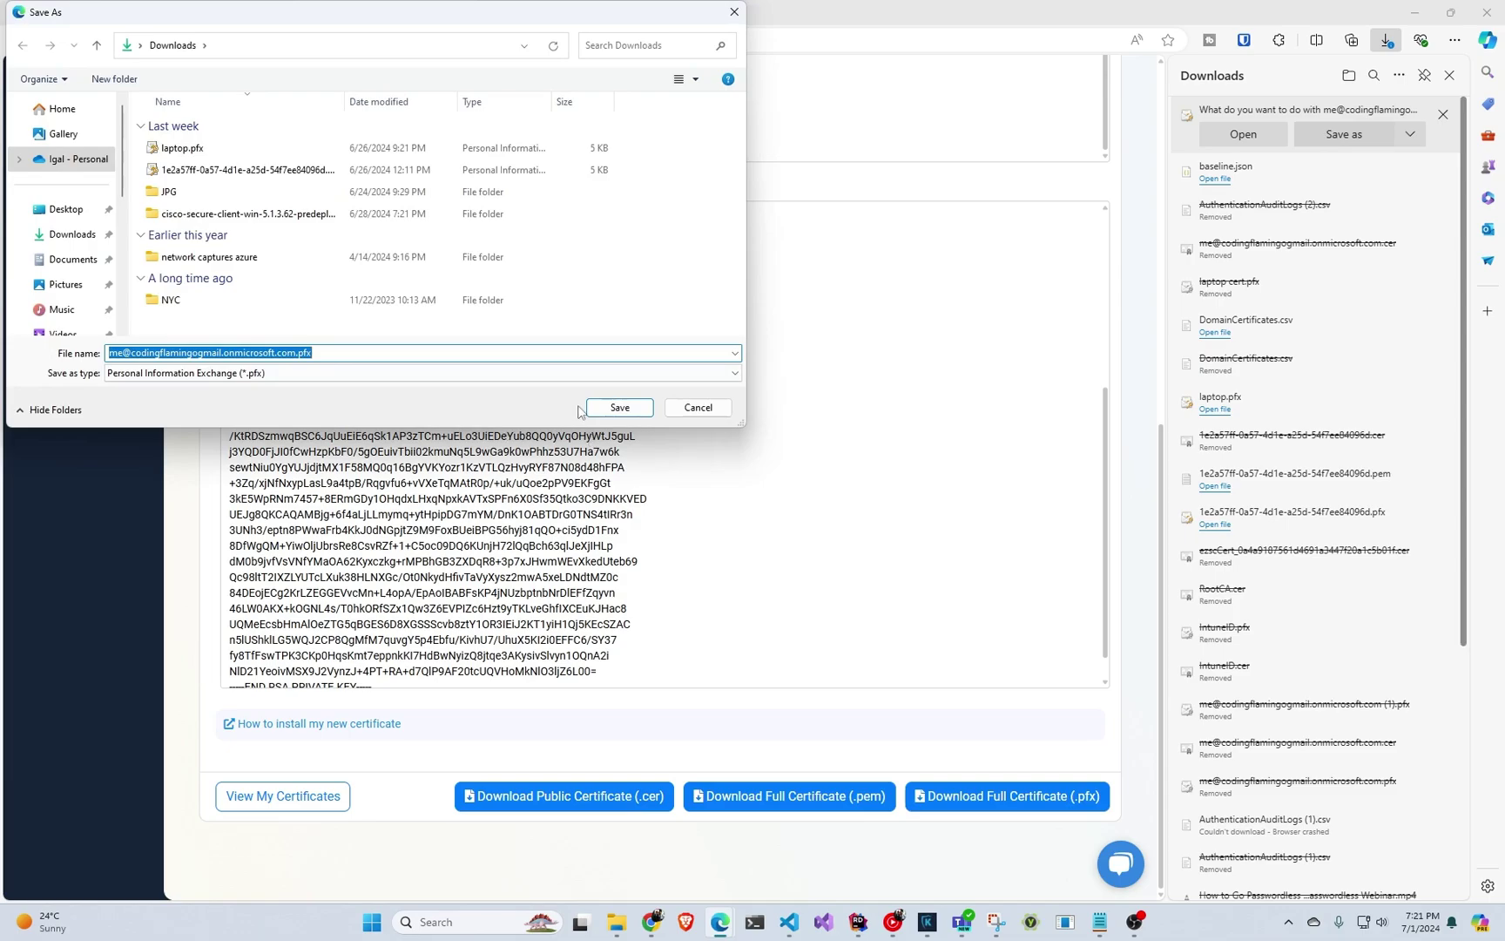
left_click(618, 407)
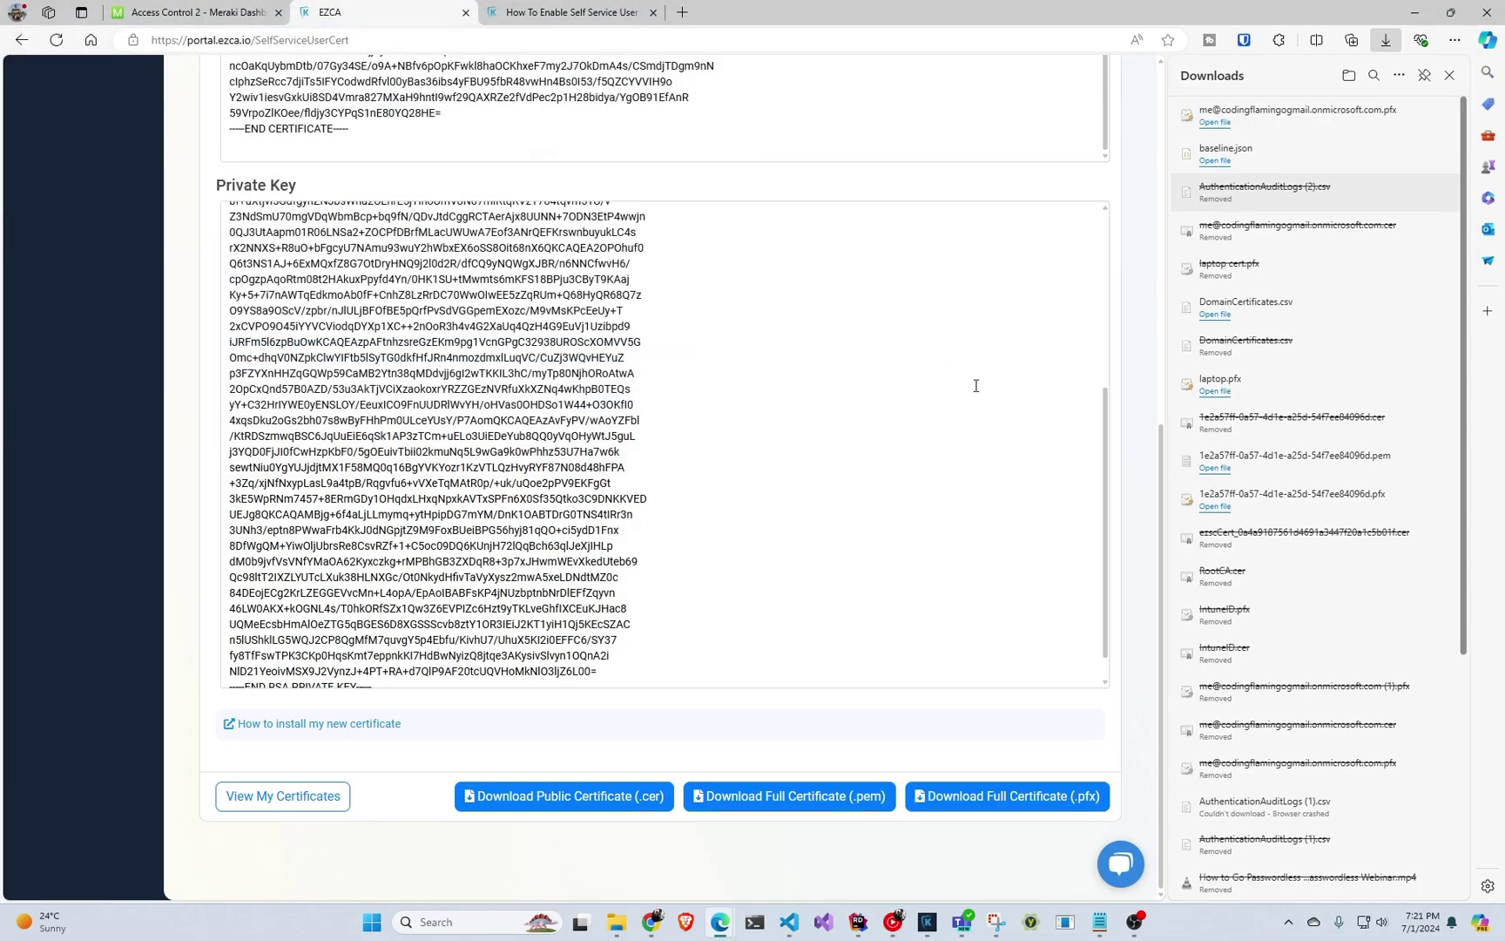
Import the downloaded .pfx into the default certificate store and confirm the successful import.
left_click(1301, 114)
left_click(863, 638)
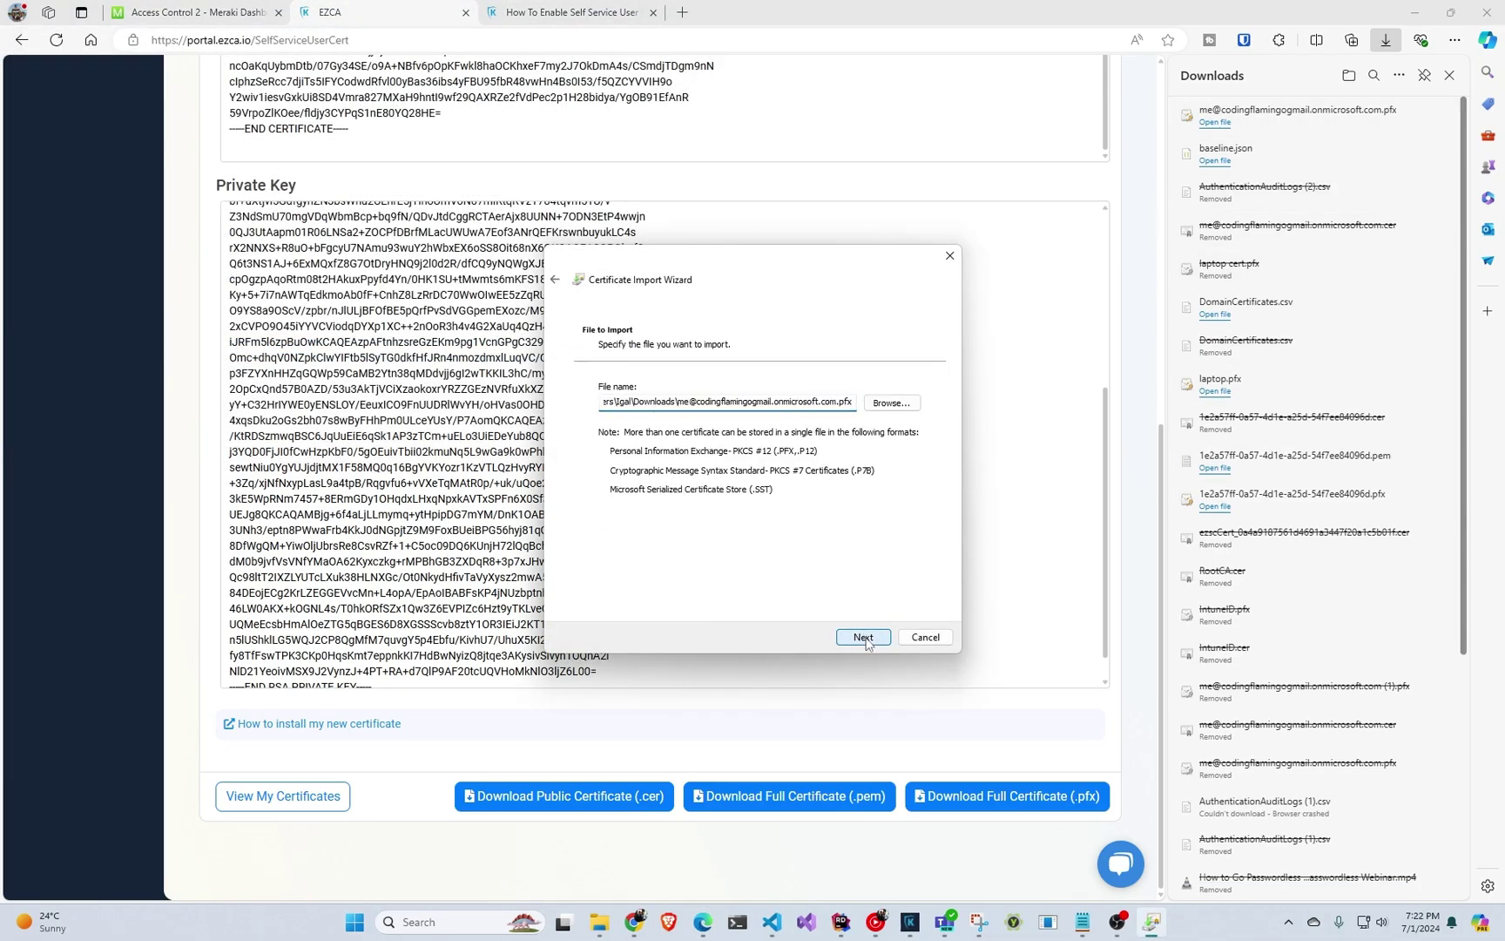
left_click(864, 638)
left_click(864, 637)
left_click(864, 638)
left_click(863, 638)
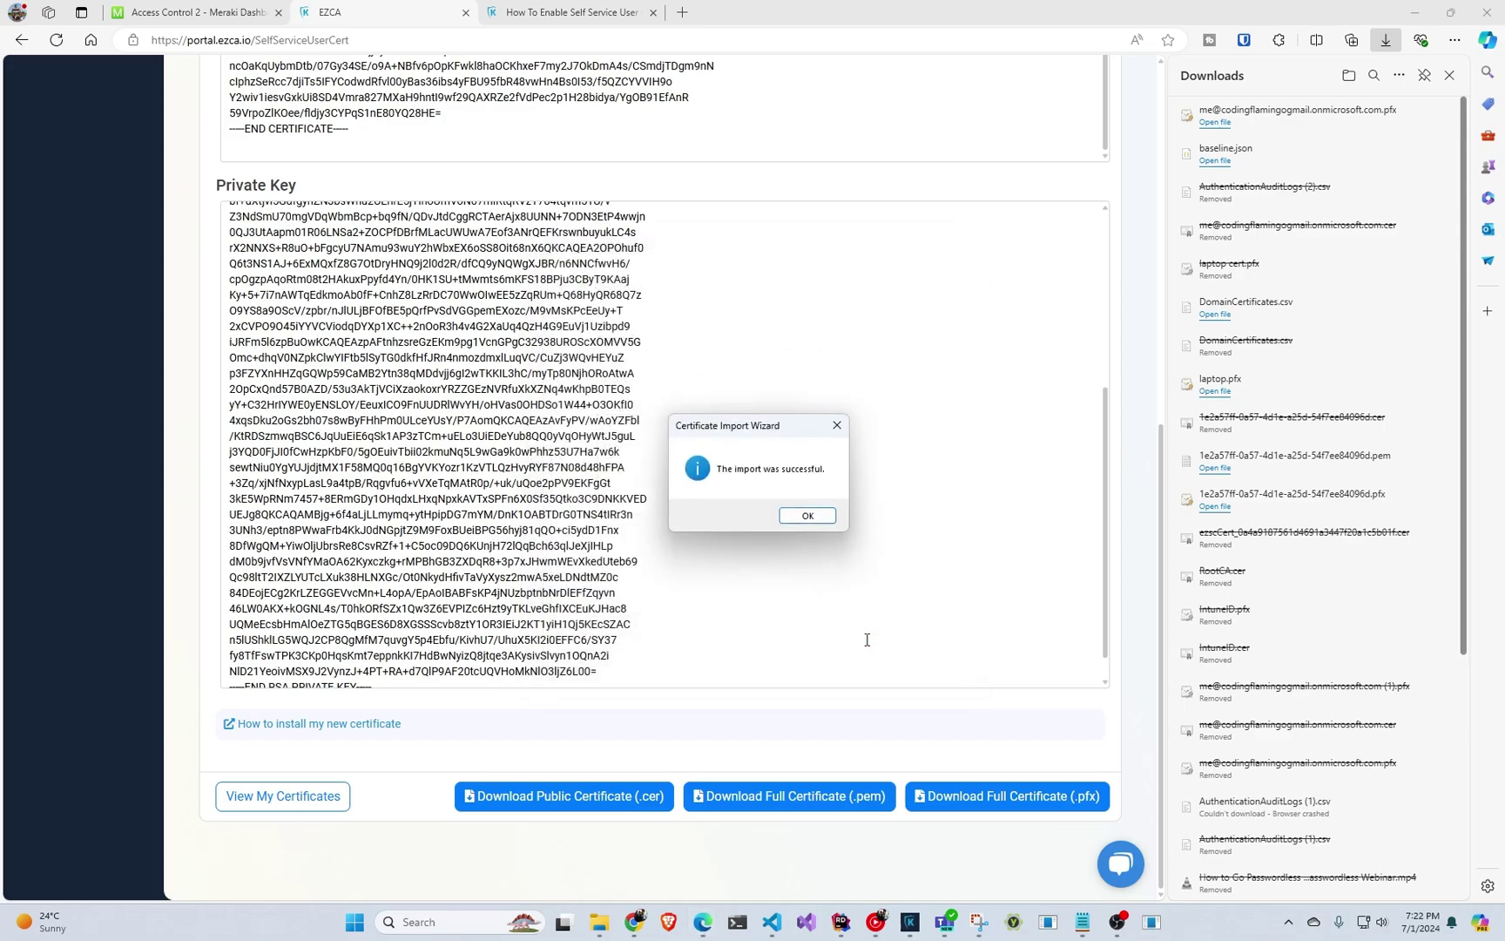
left_click(808, 515)
left_click(1450, 75)
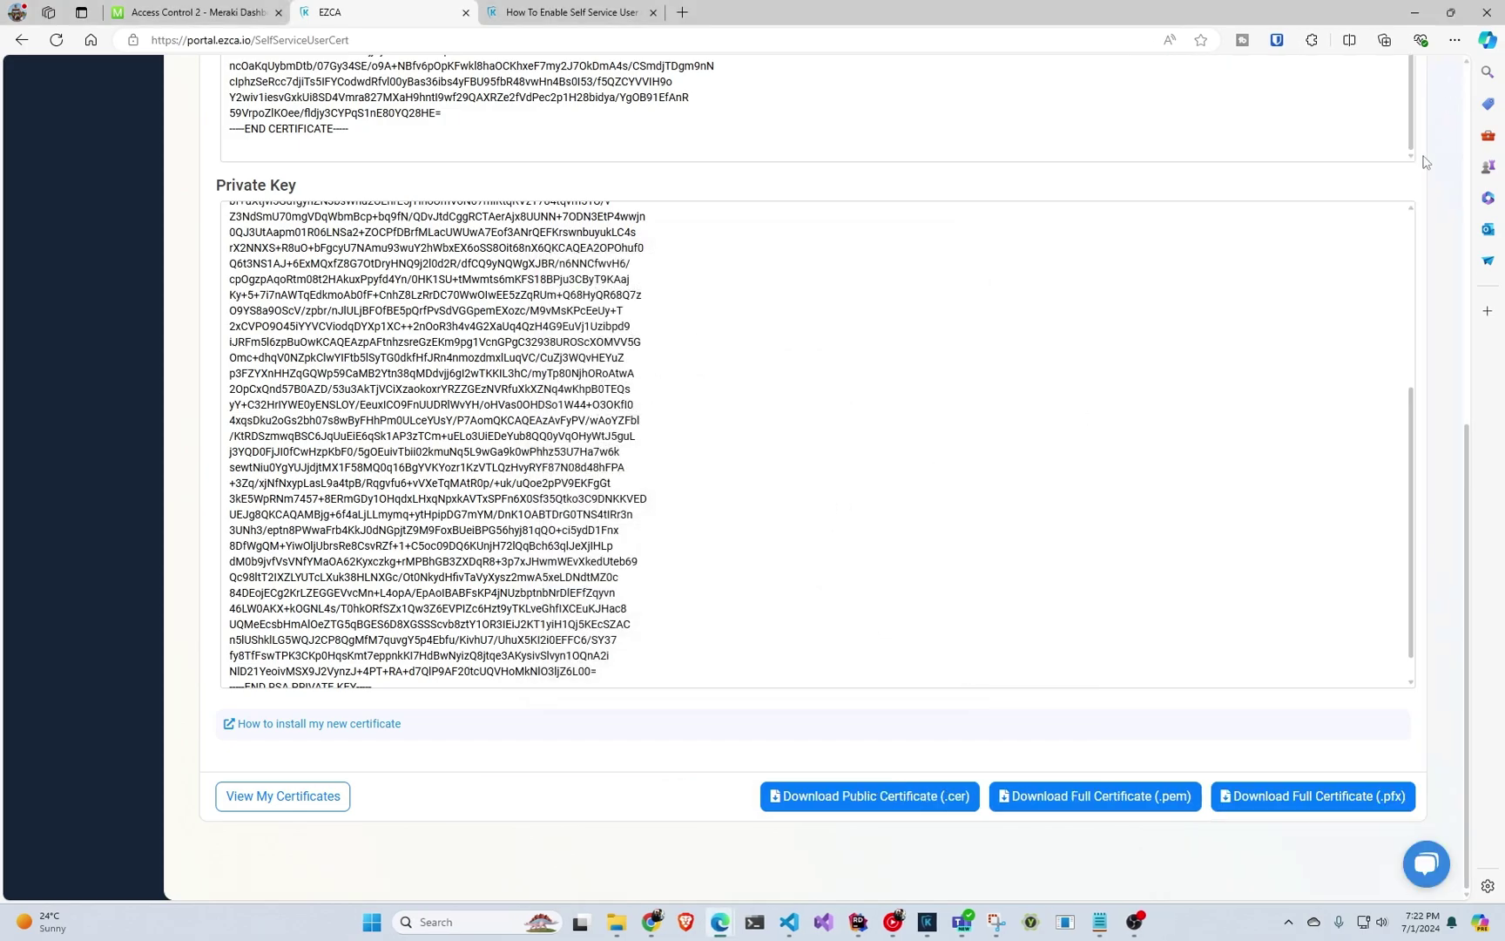
Close the EZCA tab and bring up the Keytos Docs network in the Windows Wi-Fi list.
left_click(466, 12)
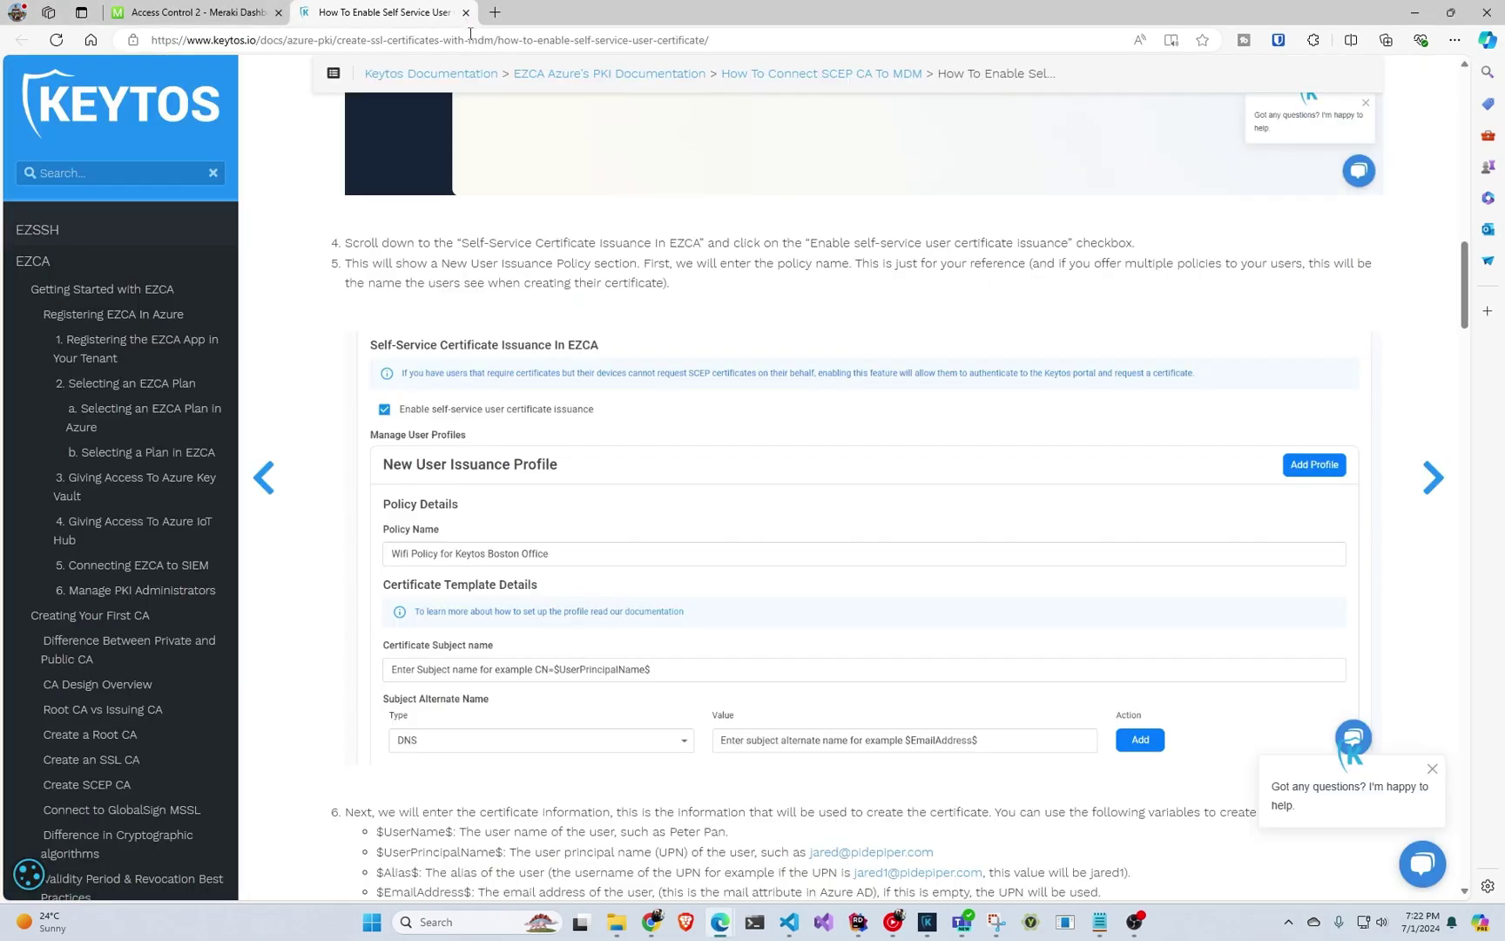
left_click(166, 10)
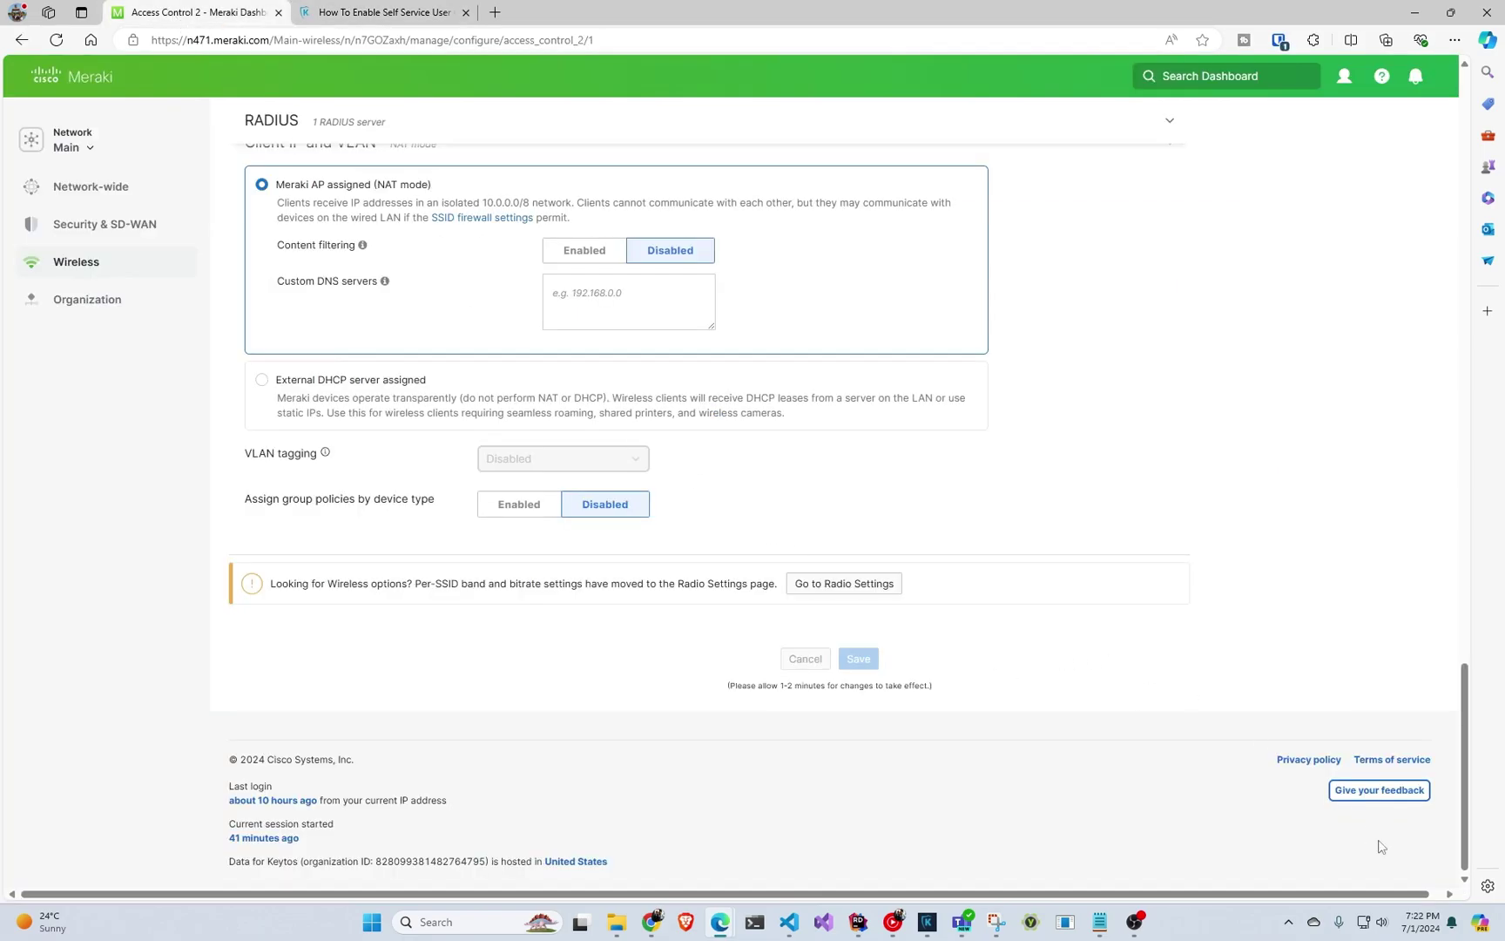
left_click(1381, 922)
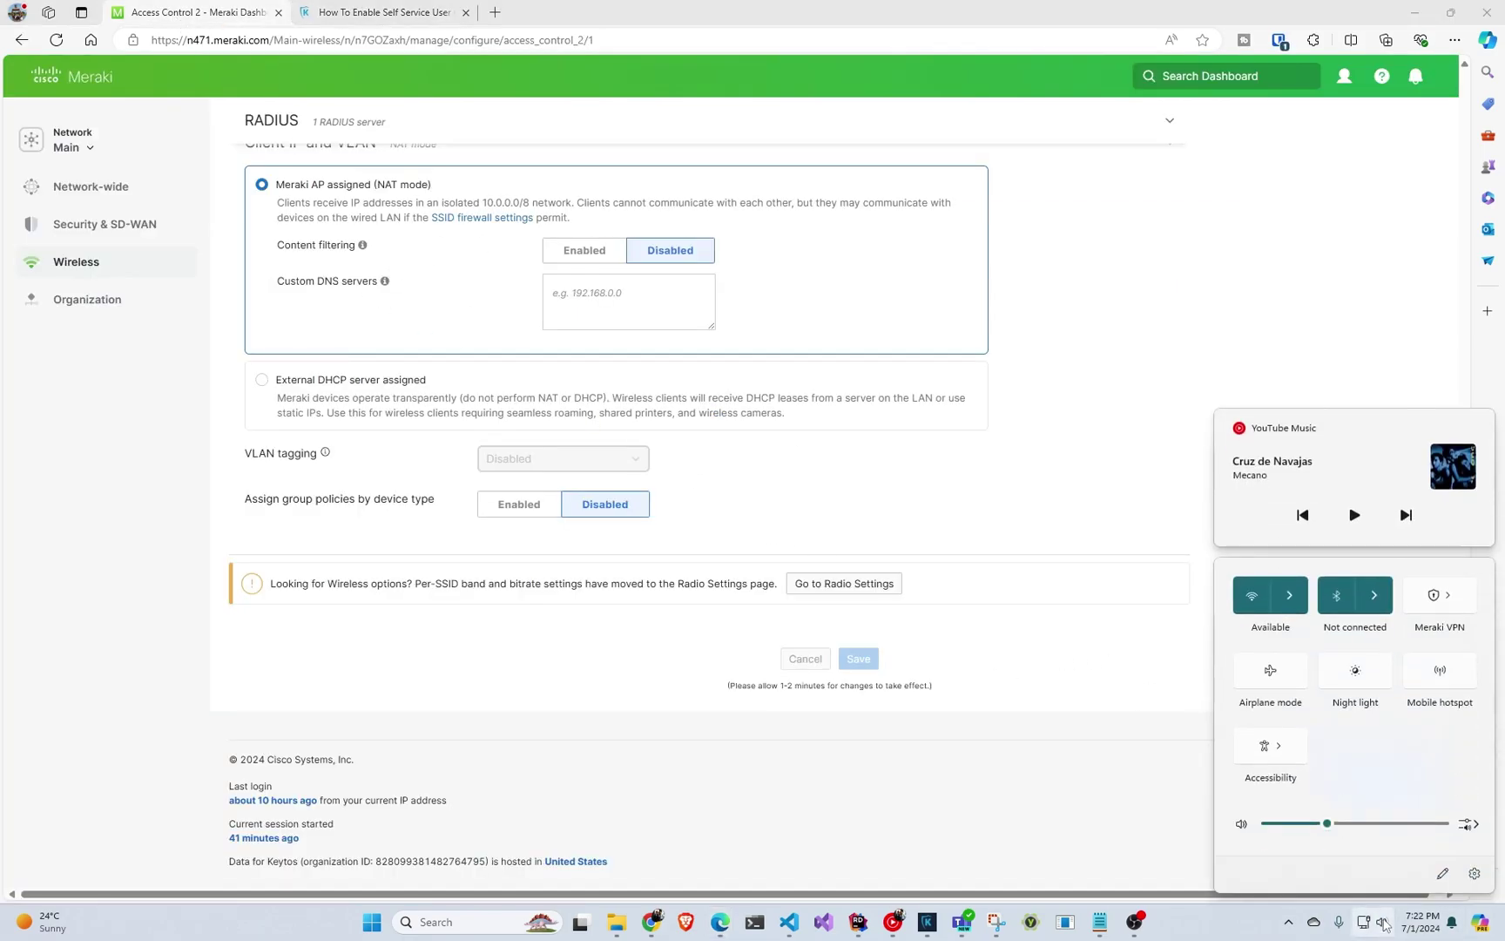
left_click(1292, 595)
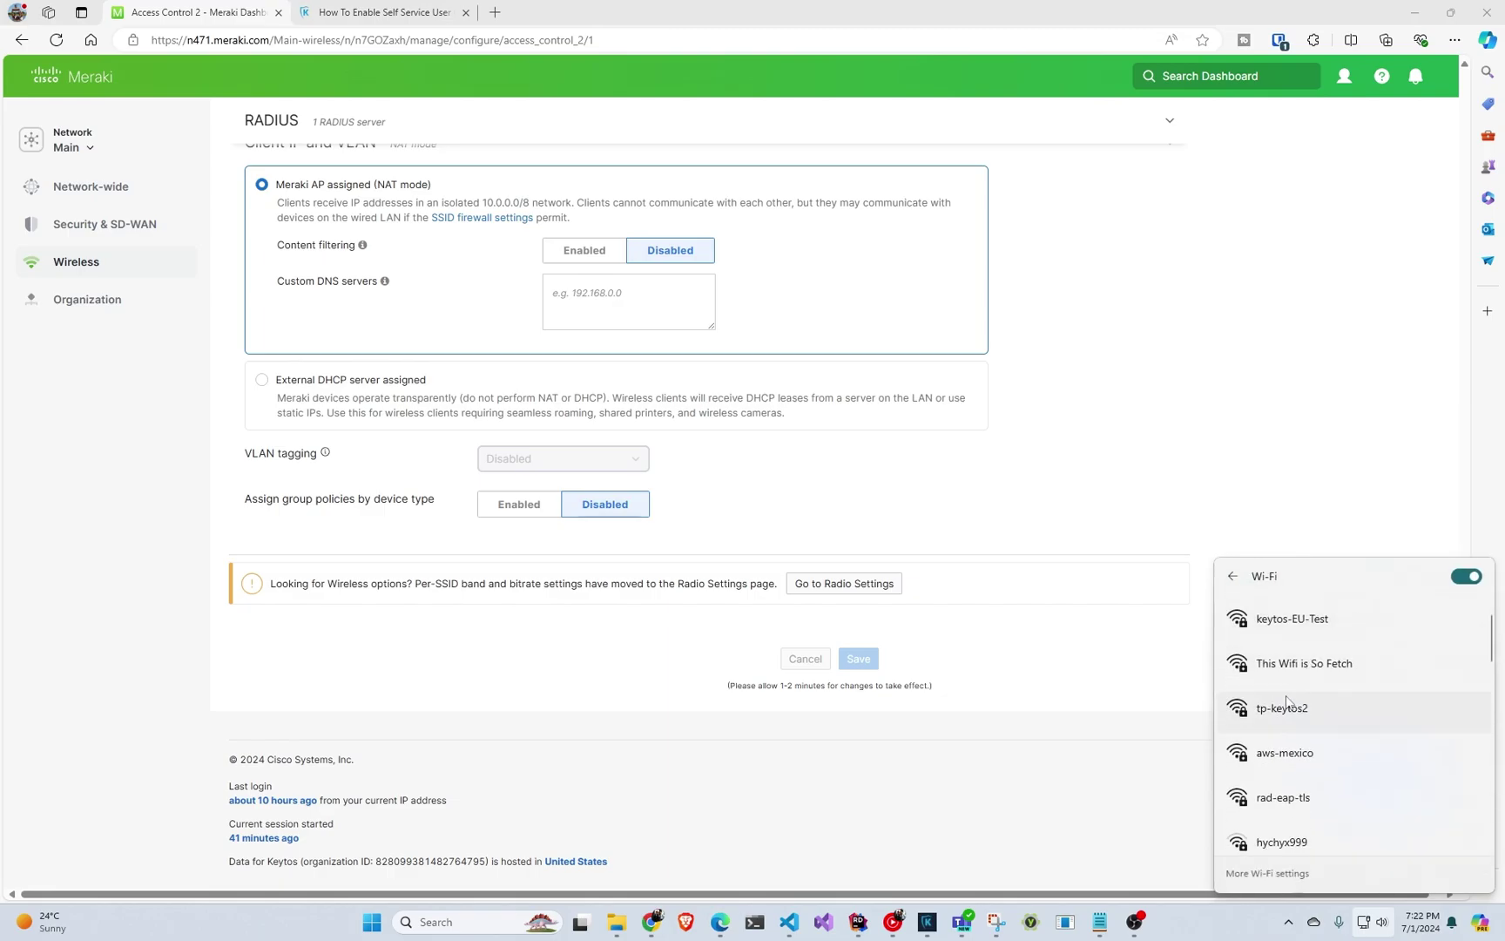
scroll(1288, 706, "down", 3)
left_click(1300, 750)
Connect to Keytos Docs using the newly imported certificate and trust the network.
left_click(1414, 810)
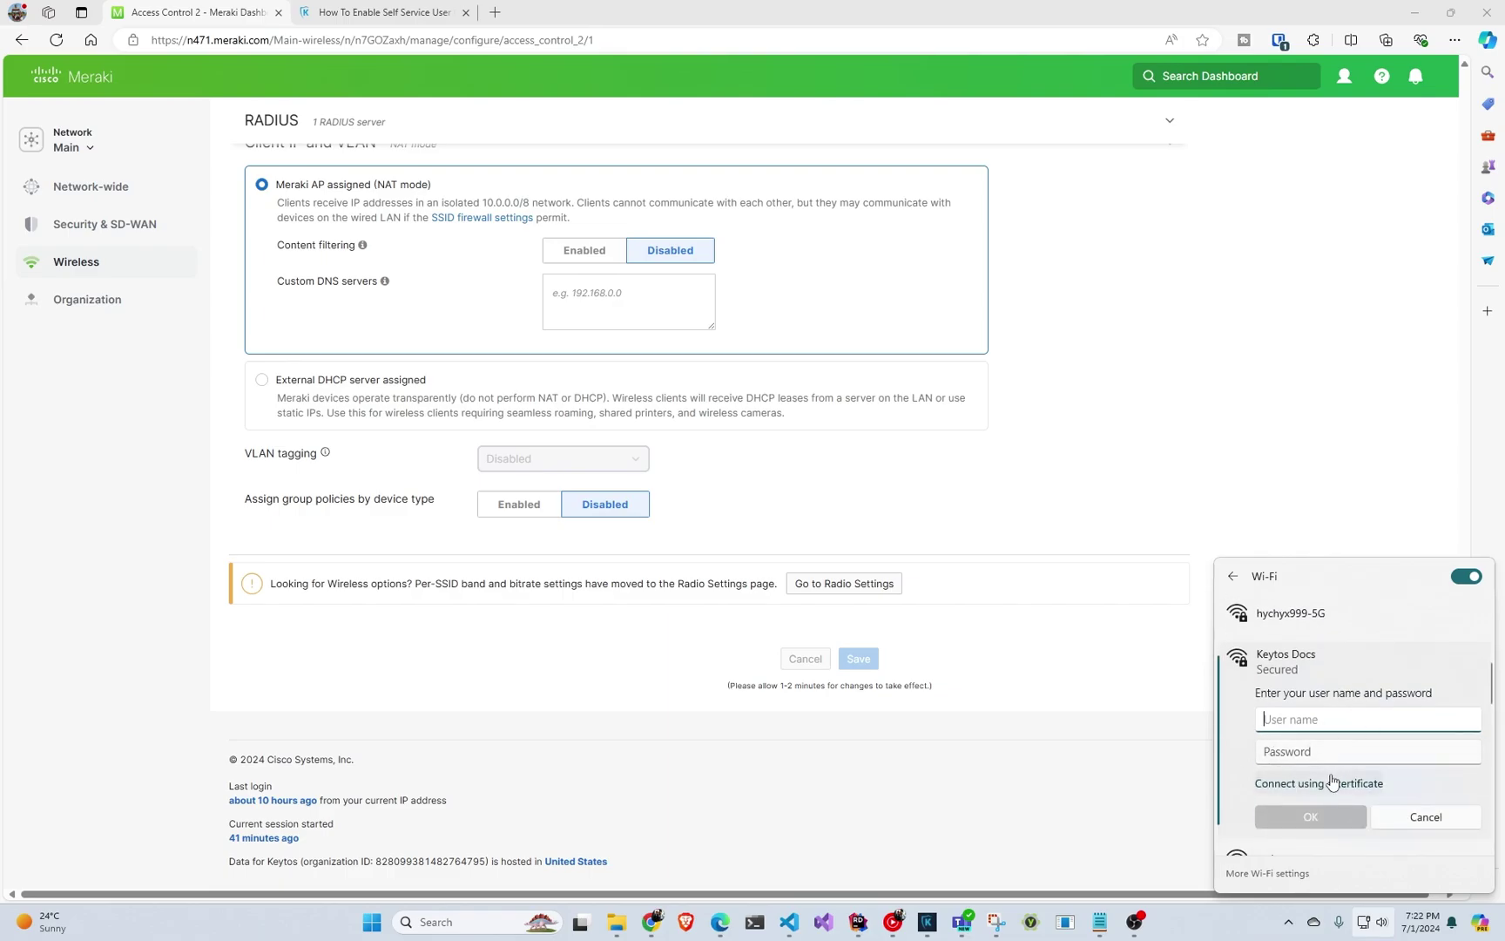
left_click(1328, 787)
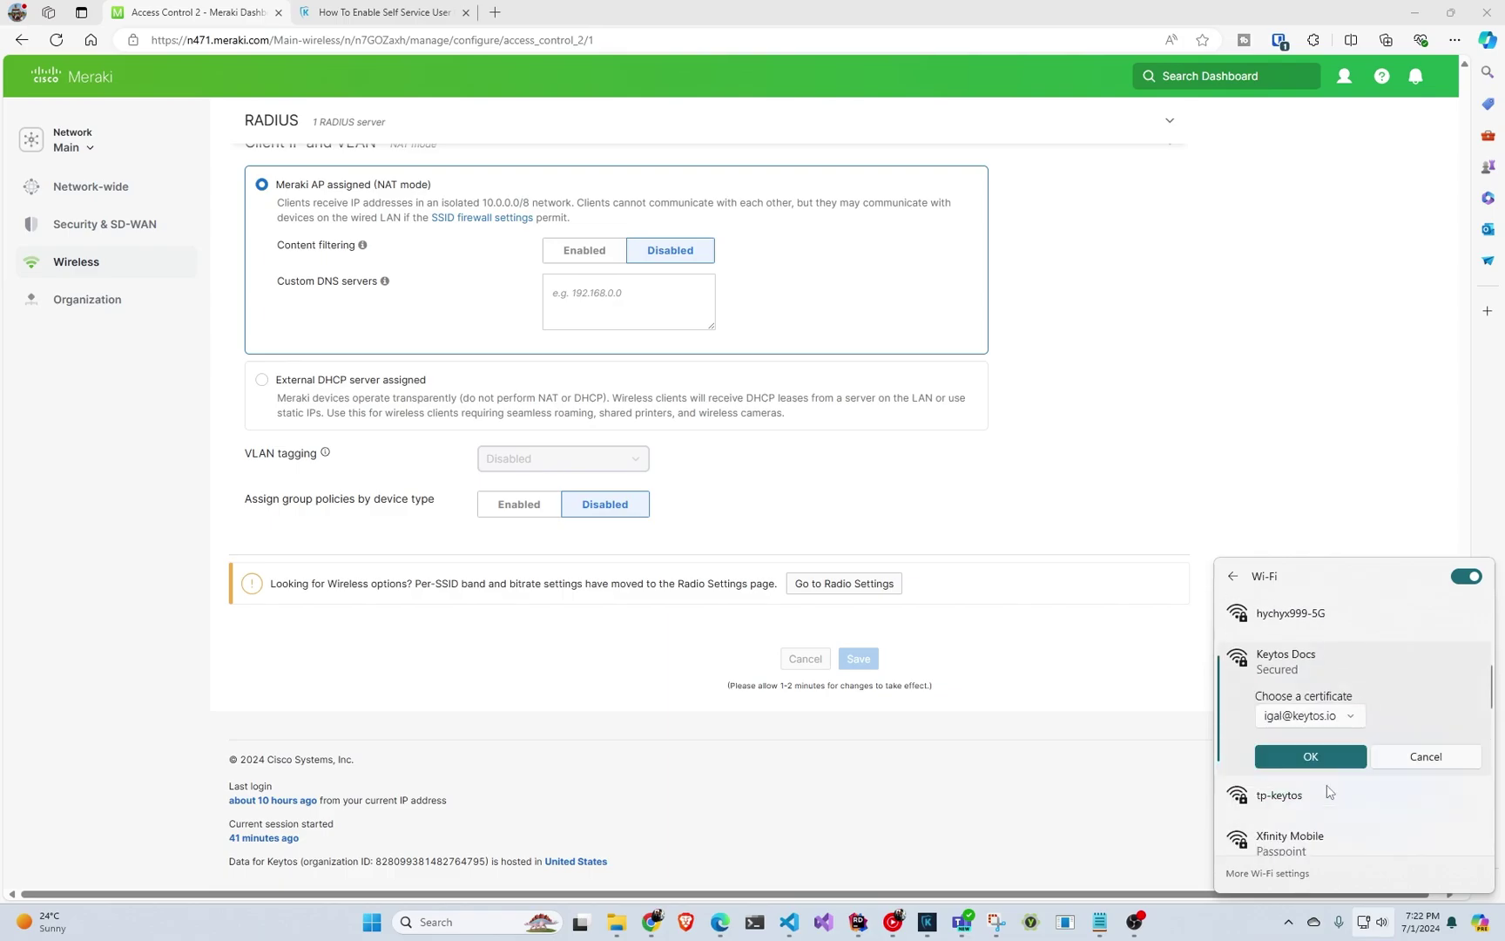
left_click(1314, 716)
left_click(1344, 807)
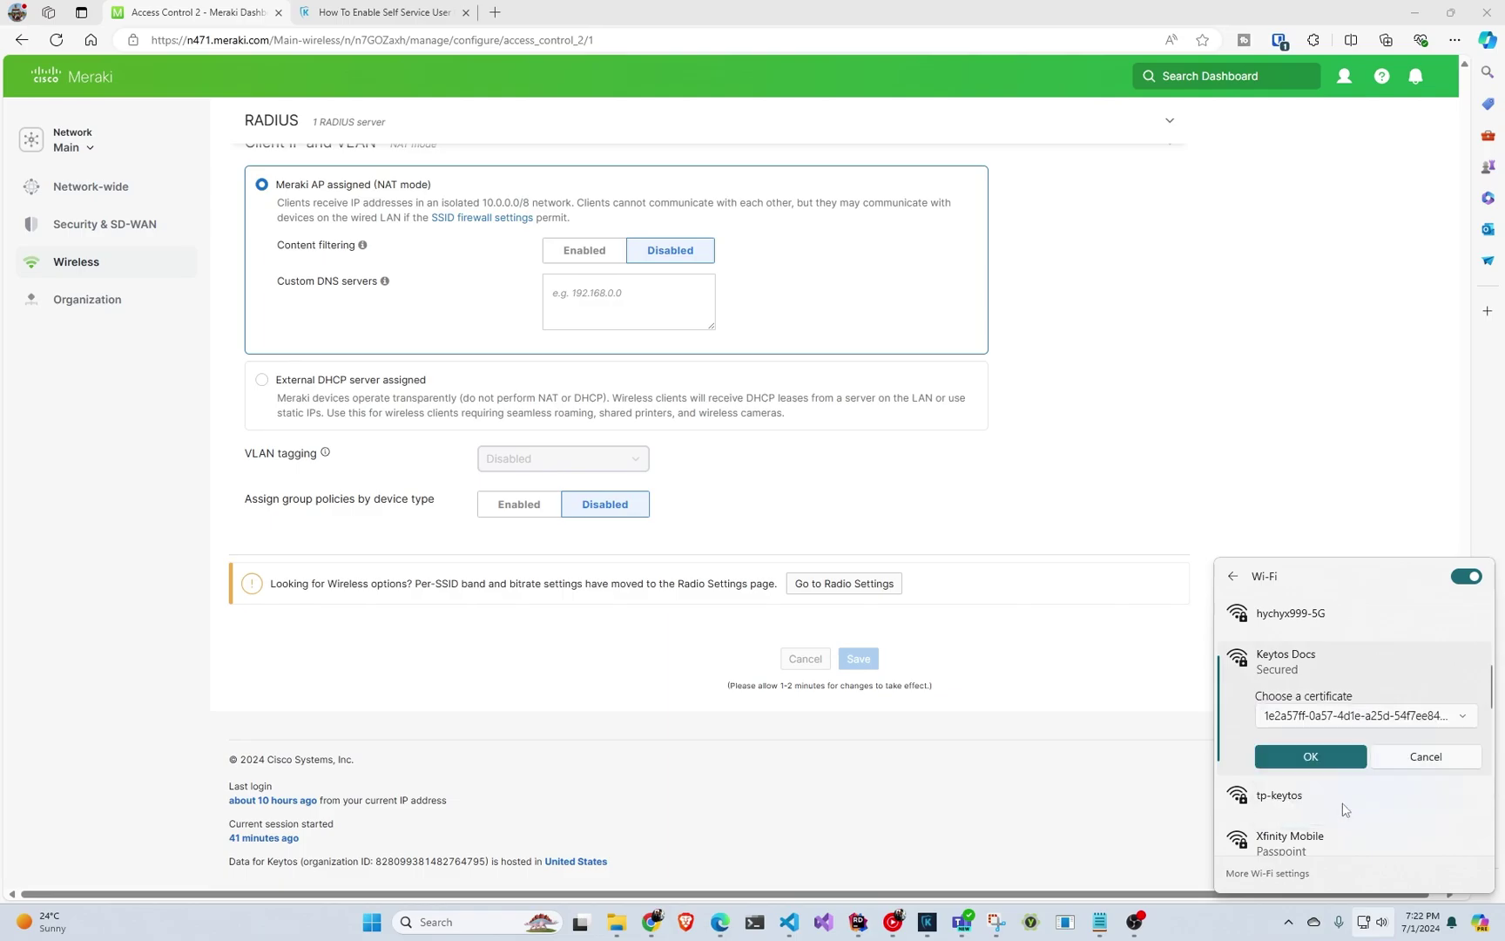
left_click(1323, 757)
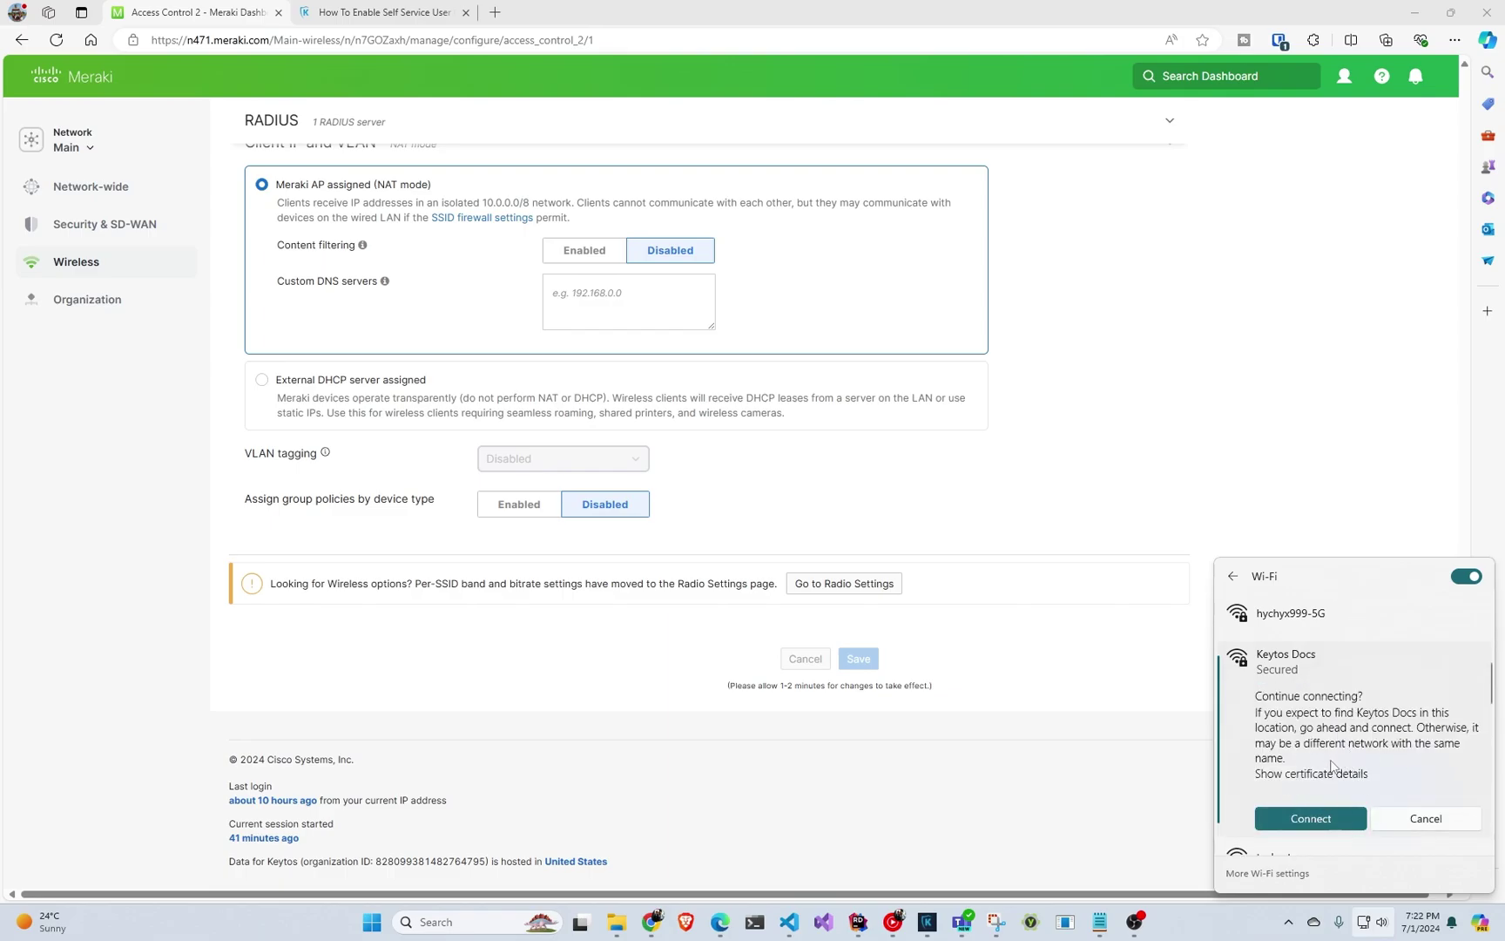
left_click(1326, 823)
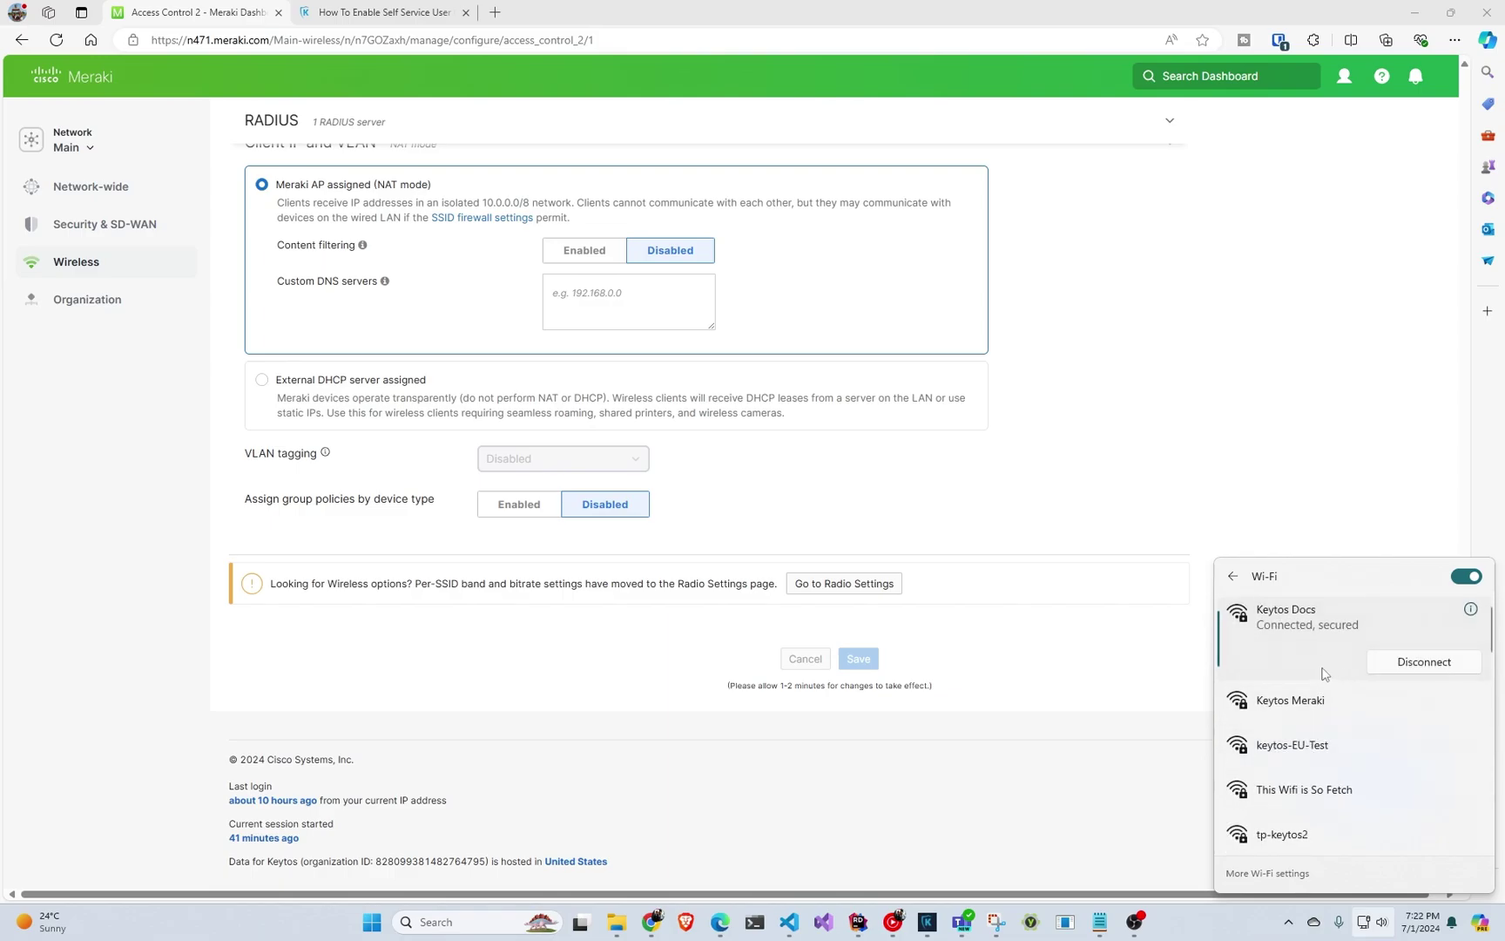
Get EZRADIUS authentication logs for 24/06/2024–02/07/2024, topped by a successful EapTls entry.
scroll(876, 559, "up", 20)
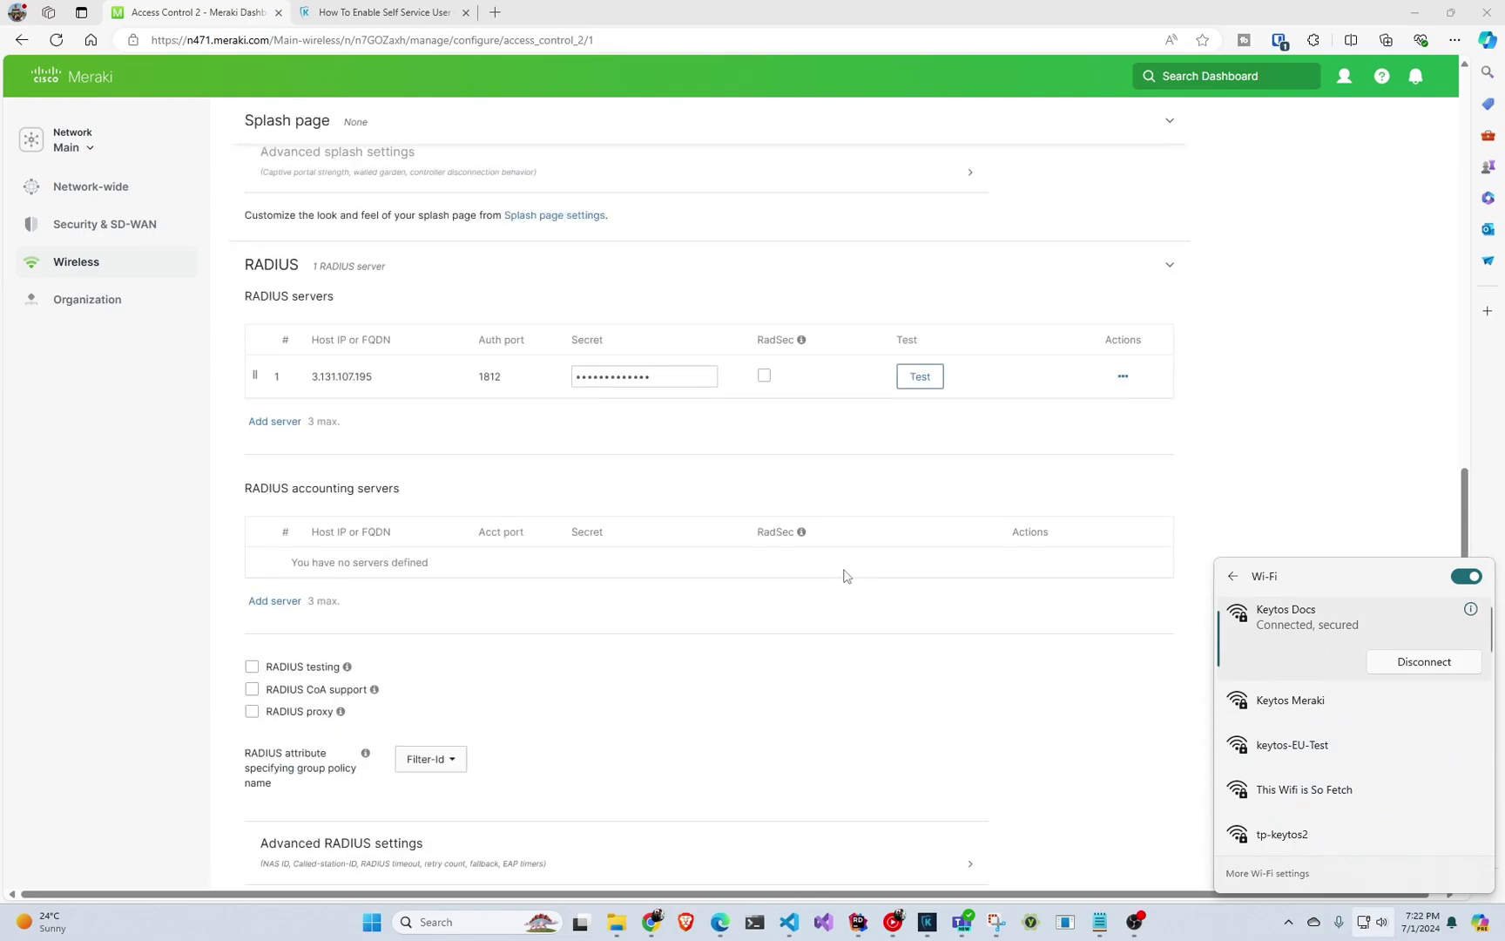
scroll(834, 579, "up", 2)
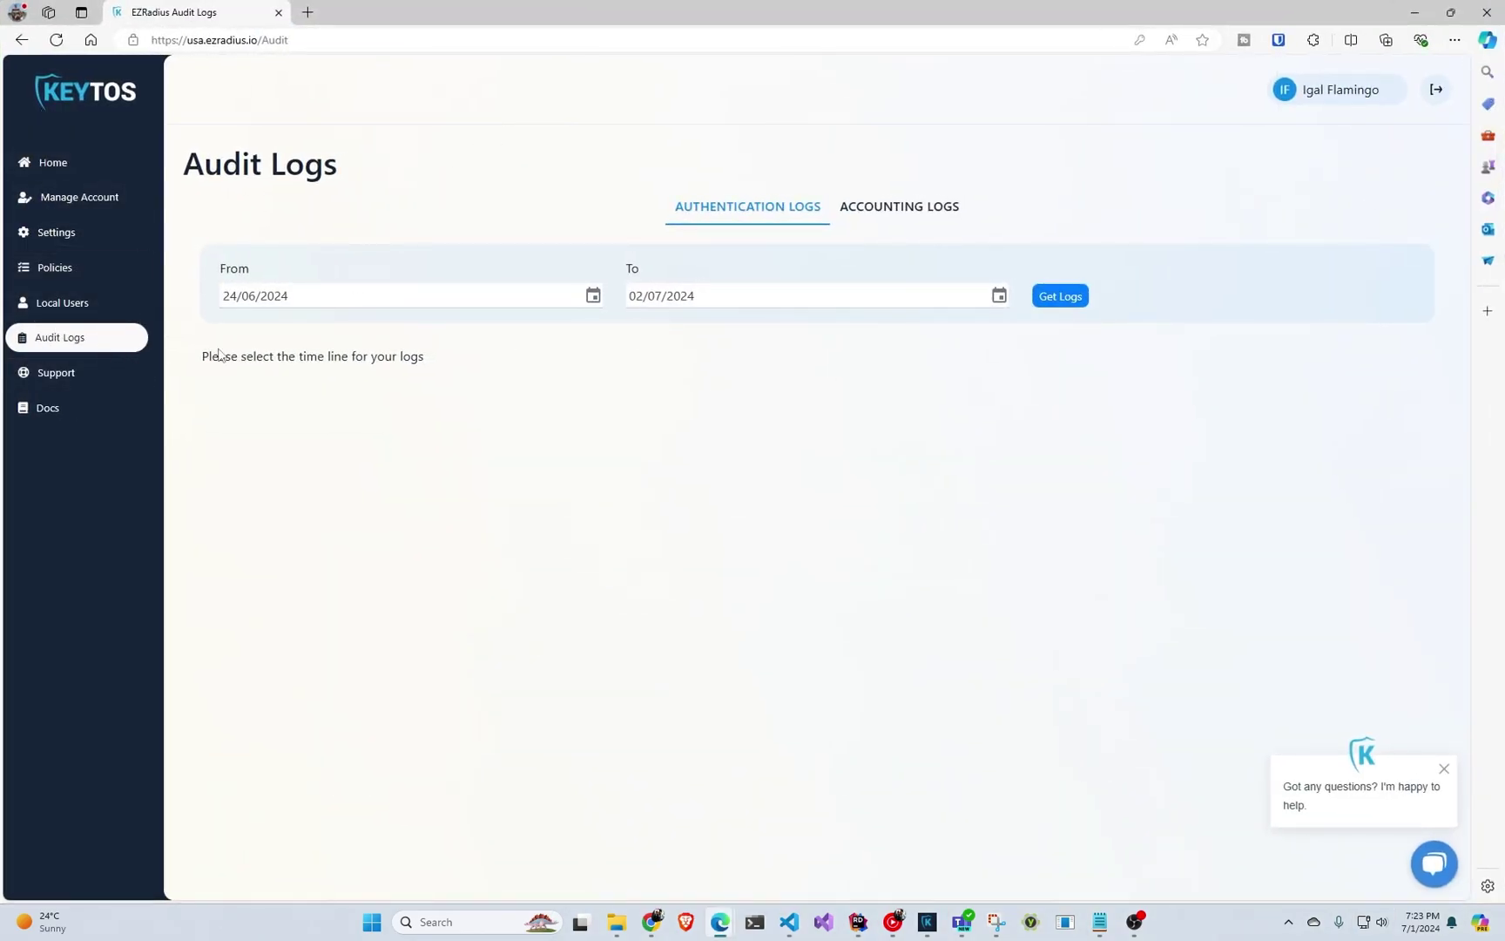
left_click(1063, 298)
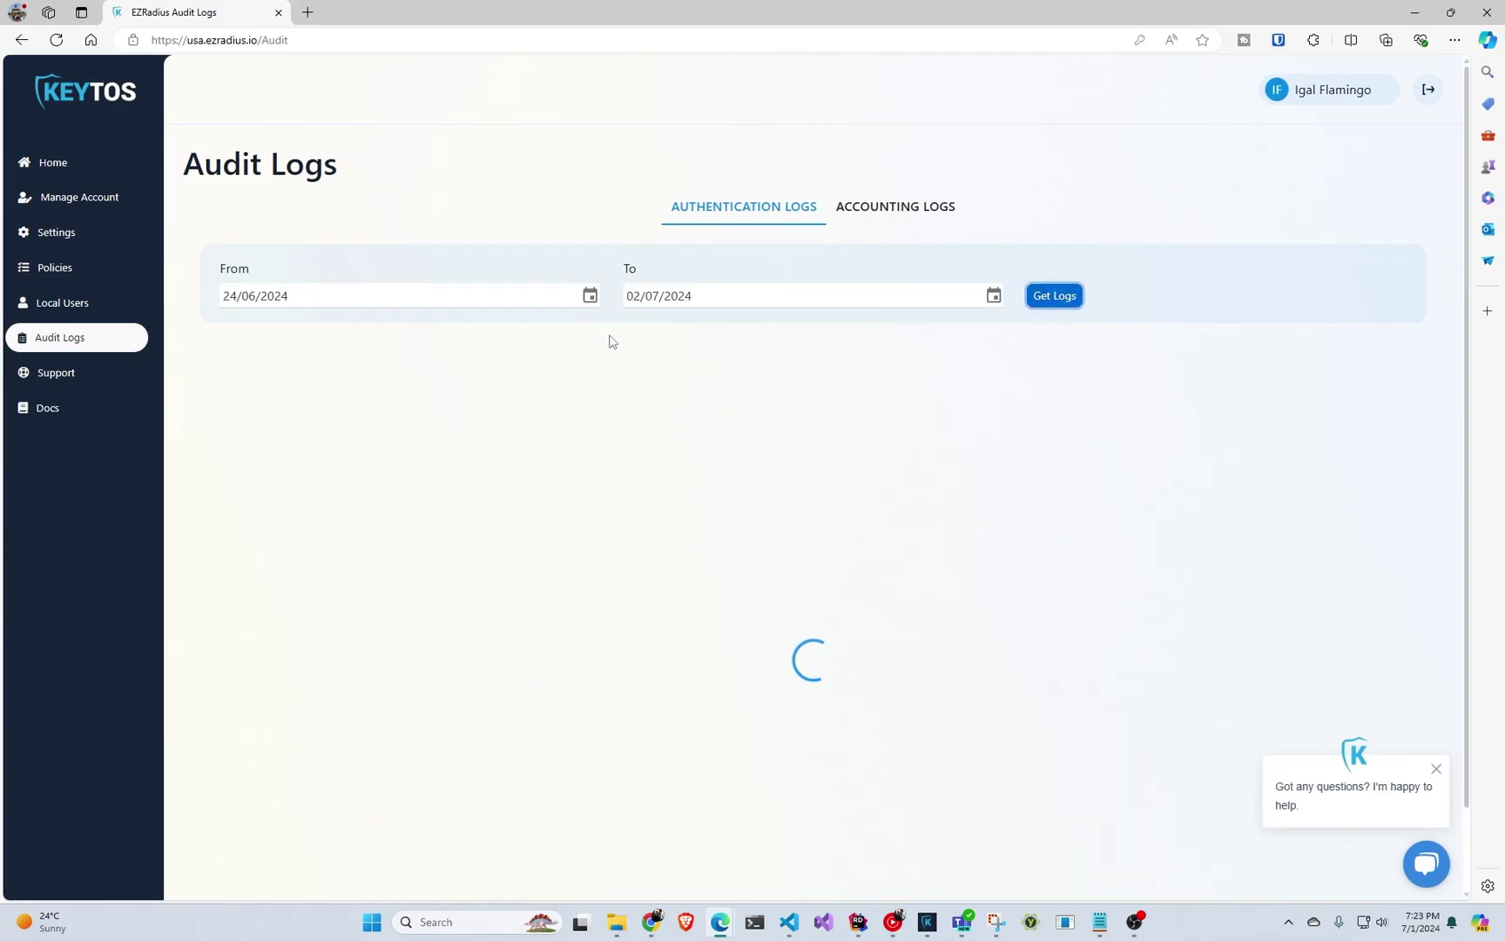
scroll(610, 383, "down", 1)
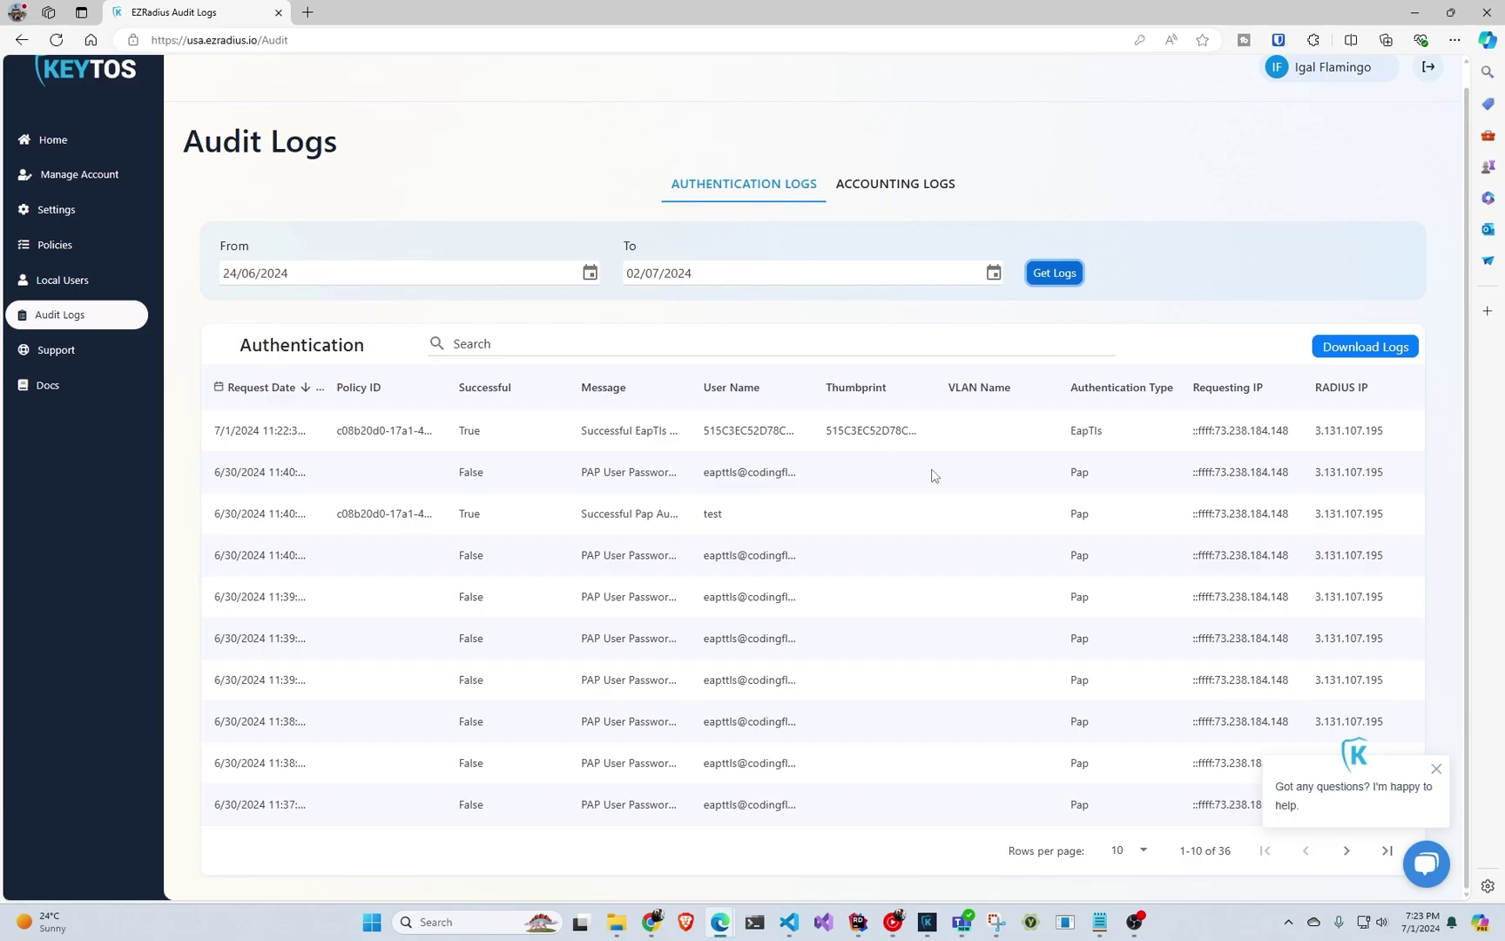